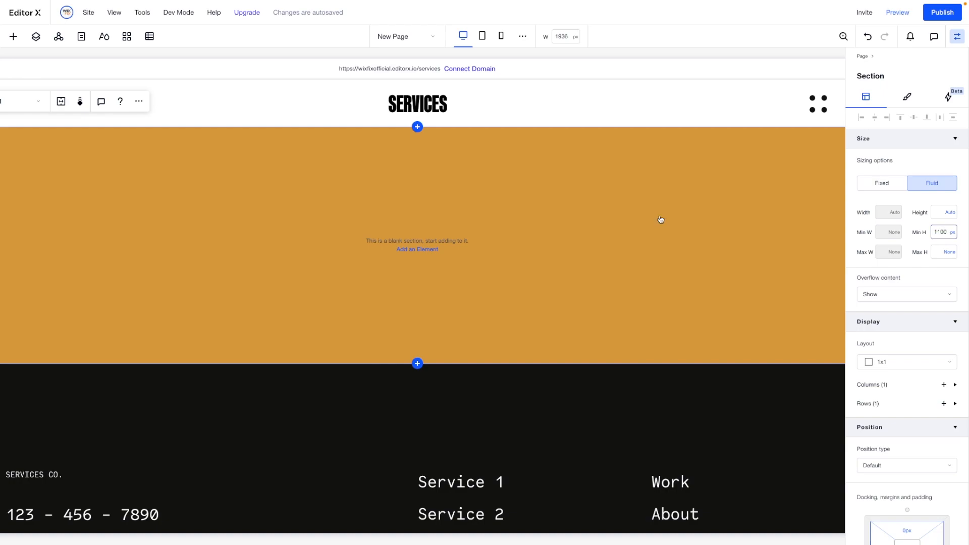
- Set the blank orange section's minimum height to 1100 px
text(1100)
key(Return)
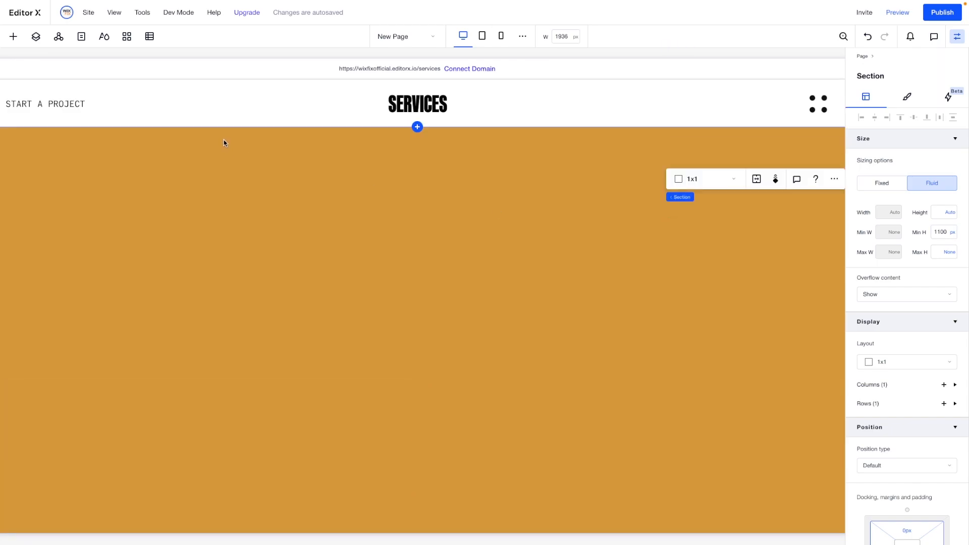
- Fill the header background with the same orange theme color as the section at 100% opacity
click(147, 125)
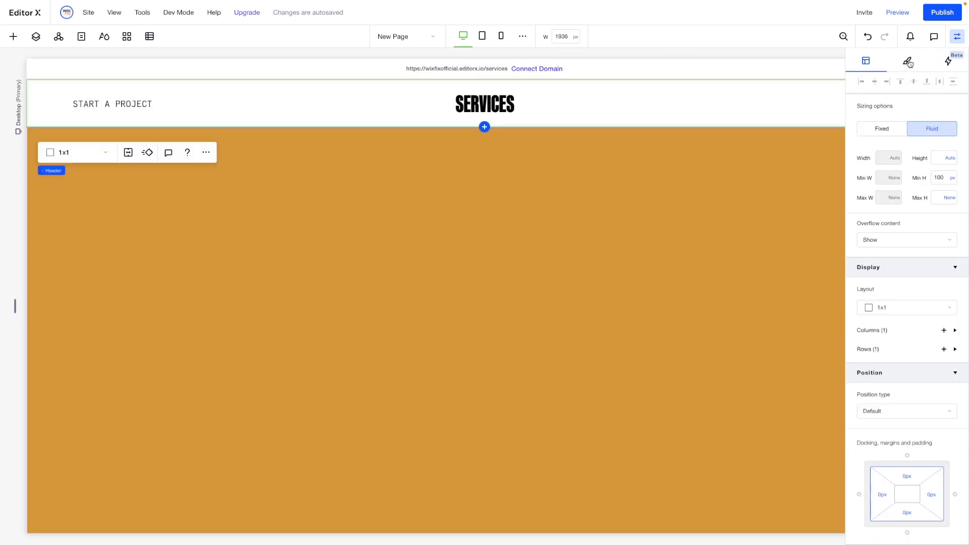
click(907, 62)
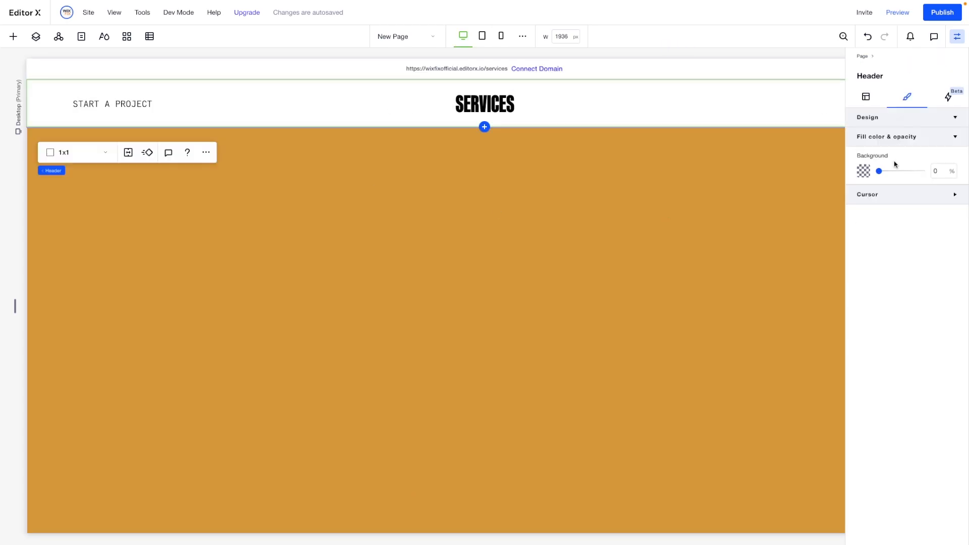
click(863, 172)
click(915, 258)
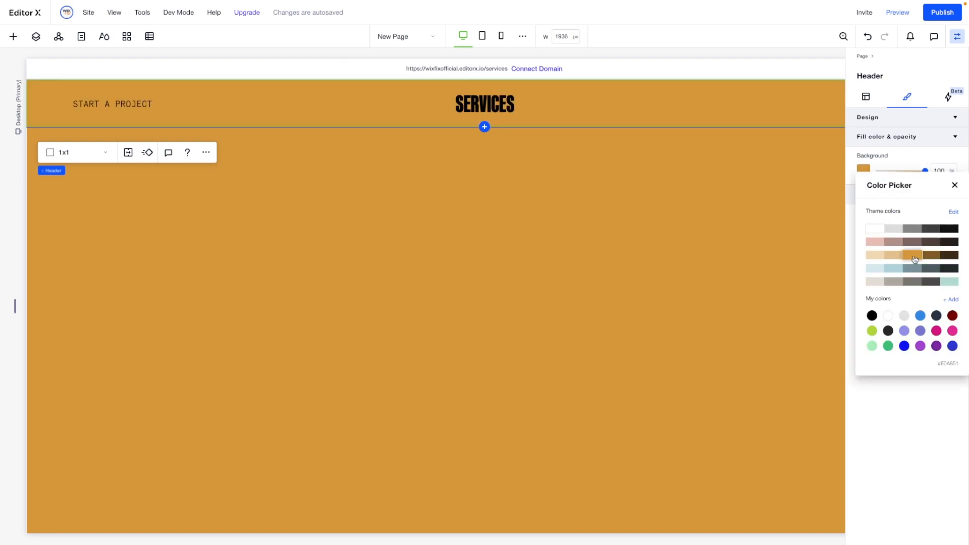
click(256, 204)
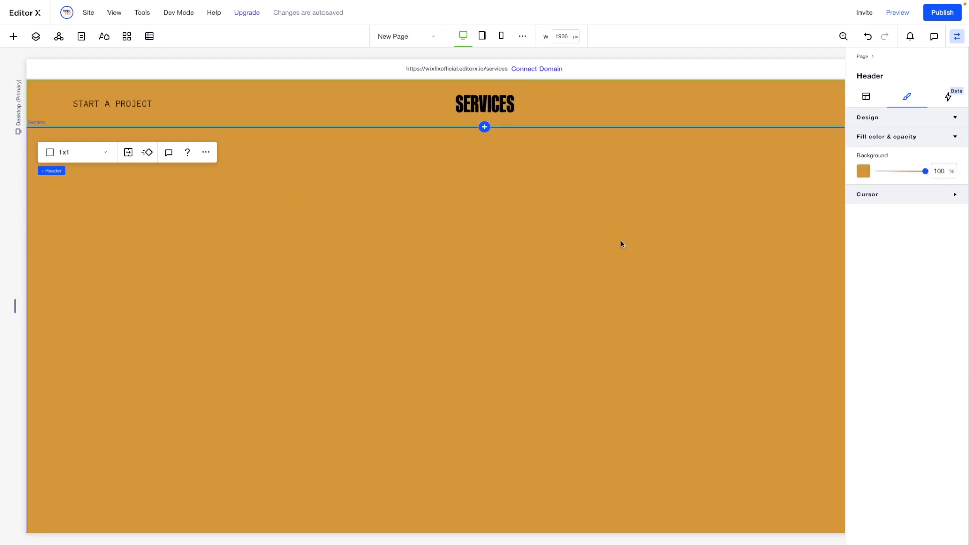
scroll(621, 241, down, 4)
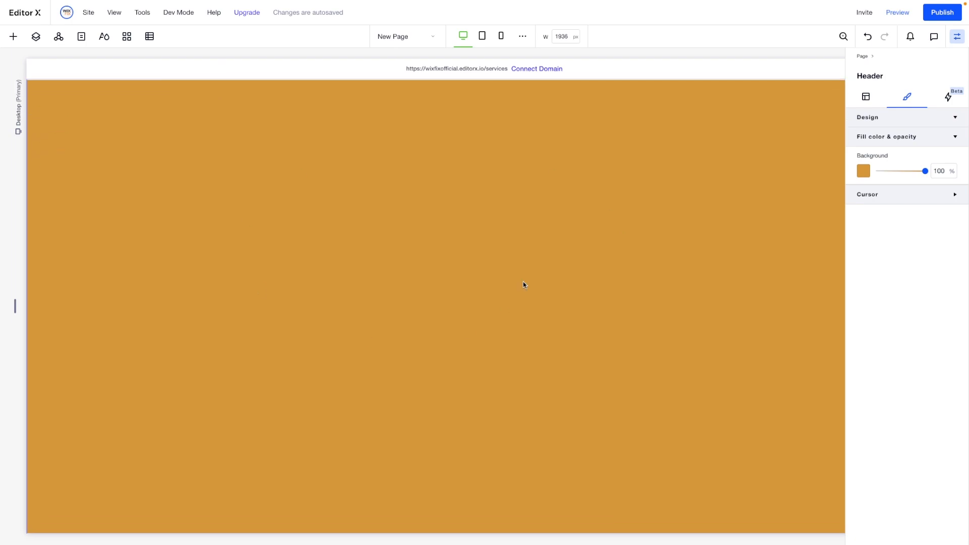
scroll(523, 281, up, 5)
- Add a container to the orange section and set its background opacity to 0%
click(129, 139)
click(13, 36)
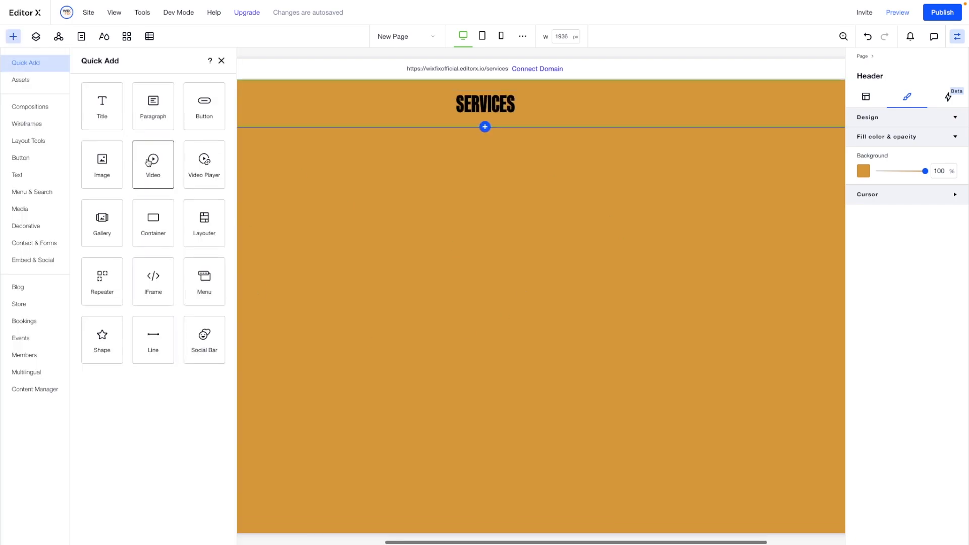
drag(146, 210, 625, 216)
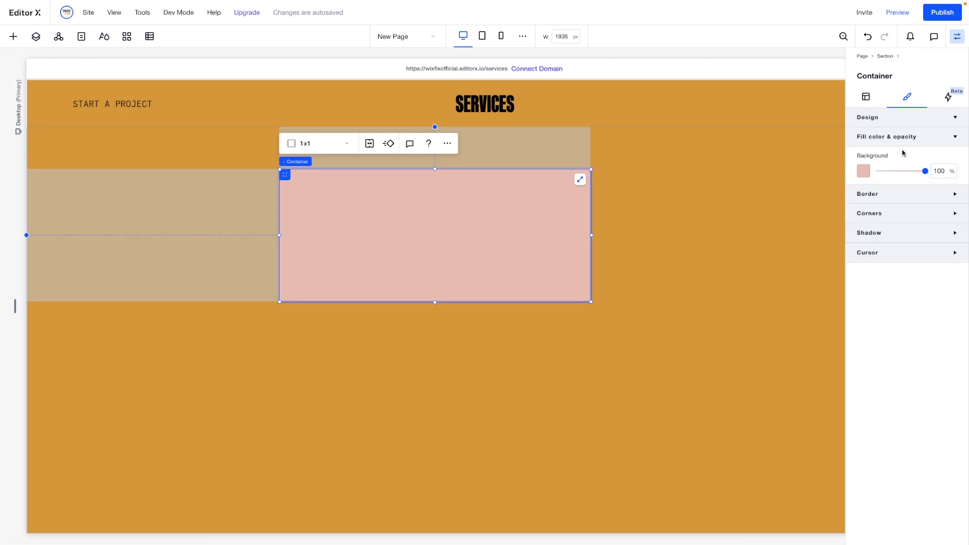
click(940, 171)
text(0)
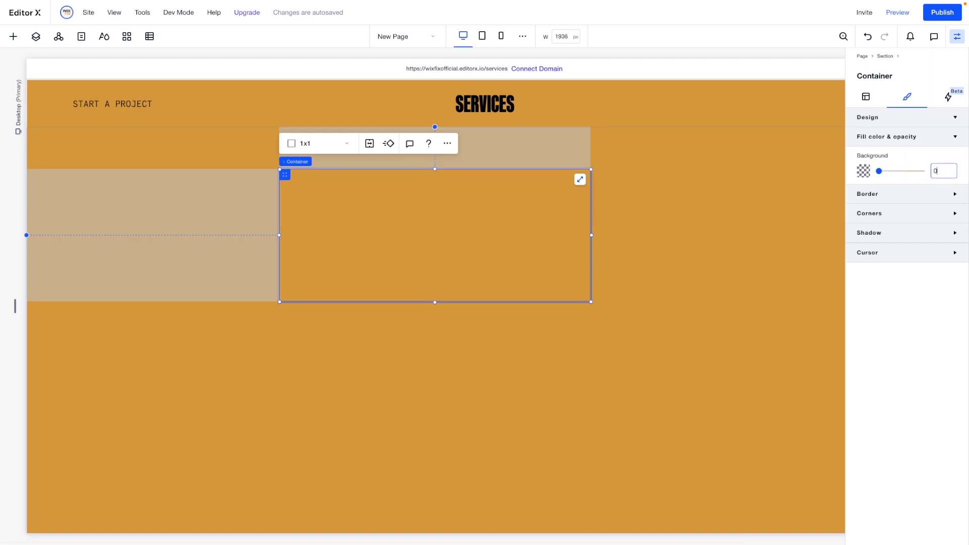
- Size the container to 90% width, 900 px minimum width and 800 px minimum height, and align it to the section's top center
click(866, 97)
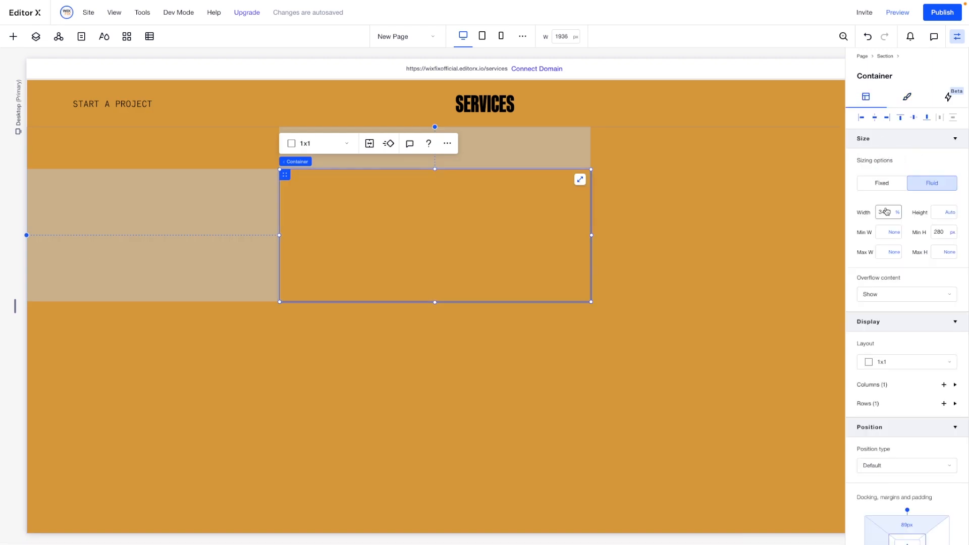
key(Return)
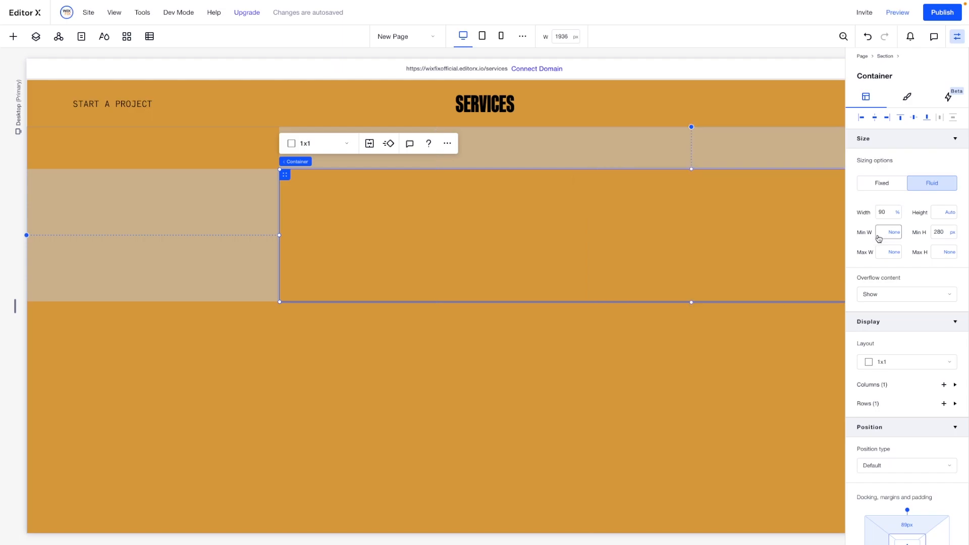
text(900px)
click(946, 232)
key(Return)
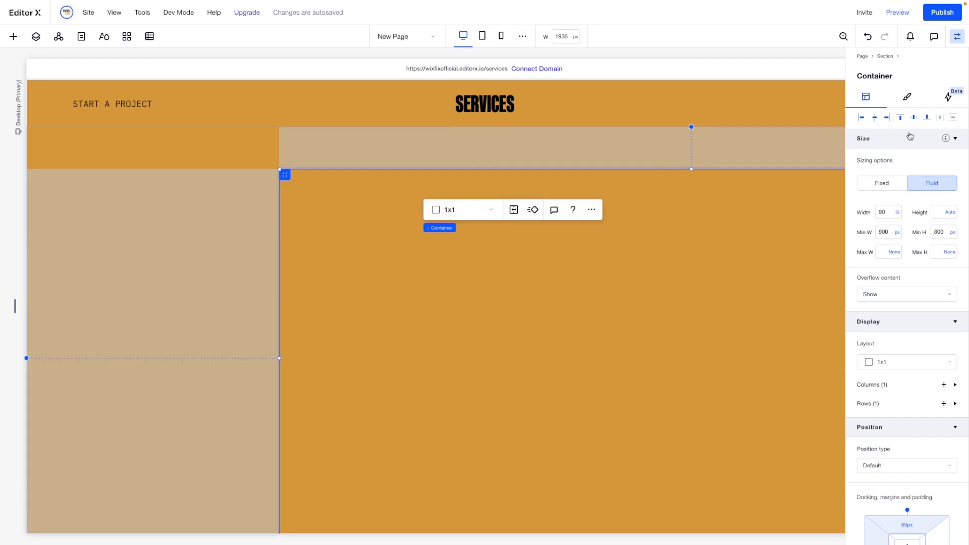
click(898, 120)
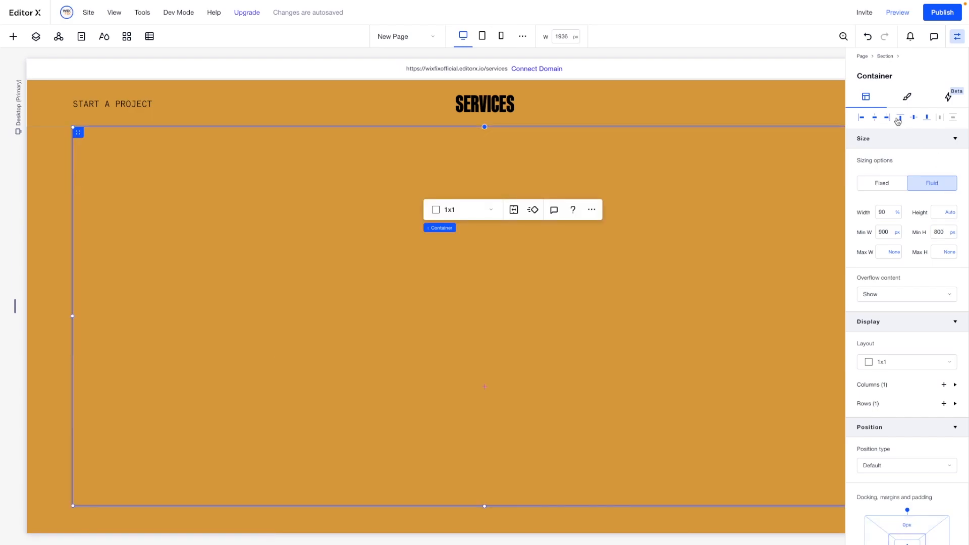
- Apply a 2x1 grid layout to the container with a 100 px horizontal gap between the columns
click(459, 213)
click(461, 230)
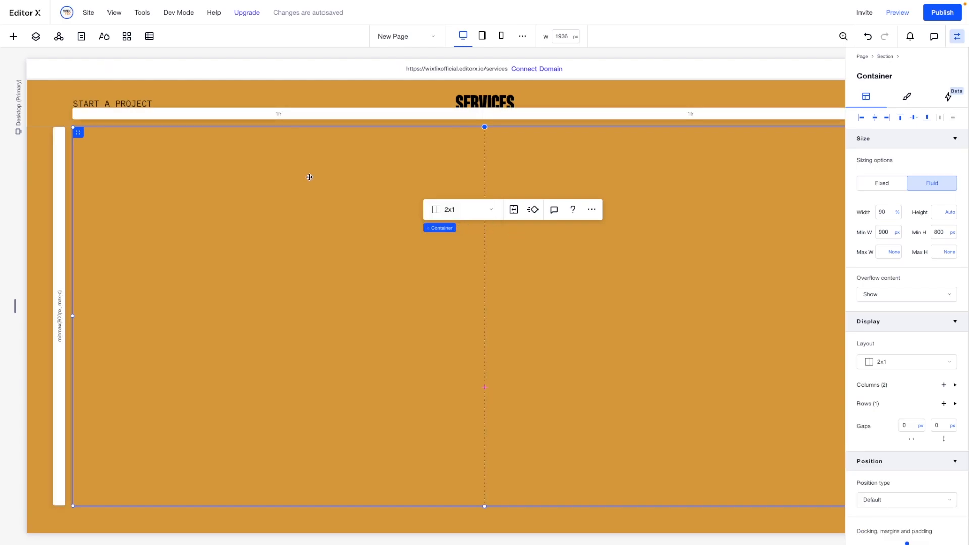
click(911, 424)
text(100)
key(Return)
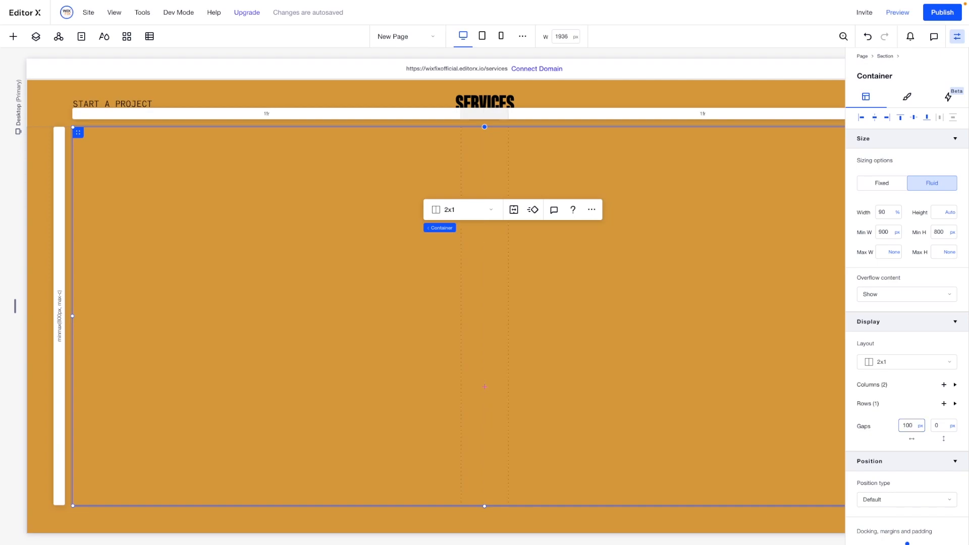
scroll(363, 228, right, 3)
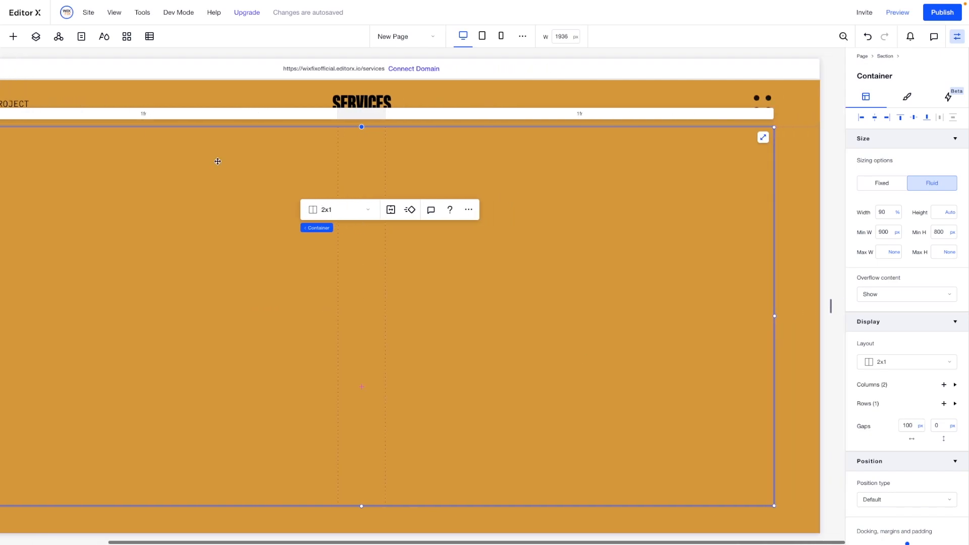
- Check the Home page's Websites card image, and add the uploaded Screen 2.png to the second column of the services page container
click(13, 36)
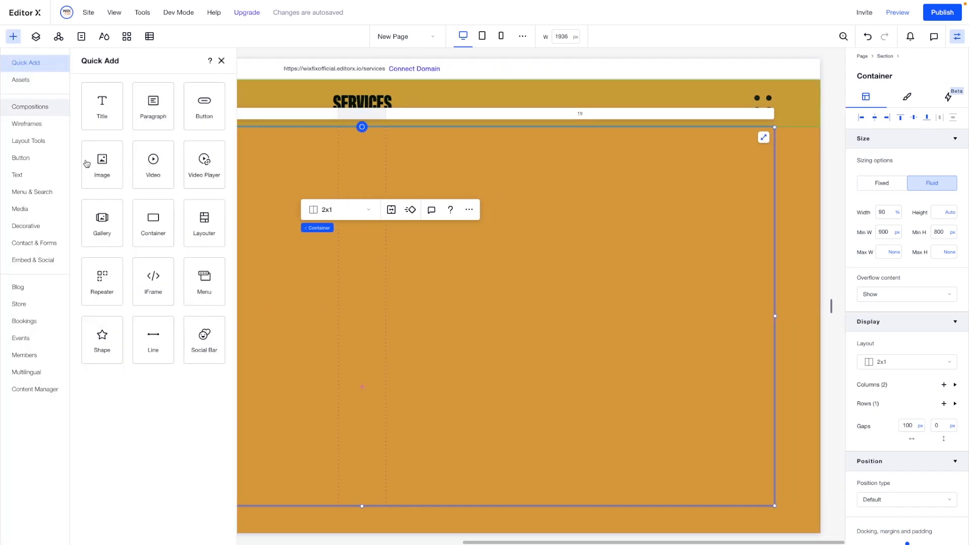
click(20, 209)
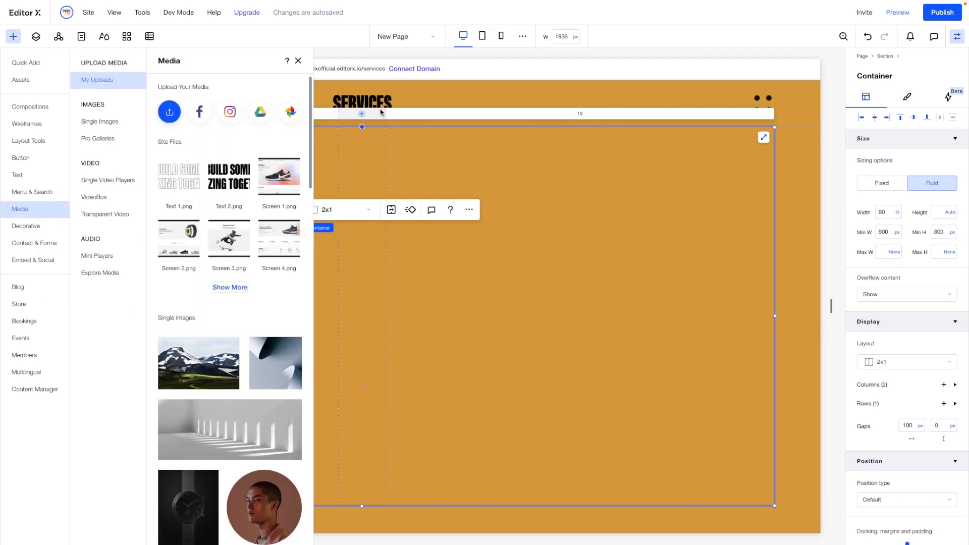
click(400, 39)
click(400, 71)
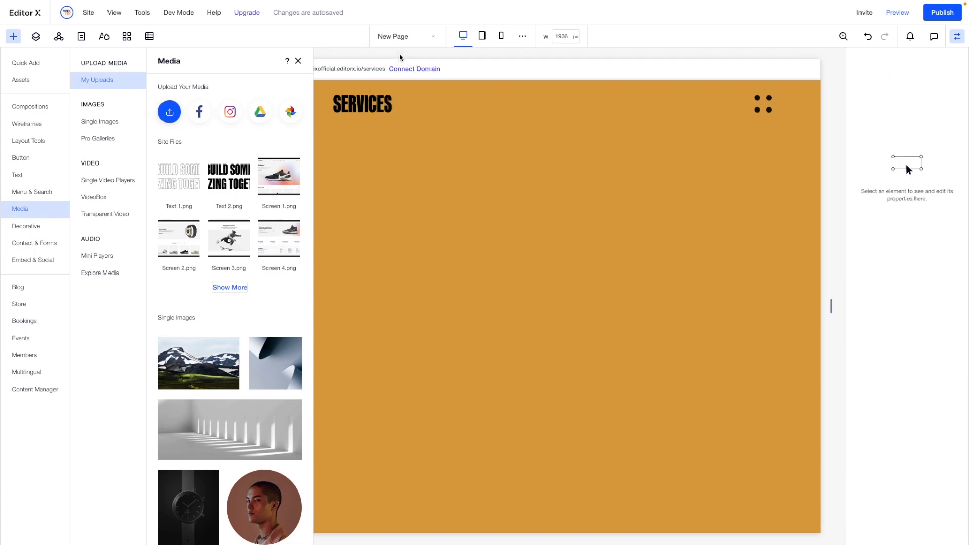
scroll(636, 231, down, 1)
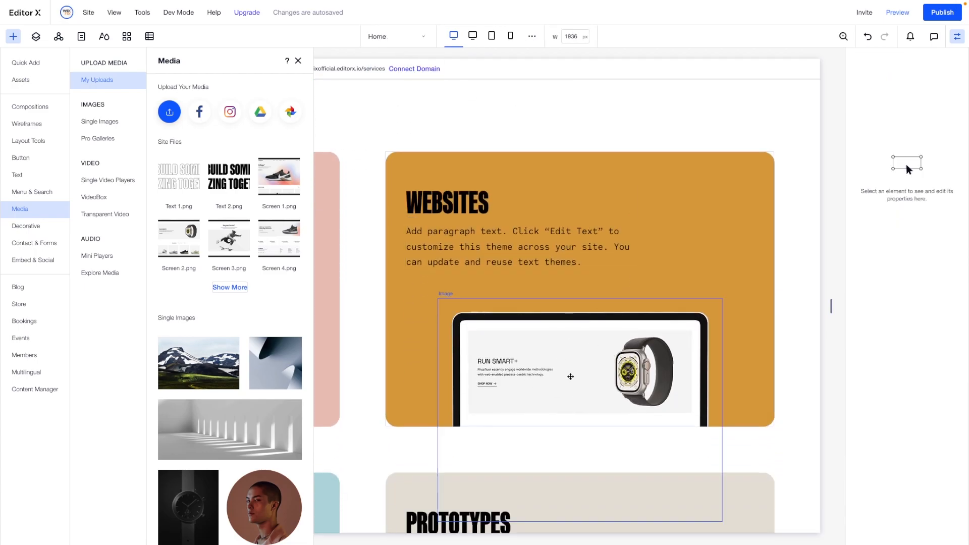
click(383, 37)
click(382, 72)
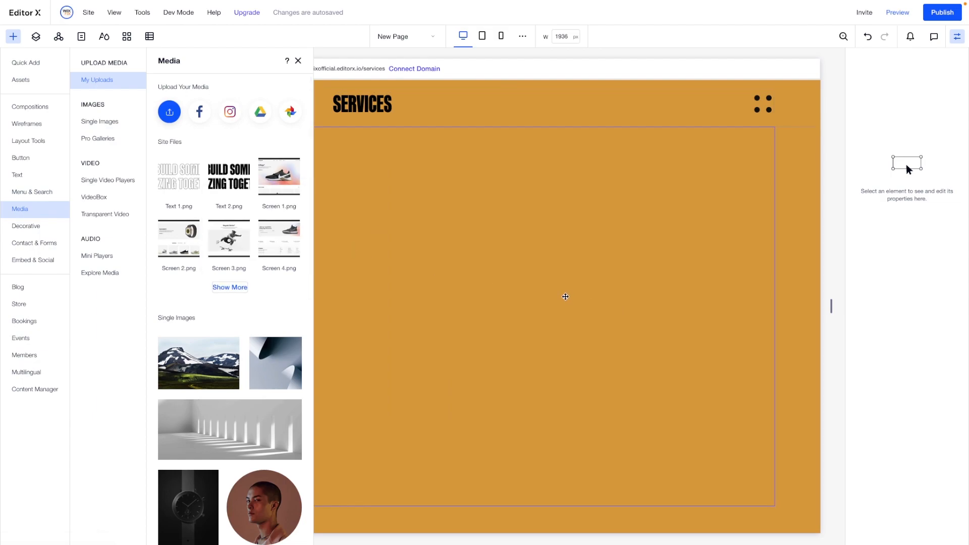
click(183, 241)
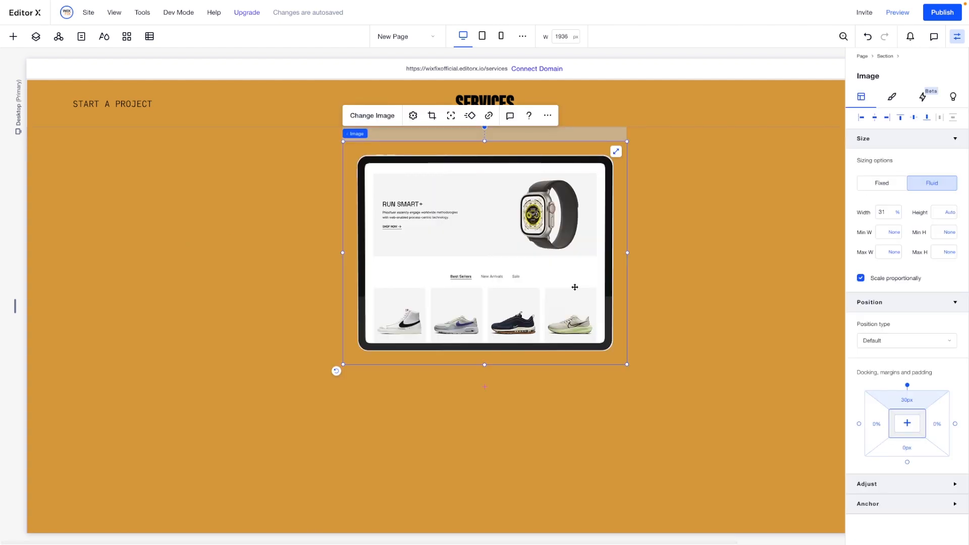
drag(472, 187, 677, 222)
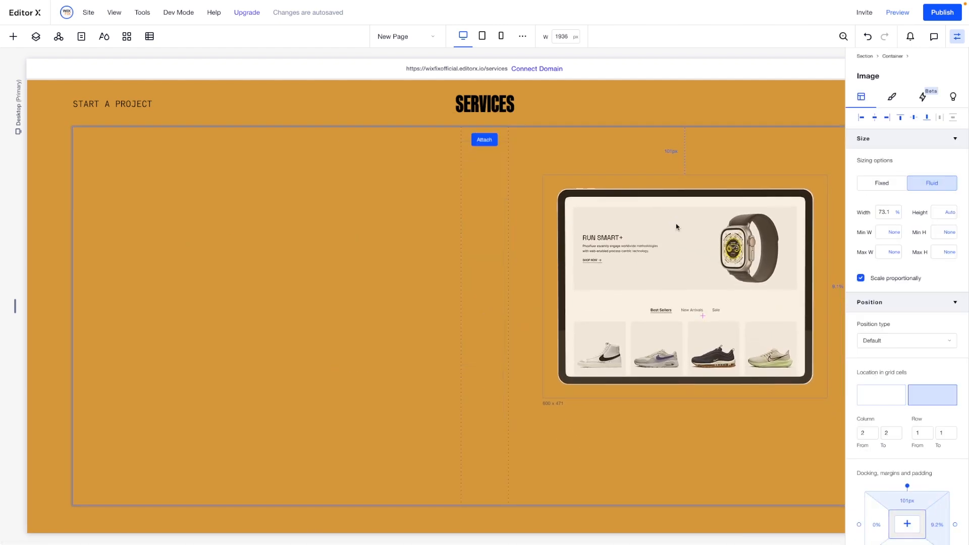
- Center the tablet image horizontally and vertically in its grid cell, trying a 90% width and finally setting it to 100%
click(889, 214)
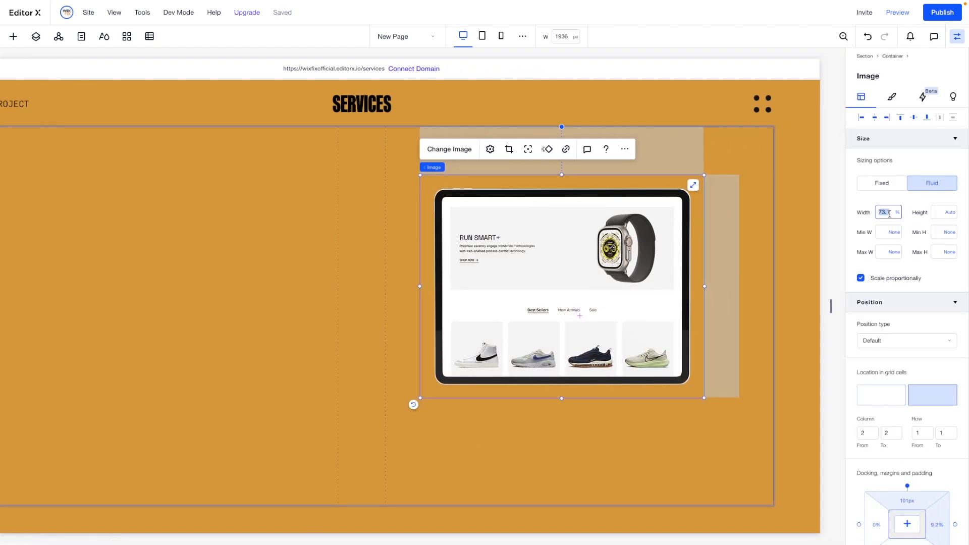
text(90)
key(Return)
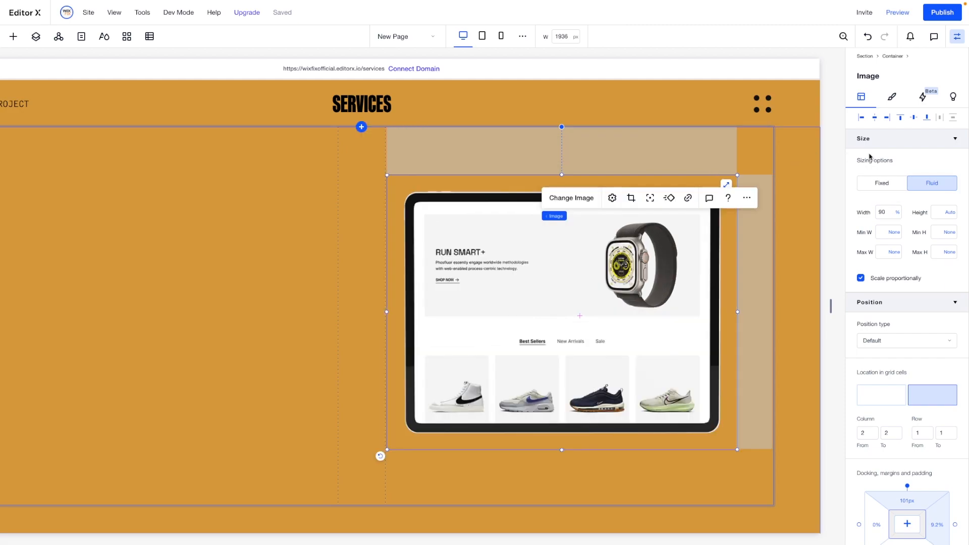
click(888, 118)
click(913, 117)
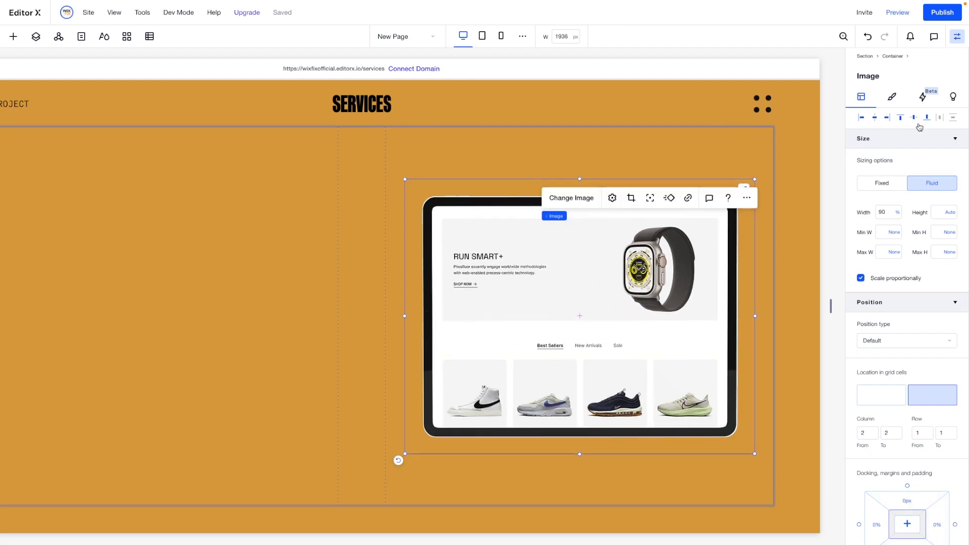
click(887, 213)
key(Return)
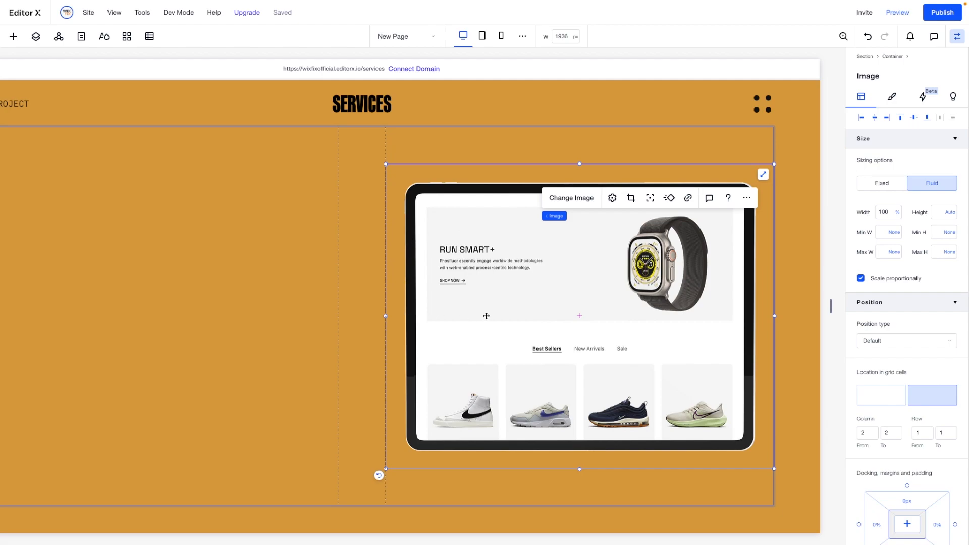
- Rotate the tablet image, trying 30° first and finally setting the rotation to 15°
scroll(909, 334, down, 3)
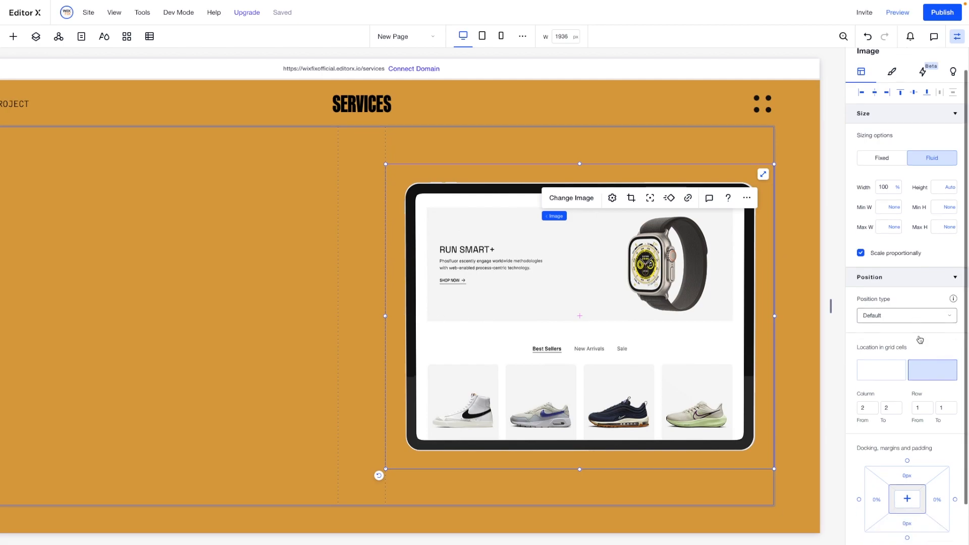
click(884, 512)
click(946, 395)
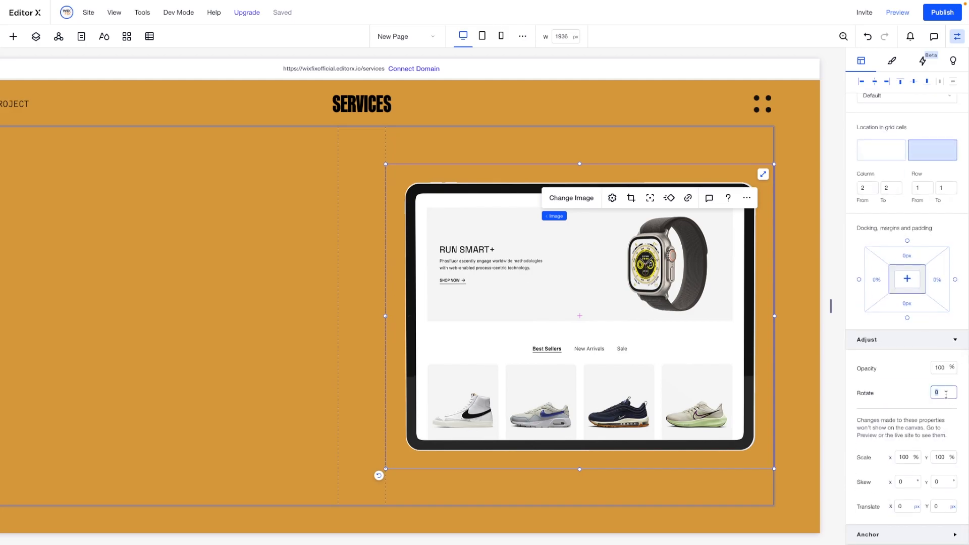
text(30)
key(Return)
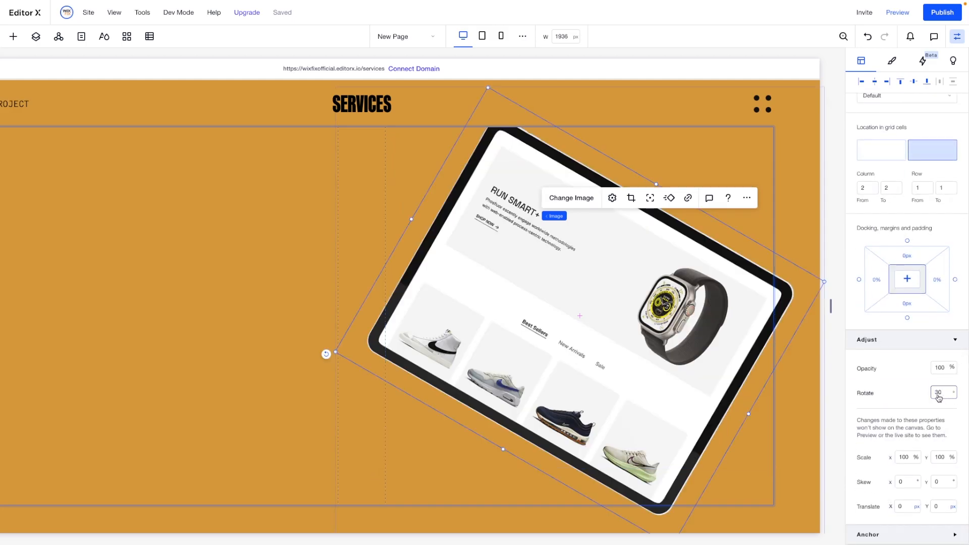
text(0)
key(Return)
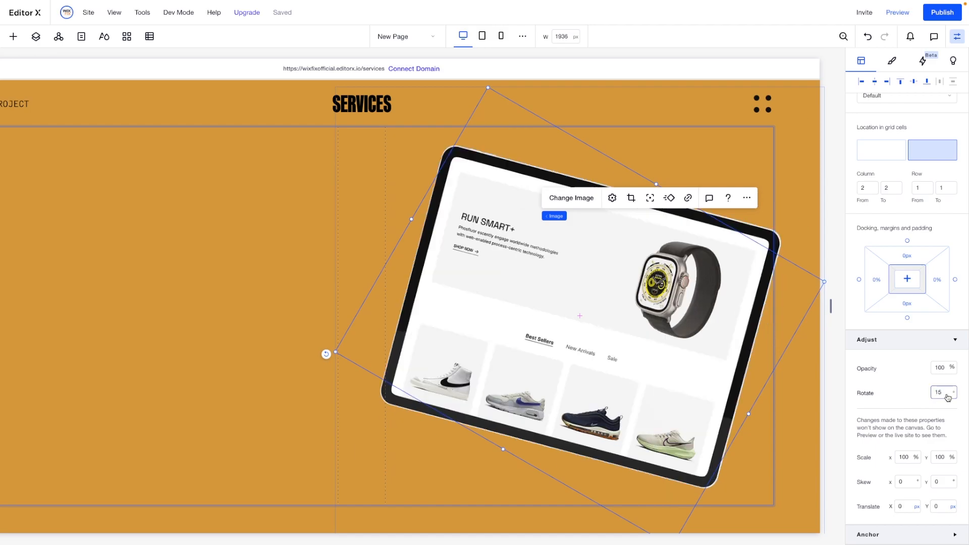
- Add a Heading 1 text element near the top of the container's first column
click(287, 285)
scroll(287, 286, left, 3)
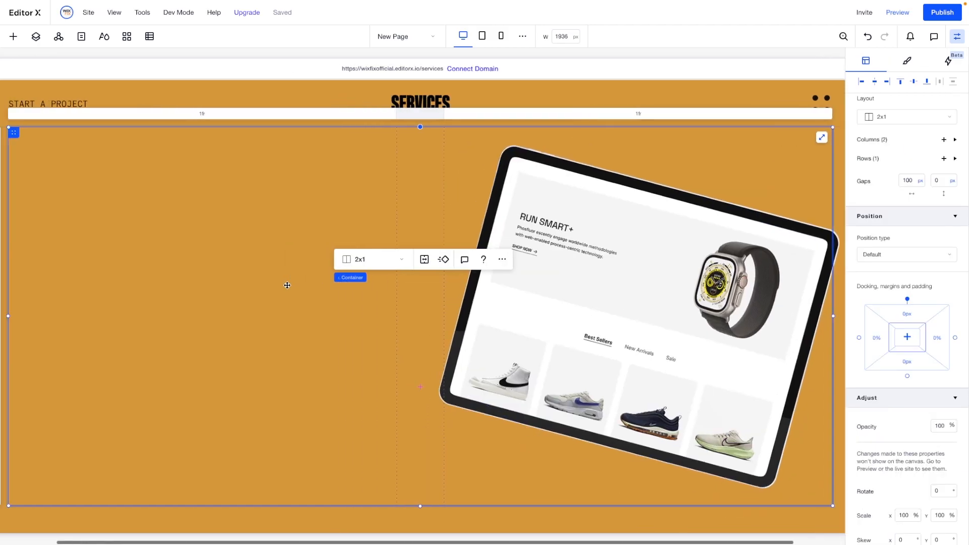
click(13, 37)
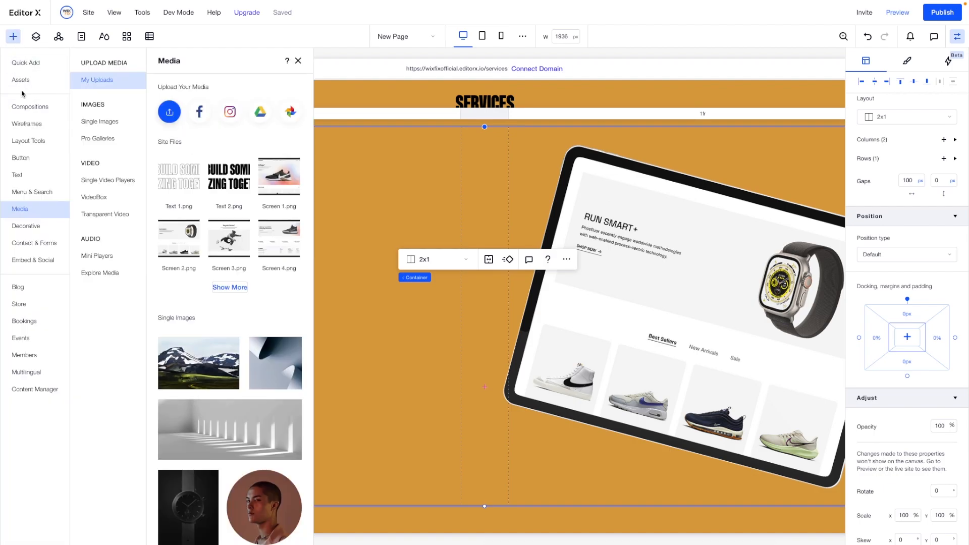
click(19, 175)
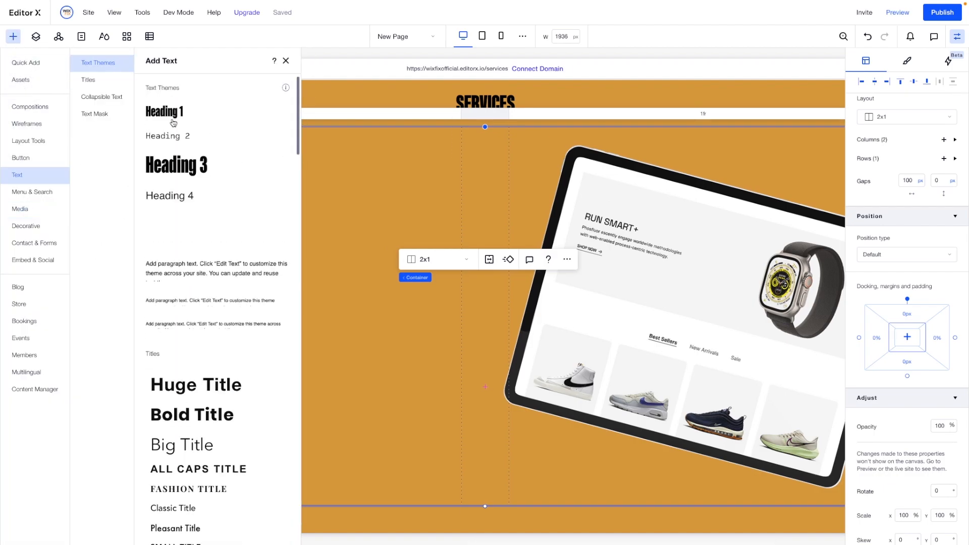
drag(173, 123, 201, 186)
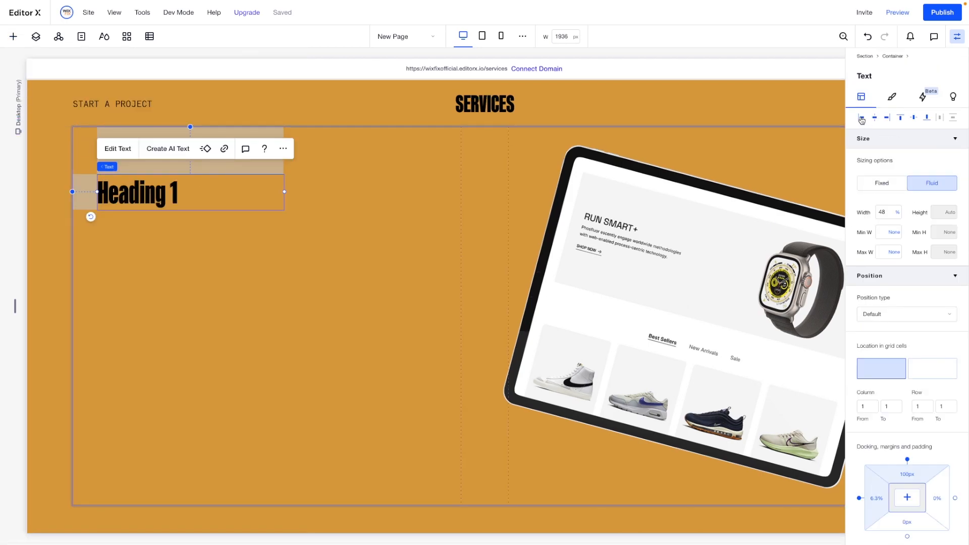
- Align the Heading 1 text to the left and top of its grid cell and set its width to 100%
click(862, 118)
click(900, 117)
click(884, 211)
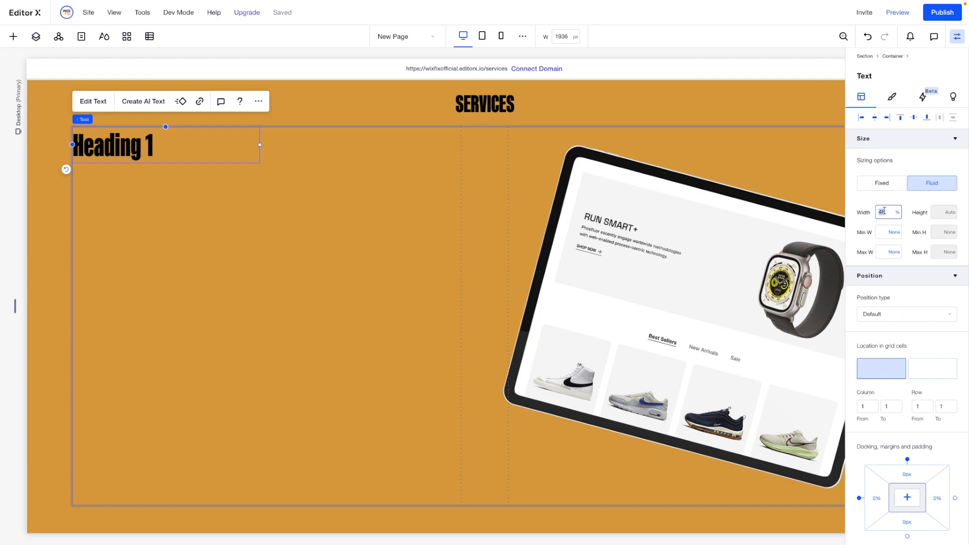
key(Return)
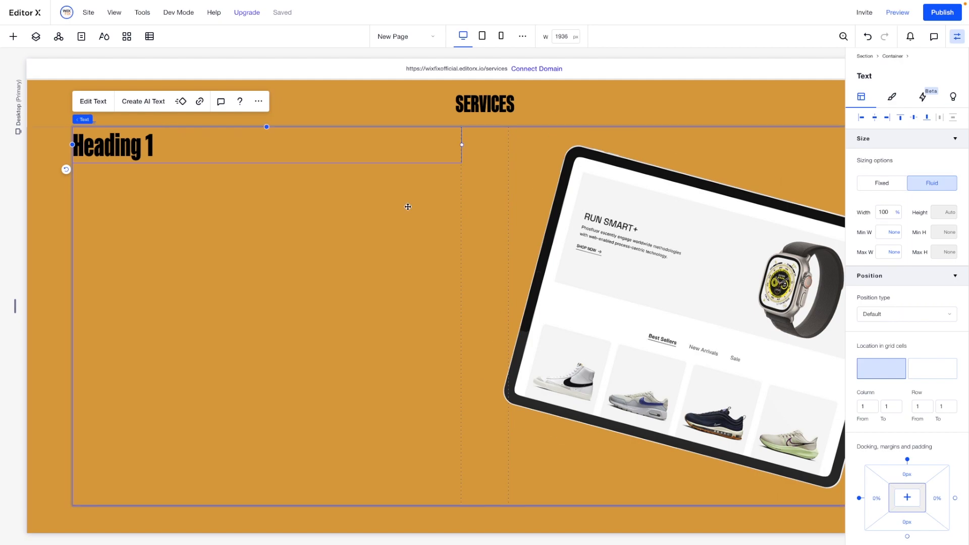
- Replace the heading text with "BEAUTIFULLY CRAFTED WEBSITES THAT DELIVER RESULTS" and set its font to Kaneda Gothic Black
double_click(123, 144)
text(BEAUTIFULLY CRAFTED WEBSITES THAT DELIVER RESULTS)
key(ctrl+a)
click(915, 174)
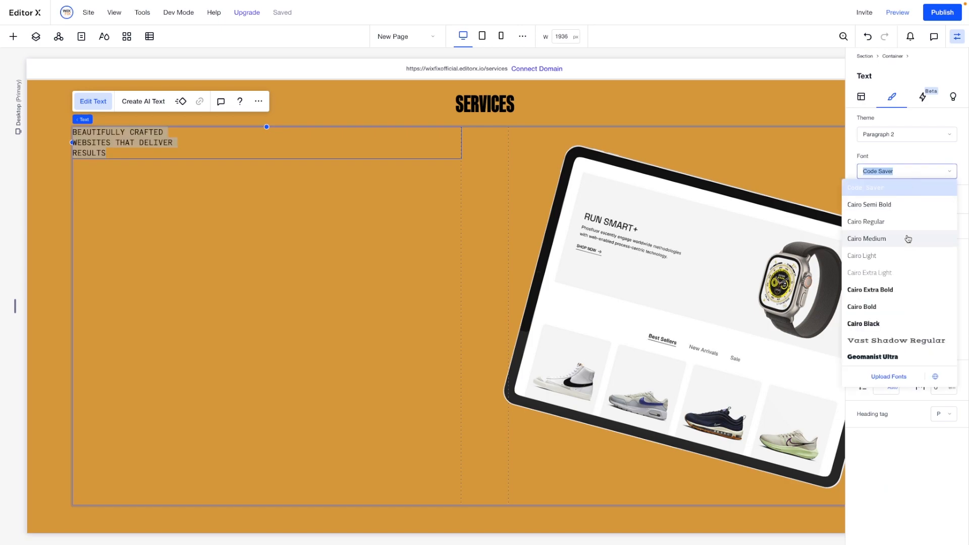
text(Kaneda Gothic Black)
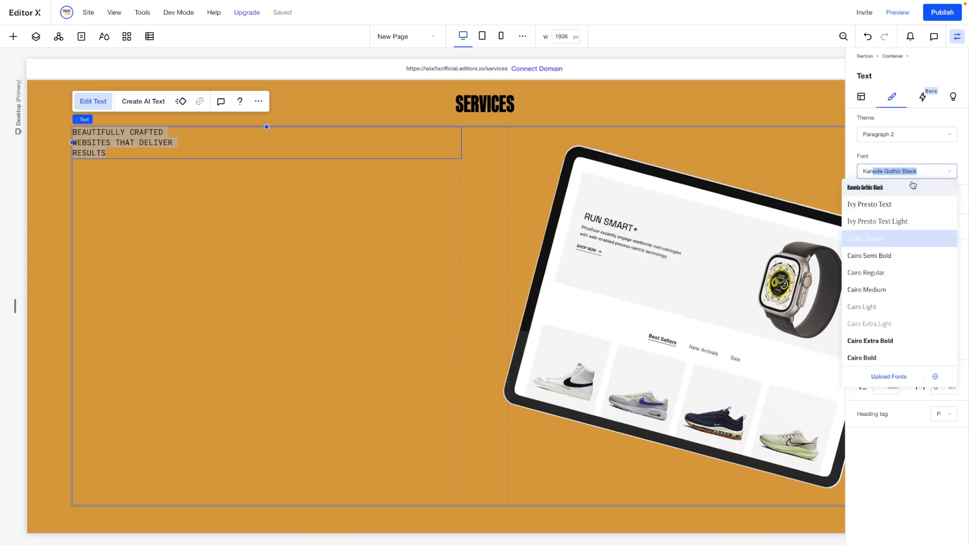
click(914, 187)
- Set the heading's font size to 200
click(939, 201)
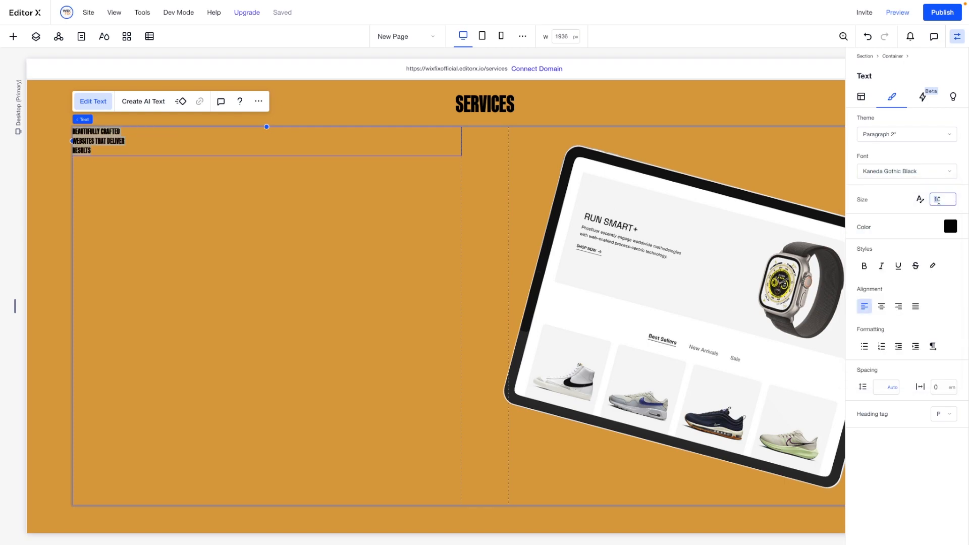
key(Return)
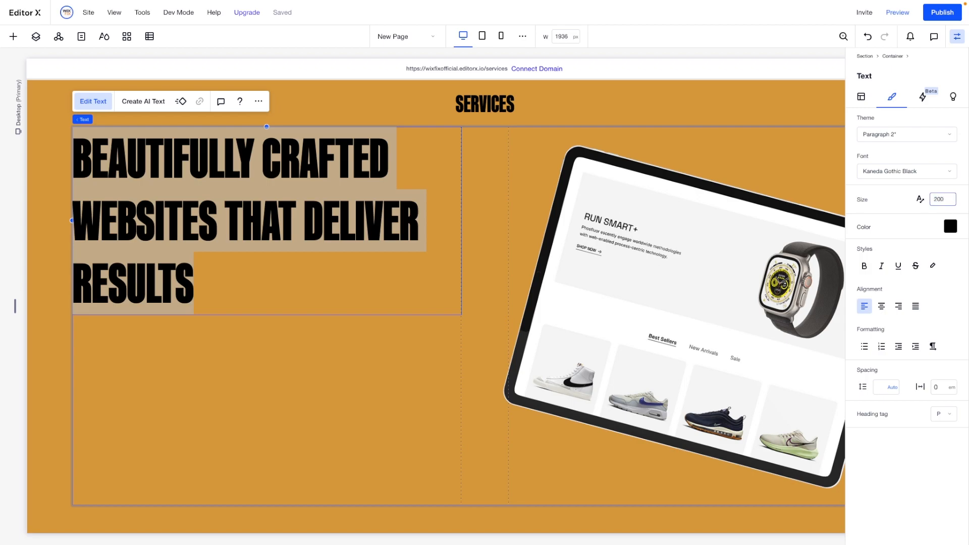
key(Return)
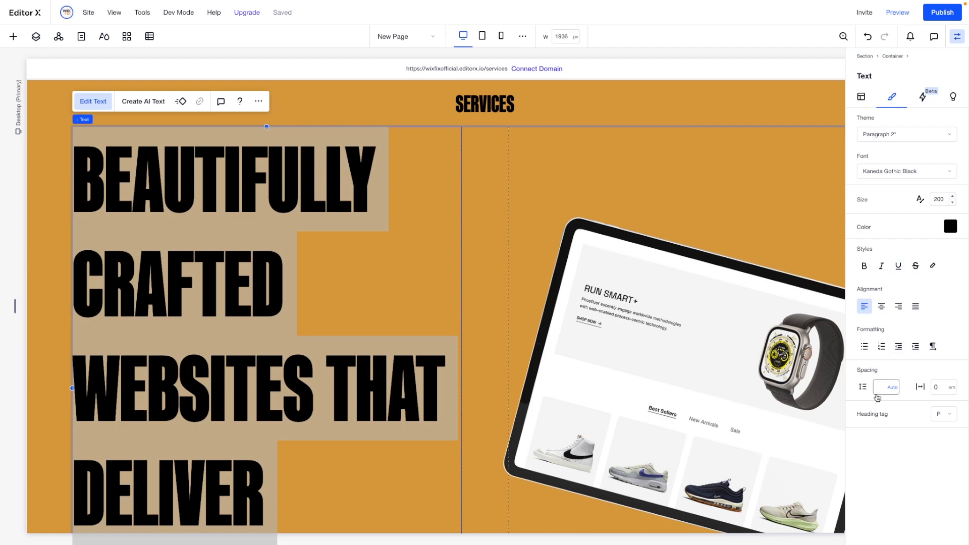
- Adjust the heading's line spacing, trying 1.4, 1 and 0.6 em and finally setting it to 0.8 em
click(893, 389)
click(908, 406)
click(886, 388)
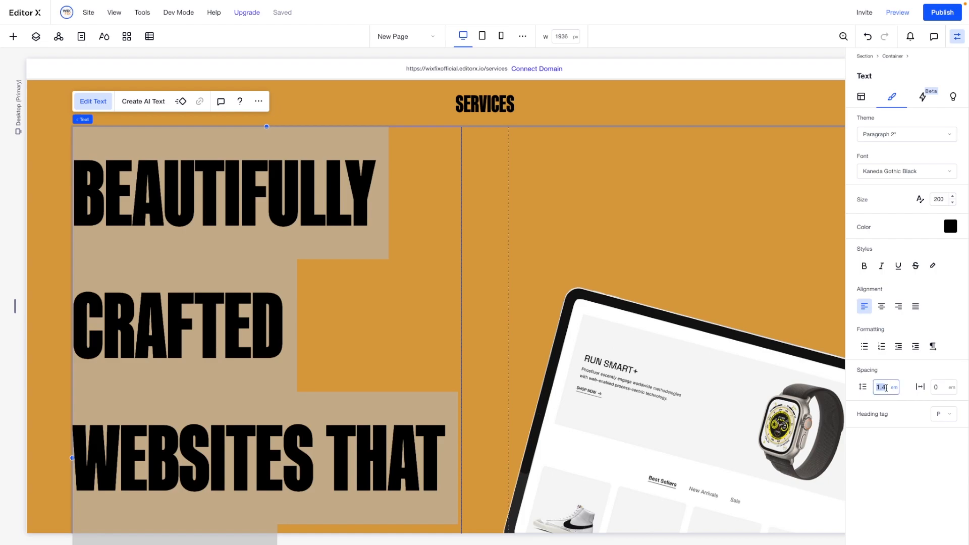
text(1)
key(Return)
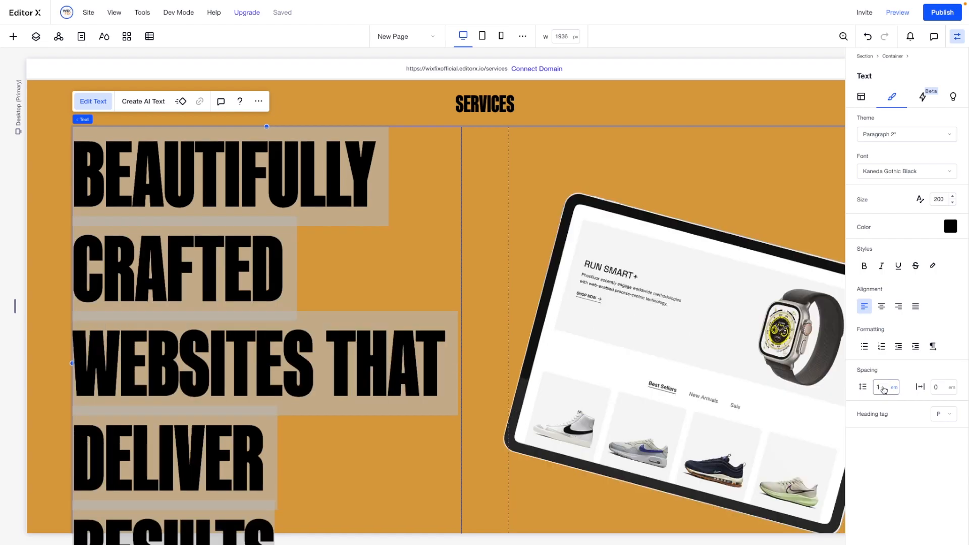
text(0.6)
key(Return)
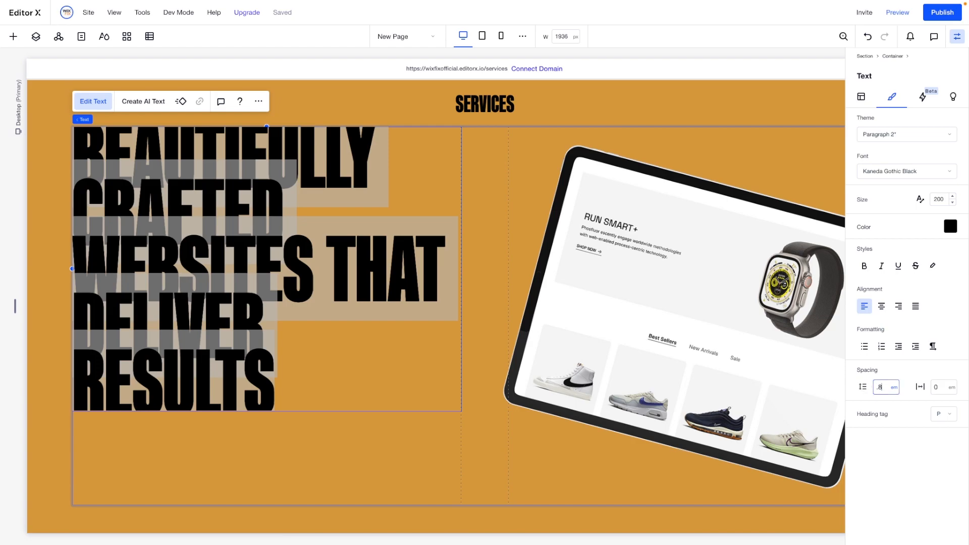
key(Return)
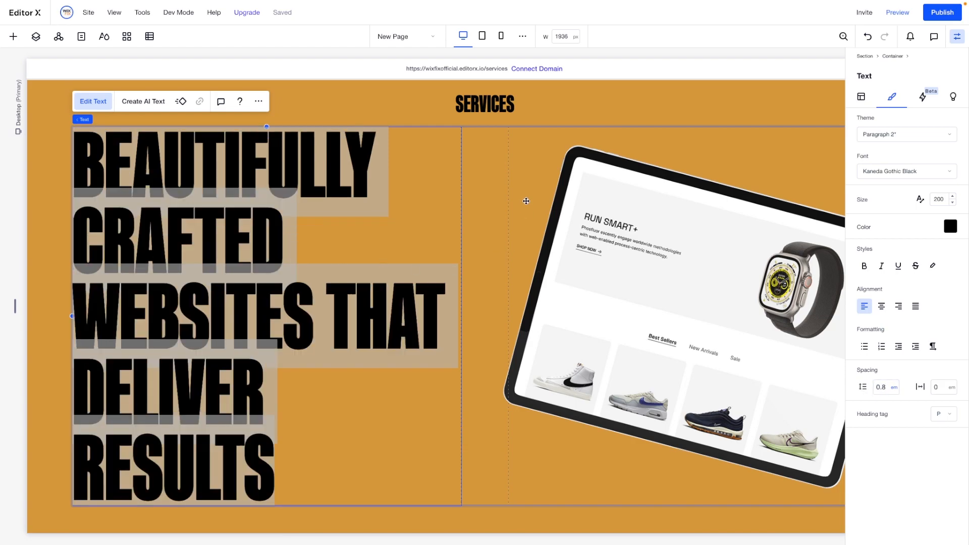
- Make the heading's font size scale responsively from a minimum of 36 to a maximum of 200
click(510, 194)
double_click(218, 242)
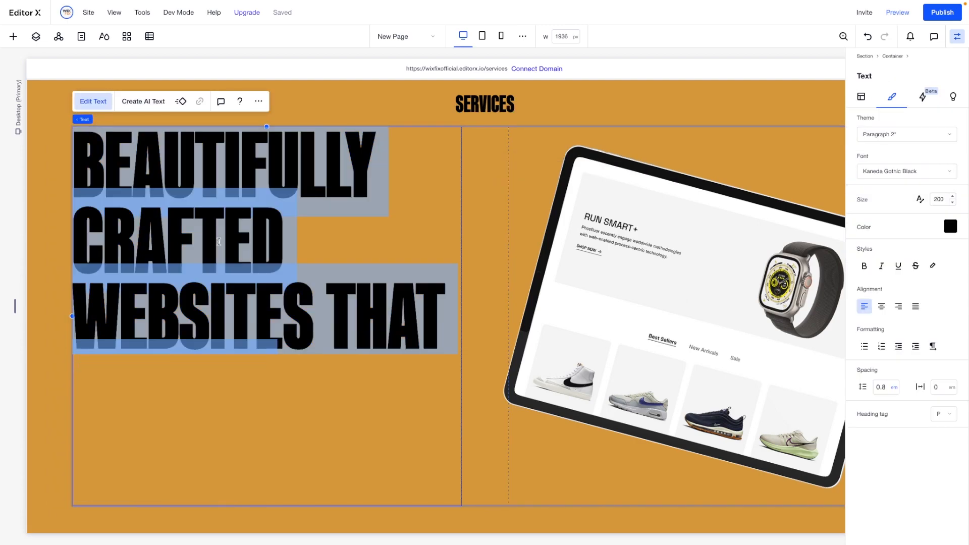
click(920, 199)
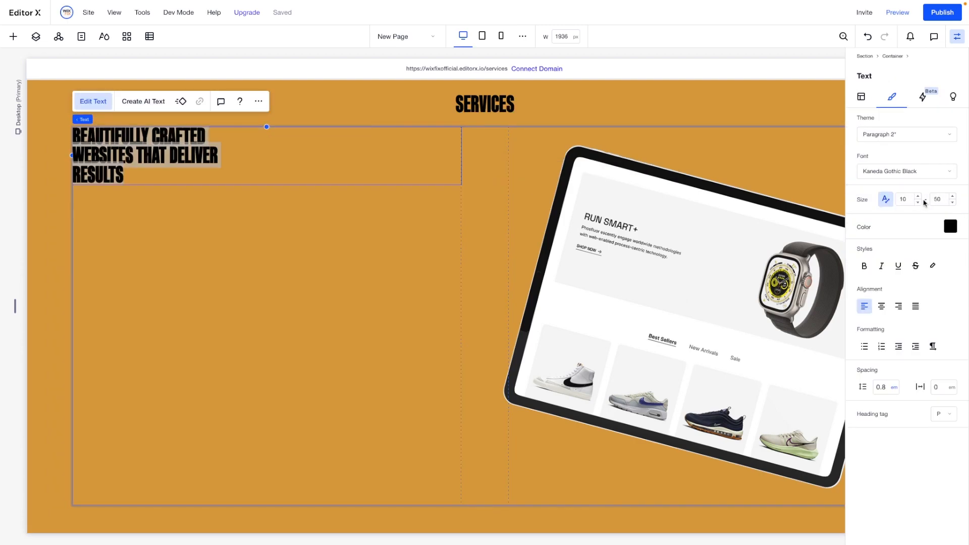
text(200)
key(Return)
click(911, 198)
text(36)
key(Return)
click(478, 182)
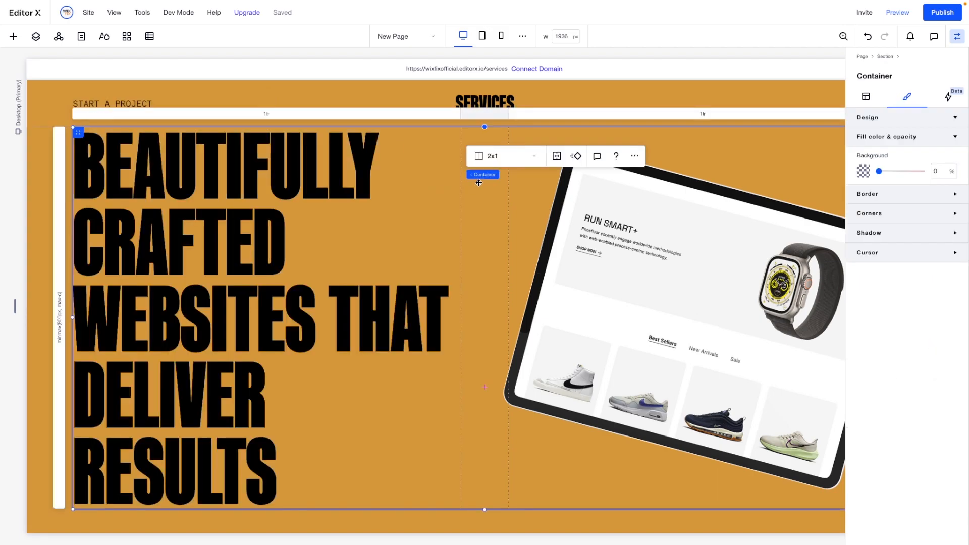
- Look through the Home page's sections for reference and return to New Page
scroll(479, 183, down, 2)
scroll(479, 183, up, 2)
scroll(479, 180, down, 2)
scroll(479, 180, up, 1)
click(408, 37)
click(393, 56)
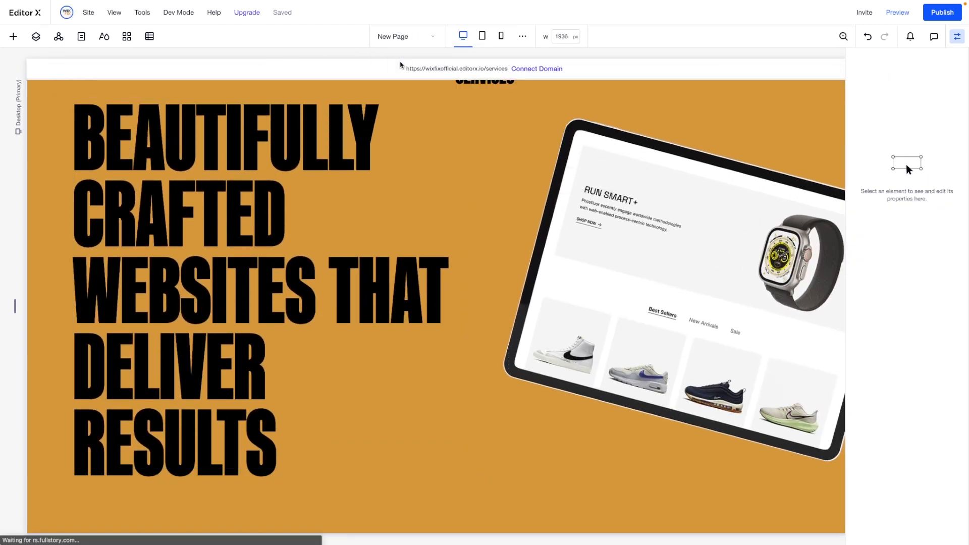
scroll(656, 302, down, 8)
scroll(657, 321, down, 10)
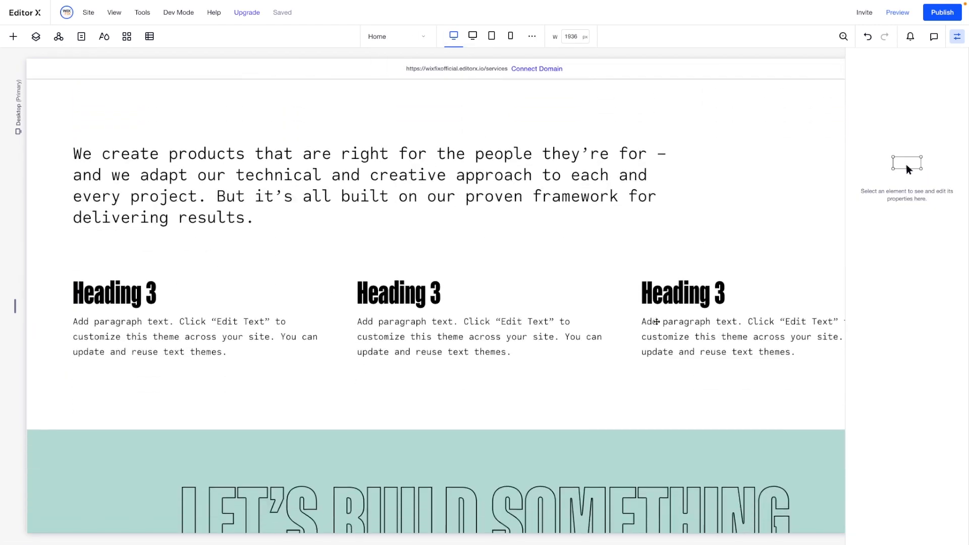
scroll(657, 322, up, 18)
scroll(655, 320, right, 3)
scroll(655, 320, left, 3)
click(407, 35)
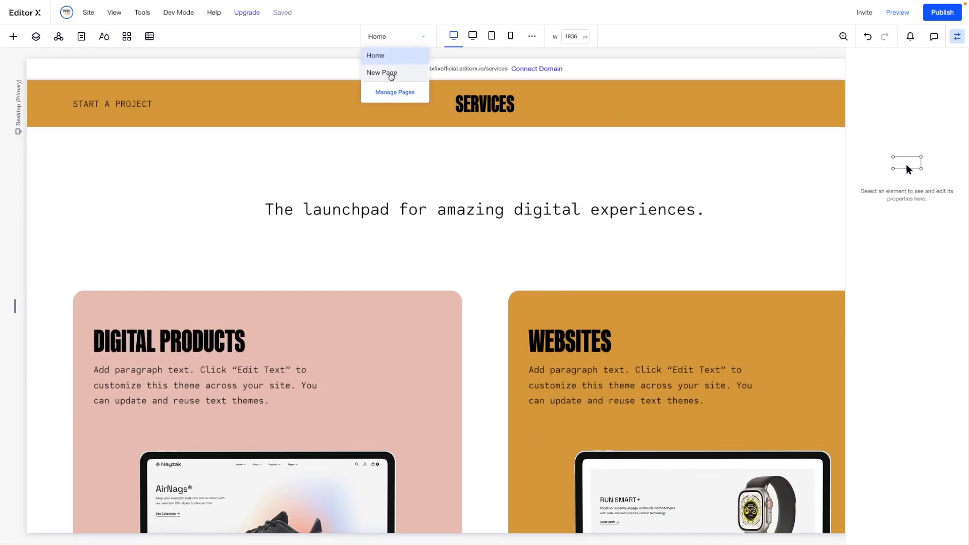
click(382, 73)
- Add the outlined, rounded "Say Hello" button to the container, beside the last line of the heading
click(14, 37)
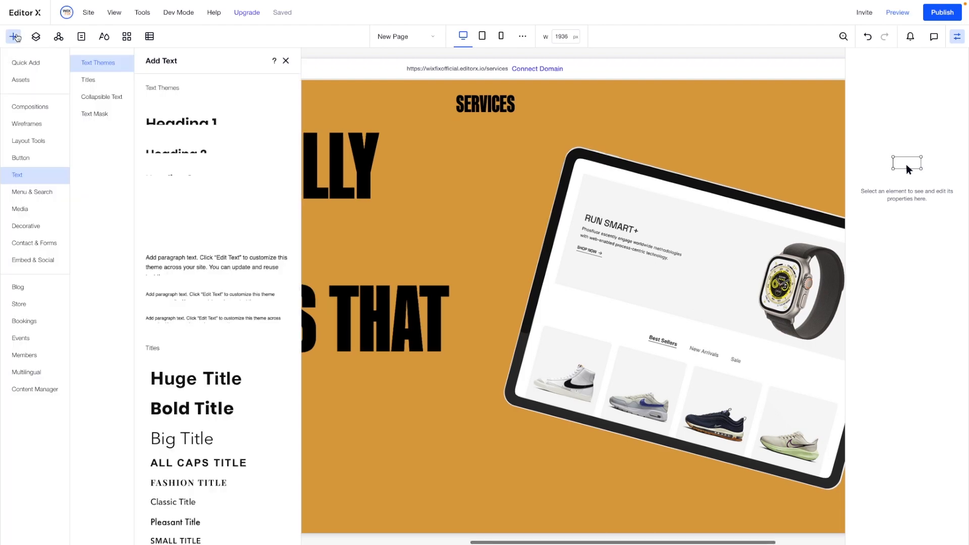
click(21, 158)
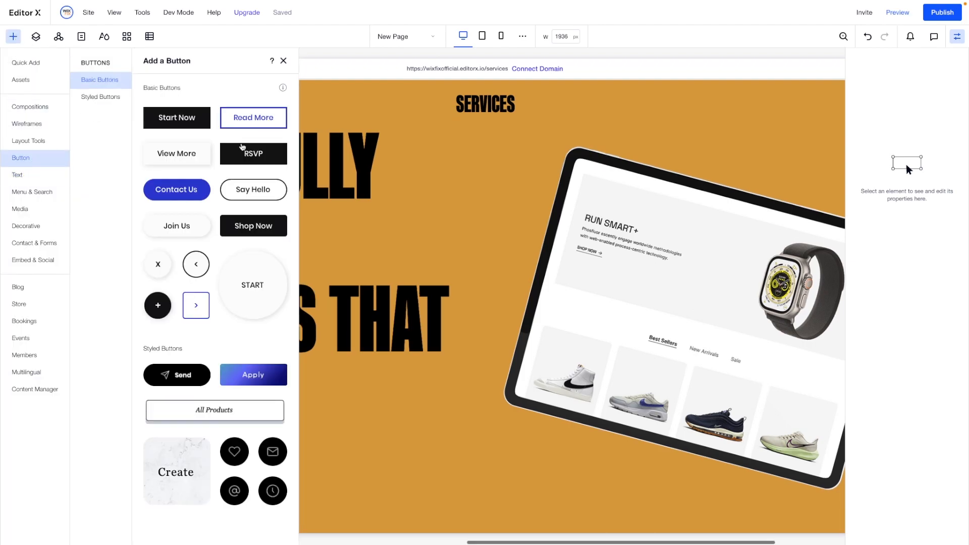
drag(252, 189, 465, 471)
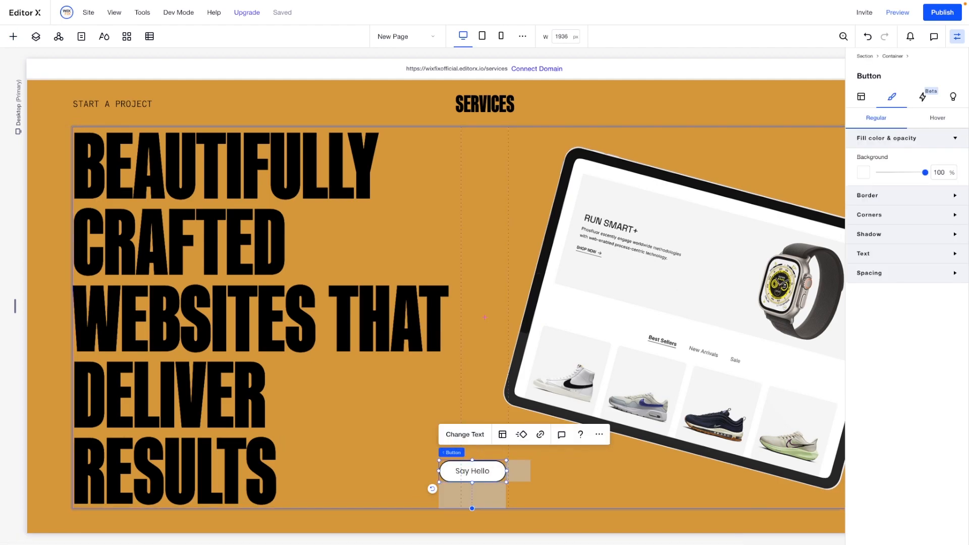
- Change the button's text to "START A PROJECT" and enlarge the button to about 228 × 74 px
click(465, 434)
text(START A )
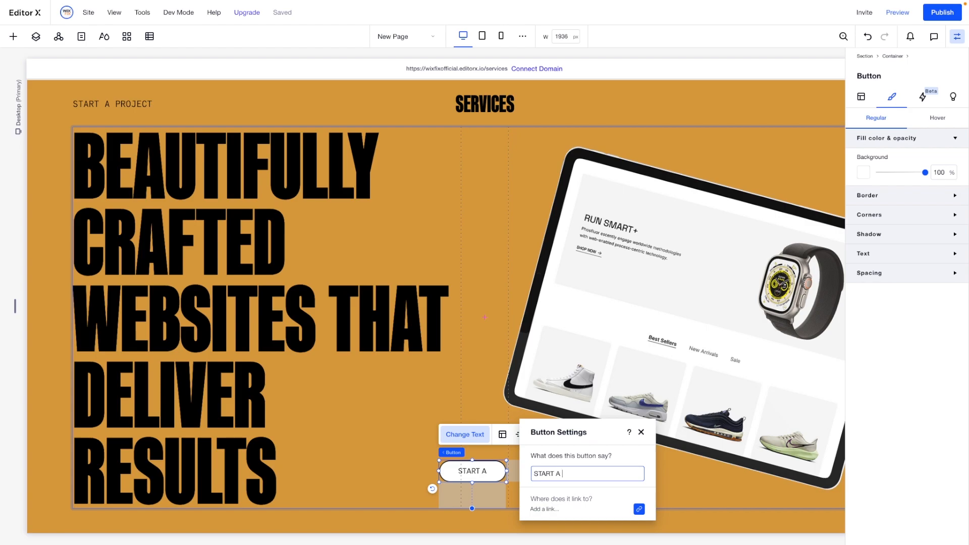
text(PROJECT)
click(405, 442)
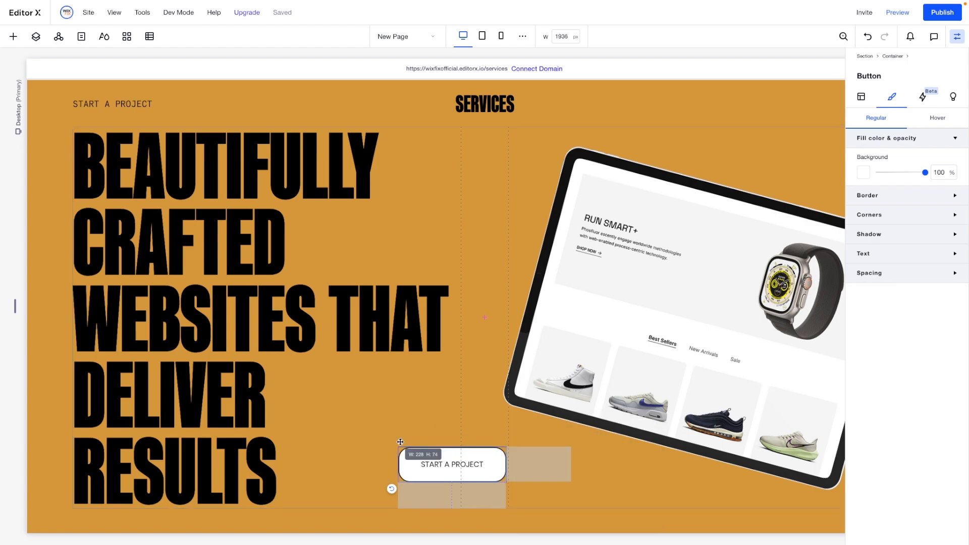
drag(404, 443, 402, 442)
- Set the button's background opacity to 0% and round all its corners with a 999 px radius
click(942, 173)
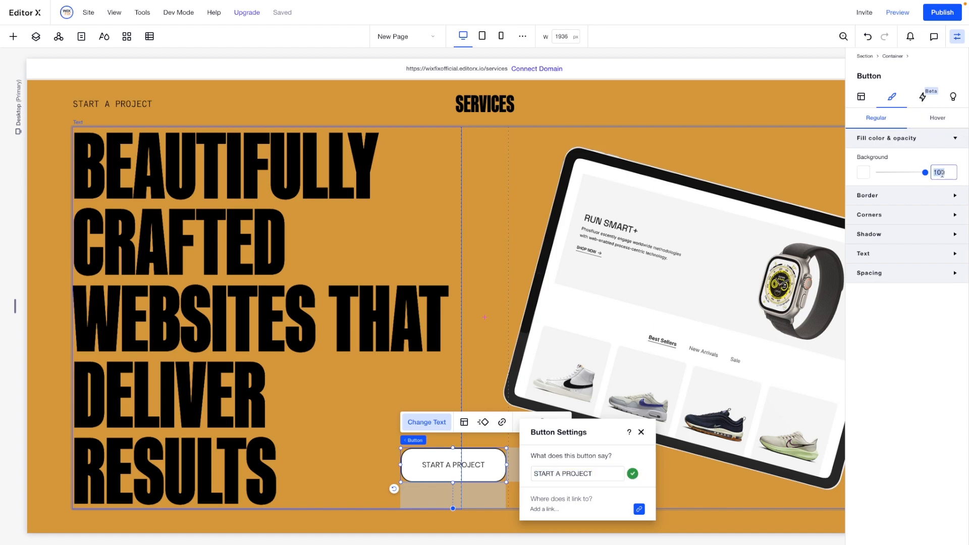
text(0)
key(Return)
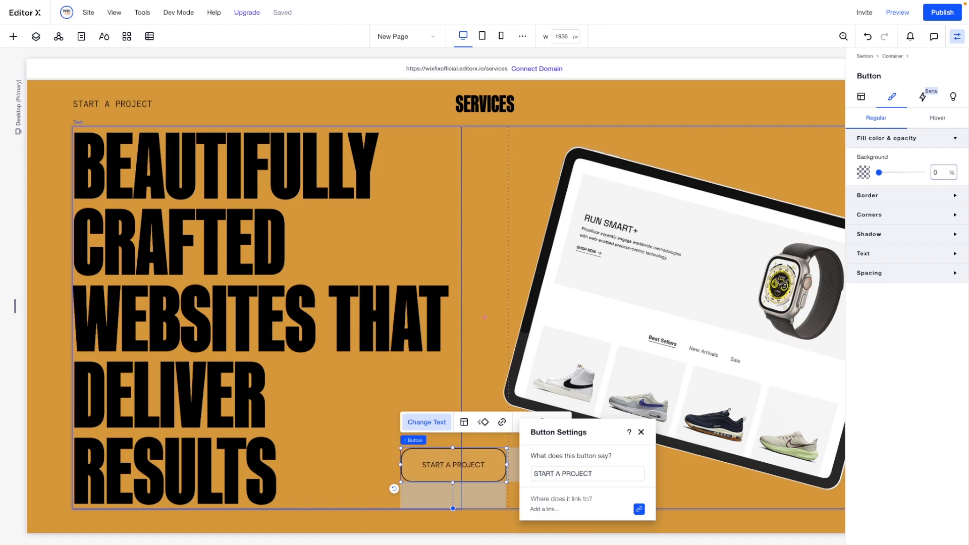
click(877, 225)
click(870, 248)
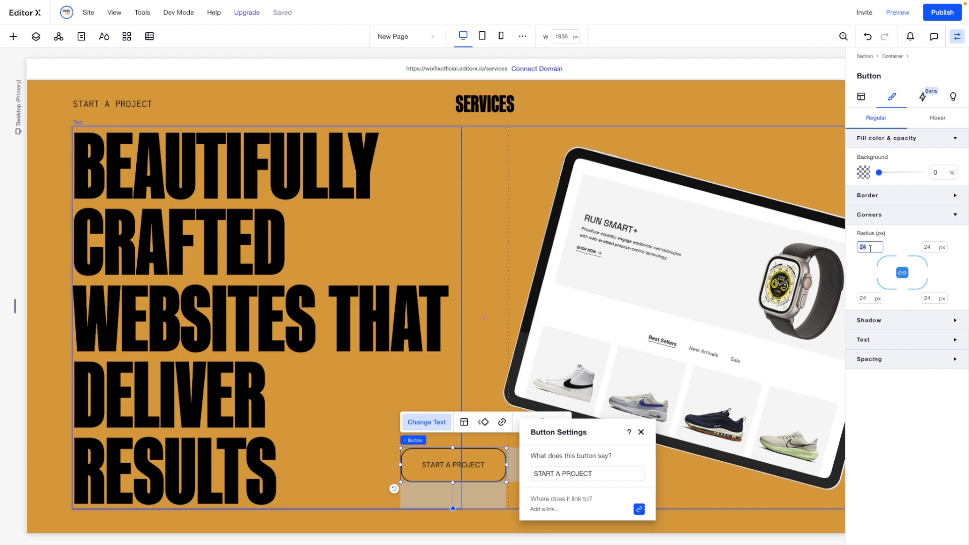
text(1000)
key(Return)
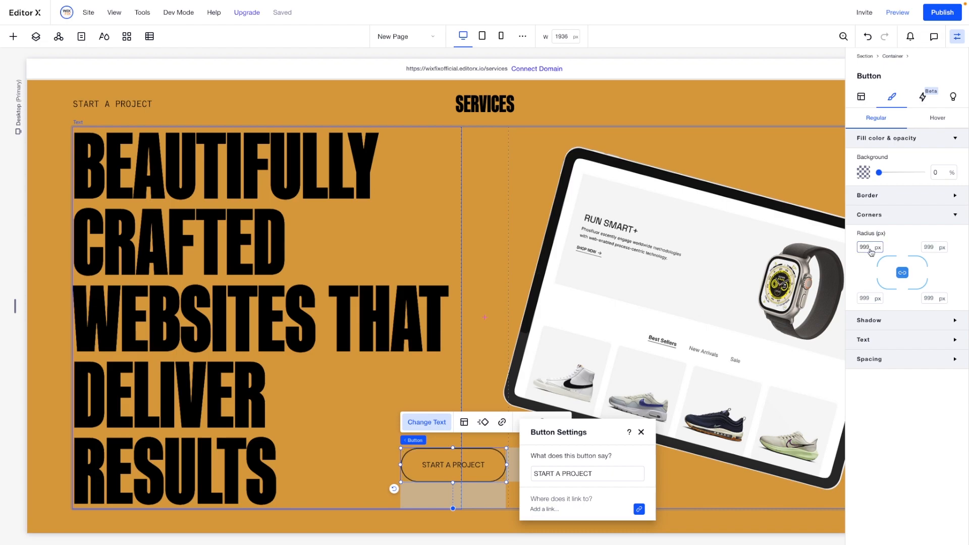
- Set the button text's font to Code Saver and close the button's settings
click(867, 340)
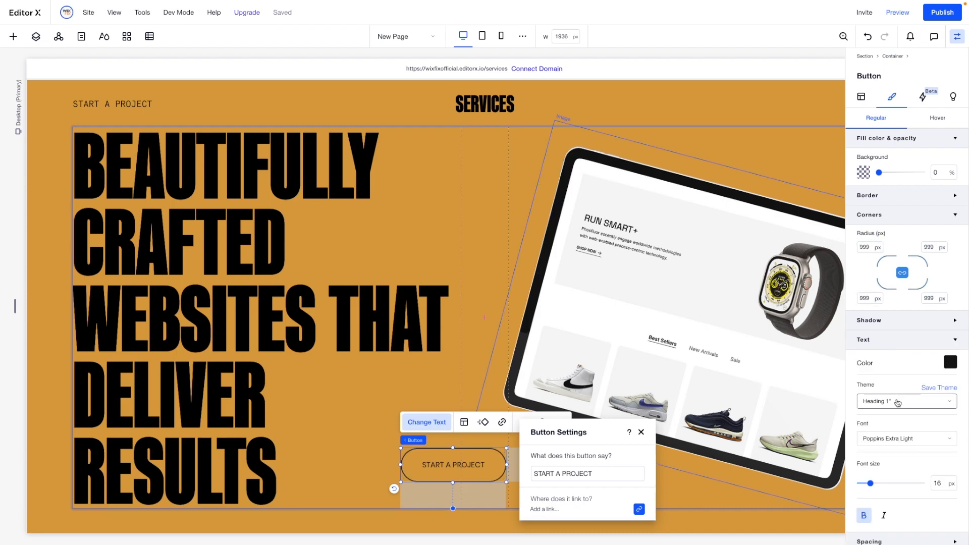
click(893, 438)
text(Code Saver)
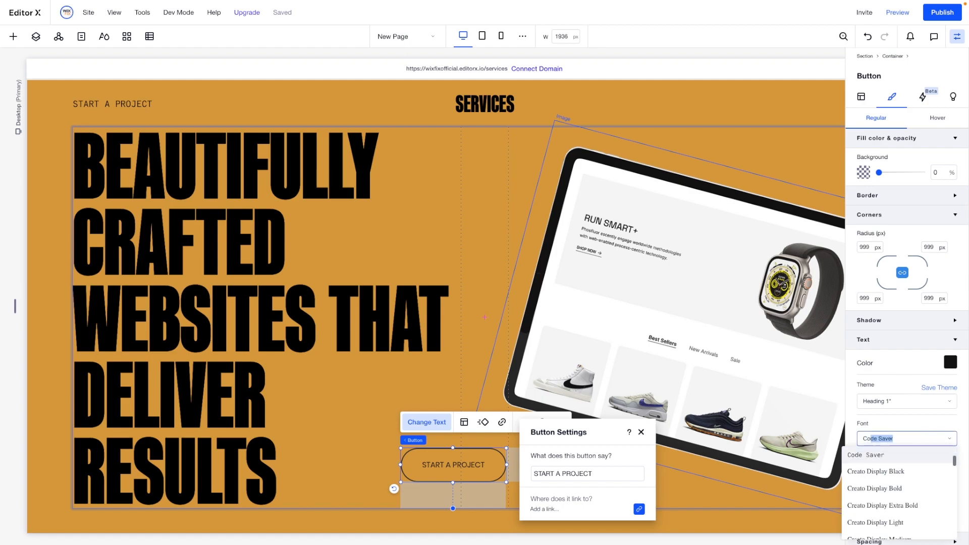
click(875, 457)
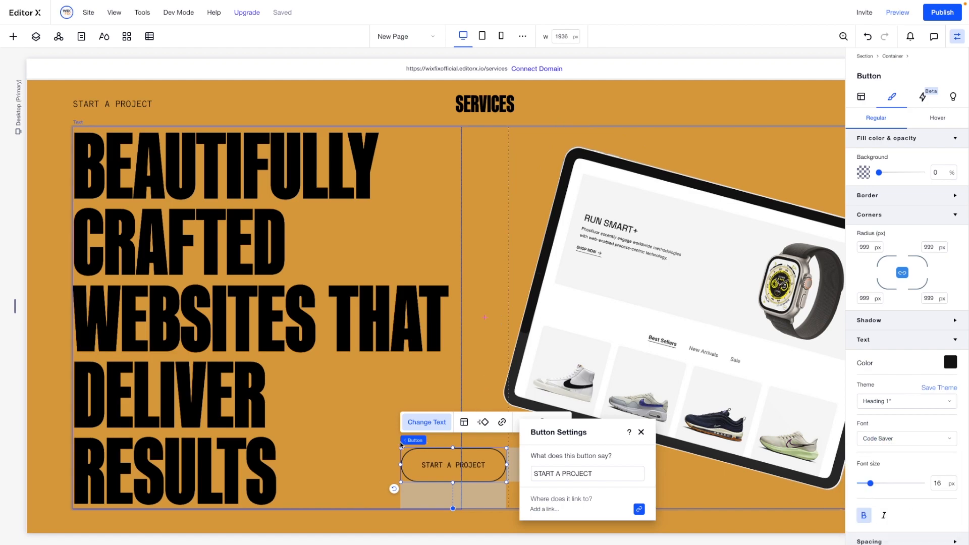
click(343, 433)
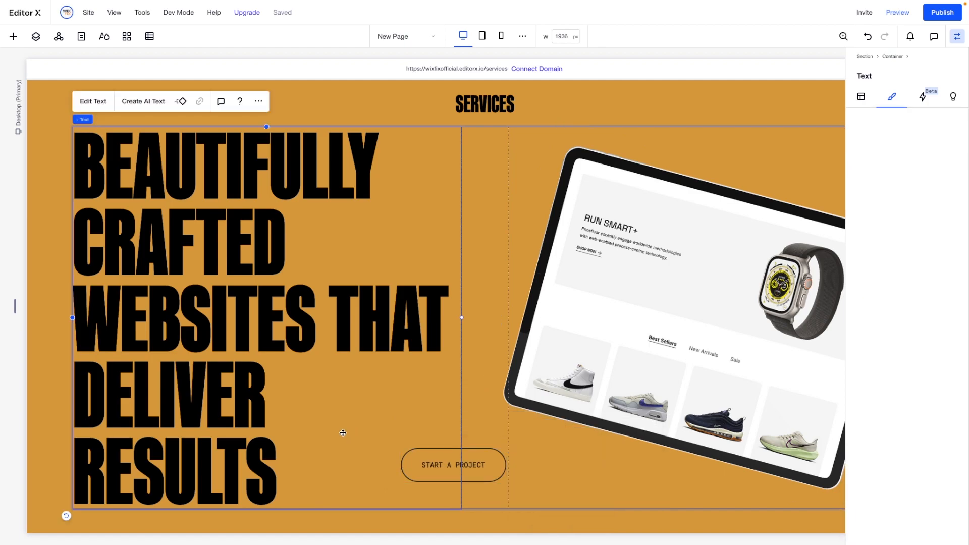
- Move the START A PROJECT button to the bottom-left corner of the container's first column
scroll(343, 432, down, 2)
scroll(343, 433, down, 1)
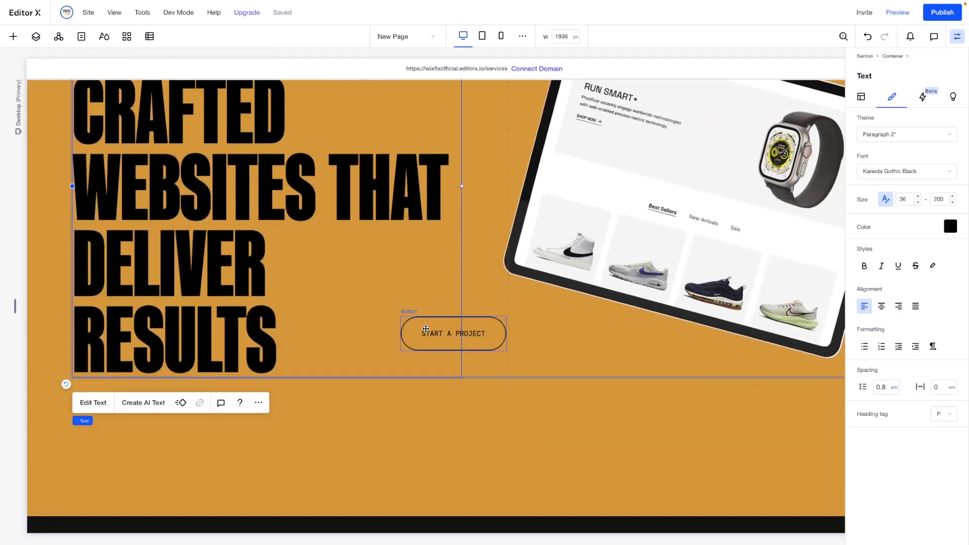
drag(426, 330, 100, 355)
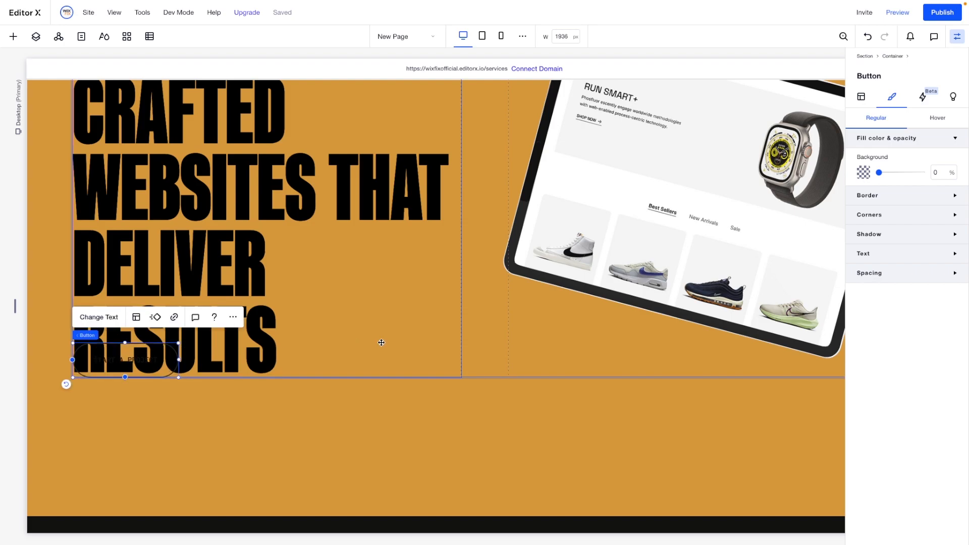
- Set the minimum height of the container's row to 1000 px
click(523, 334)
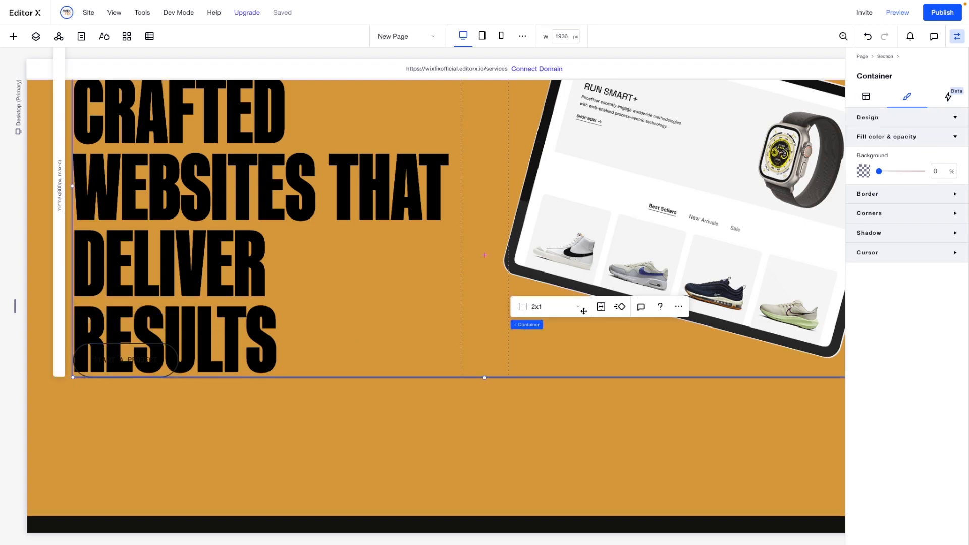
click(59, 186)
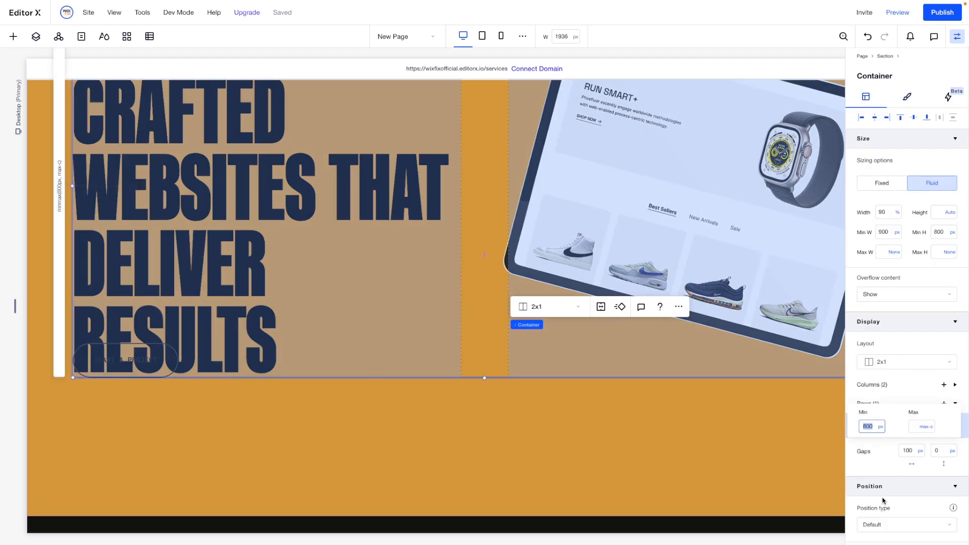
text(1000)
key(Return)
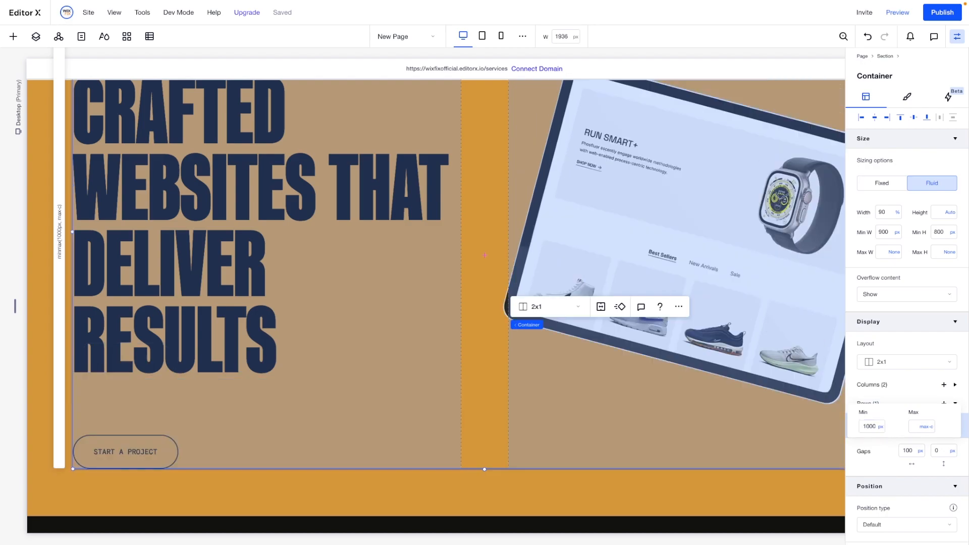
- Move the START A PROJECT button up to just below the large heading and stack the two elements together
click(107, 450)
drag(106, 450, 104, 406)
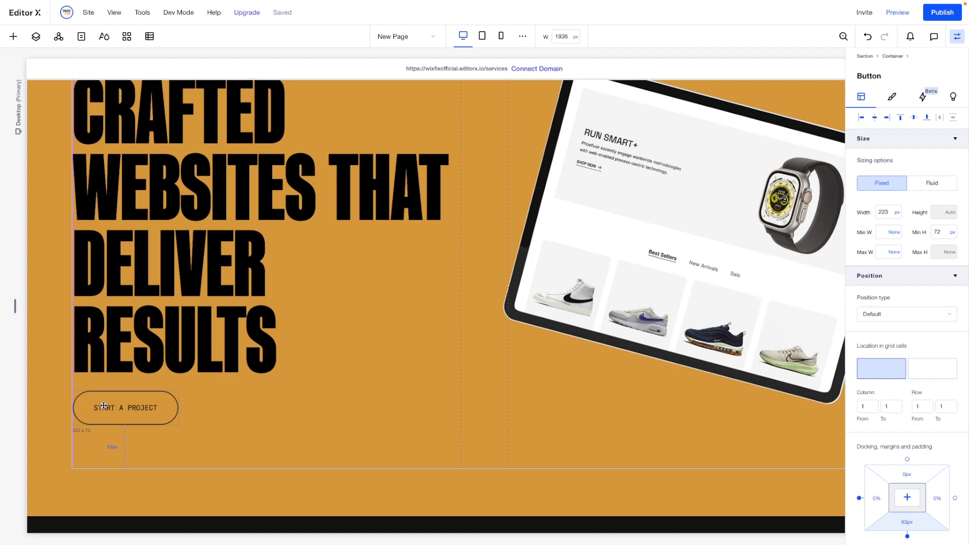
shift+click(202, 300)
click(204, 274)
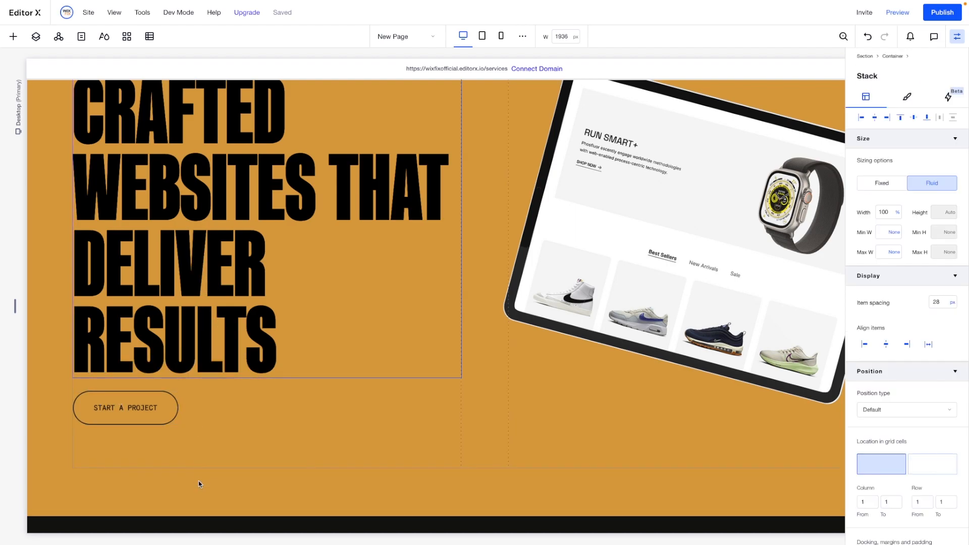
- Set the container row's minimum height to Min content and the container's own minimum height to None
click(175, 451)
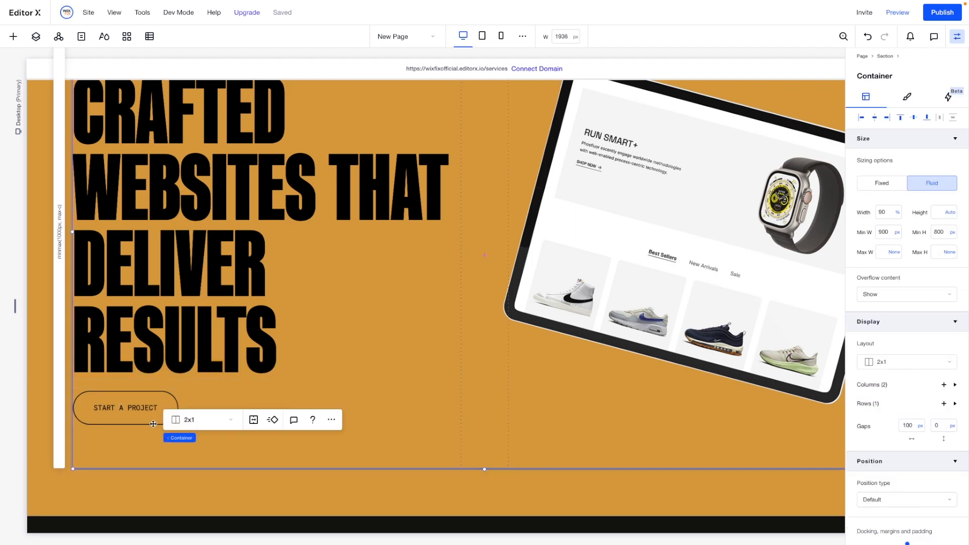
click(62, 237)
click(880, 427)
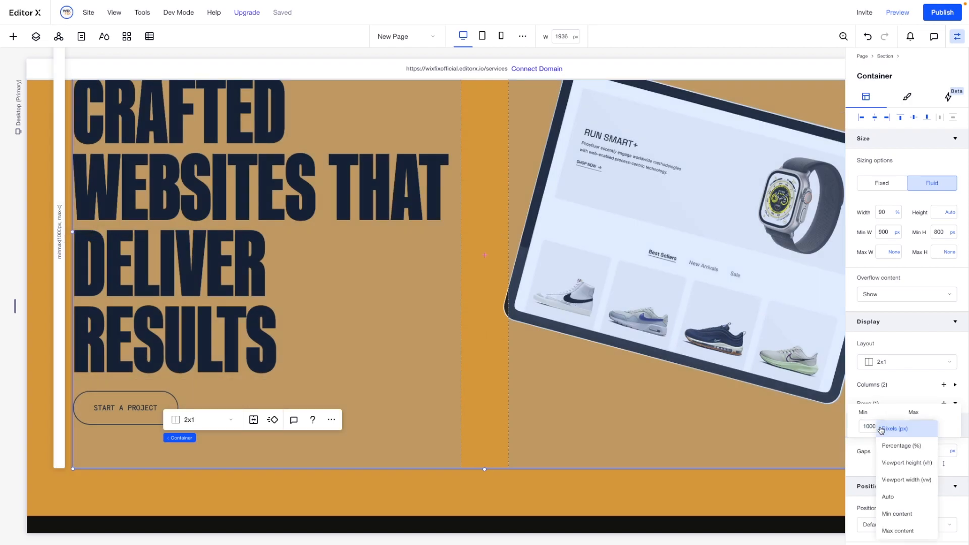
click(896, 514)
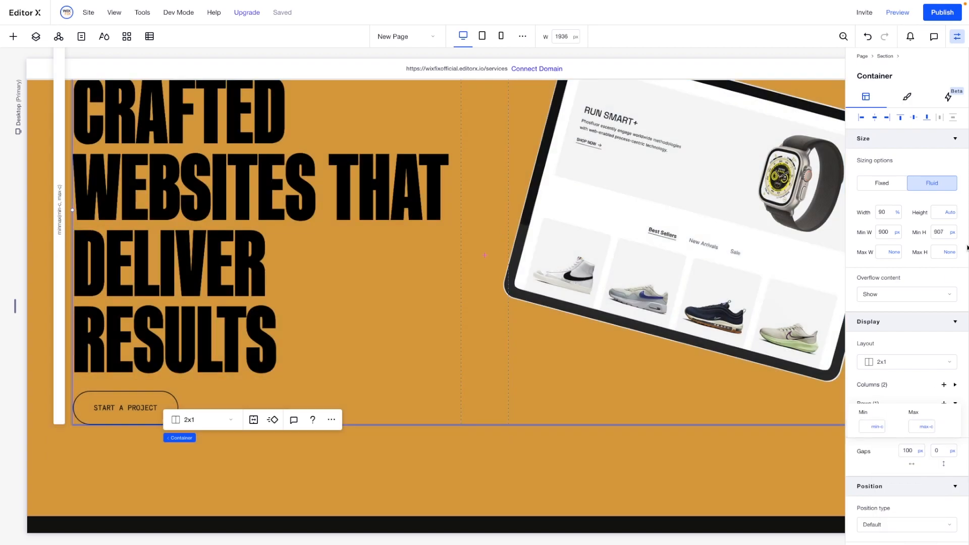
click(952, 234)
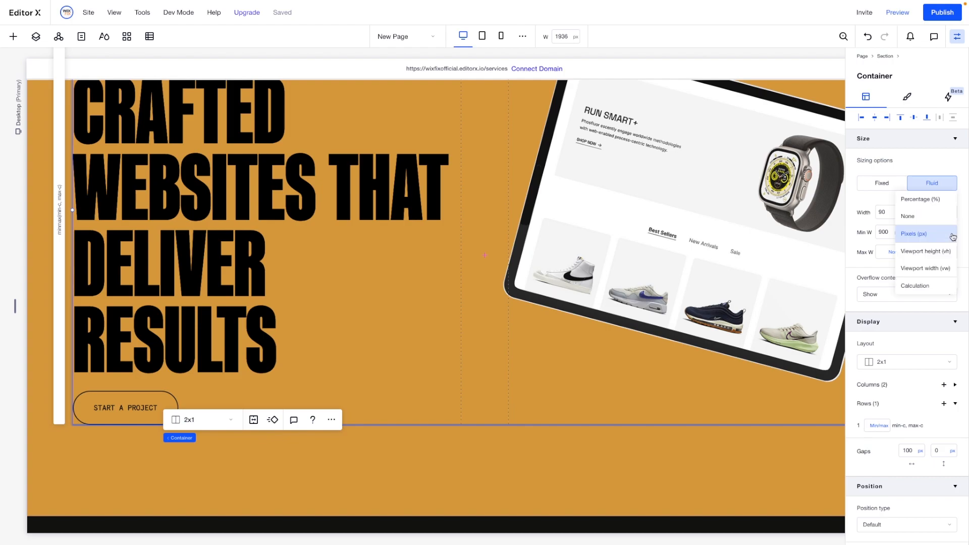
click(919, 217)
click(376, 487)
- Set the container's top and bottom margins to 100 px
scroll(473, 169, up, 3)
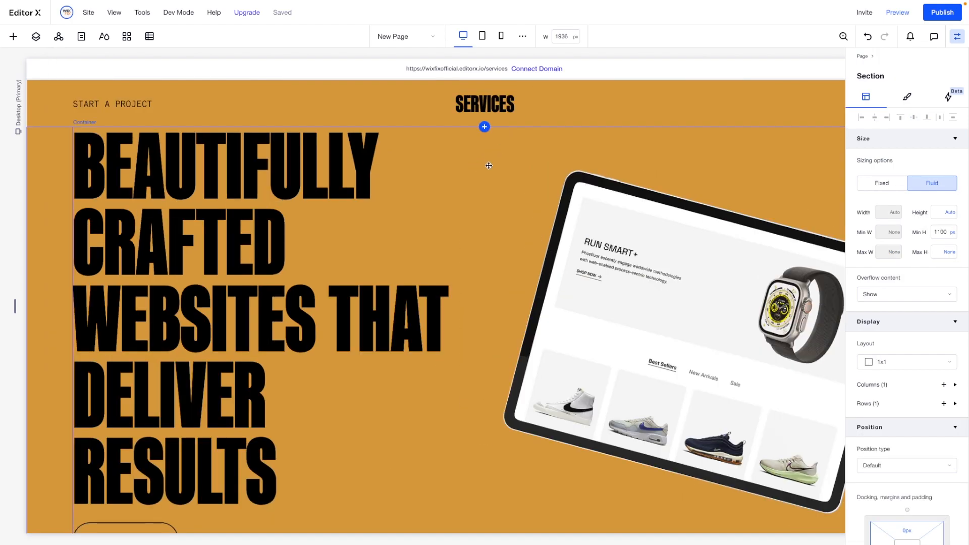
click(489, 165)
scroll(899, 323, down, 5)
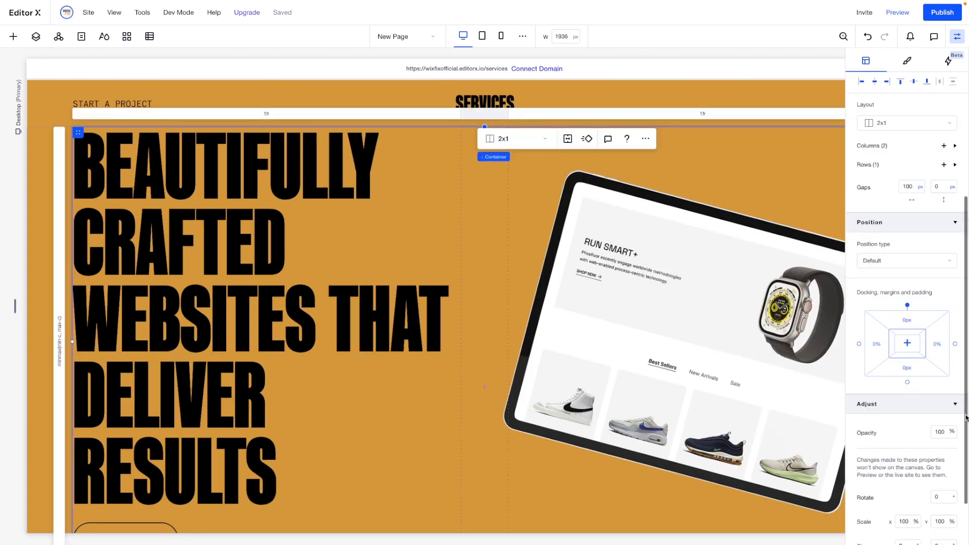
click(908, 321)
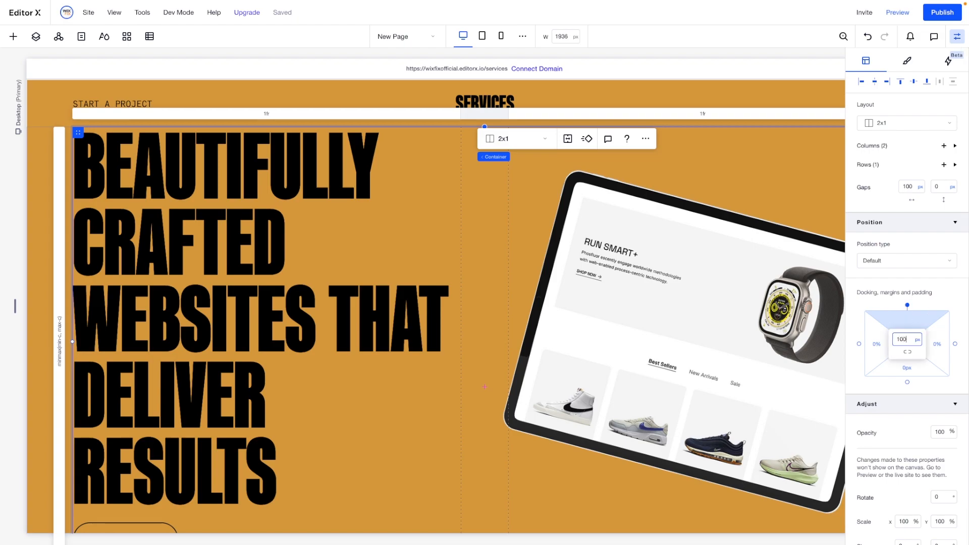
key(Return)
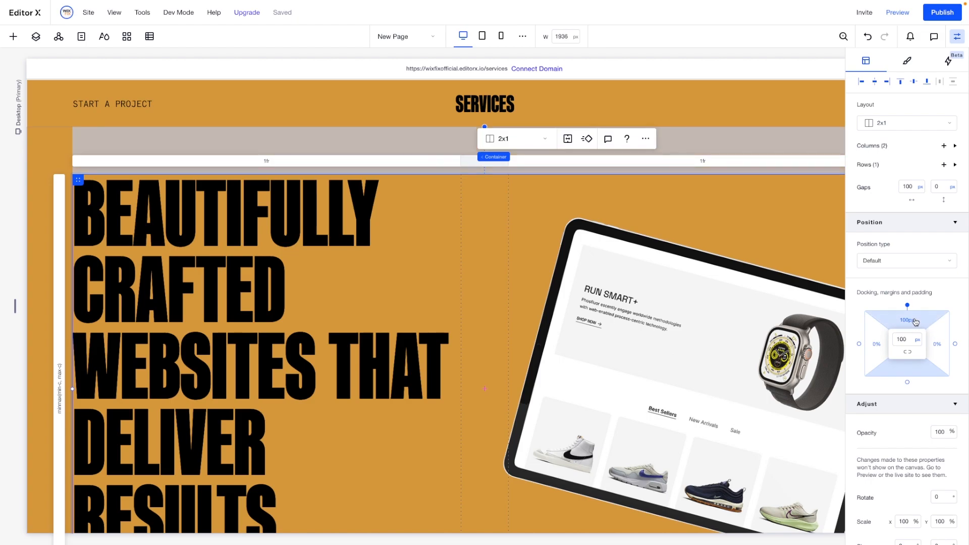
click(920, 346)
click(891, 380)
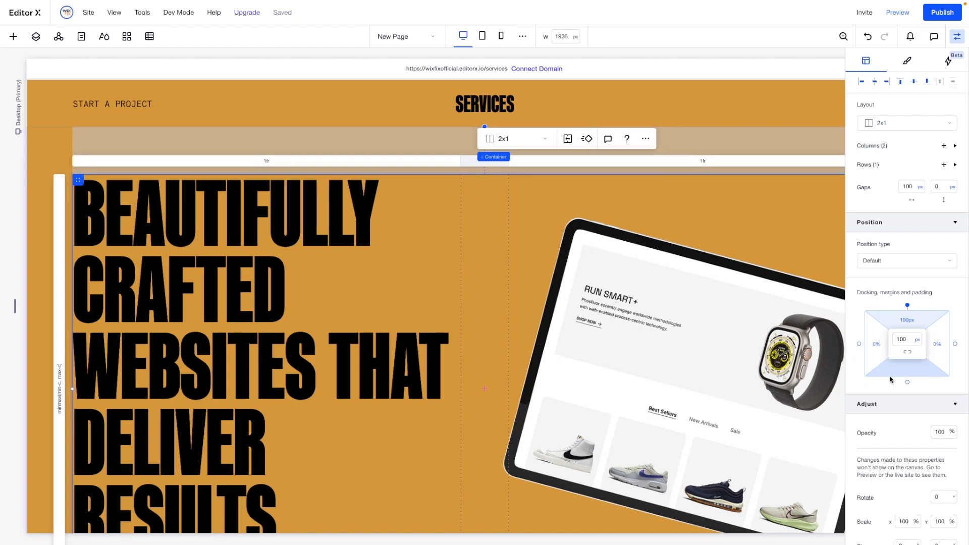
click(910, 354)
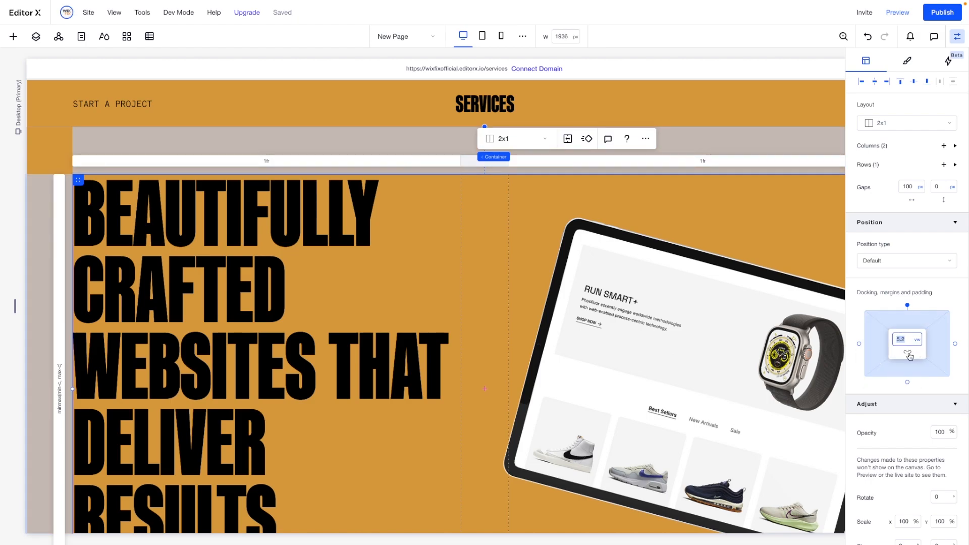
- Set the hero section's minimum height to None
click(49, 152)
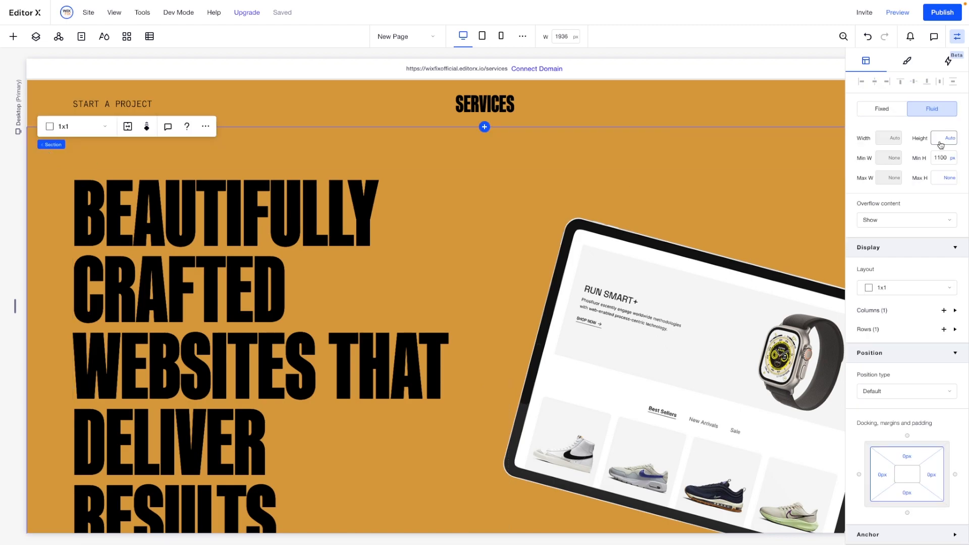
click(952, 158)
click(911, 143)
- Examine the hero section's spacing and layout from the heading down to the footer
scroll(189, 259, down, 7)
scroll(190, 259, up, 6)
scroll(190, 259, down, 3)
scroll(190, 259, up, 3)
scroll(189, 260, right, 2)
scroll(495, 333, down, 4)
scroll(495, 333, up, 5)
scroll(494, 333, left, 2)
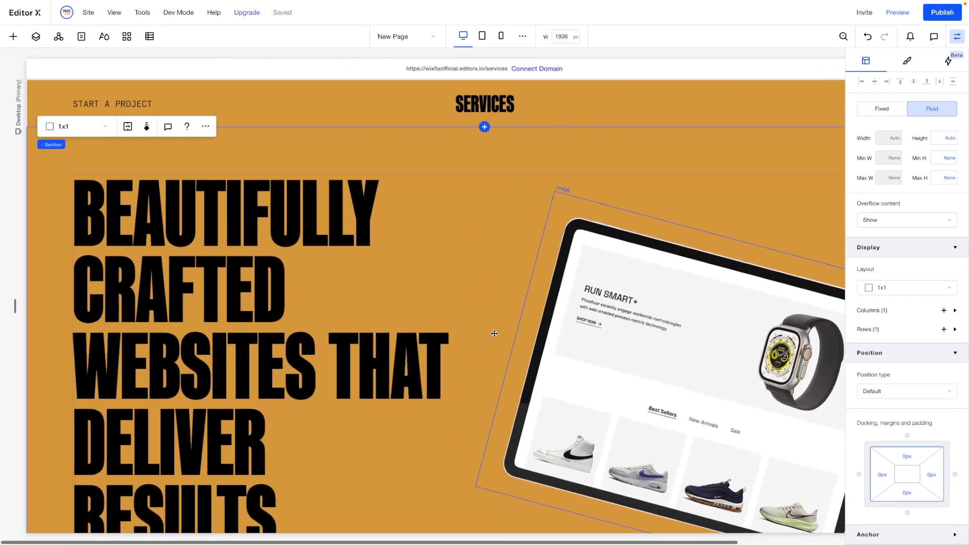
- Add a blank section between the hero and the footer and fill its background with the hero's orange theme color
scroll(495, 333, down, 6)
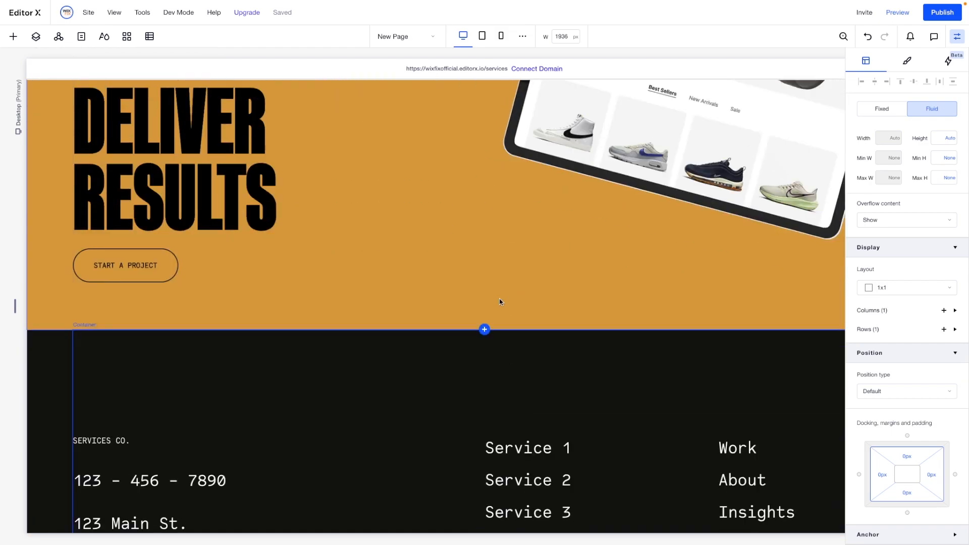
click(484, 329)
click(450, 288)
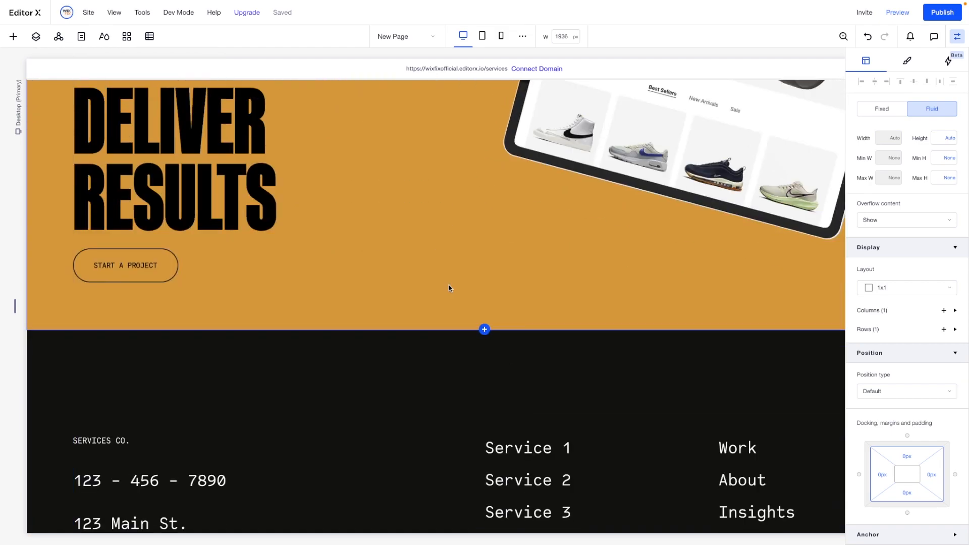
click(900, 62)
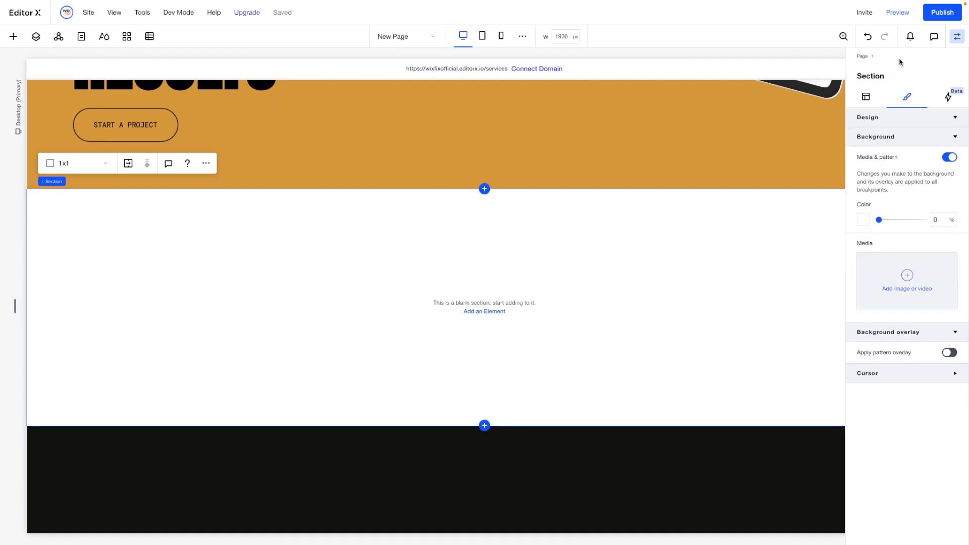
click(863, 219)
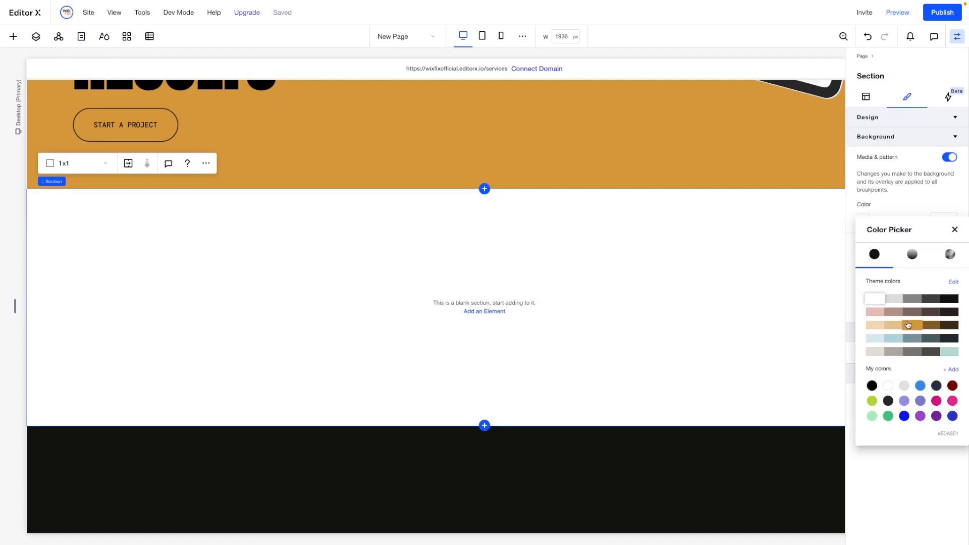
click(908, 324)
- Add a container to the new orange section and set its background opacity to 0%
click(14, 37)
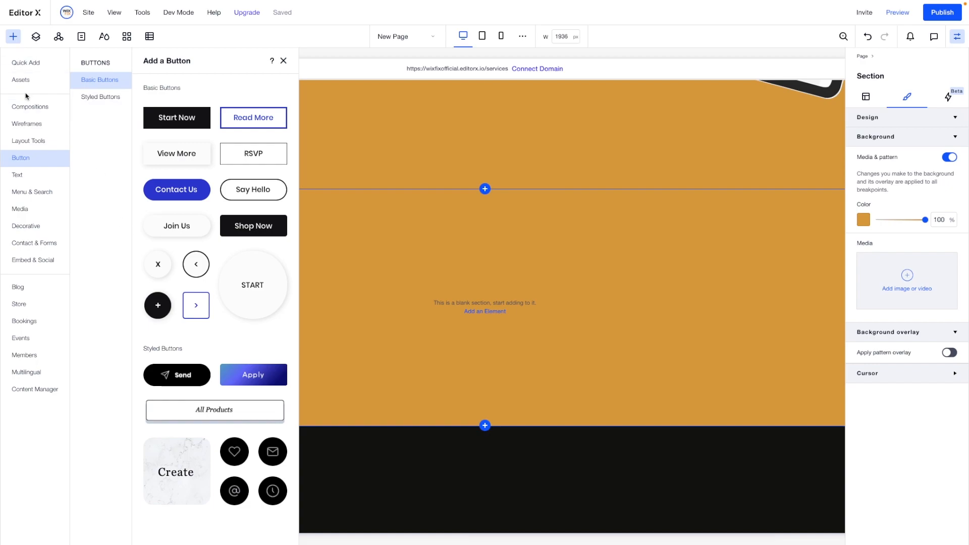
click(23, 62)
drag(152, 222, 415, 294)
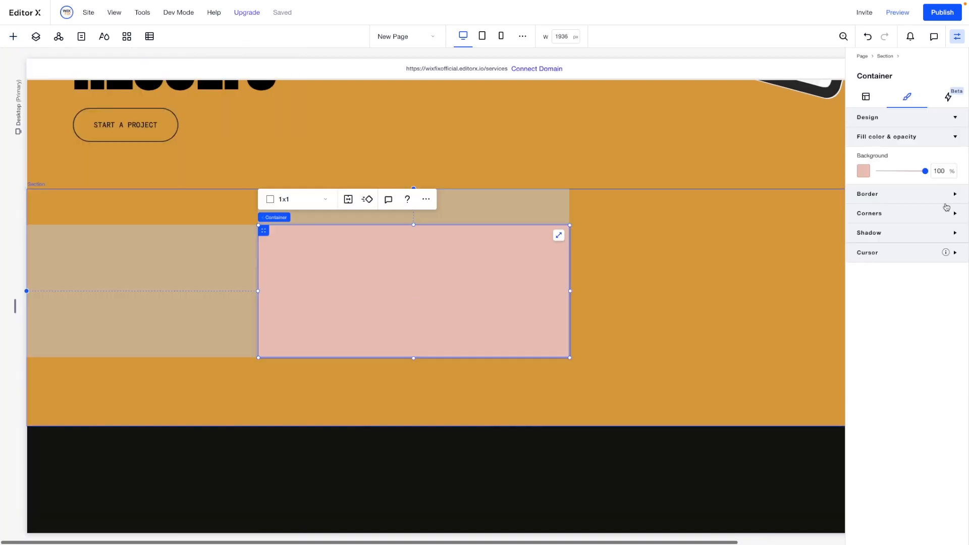
click(937, 171)
text(0)
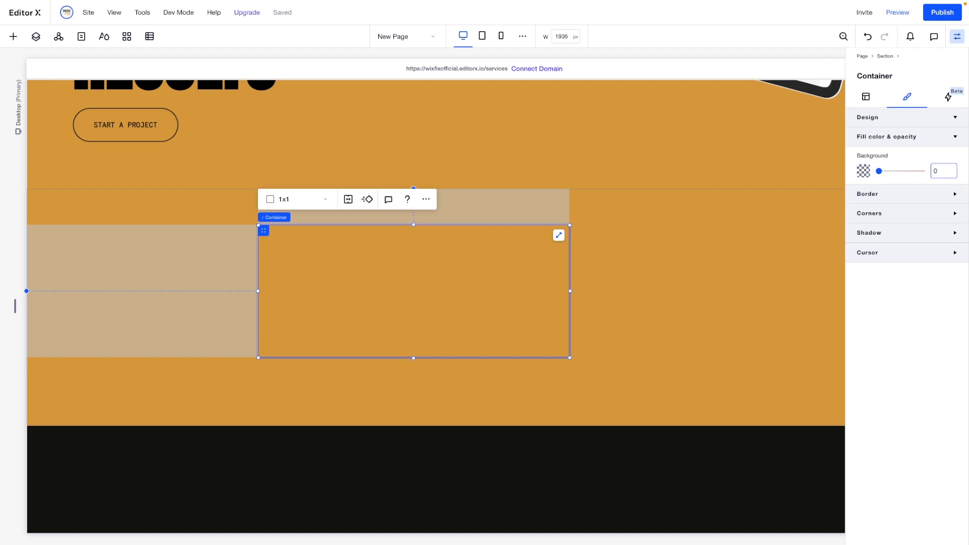
- Set the new container's width to 90% and minimum width to 900 px, and align it to the section's top center
click(867, 96)
click(884, 212)
text(90)
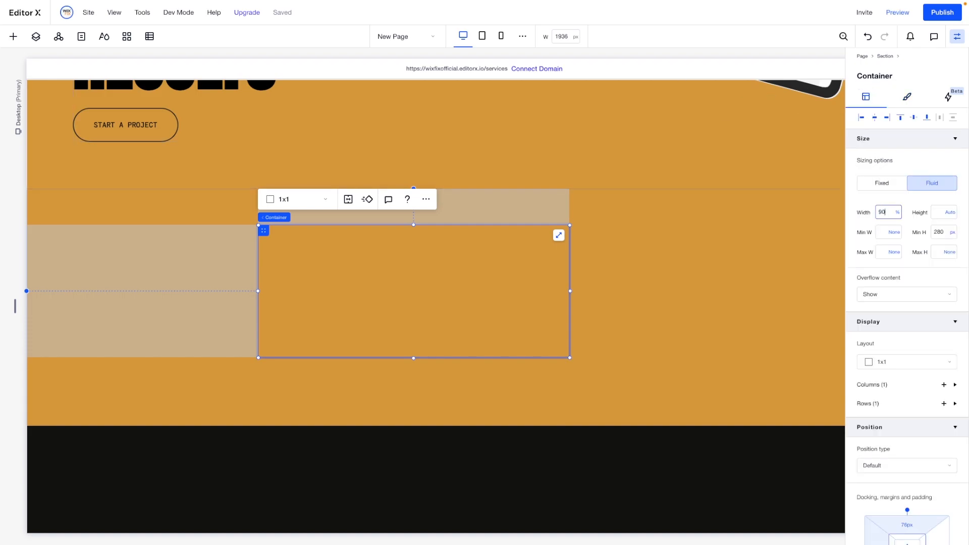
key(Tab)
key(Tab)
text(900px)
key(Return)
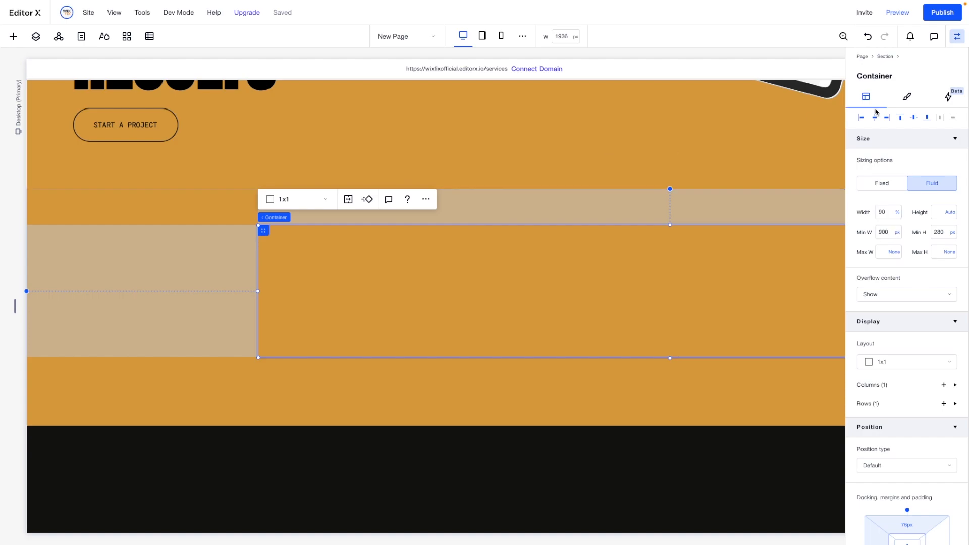
click(875, 119)
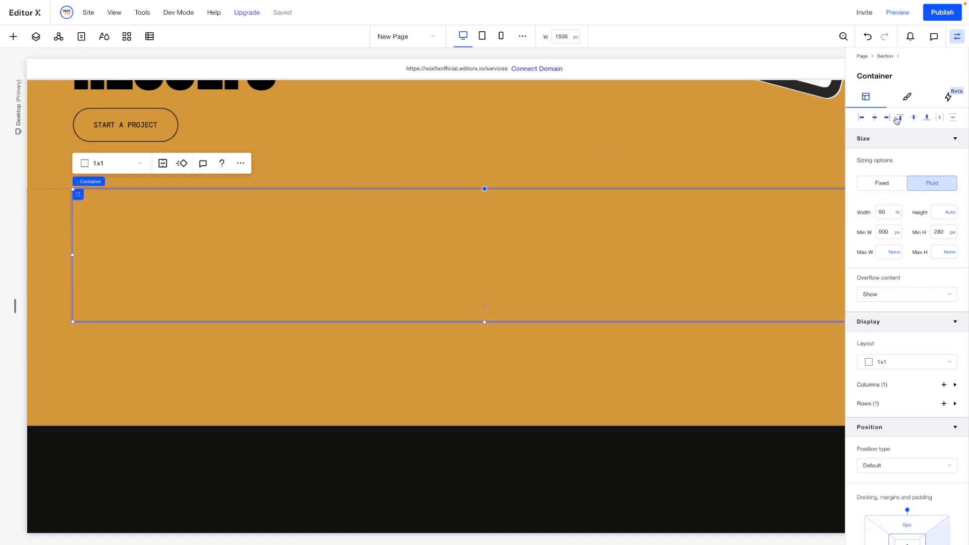
- Add a paragraph text element to the new container and align it to the container's top-left corner
click(13, 37)
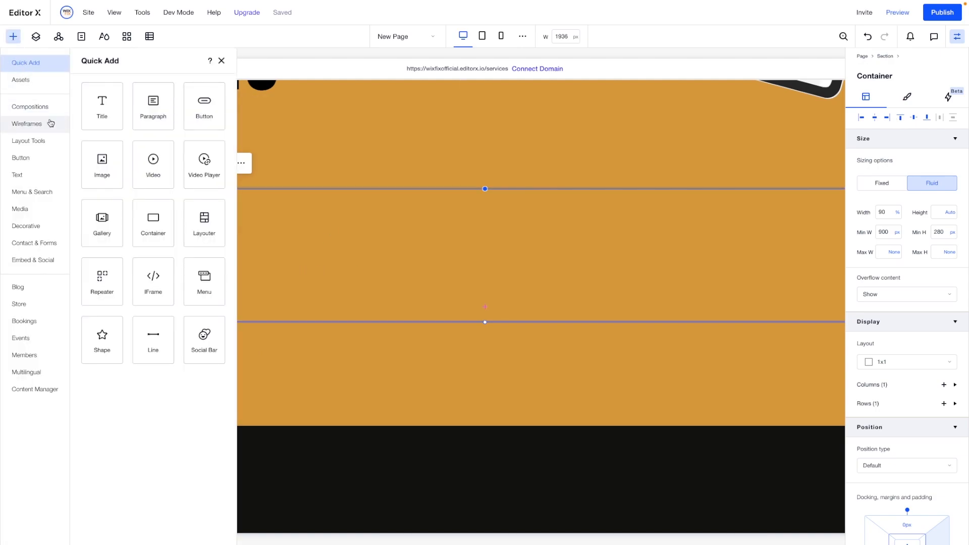
drag(152, 117, 337, 262)
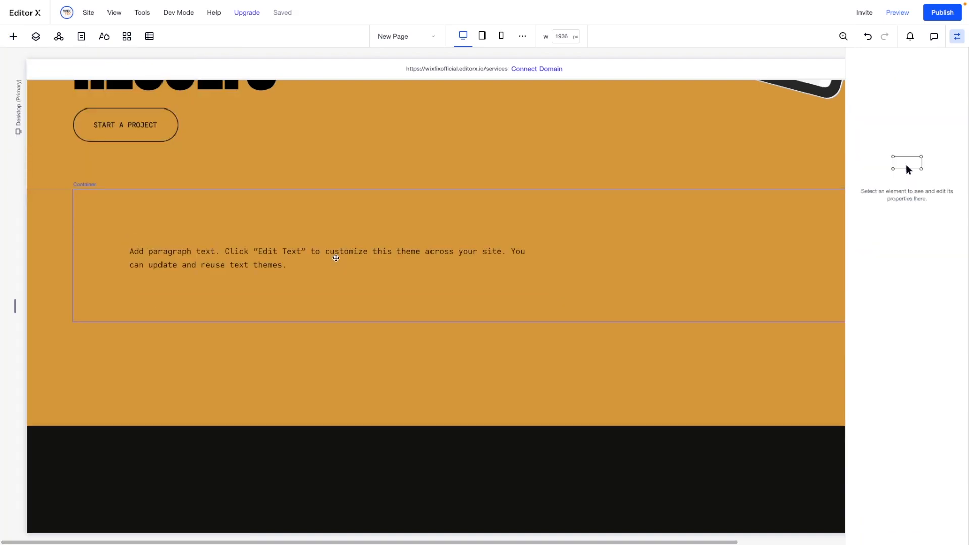
click(862, 117)
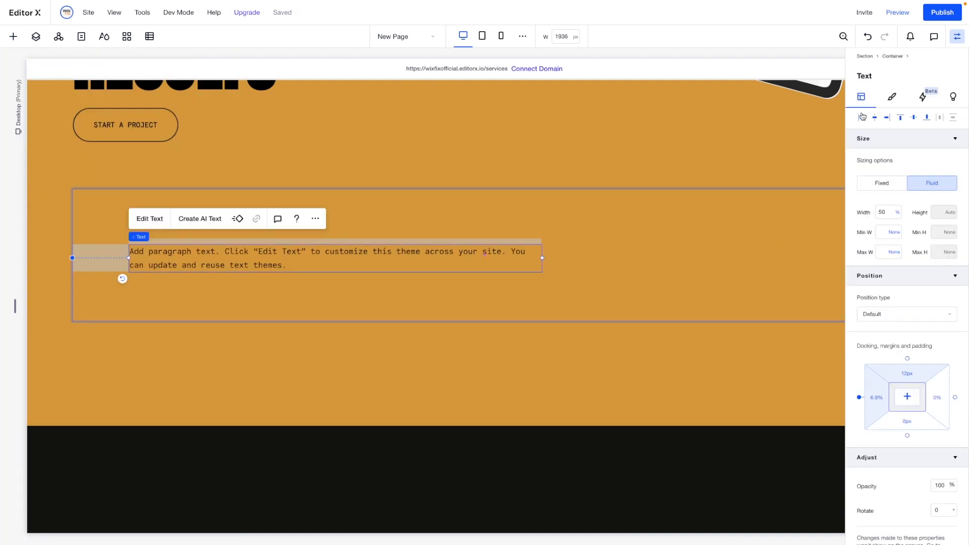
click(901, 117)
- Set the paragraph's width to 80% and its minimum width to 900 px
click(887, 214)
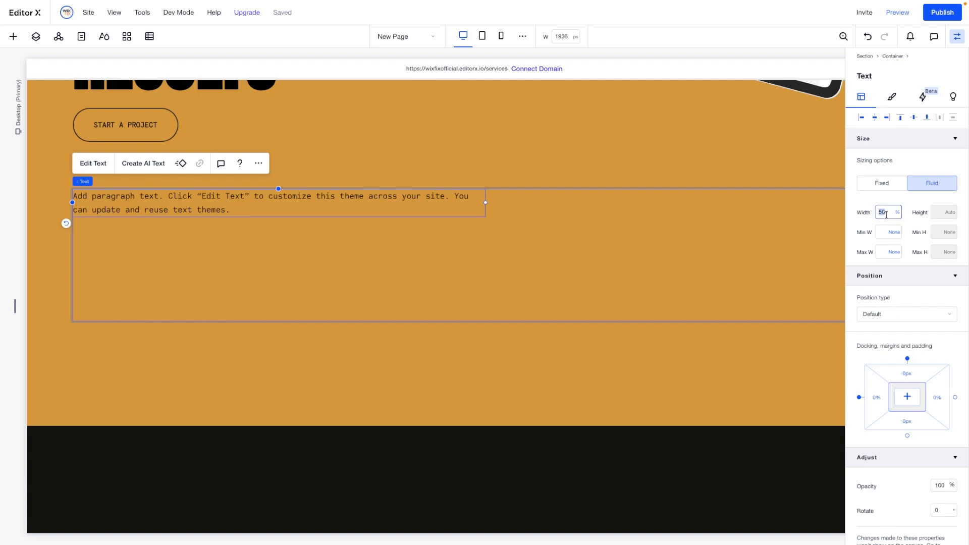
key(Return)
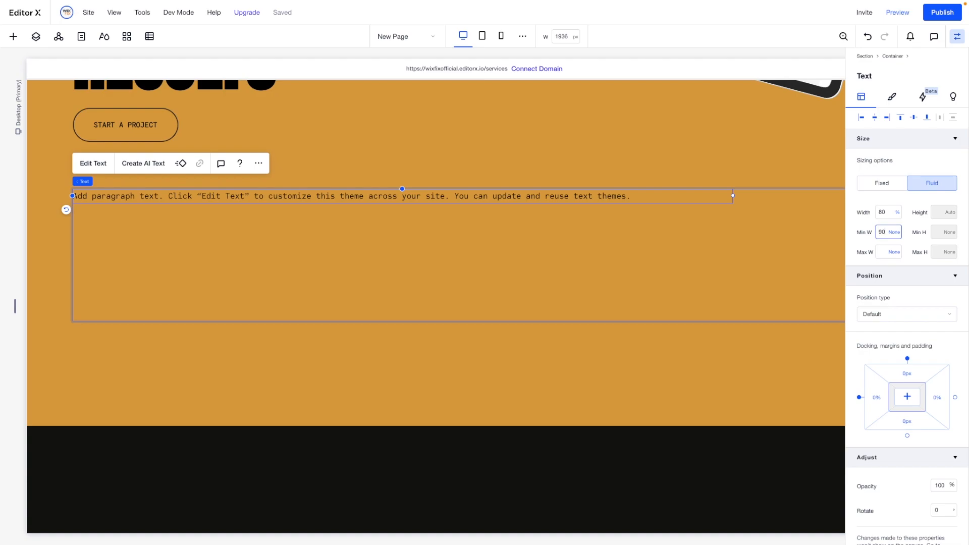
key(Return)
- Set the paragraph text's font size to 36 and its line spacing to 1.2 em
double_click(457, 197)
click(945, 201)
text(36)
key(Return)
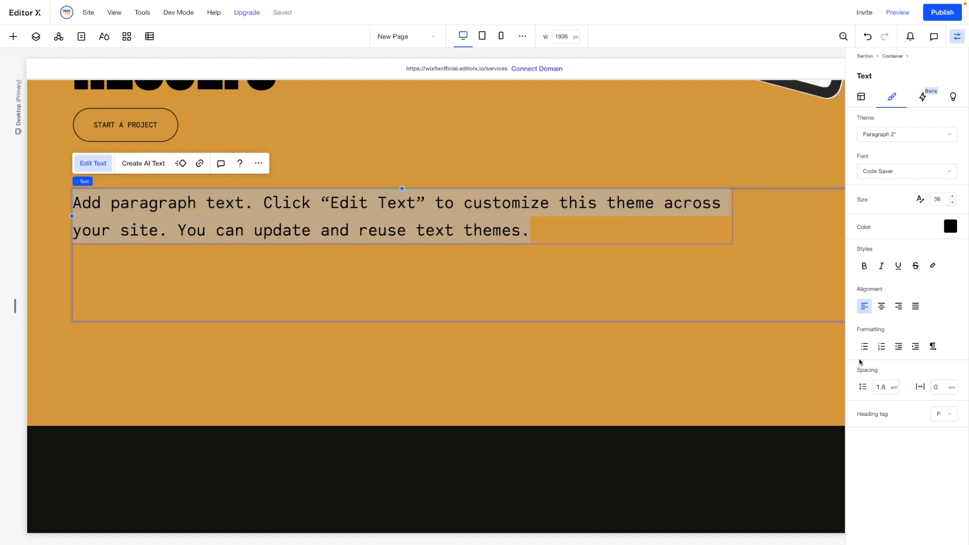
click(887, 388)
text(1.2)
key(Return)
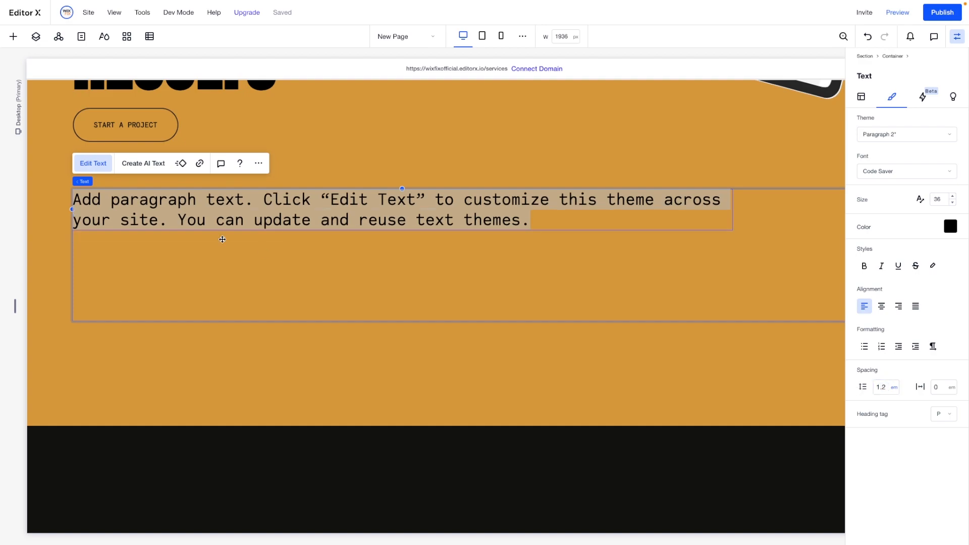
- Replace the paragraph's placeholder with Lorem ipsum text running from "Lorem ipsum dolor sit amet" to "eu suscipit lectus tempor."
text(Lorem ipsum dolor sit amet, consectetur adipiscing elit. Aenean velit diam, tristique id convallis vitae, porttitor ac ipsum. Vestibulum sodales sapien vitae congue tincidunt. Cras sed euismod velit, in finibus nibh. Sed congue mauris in nulla rutrum, eu suscipit lectus.)
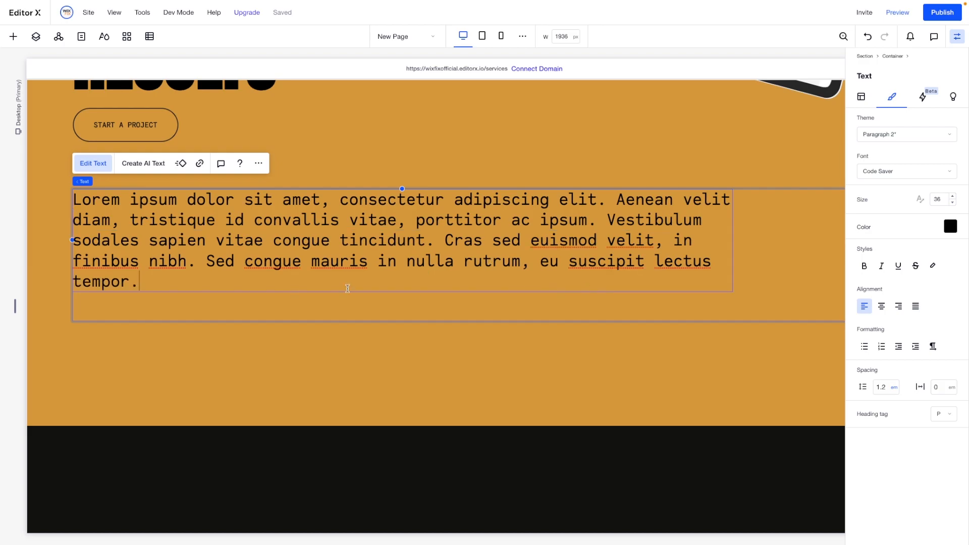
key(Escape)
click(607, 218)
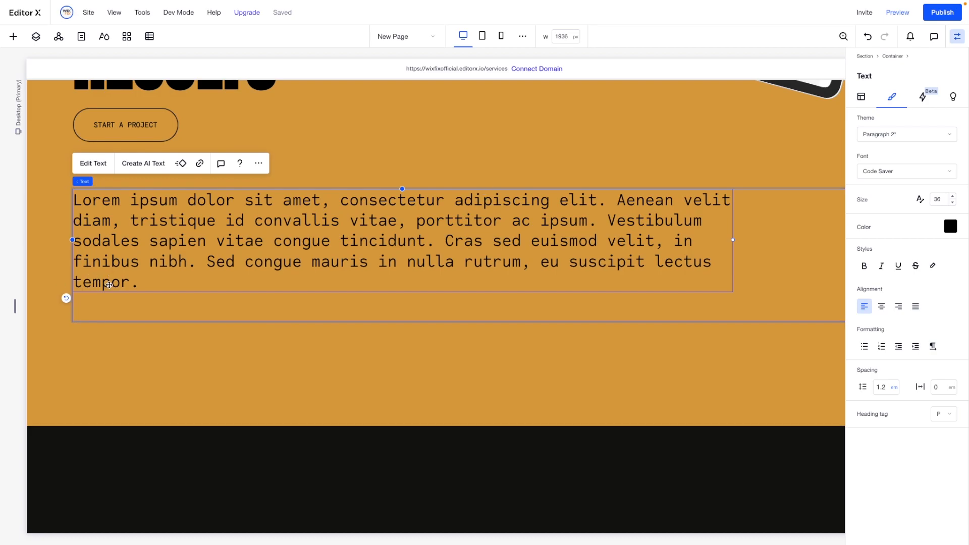
- Set the Lorem ipsum paragraph's width to 75%
click(862, 96)
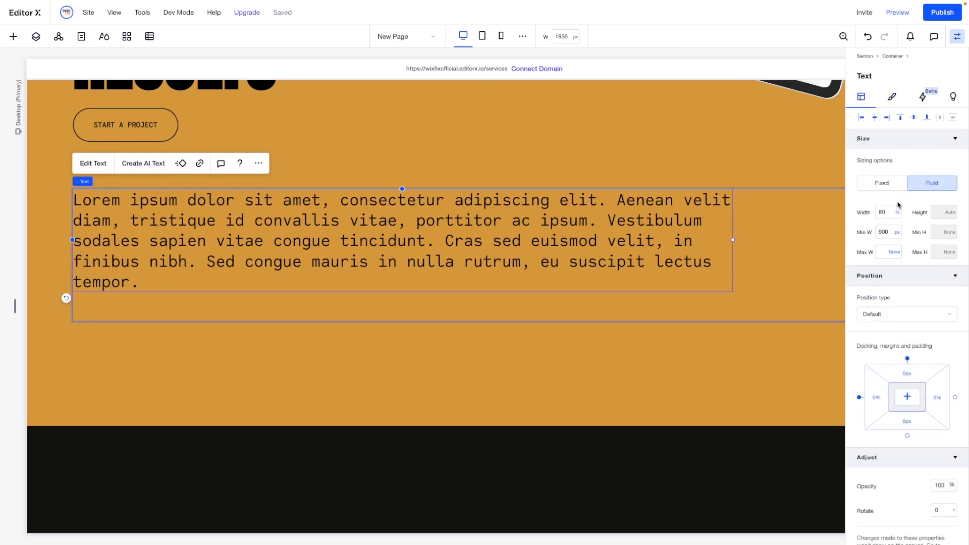
click(888, 212)
text(75)
key(Return)
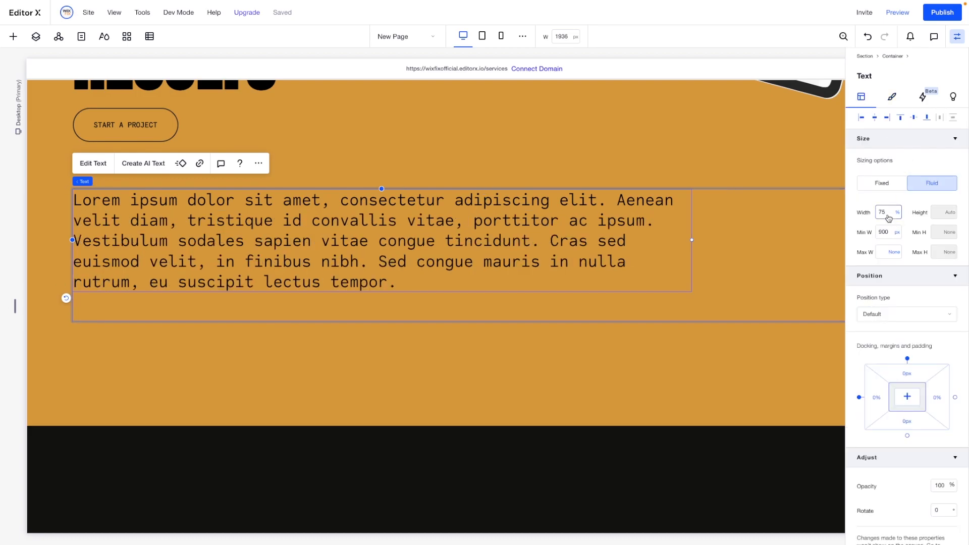
- Remove the minimum height from the container holding the Lorem ipsum paragraph
click(348, 301)
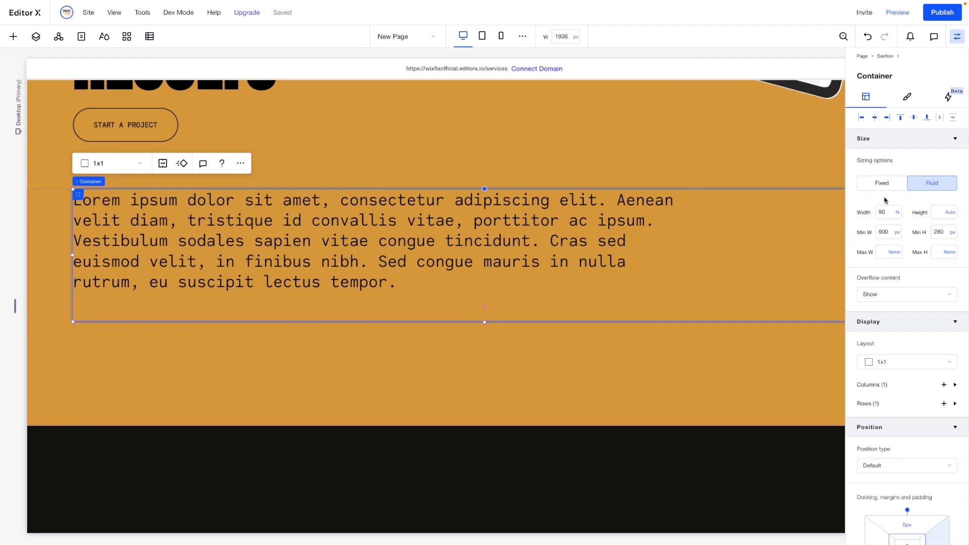
click(952, 232)
click(921, 221)
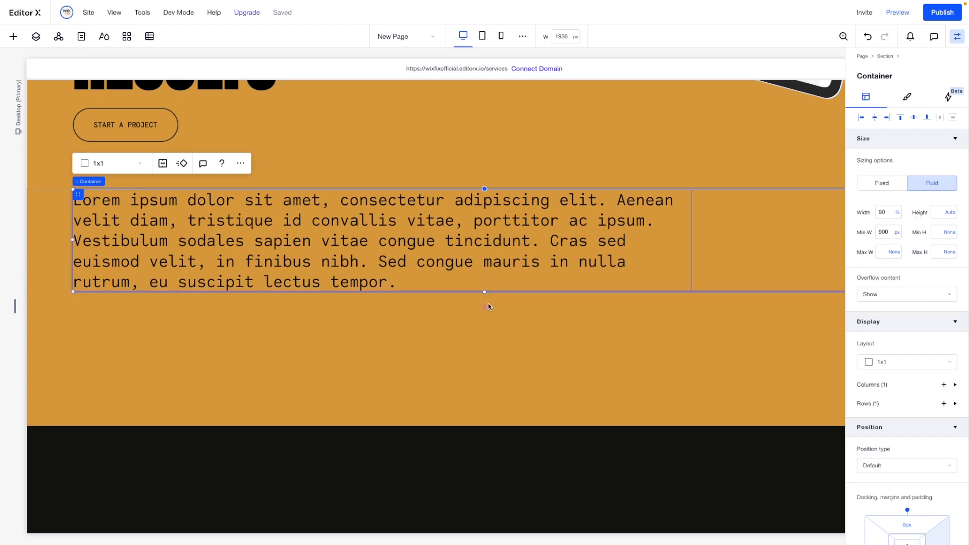
- Set the paragraph container's top and bottom margins to 5.2 vw each
scroll(887, 383, down, 2)
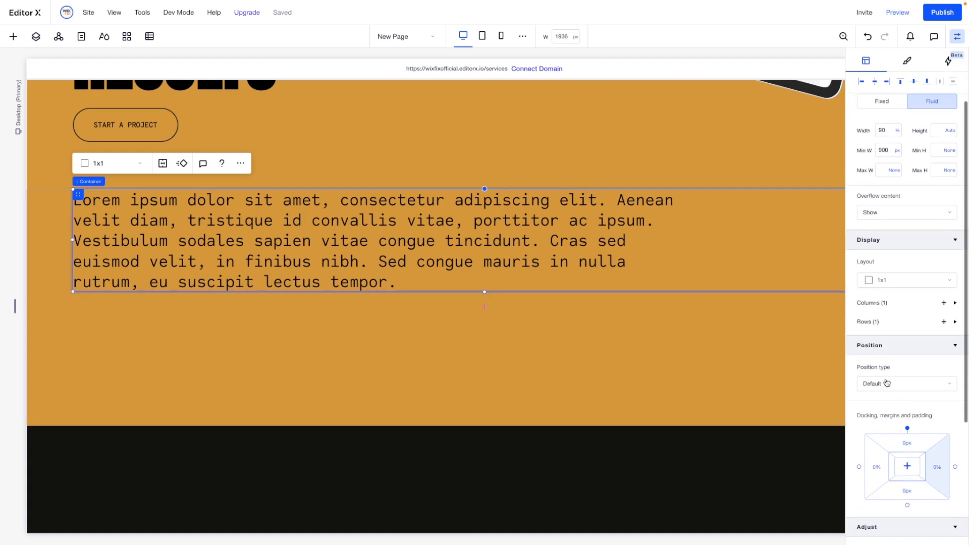
scroll(886, 384, down, 2)
click(912, 389)
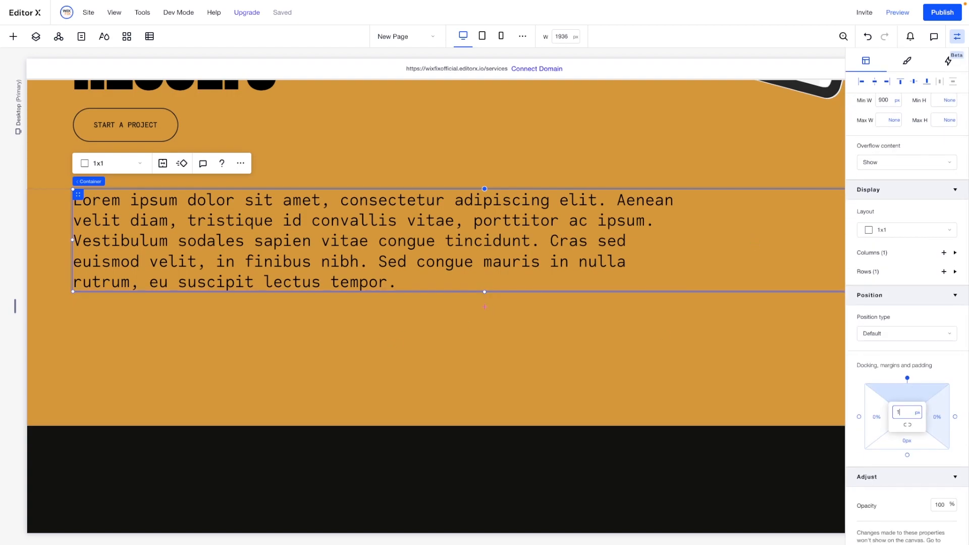
key(Return)
click(919, 413)
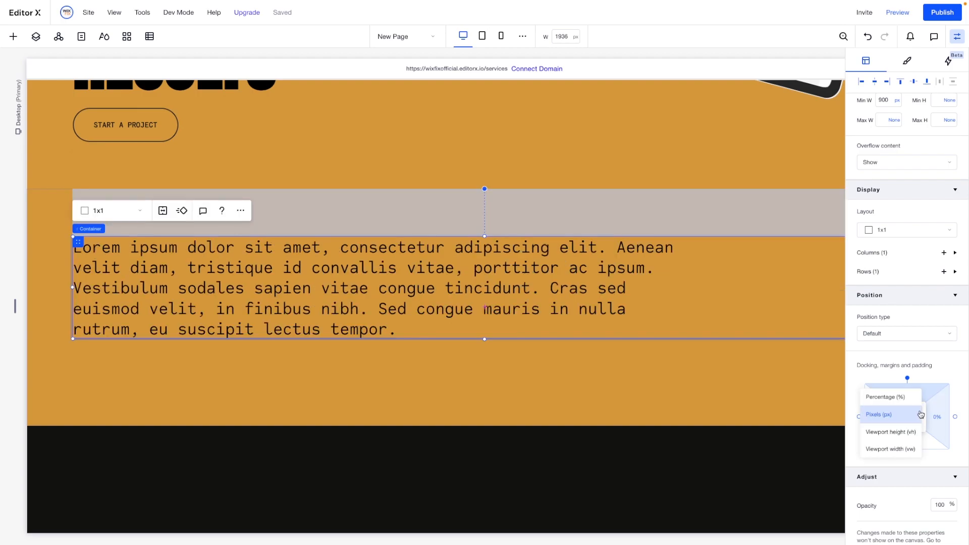
click(901, 450)
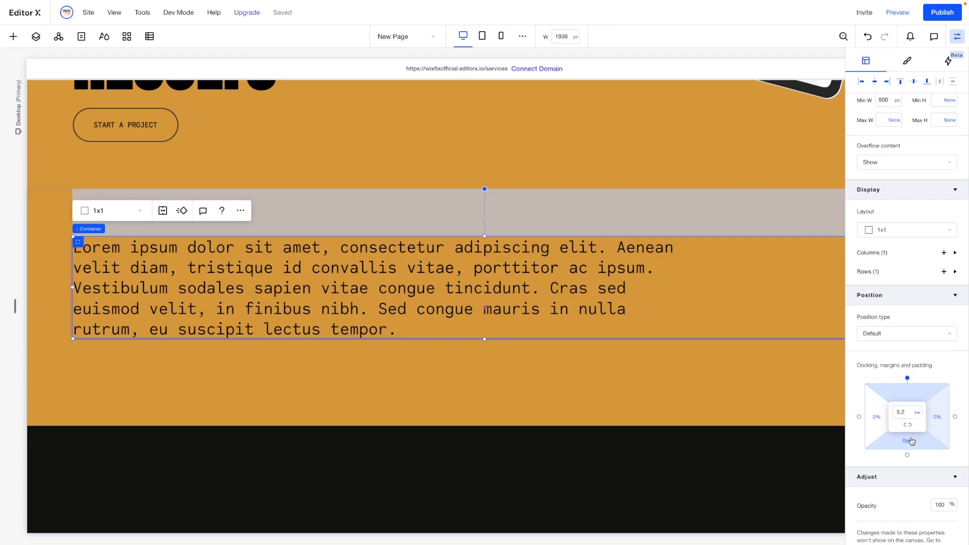
click(908, 442)
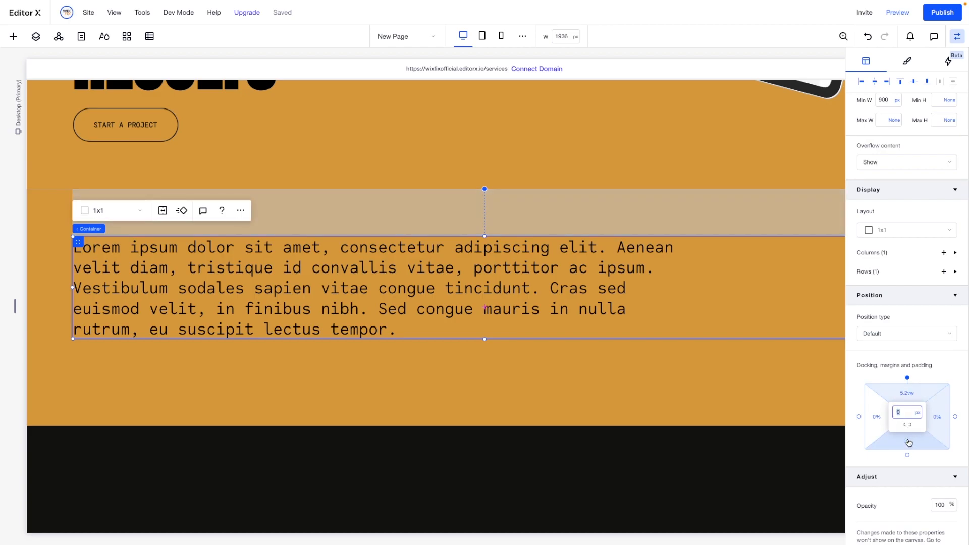
text(5.2vw)
key(Return)
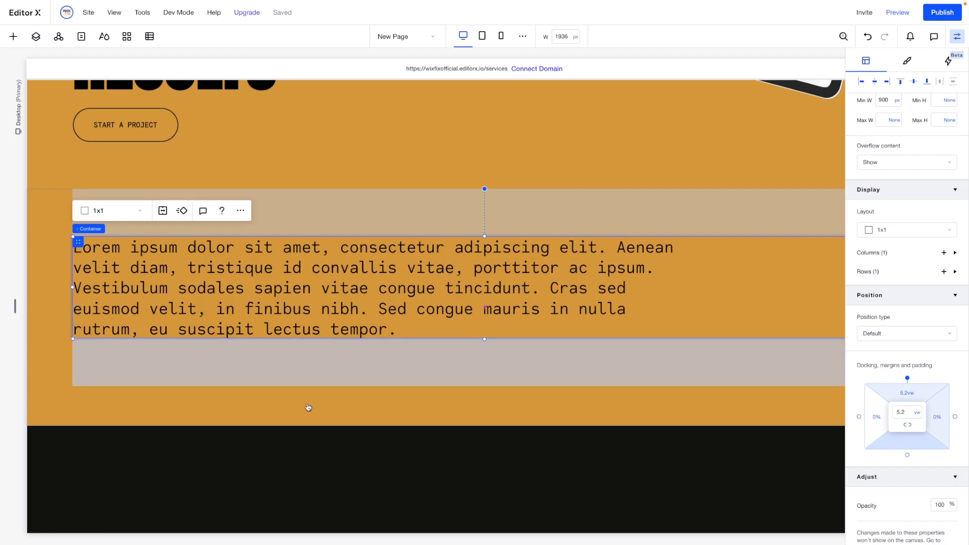
- Remove the minimum height from the section containing the Lorem ipsum paragraph
click(57, 285)
click(952, 158)
click(922, 152)
scroll(411, 298, down, 2)
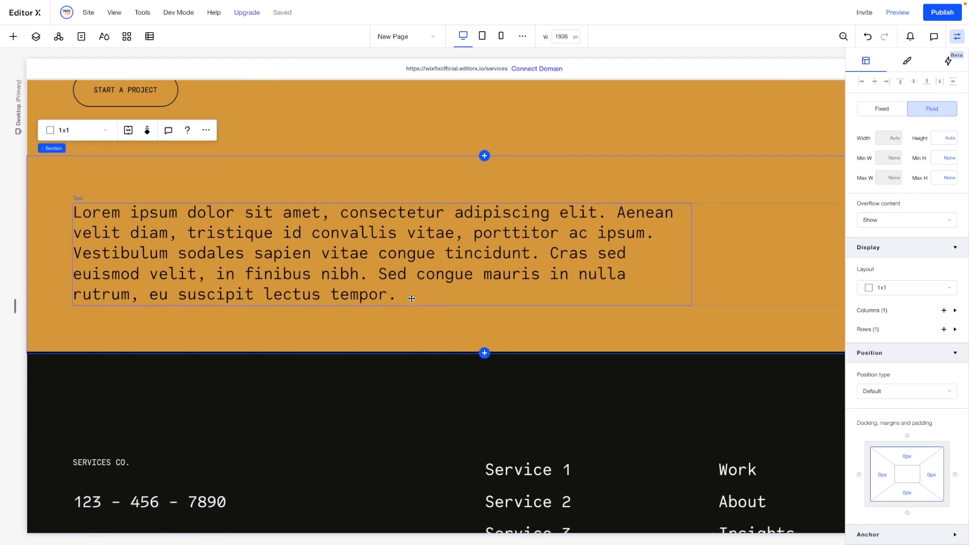
scroll(538, 247, up, 8)
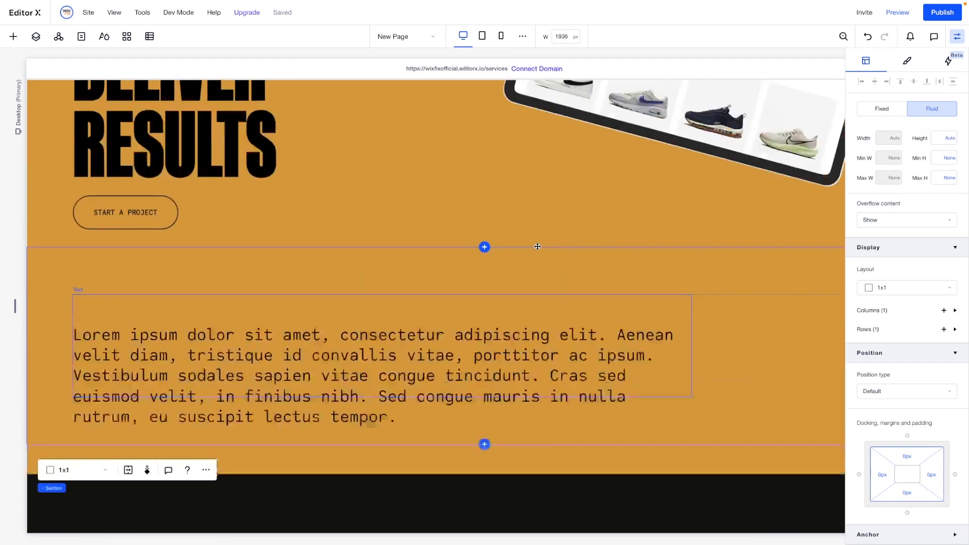
scroll(399, 250, down, 5)
scroll(398, 250, up, 3)
scroll(398, 249, up, 4)
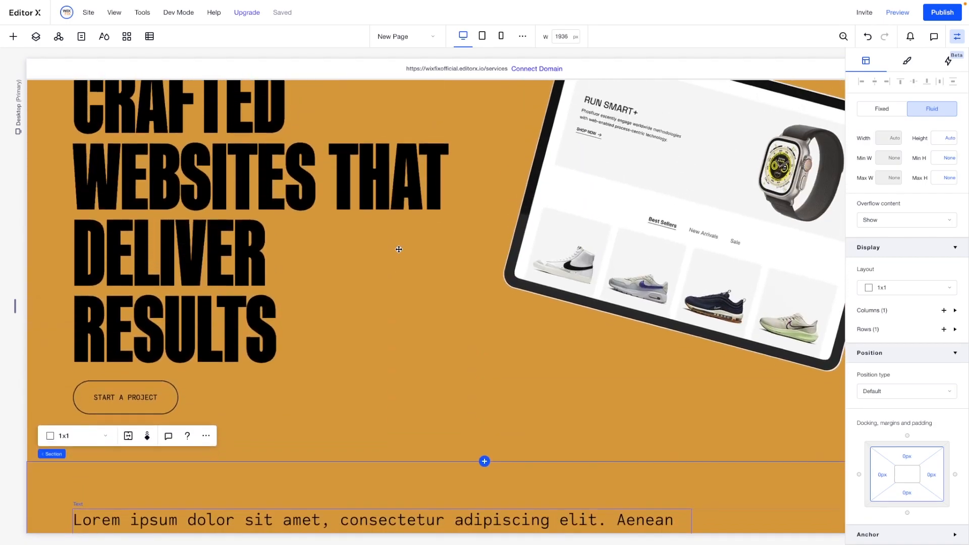
- Add a blank section below the paragraph section and fill its background with the same orange theme color
scroll(398, 249, down, 9)
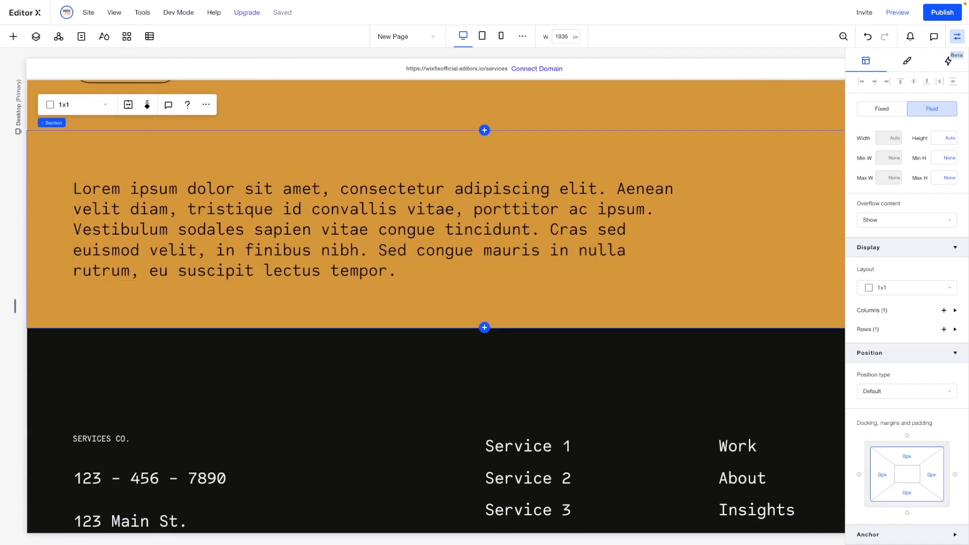
click(485, 328)
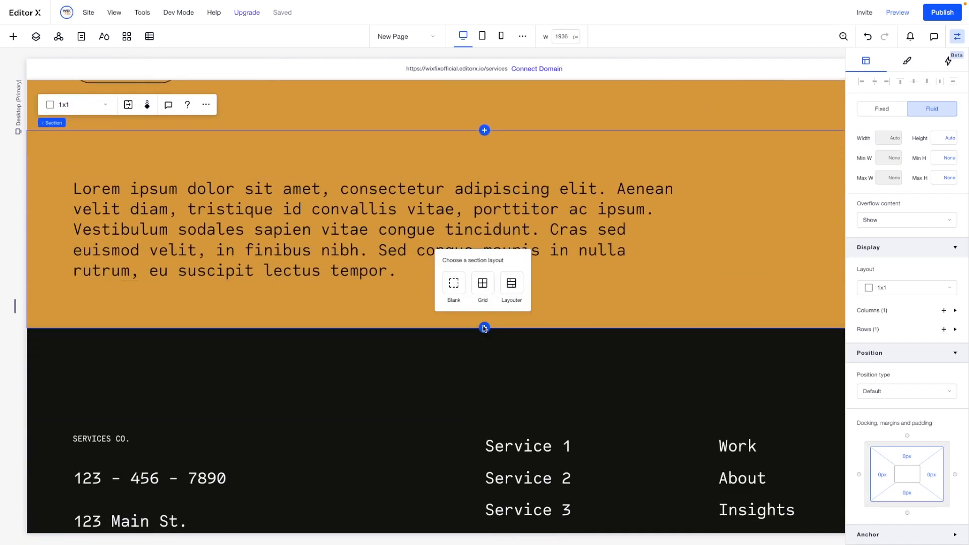
click(455, 291)
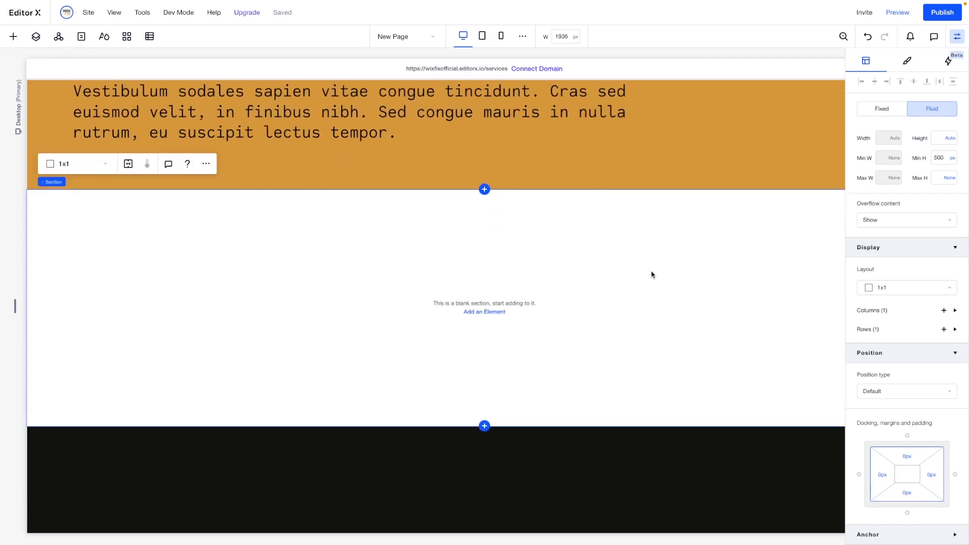
click(906, 61)
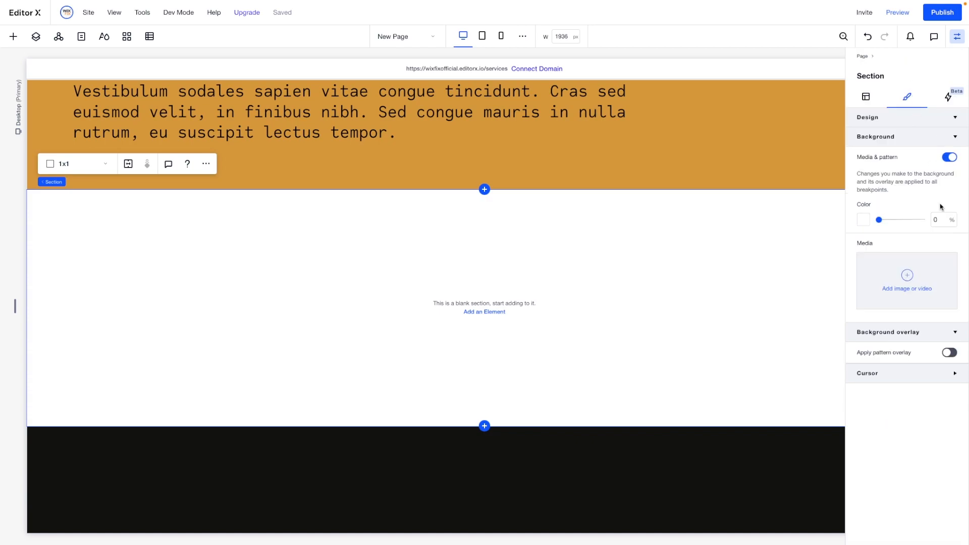
click(863, 220)
click(912, 332)
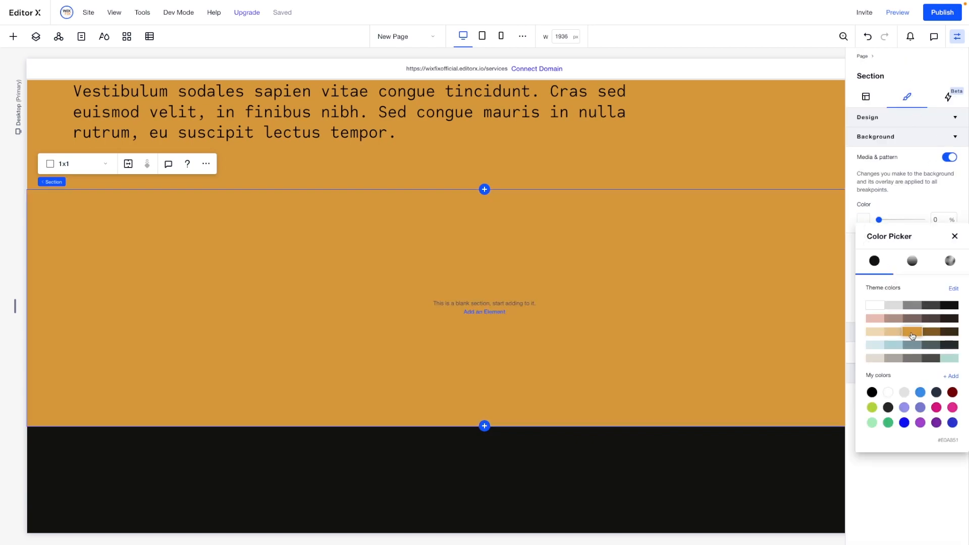
click(630, 262)
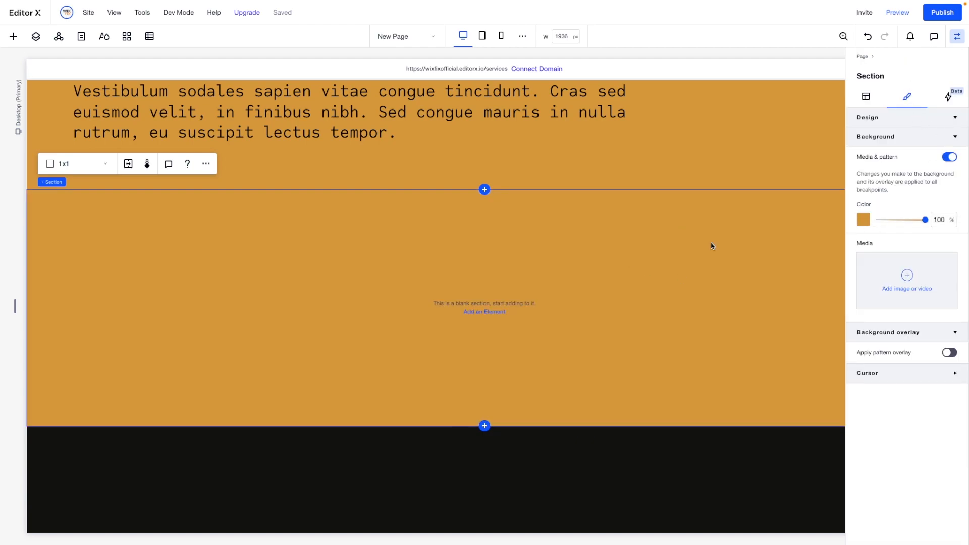
- Set the new blank section's minimum height to 900 px
click(865, 96)
click(947, 231)
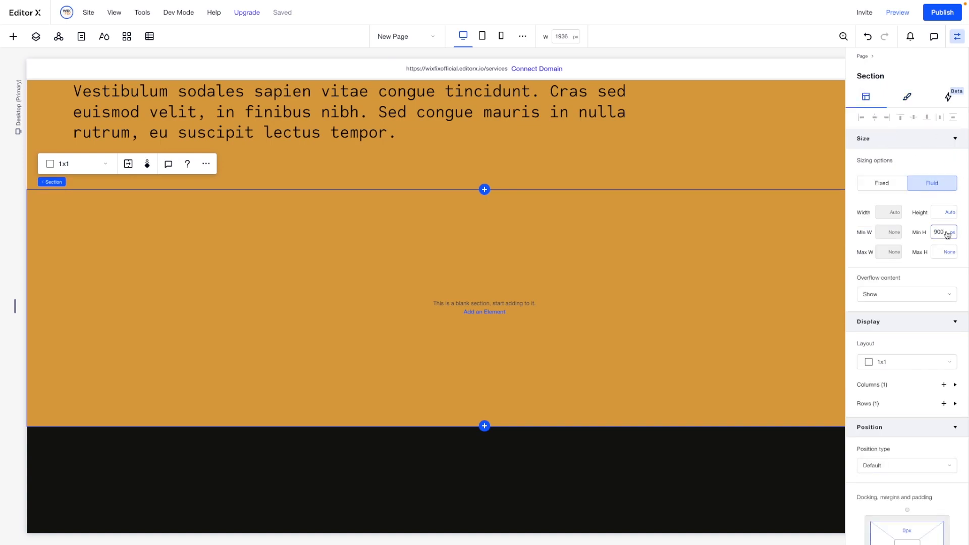
text(900)
key(Return)
- Add a container to the new section and set its background opacity to 0%
click(14, 36)
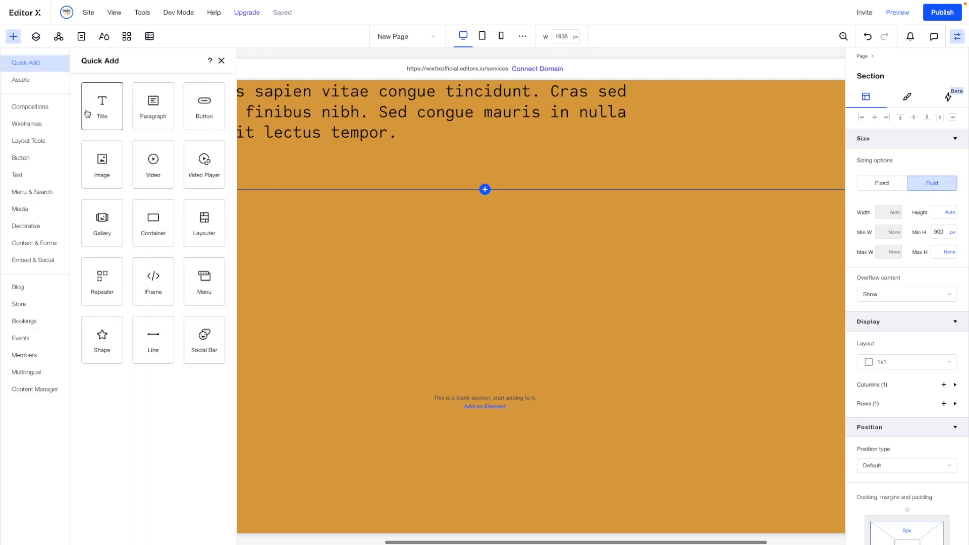
mouse_move(152, 219)
mouse_down()
mouse_move(153, 205)
mouse_move(420, 260)
mouse_move(415, 294)
mouse_up()
click(906, 98)
double_click(939, 171)
text(0)
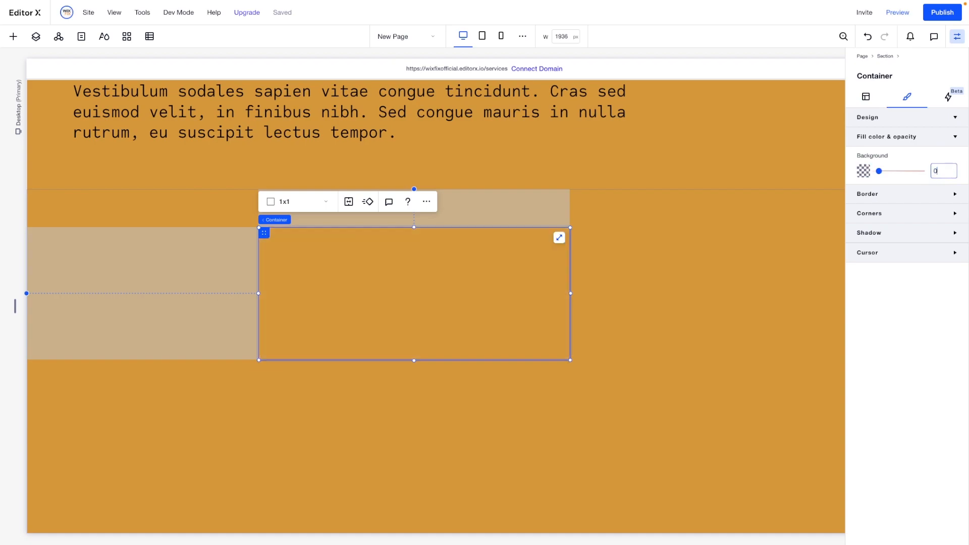
- Set the new container's width to 90% and minimum width to 900 px, and center it horizontally at the section's upper edge
click(866, 97)
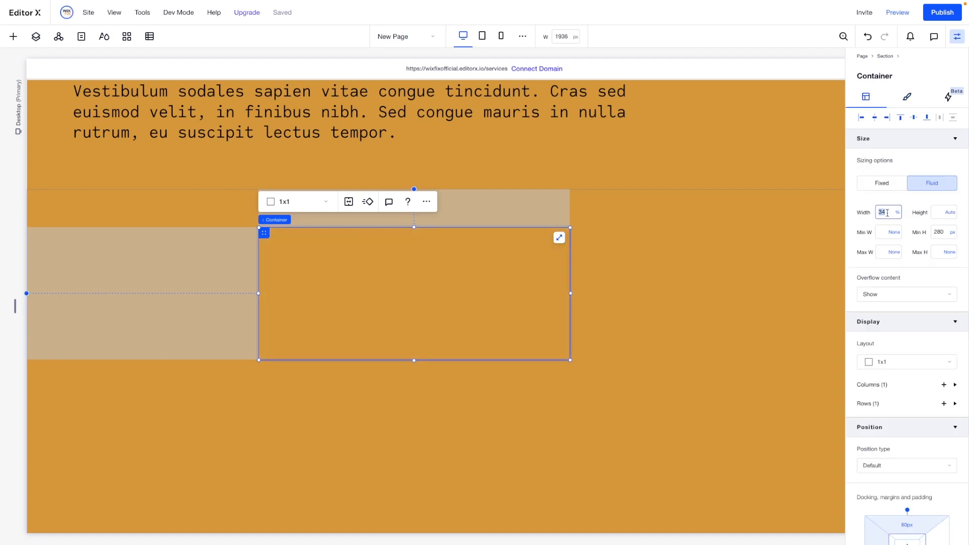
key(Tab)
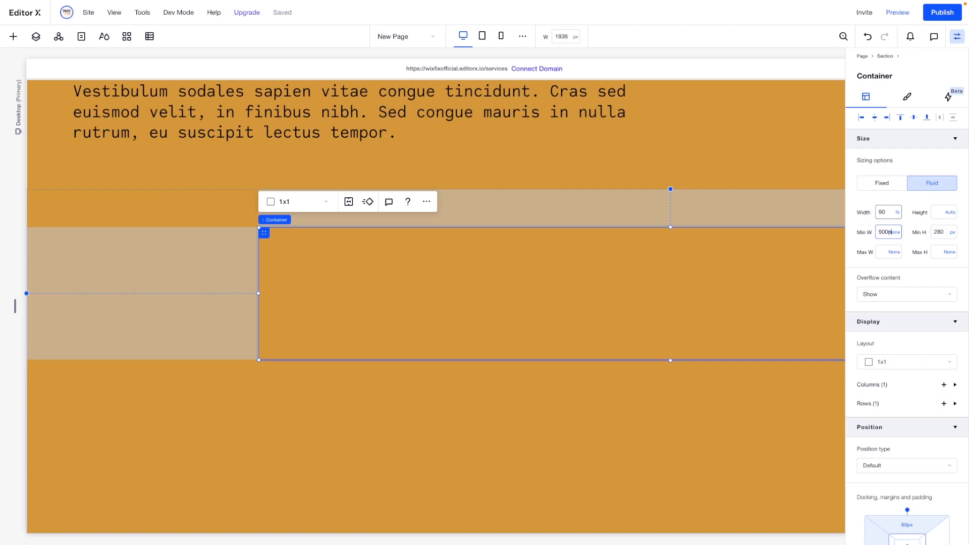
text(900)
key(Return)
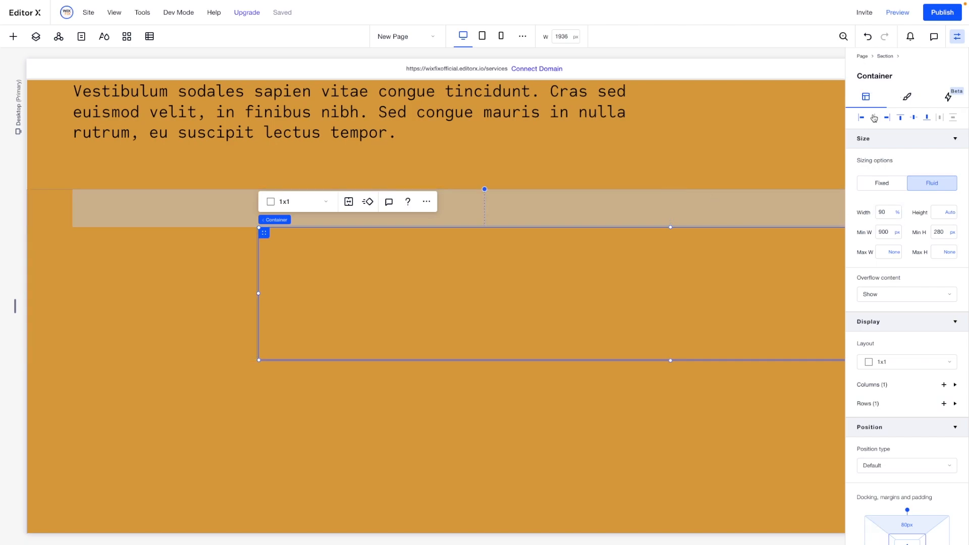
- Set the container's minimum height to 700 px and change its grid layout to 1x2
click(945, 232)
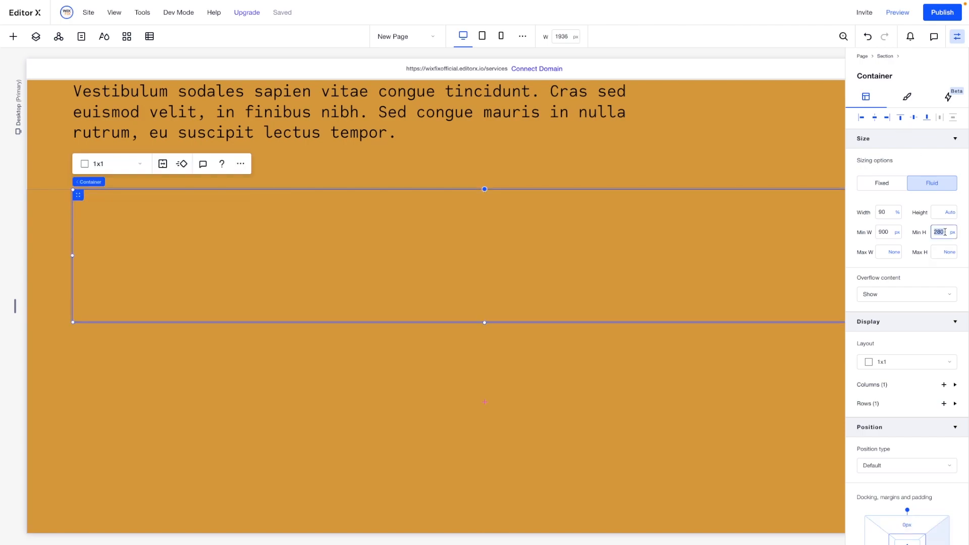
key(Return)
click(945, 232)
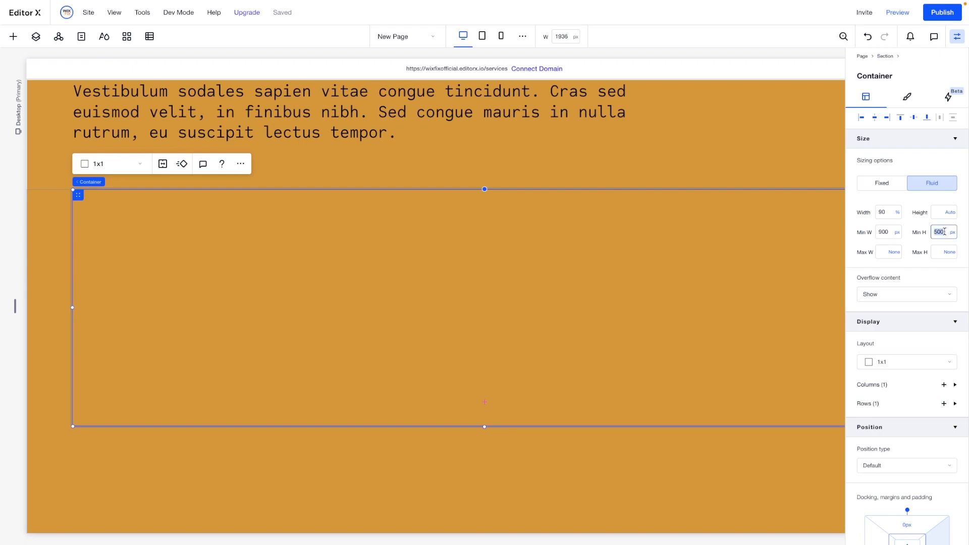
click(422, 208)
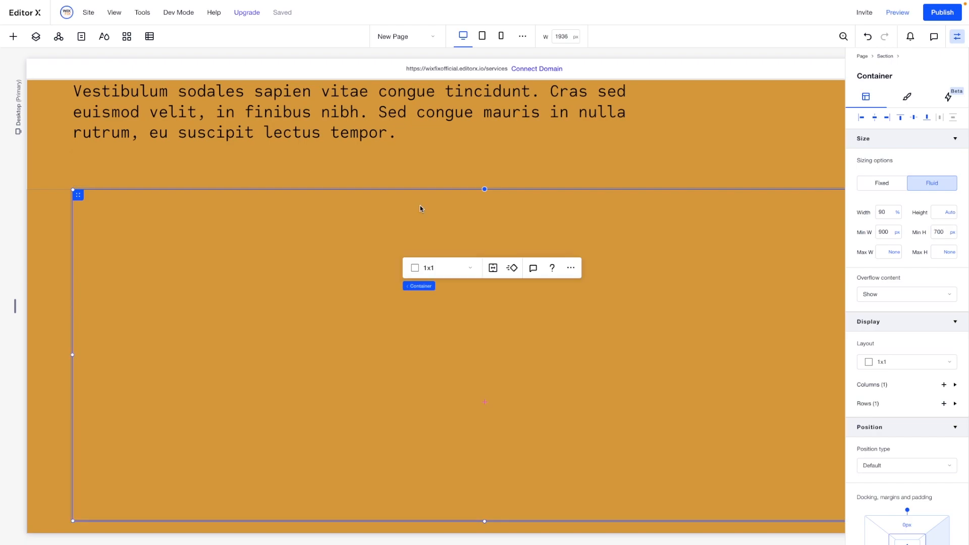
click(437, 269)
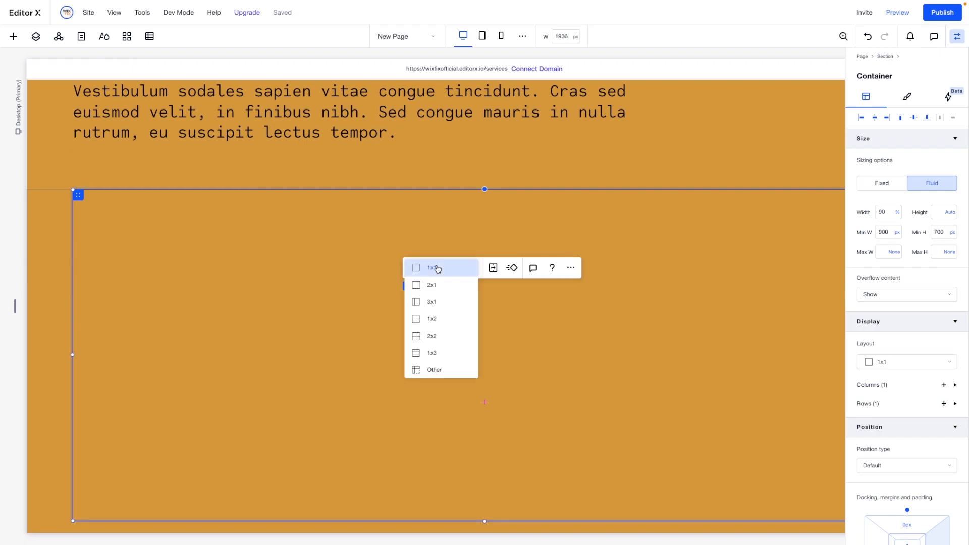
click(442, 317)
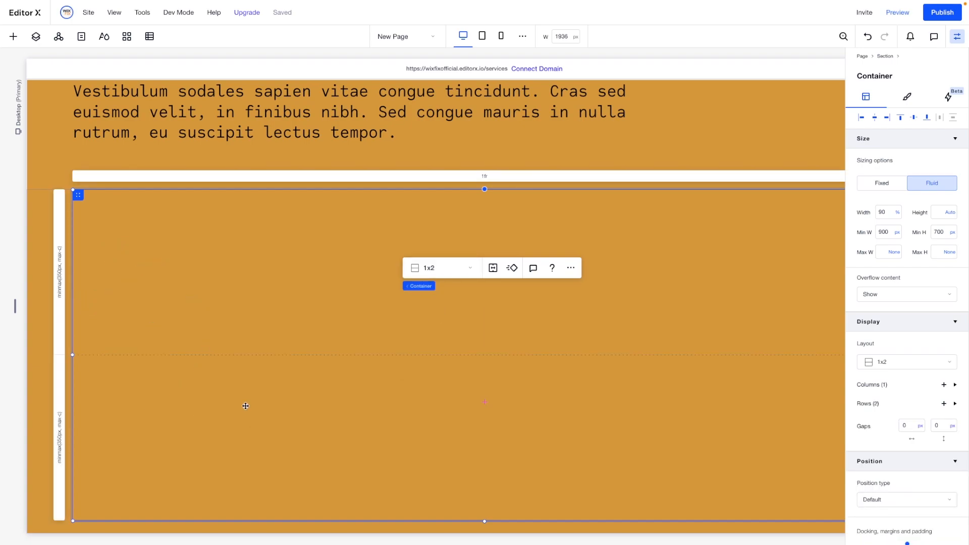
- Add a Heading 3 text element to the container's upper row
click(13, 37)
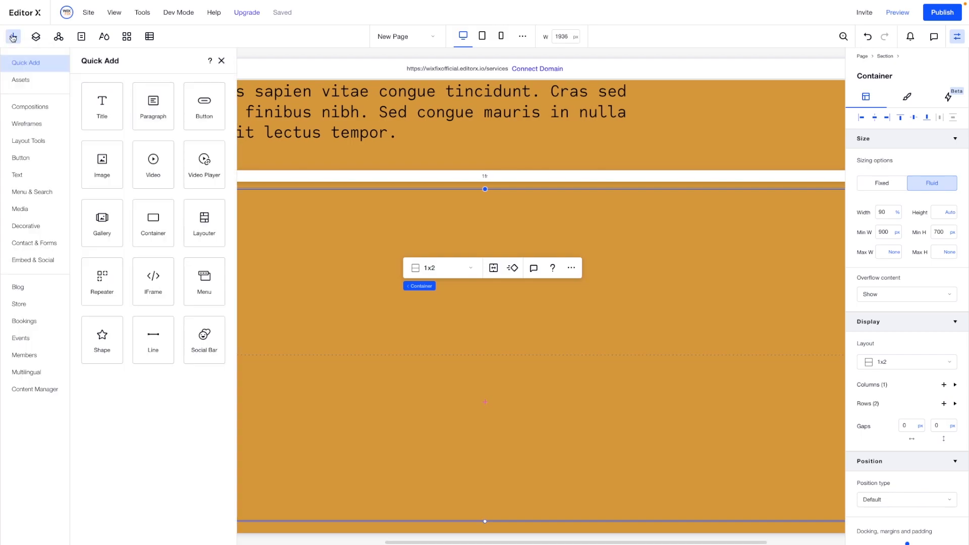
click(28, 173)
drag(173, 167, 398, 273)
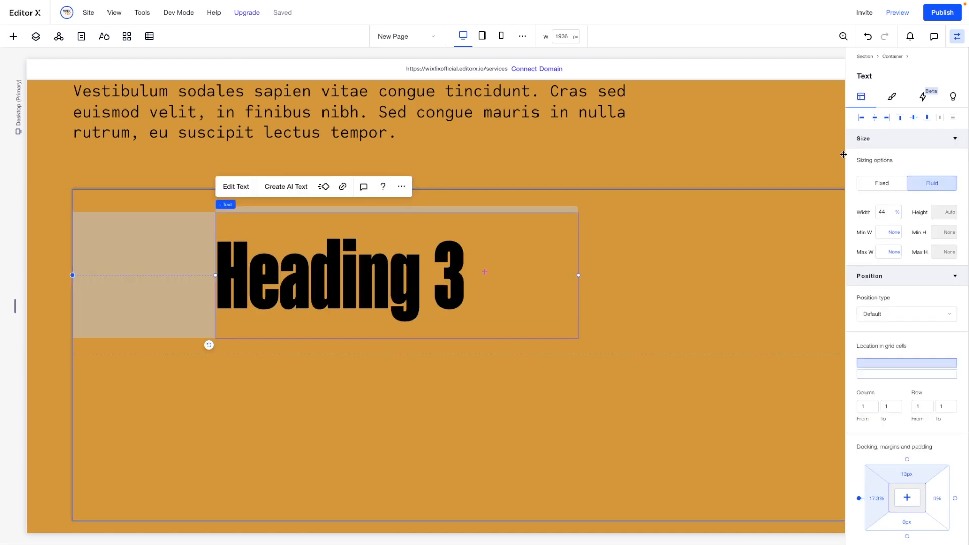
- Set the Heading 3 text's font size to 100
double_click(497, 228)
click(941, 198)
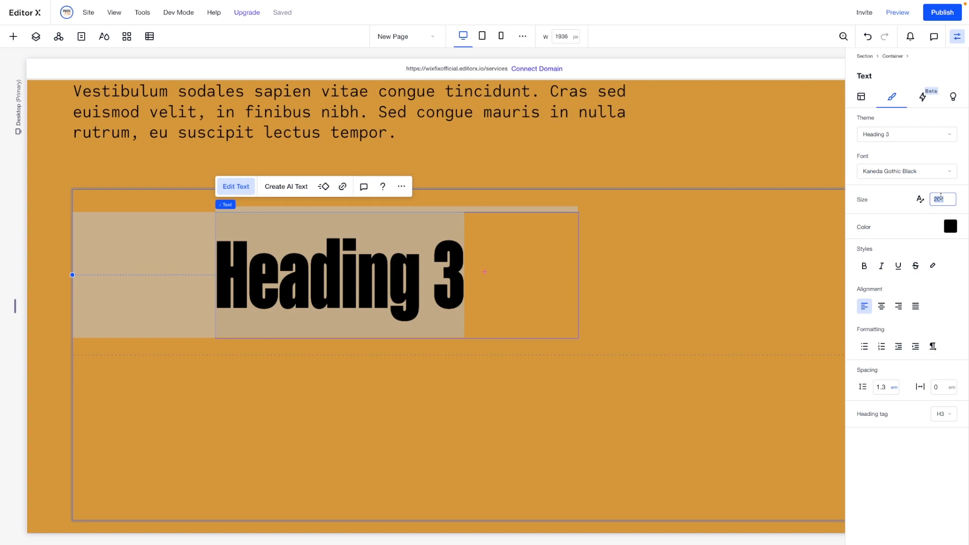
key(Return)
click(942, 197)
text(10)
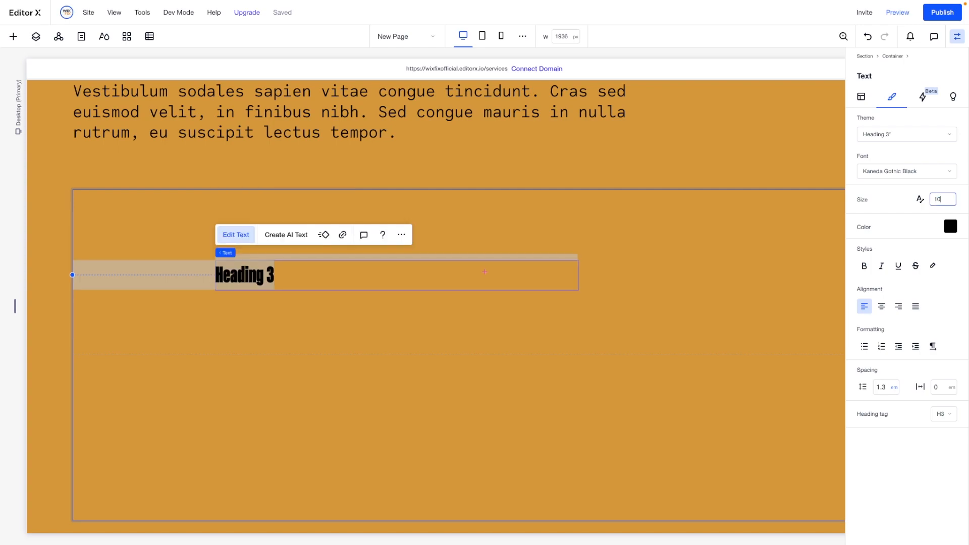
text(0)
key(Return)
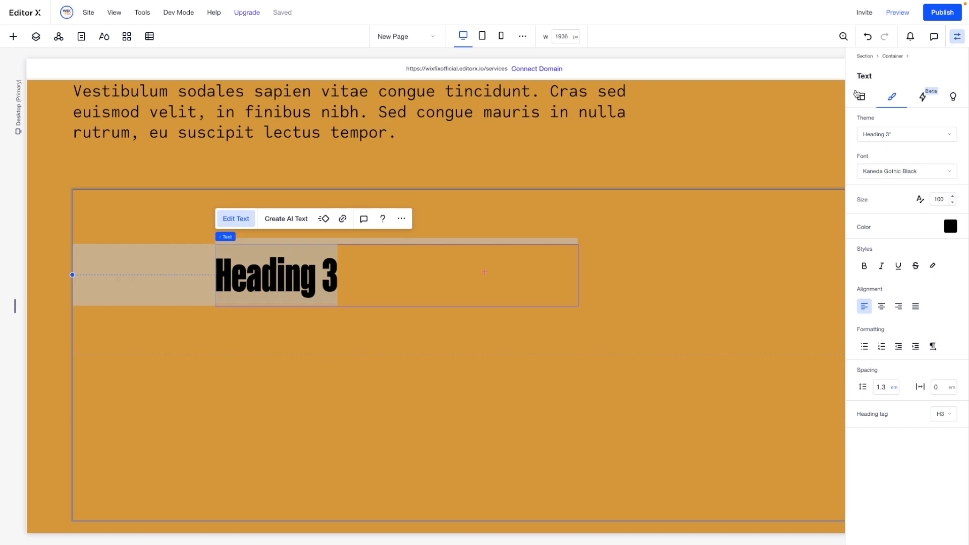
- Align the heading to the upper-left corner of its grid cell and set its width to 100%
click(861, 96)
click(861, 117)
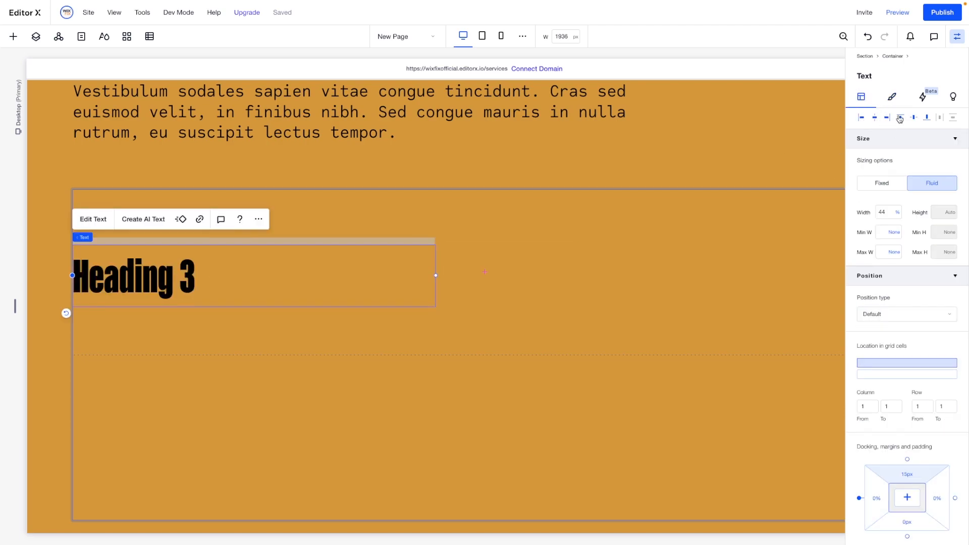
click(900, 119)
click(884, 212)
text(100)
key(Return)
- Replace the Heading 3 placeholder text with "OUR PROCESS"
double_click(195, 220)
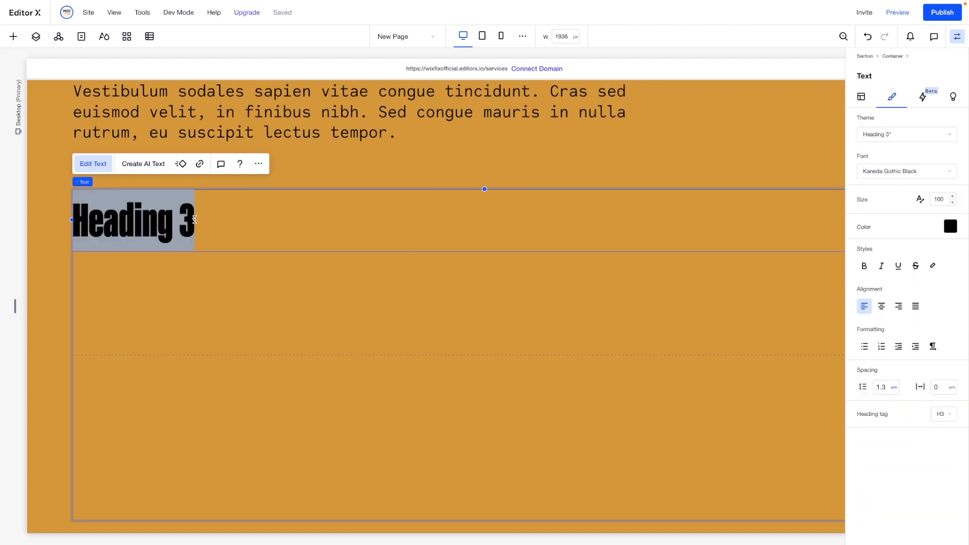
text(OUR P)
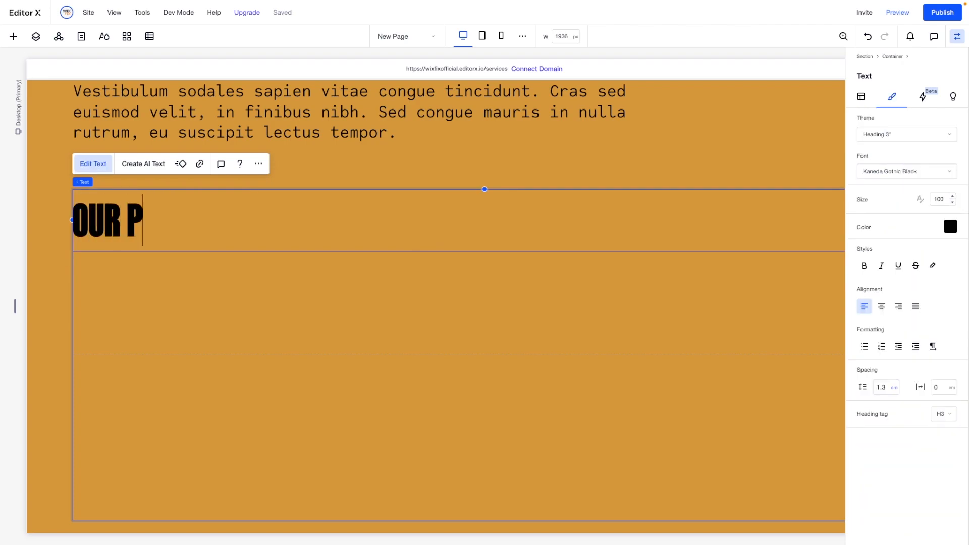
text(ROCESS)
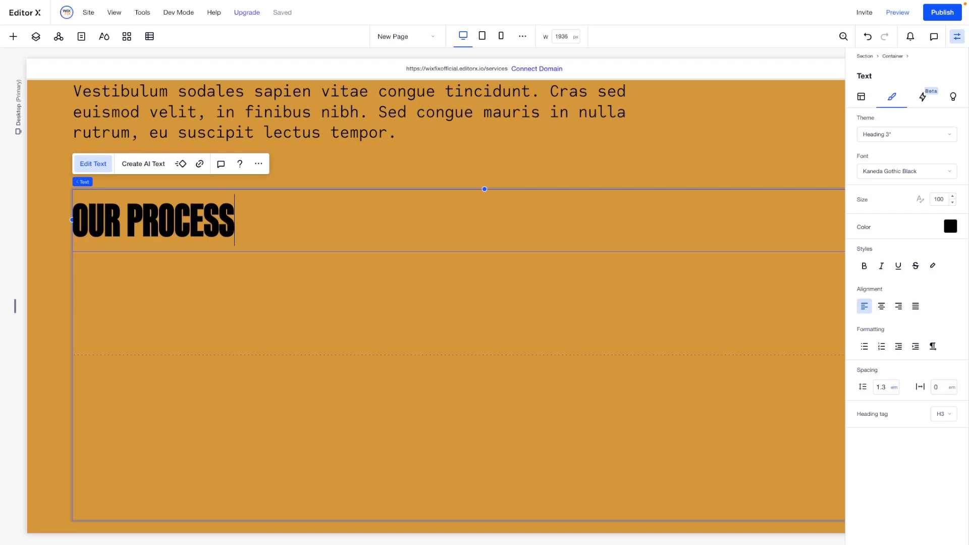
- Set the vertical gap between the container's two rows to 150 px and convert its unit to viewport width
click(190, 297)
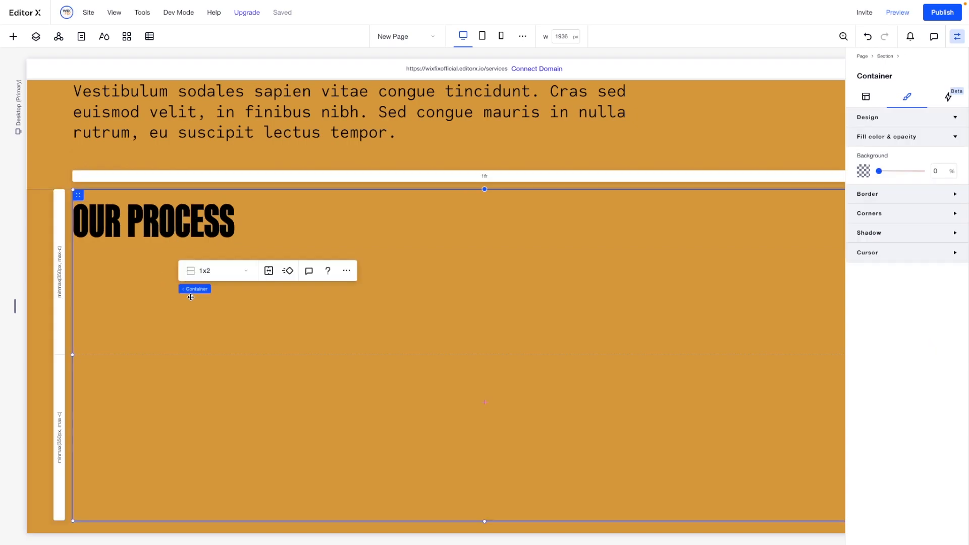
click(867, 96)
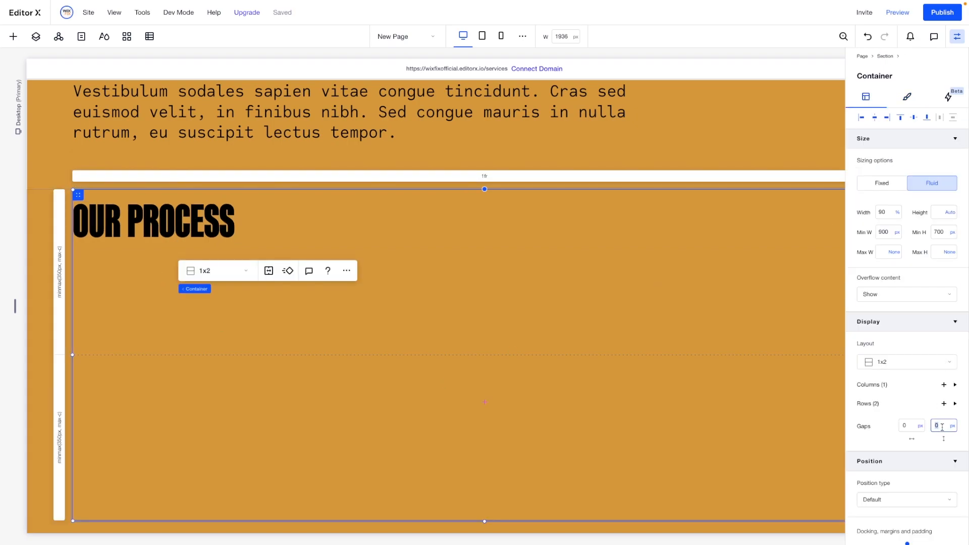
text(150)
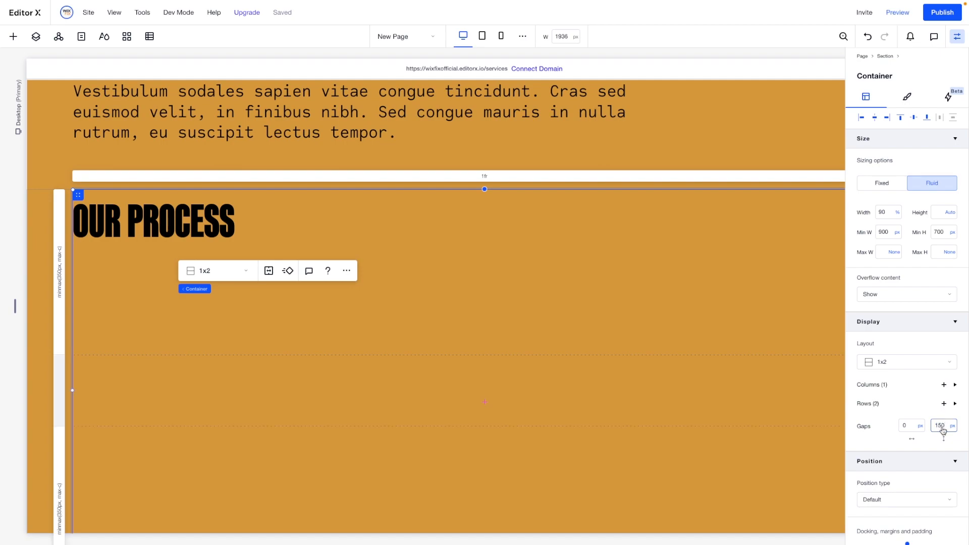
click(955, 429)
click(946, 458)
- Add a new container that fills the lower row of the existing container
scroll(266, 316, down, 5)
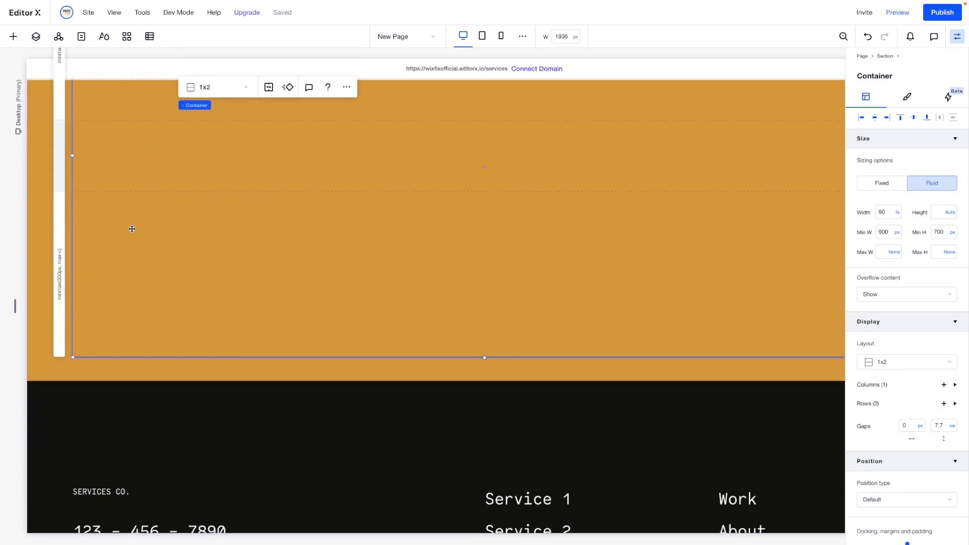
click(13, 37)
click(30, 63)
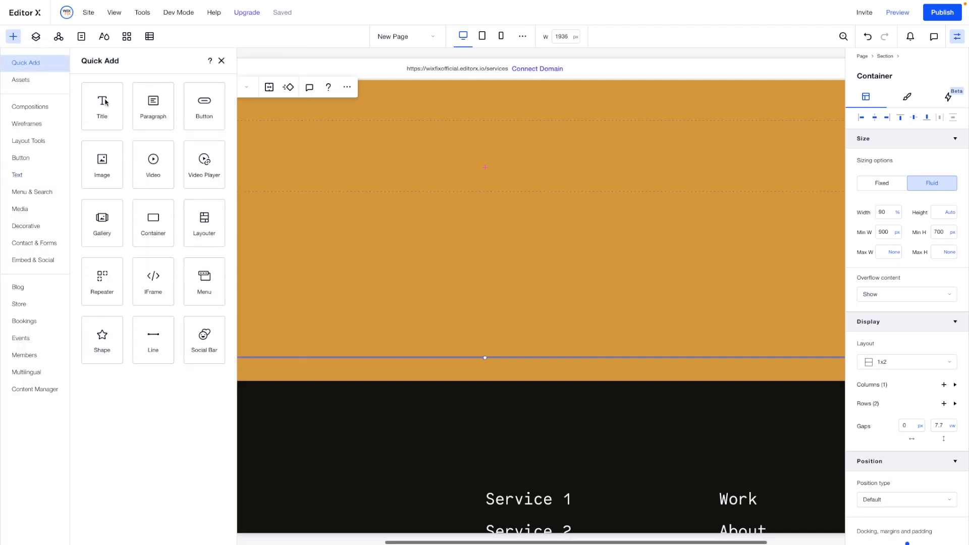
drag(151, 223, 392, 272)
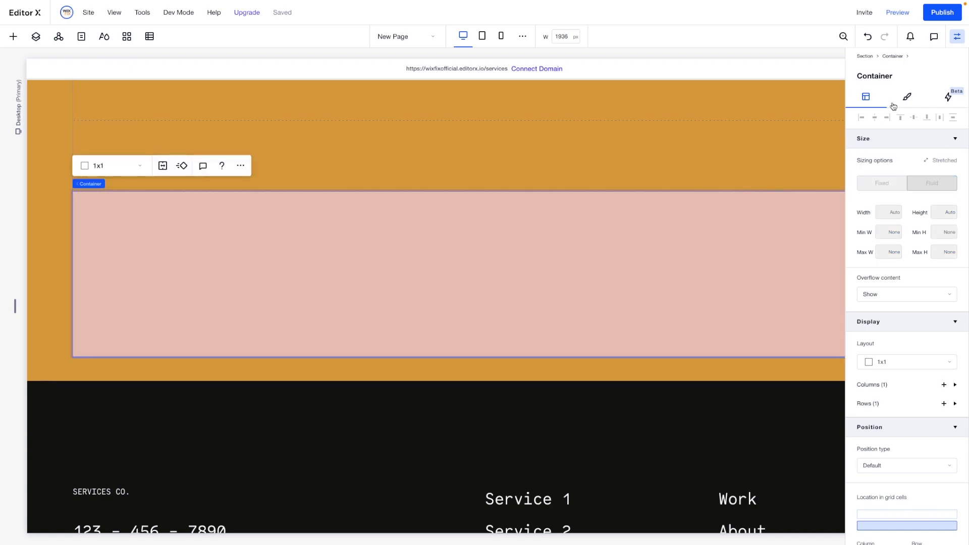
- Set the new inner container's background opacity to 0%
click(907, 98)
click(942, 171)
text(0)
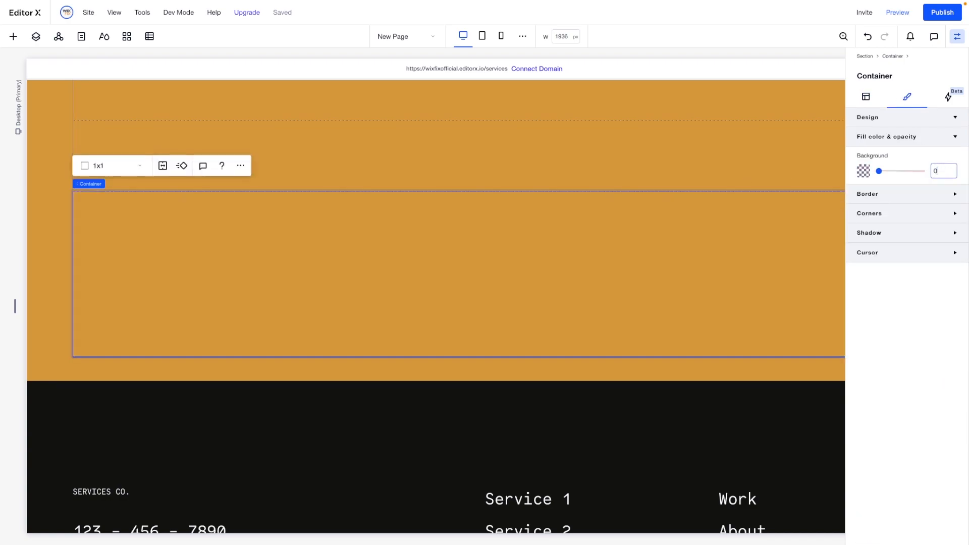
- Change the inner container's layout to 3x1 with a 300 px horizontal gap, converted to viewport width
click(866, 97)
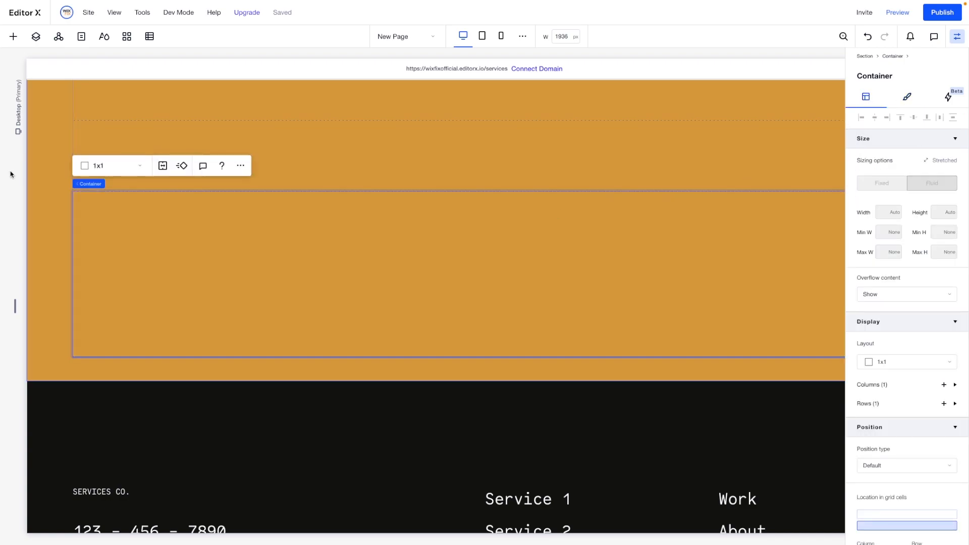
click(101, 168)
click(110, 198)
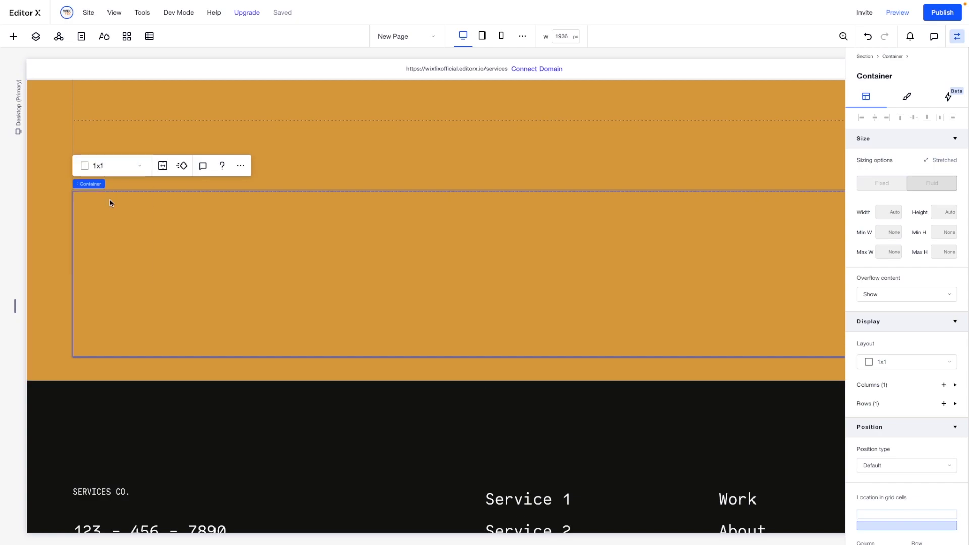
click(911, 426)
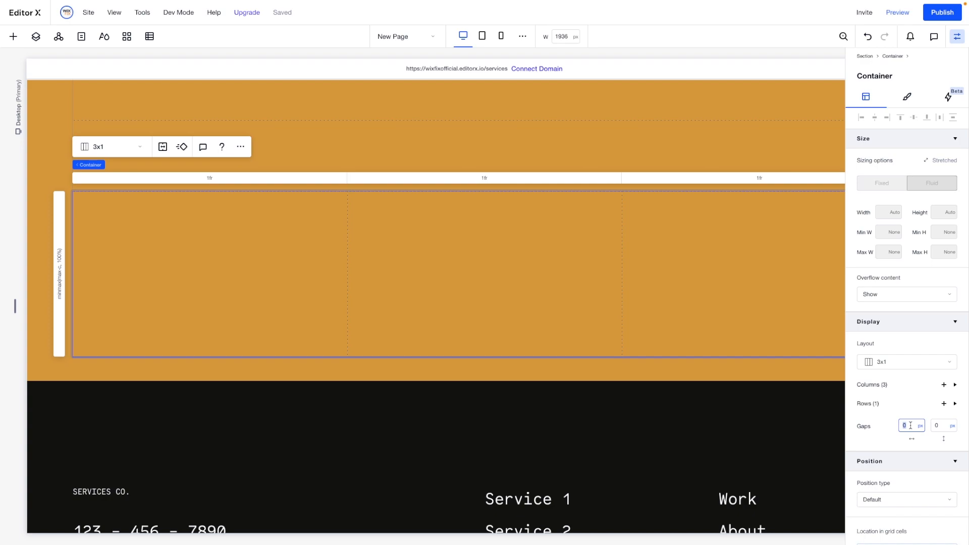
key(Return)
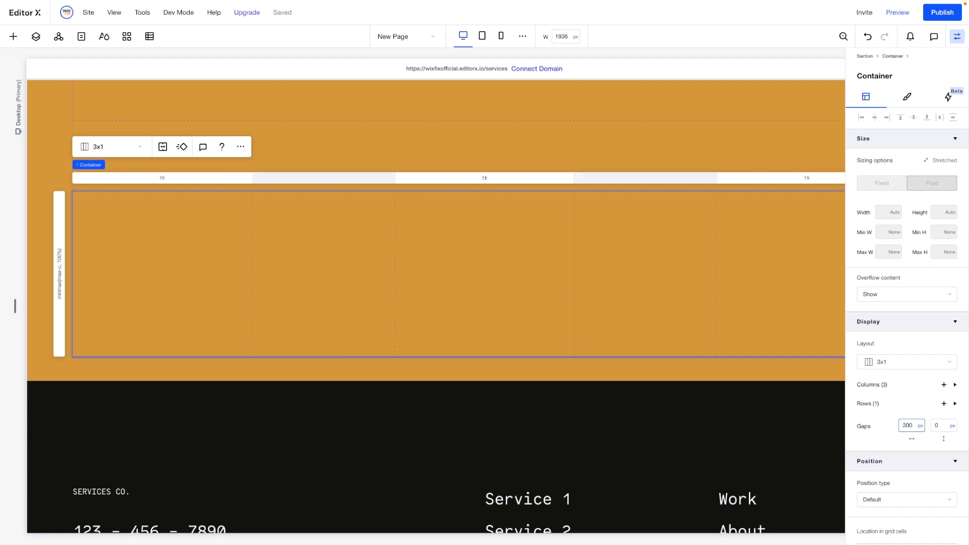
click(919, 425)
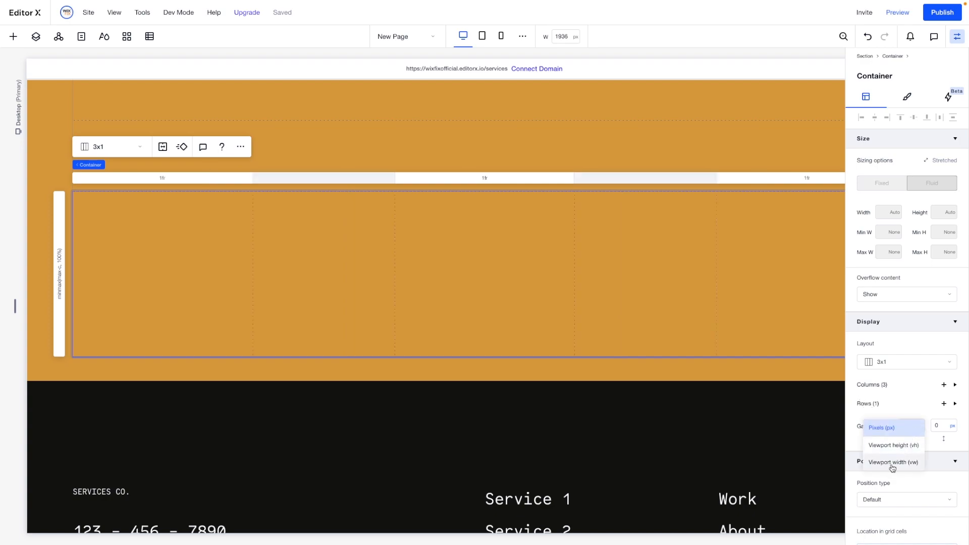
click(892, 462)
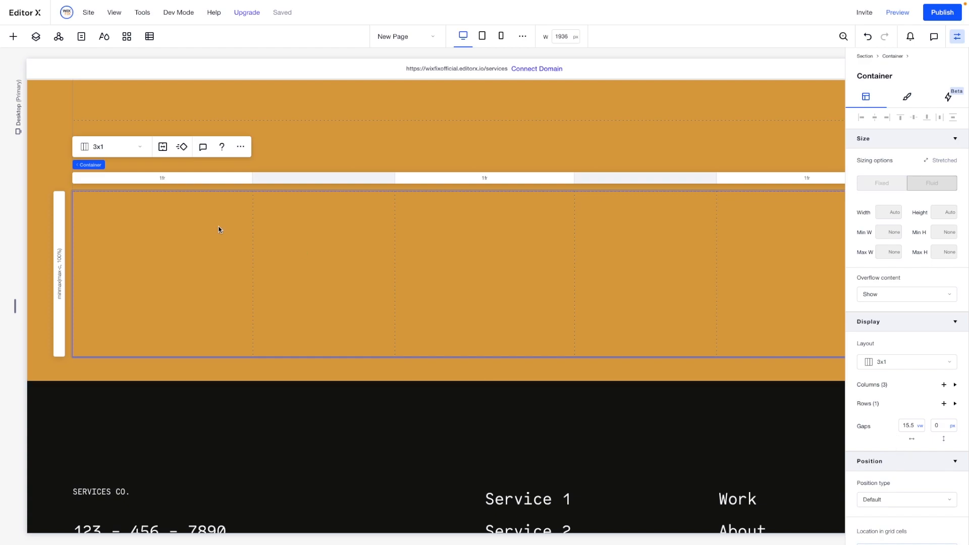
- Copy the OUR PROCESS heading into the three-column container and change the copy's text to "STEP 1"
scroll(218, 230, up, 3)
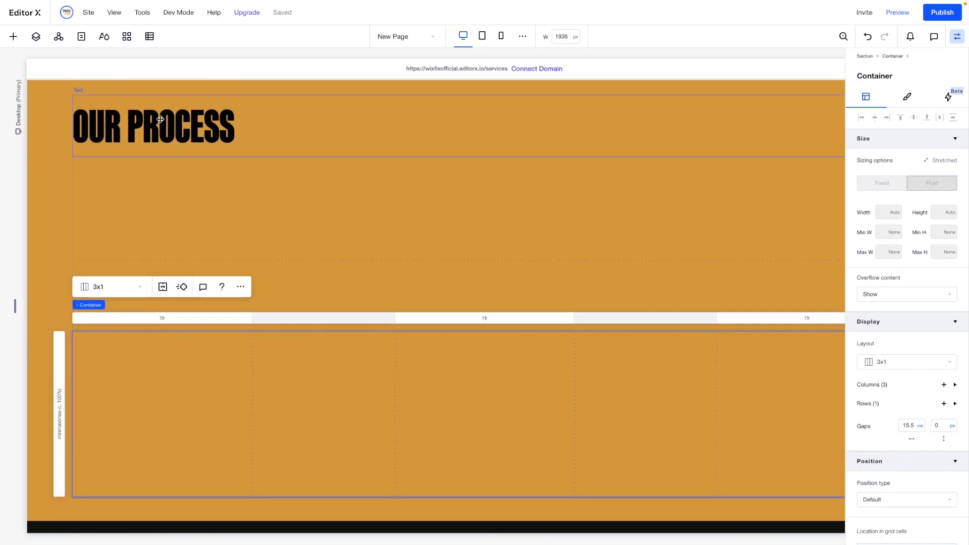
click(184, 123)
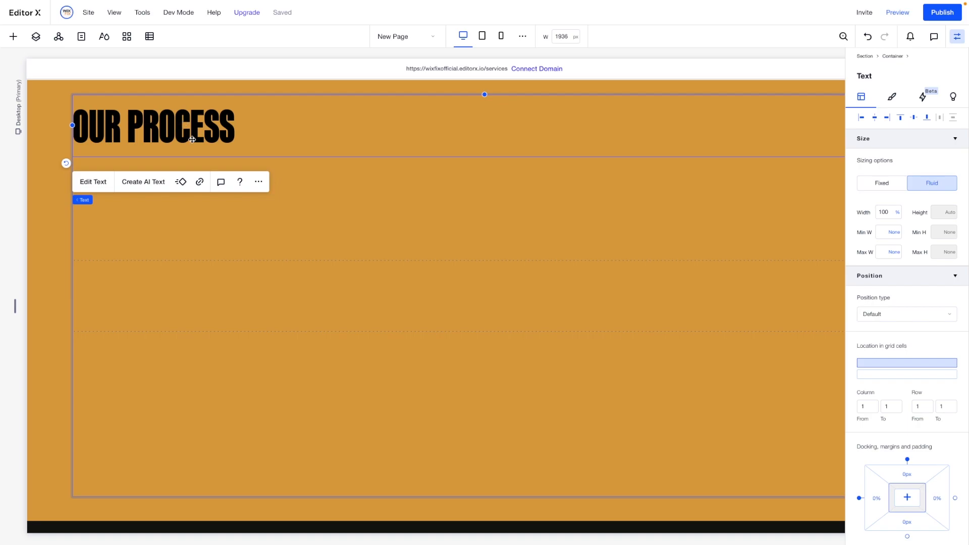
scroll(234, 245, down, 3)
click(173, 238)
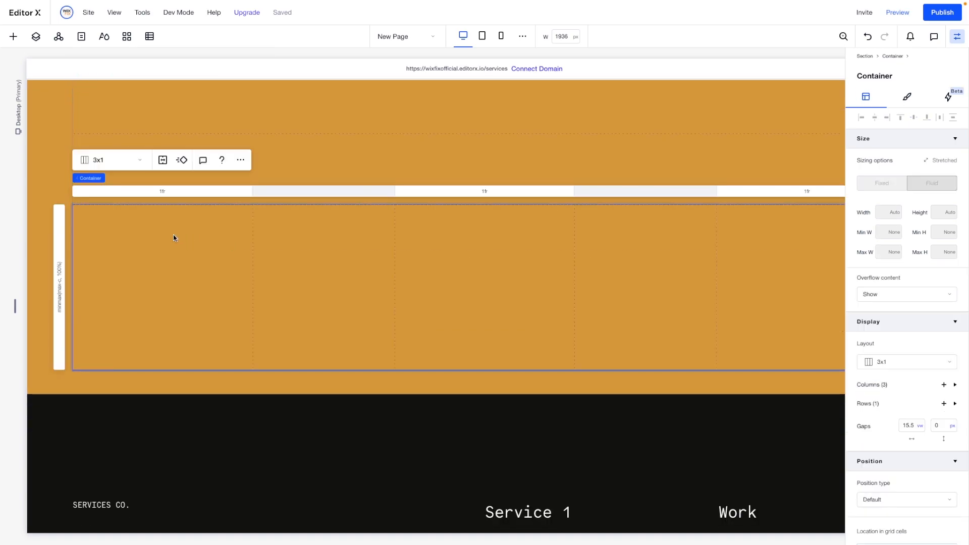
text(OUR PROCESS)
double_click(170, 269)
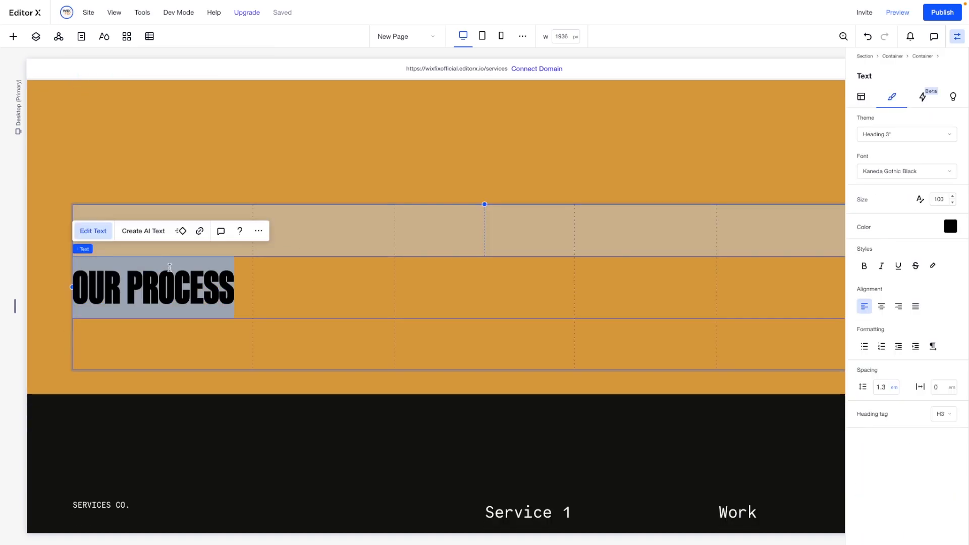
text(STEP 1)
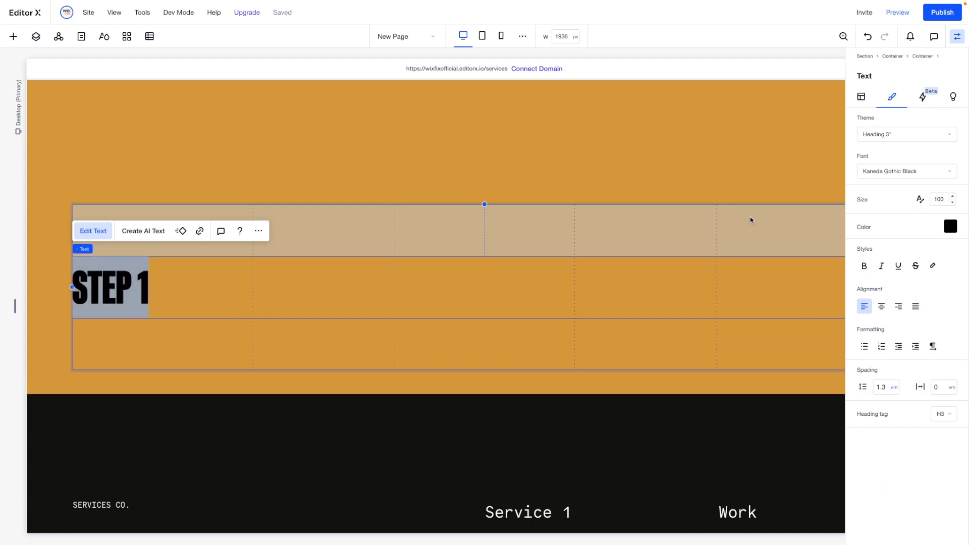
- Set the STEP 1 heading's font size to 60
click(939, 200)
text(80)
key(Return)
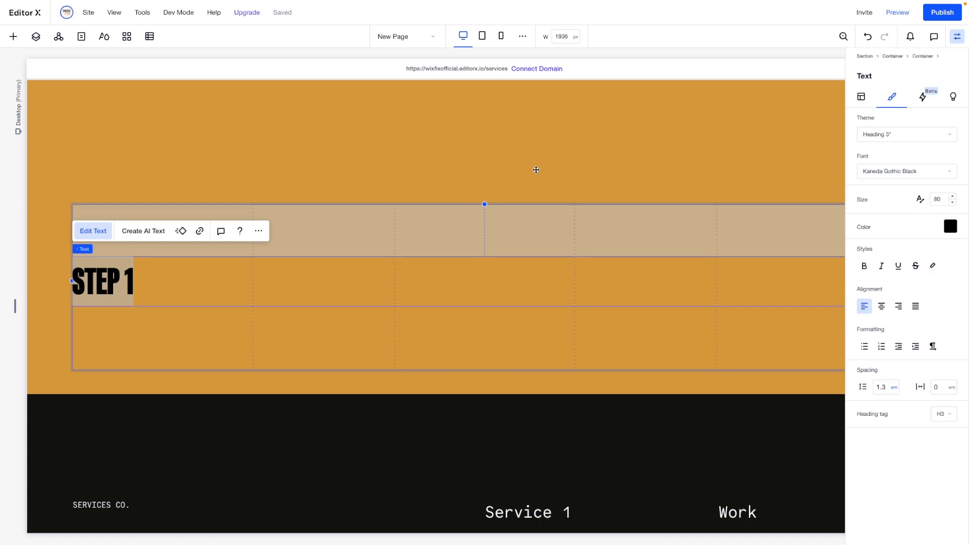
text(60)
key(Return)
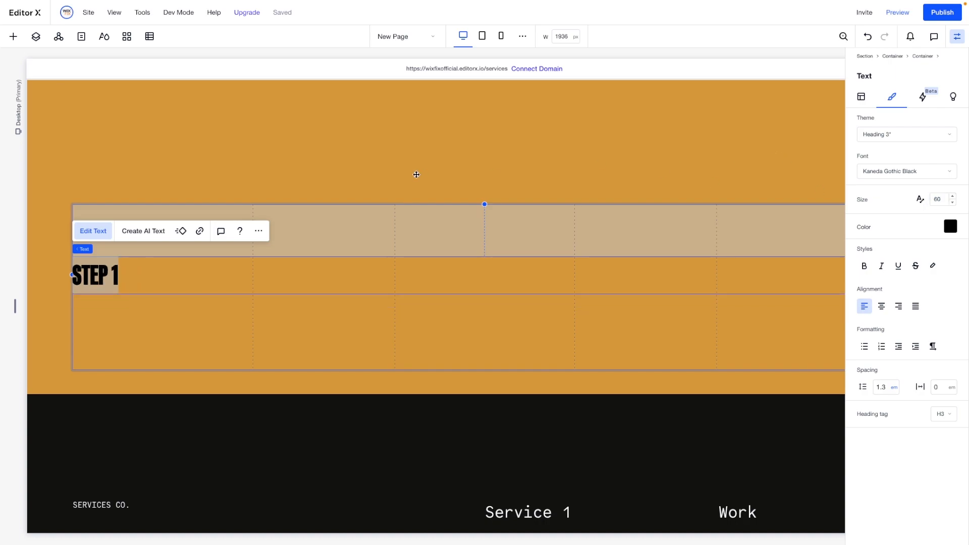
- Place the STEP 1 heading in the first column's grid cell and align it to the cell's upper edge
click(861, 95)
click(873, 365)
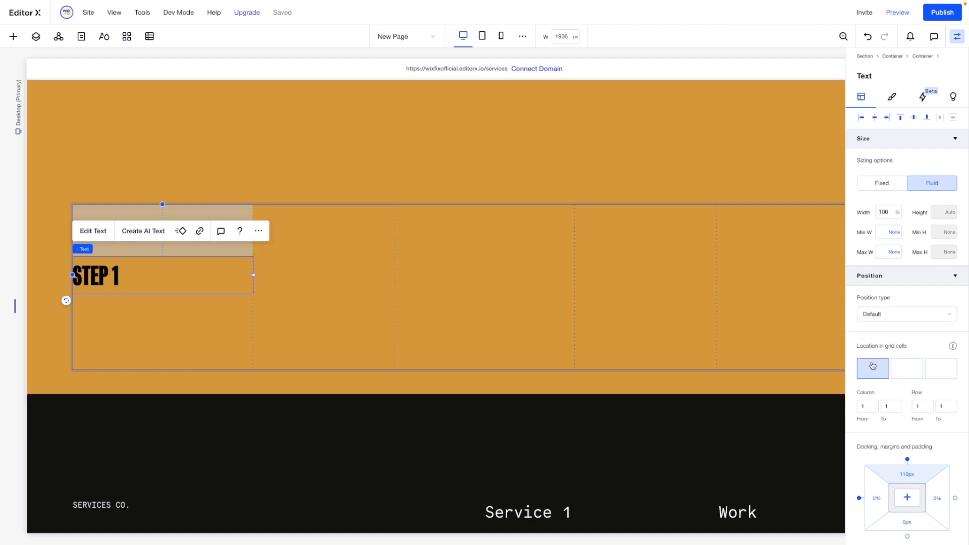
click(900, 117)
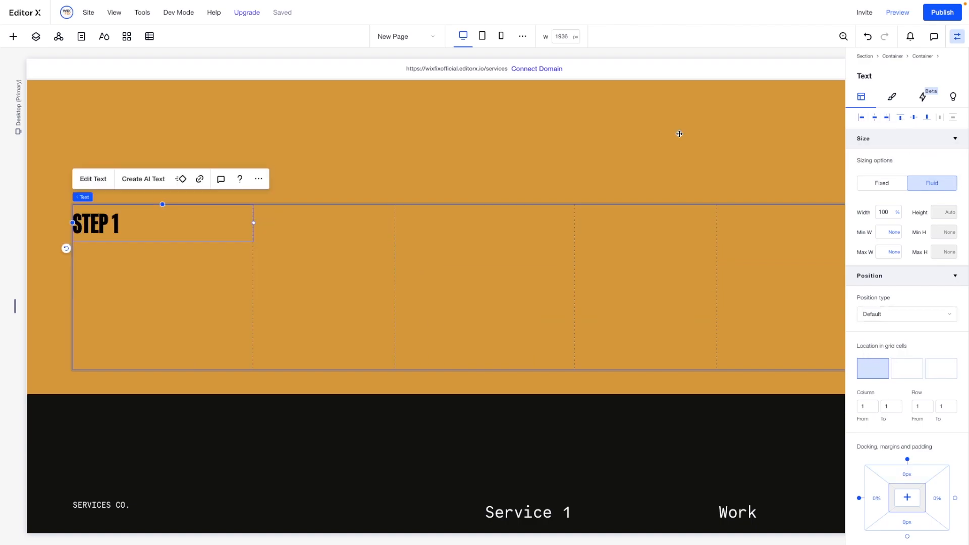
- Add a paragraph text element to the first column, align it to the cell's left edge and set its width to 100%
click(13, 36)
drag(150, 121, 169, 280)
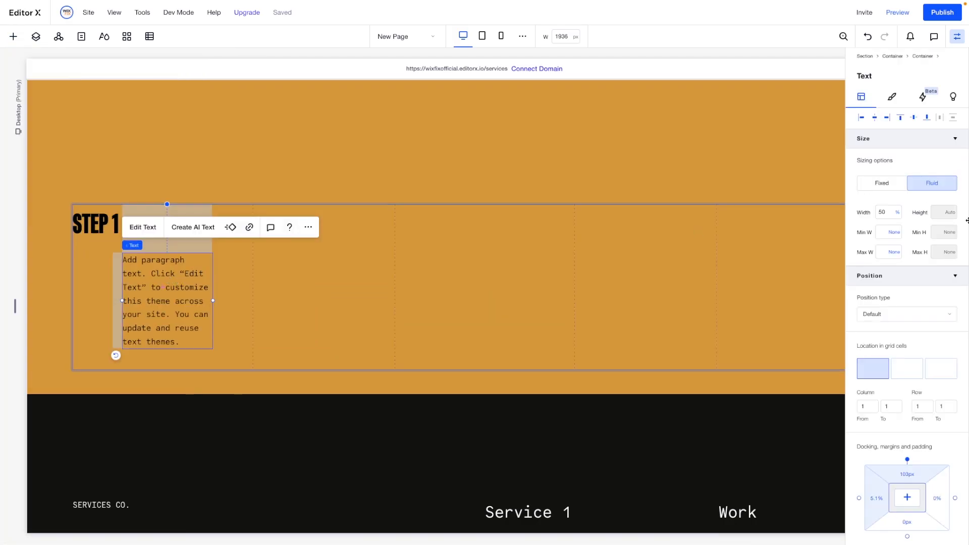
click(861, 116)
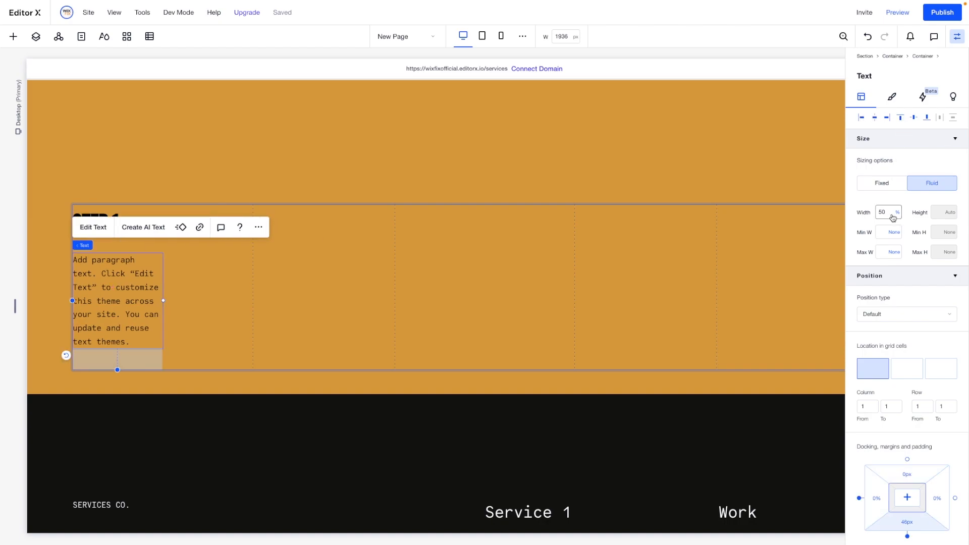
key(Return)
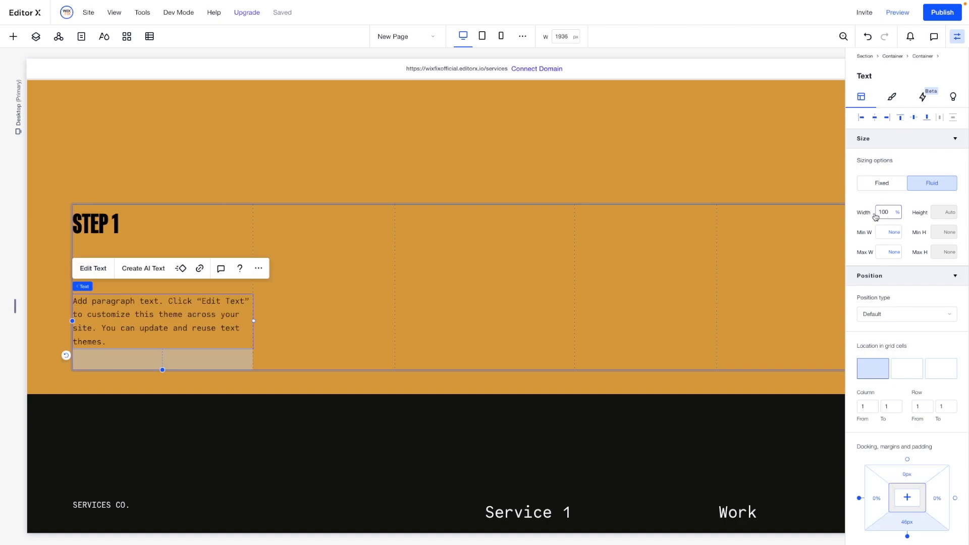
- Move the paragraph directly beneath the STEP 1 heading and stack the two text elements together
drag(118, 302, 118, 251)
shift+click(188, 239)
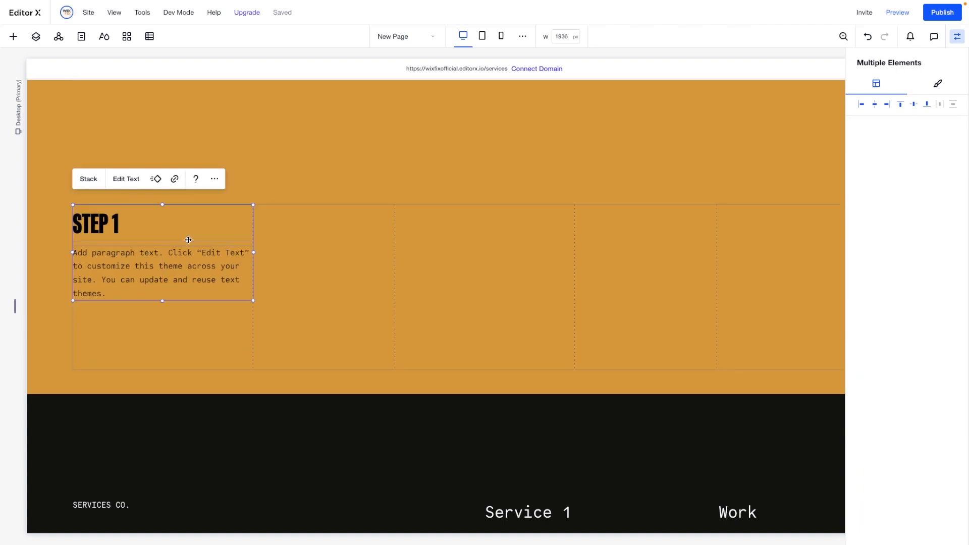
click(90, 181)
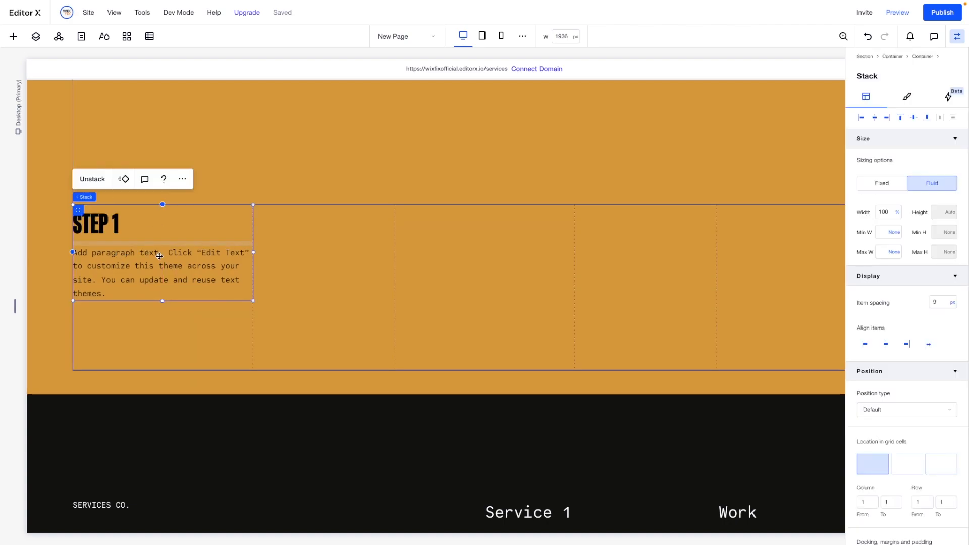
- Paste a copy of the STEP 1 stack into the three-column container and assign it to the second column
click(492, 265)
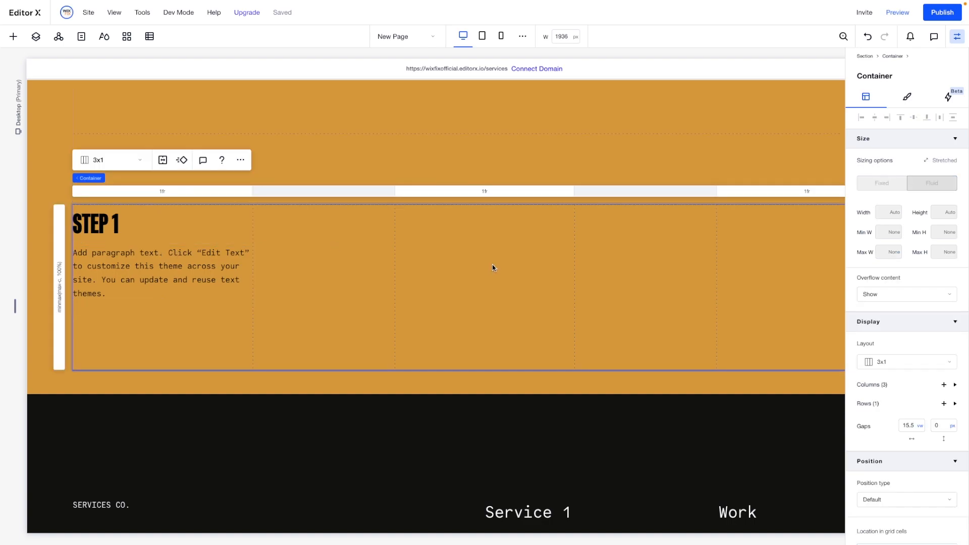
key(ctrl+v)
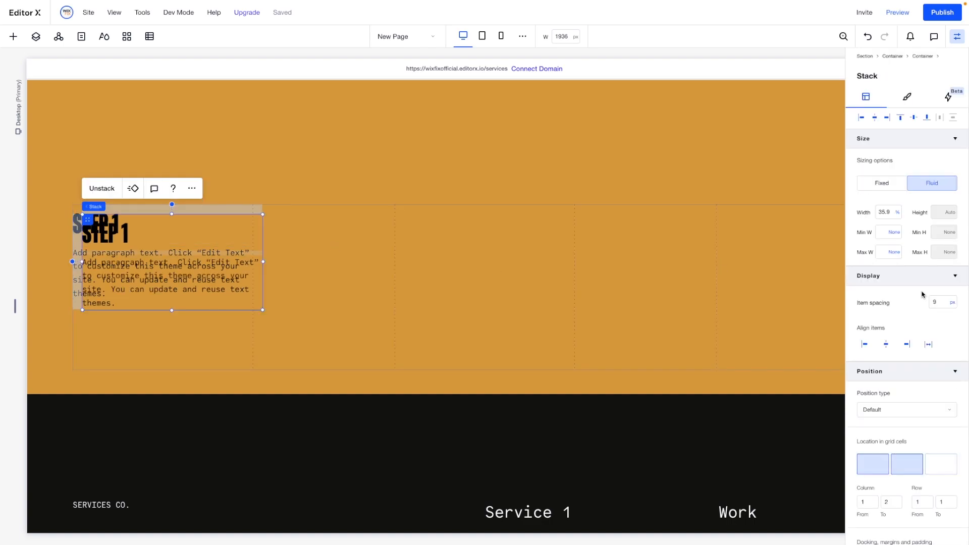
click(913, 463)
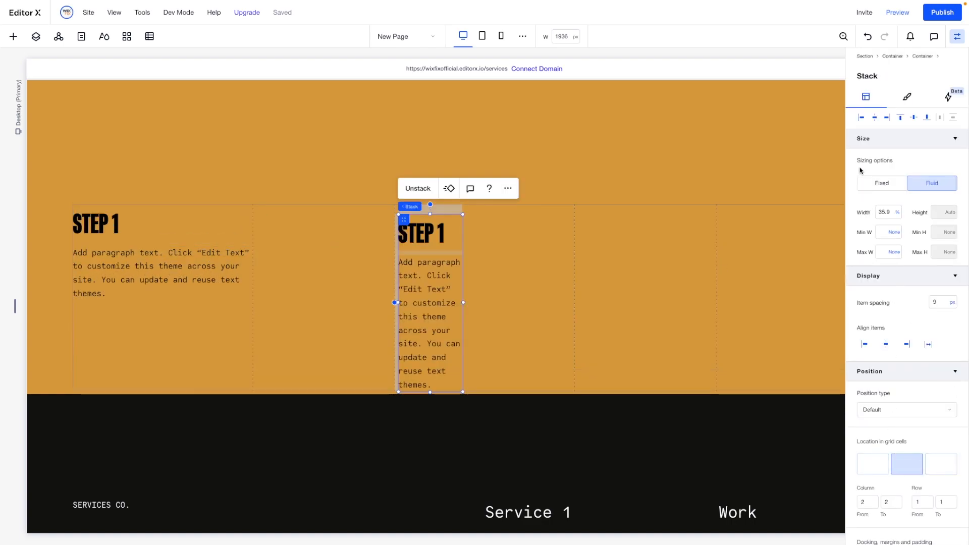
- Align the copied stack to the upper-left corner of the second column and set its width to 100%
click(900, 118)
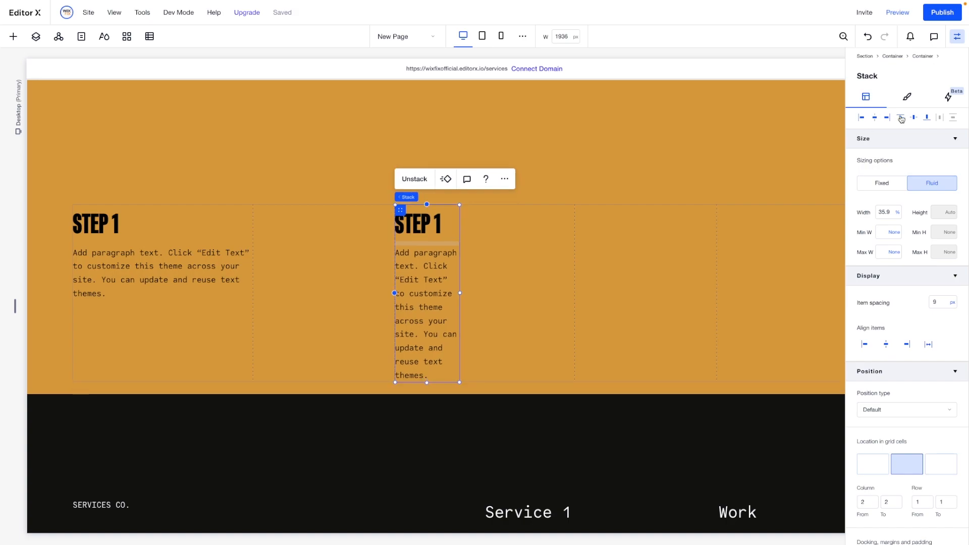
click(887, 213)
key(Return)
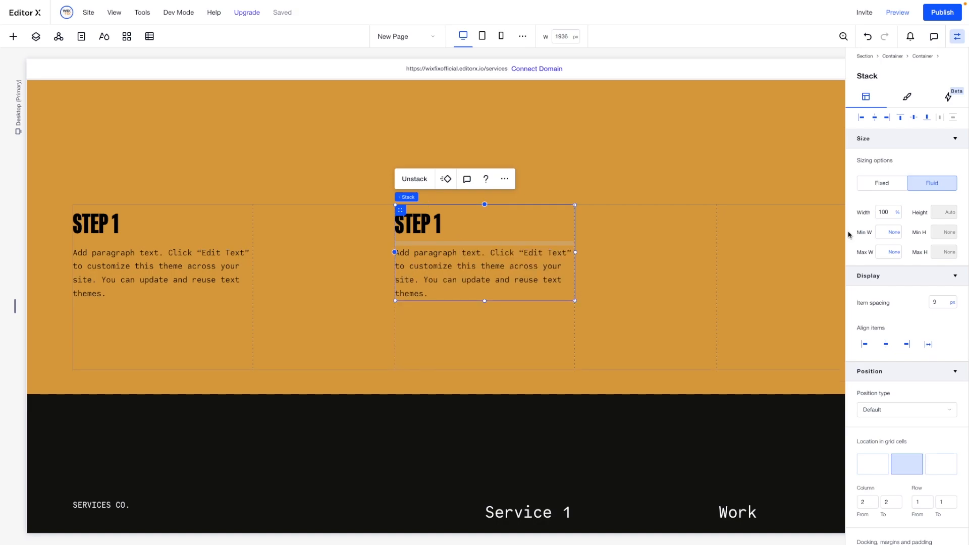
- Paste another copy of the STEP 1 stack into the three-column container and assign it to the third column
click(668, 270)
key(super+v)
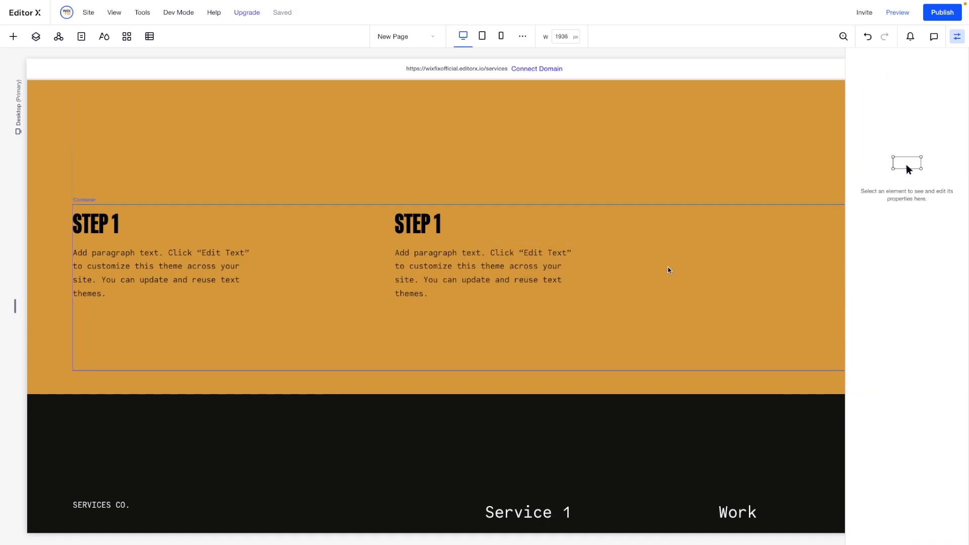
click(942, 476)
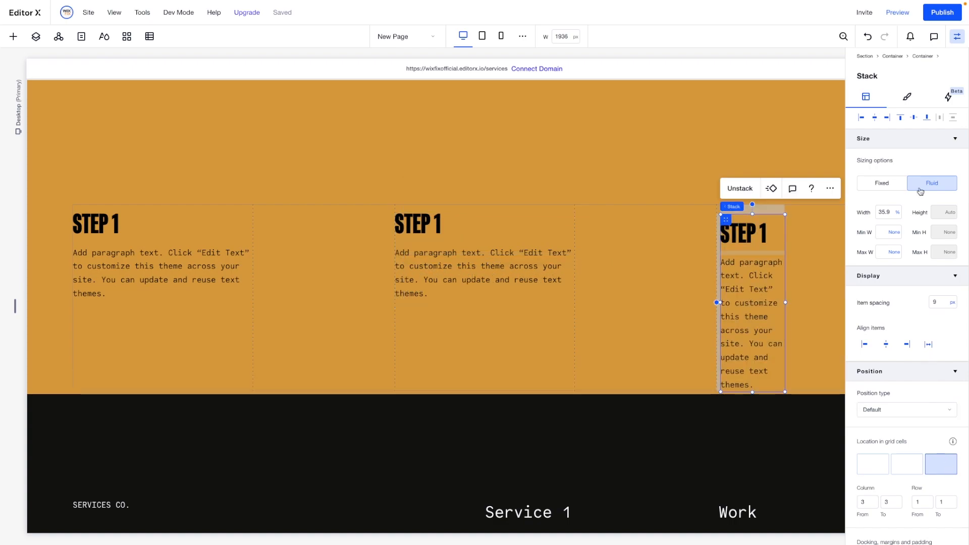
- Align the third-column stack to the top of its cell and set its width to 100%
click(901, 117)
click(884, 212)
text(1)
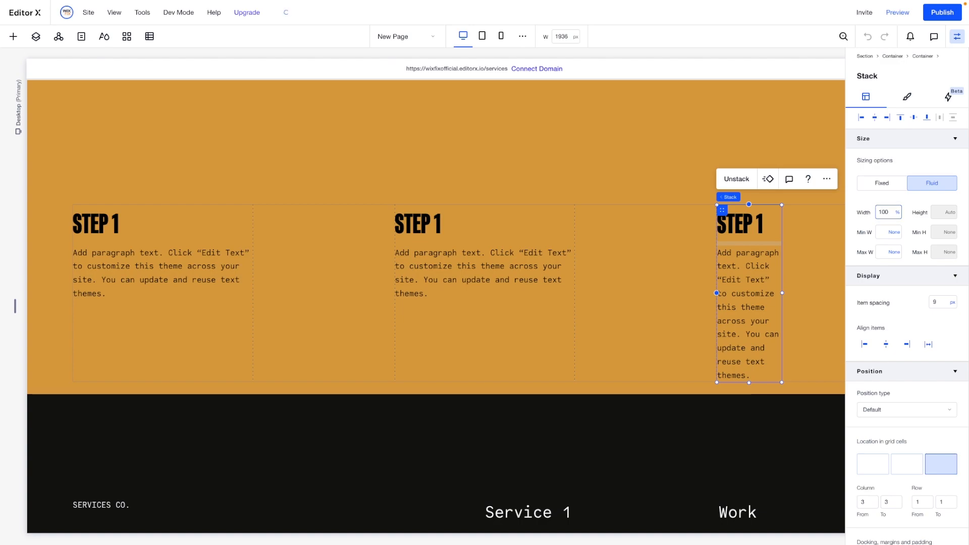
text(00)
key(Return)
- Rename the second column's heading STEP 2 and the third column's heading STEP 3
double_click(444, 230)
click(444, 229)
key(BackSpace)
text(2)
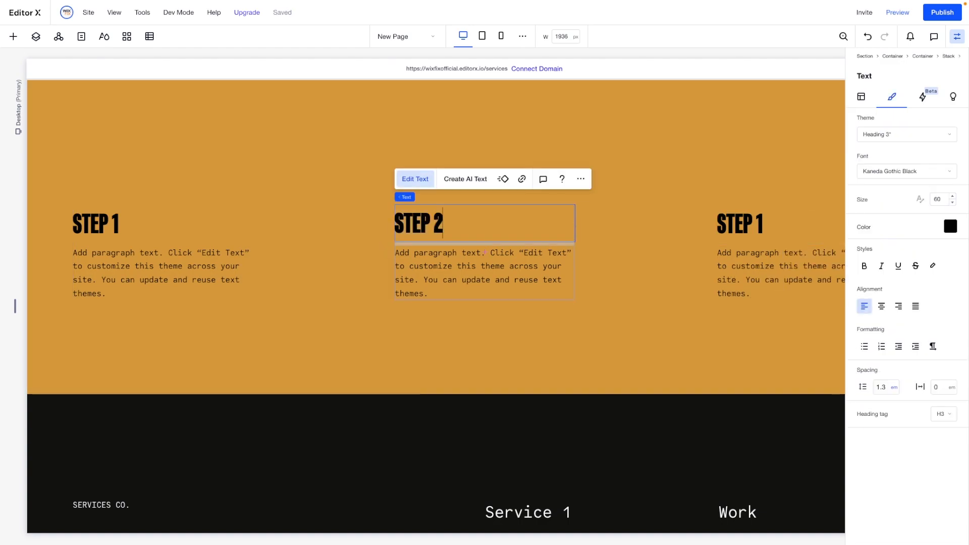
double_click(757, 222)
click(756, 222)
key(BackSpace)
text(3)
click(635, 300)
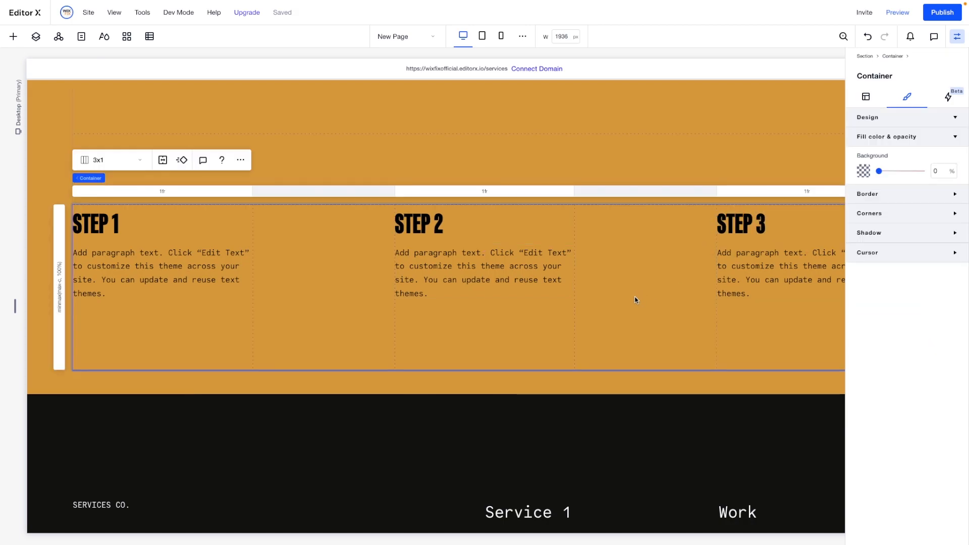
- Set both rows of the outer OUR PROCESS container to min content, and open its minimum height's unit options
click(329, 154)
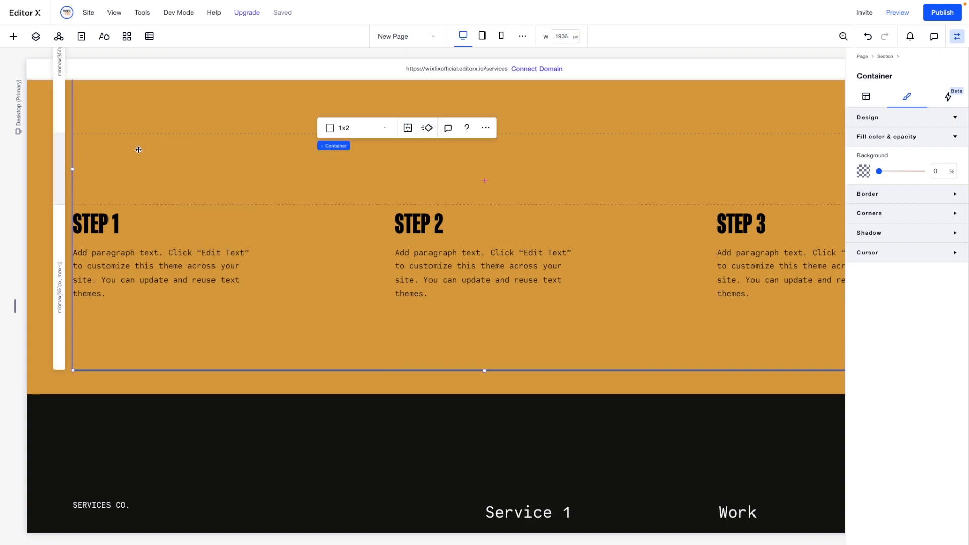
click(864, 97)
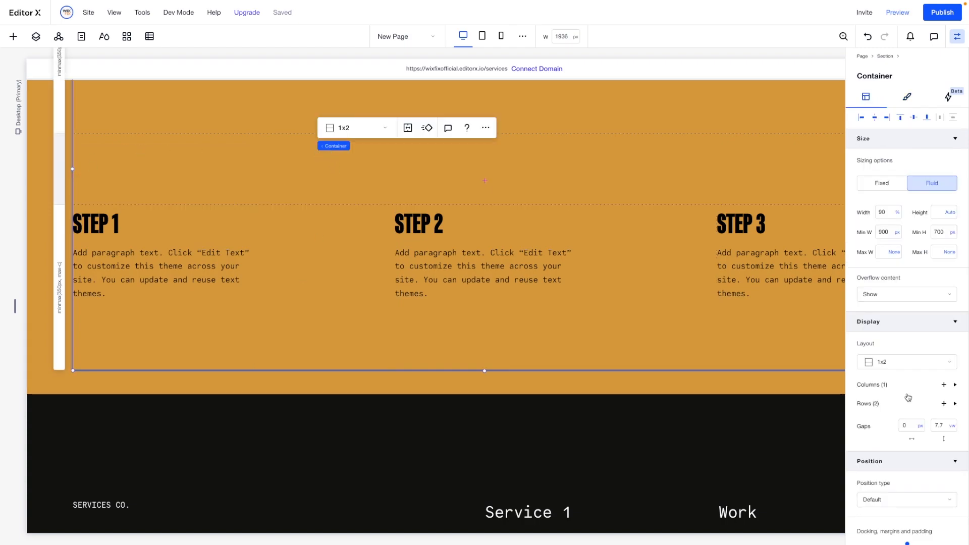
click(881, 404)
click(887, 428)
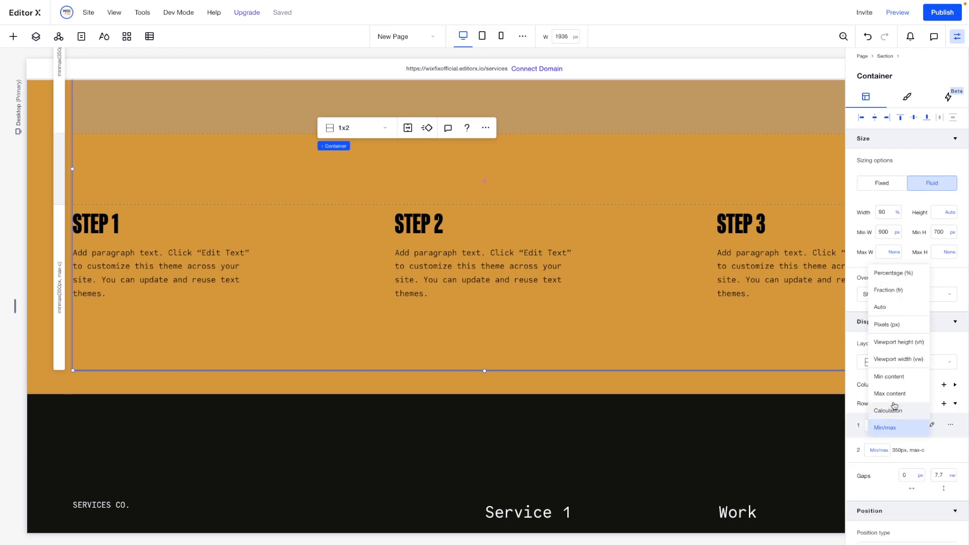
click(890, 381)
click(885, 450)
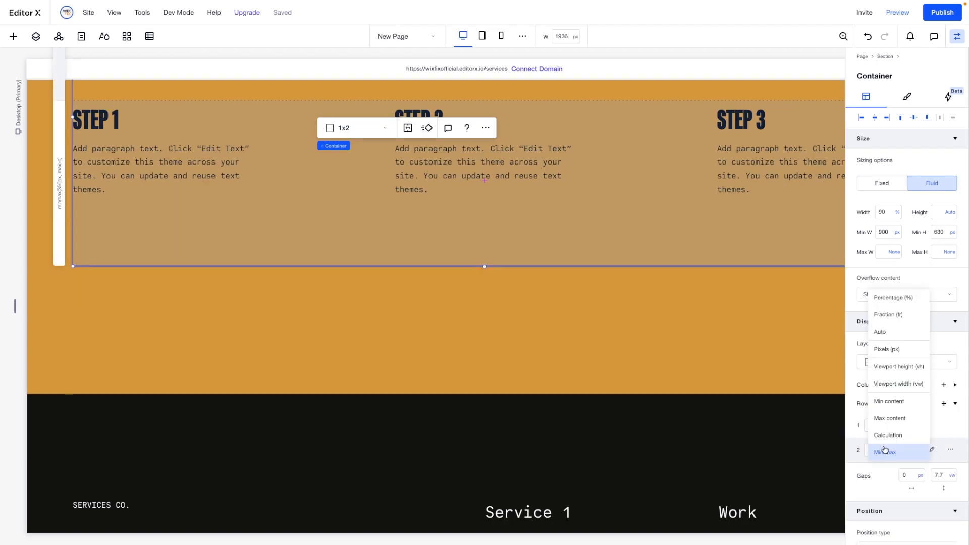
click(895, 402)
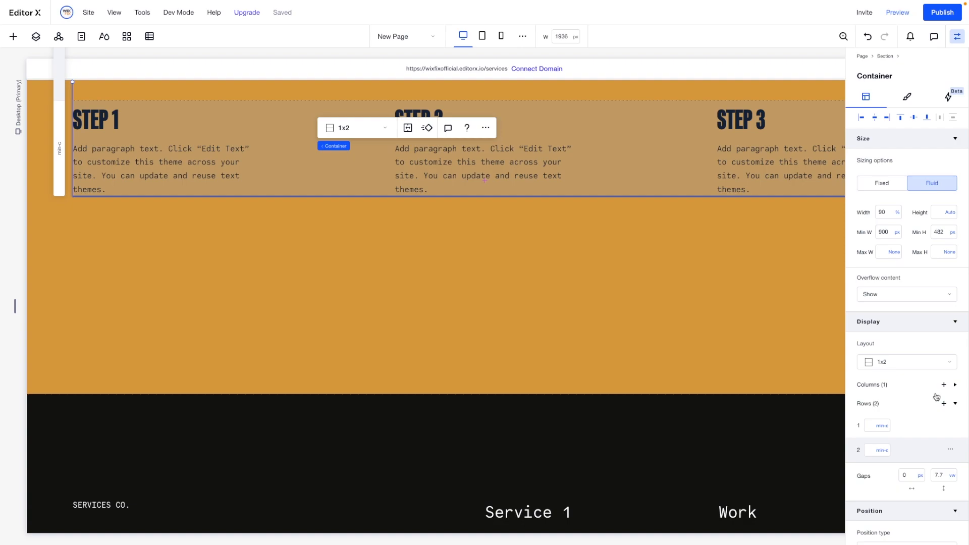
click(952, 232)
click(954, 232)
- Set the outer container's top and bottom margins to 5.2 vw each
scroll(925, 286, down, 5)
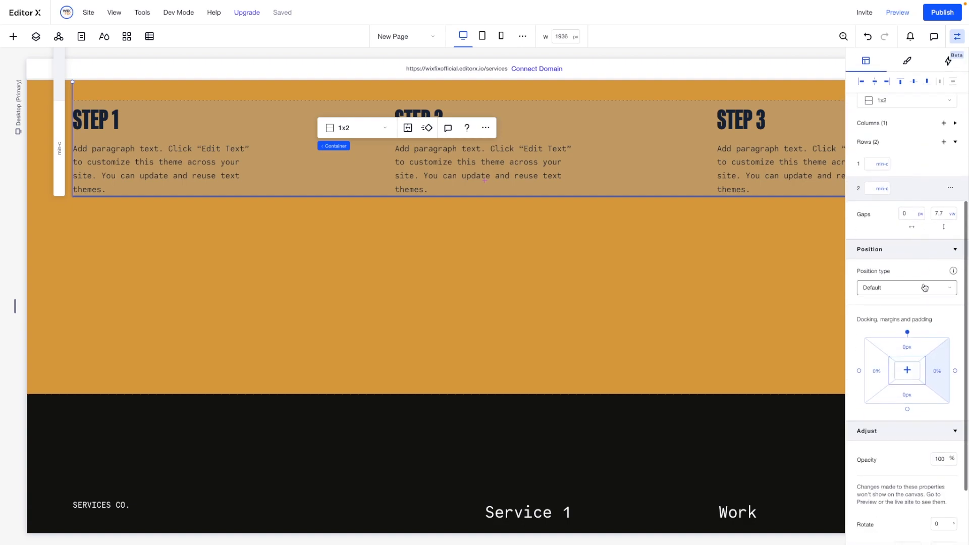
click(908, 348)
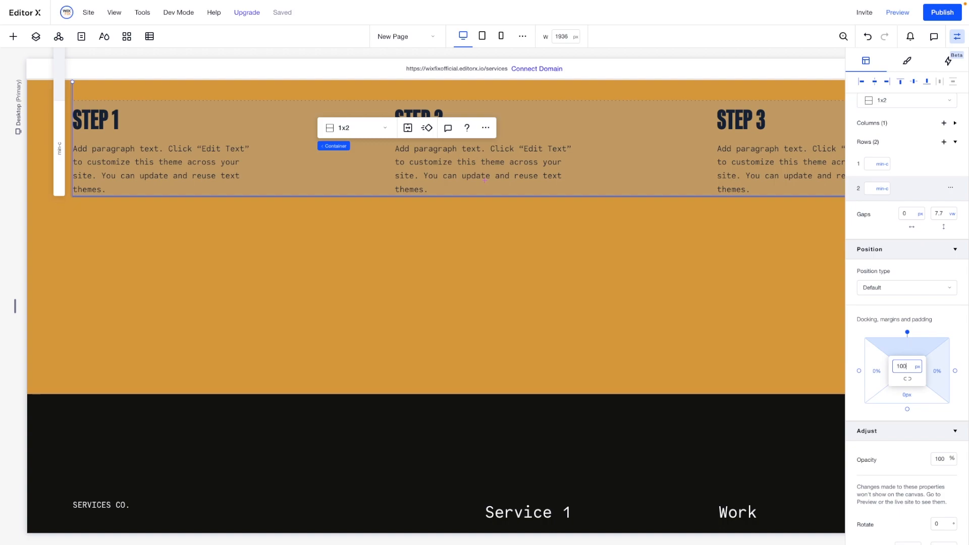
click(924, 366)
click(909, 401)
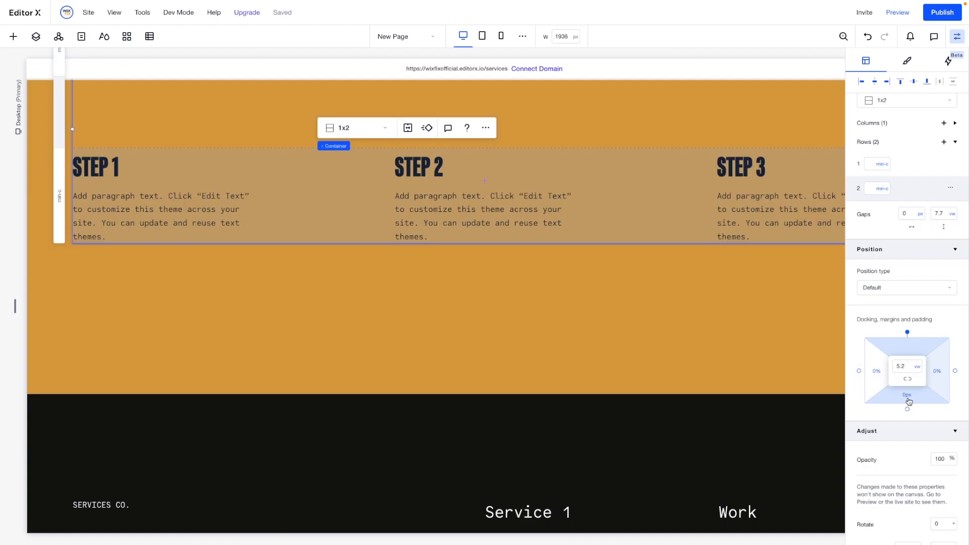
click(911, 398)
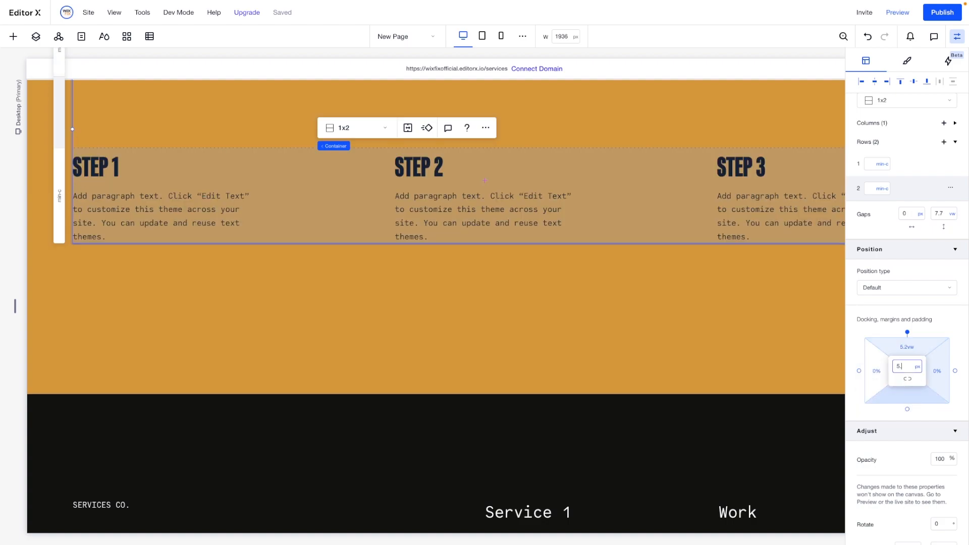
key(Return)
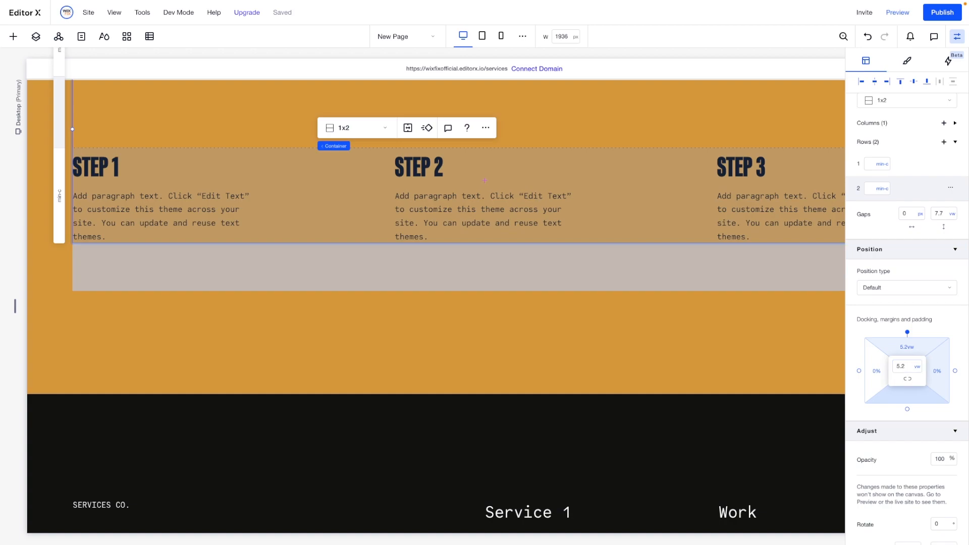
- Set the OUR PROCESS section's minimum height to None
click(350, 315)
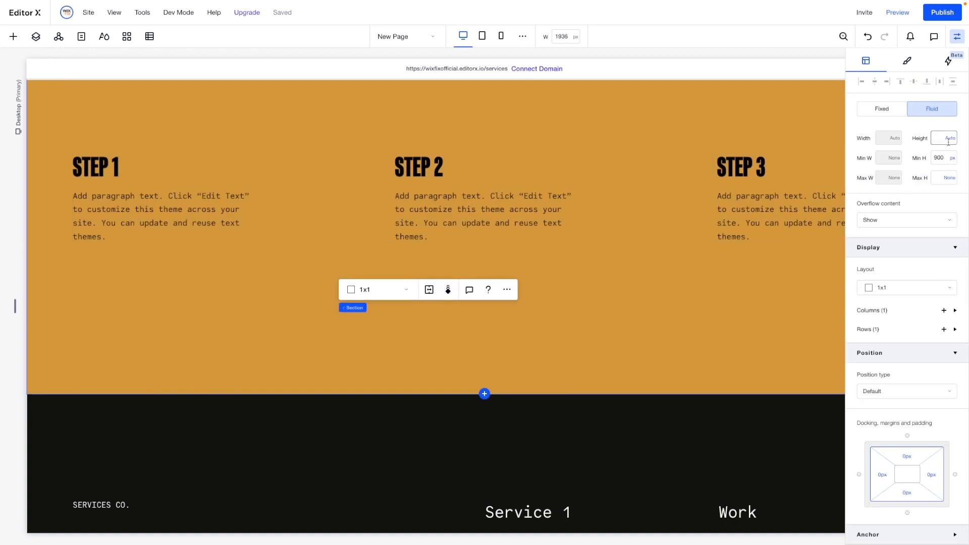
click(953, 159)
click(943, 161)
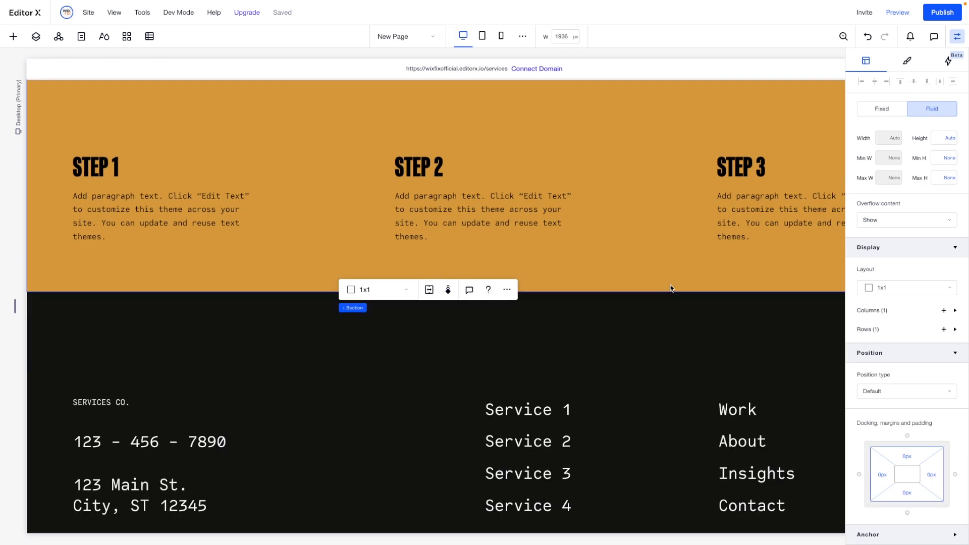
- Preview the services page from the hero down to the OUR PROCESS columns, and return to editing
scroll(671, 285, up, 4)
scroll(671, 288, up, 10)
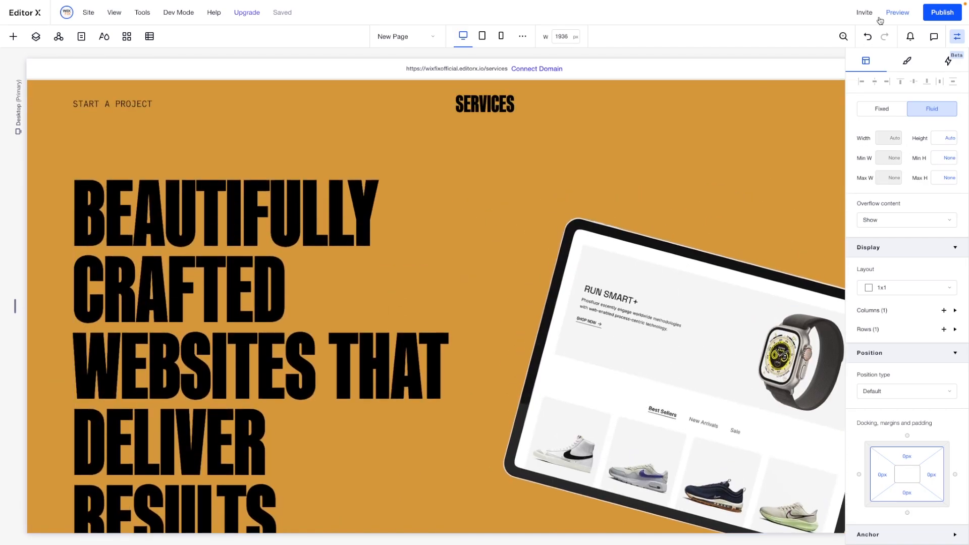
click(898, 13)
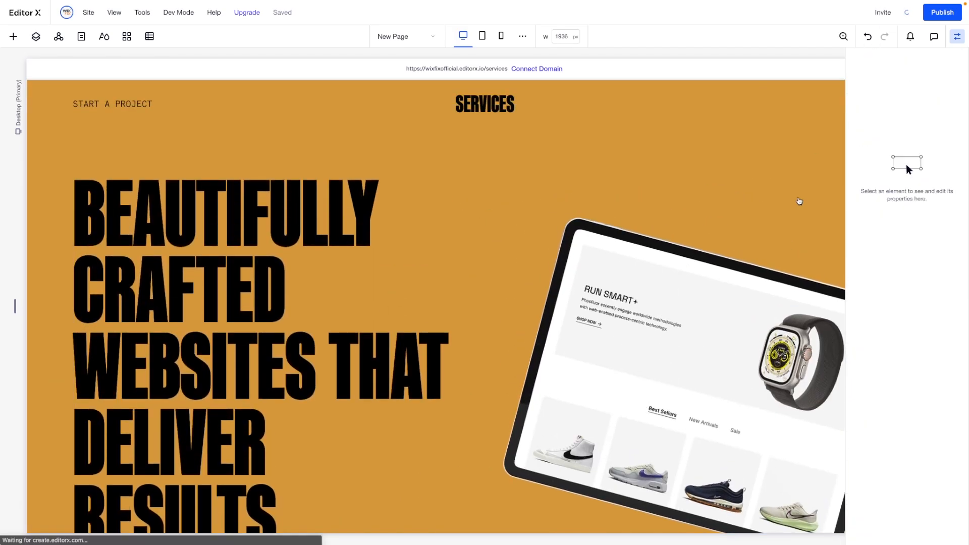
scroll(780, 178, down, 8)
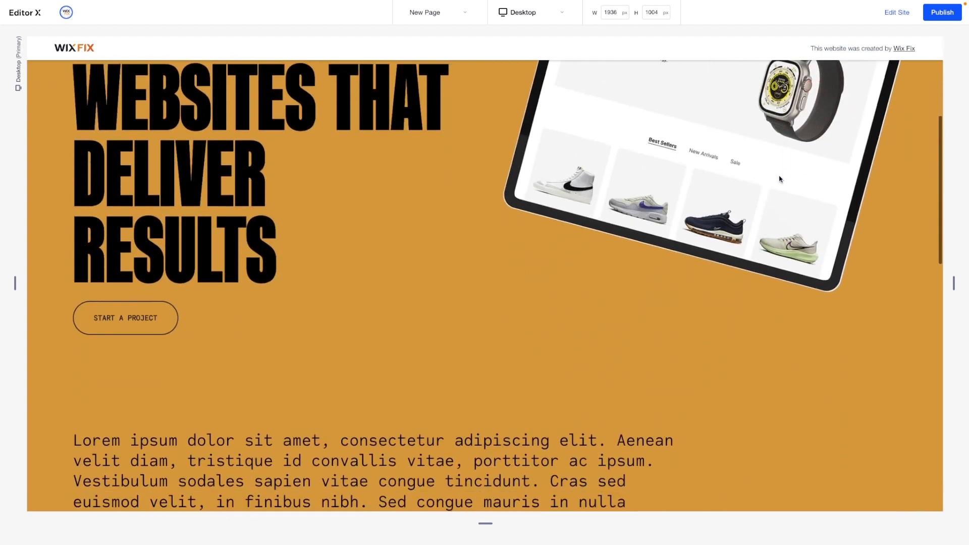
scroll(665, 207, down, 4)
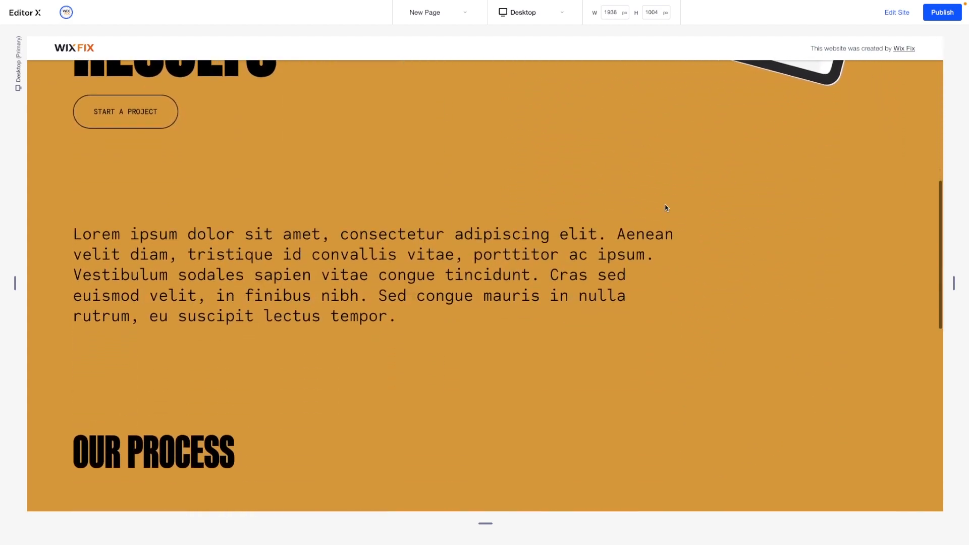
scroll(665, 208, down, 3)
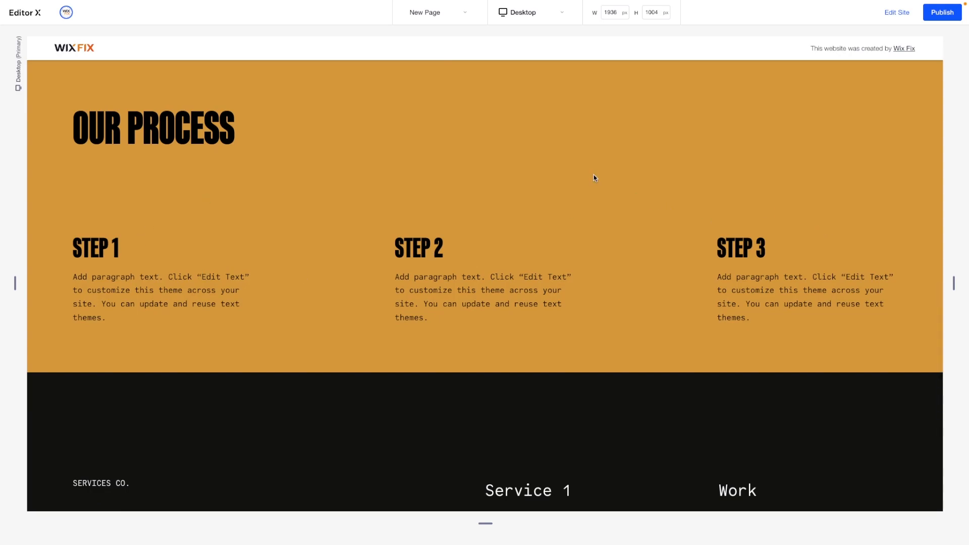
click(895, 13)
- Add a blank section below the OUR PROCESS section and fill its background with the theme orange
click(485, 222)
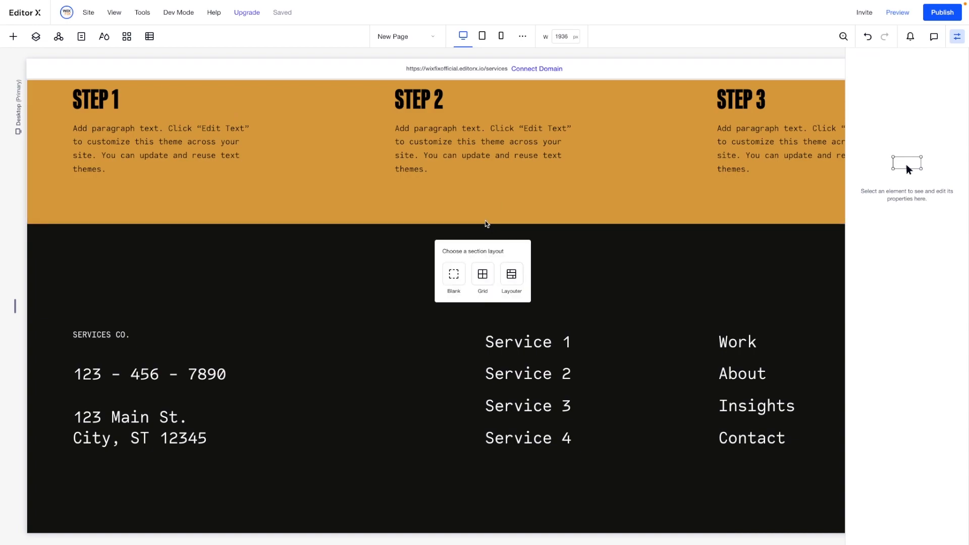
click(454, 274)
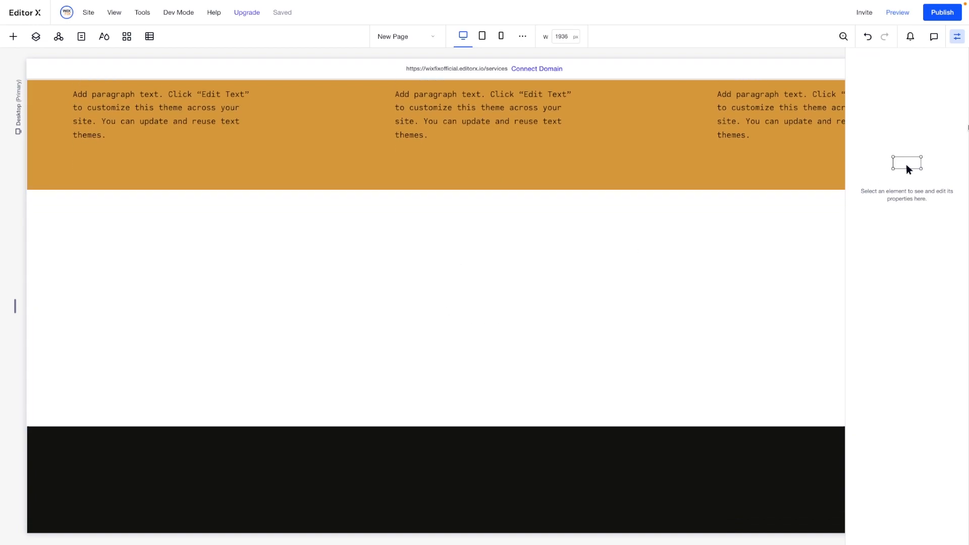
click(908, 96)
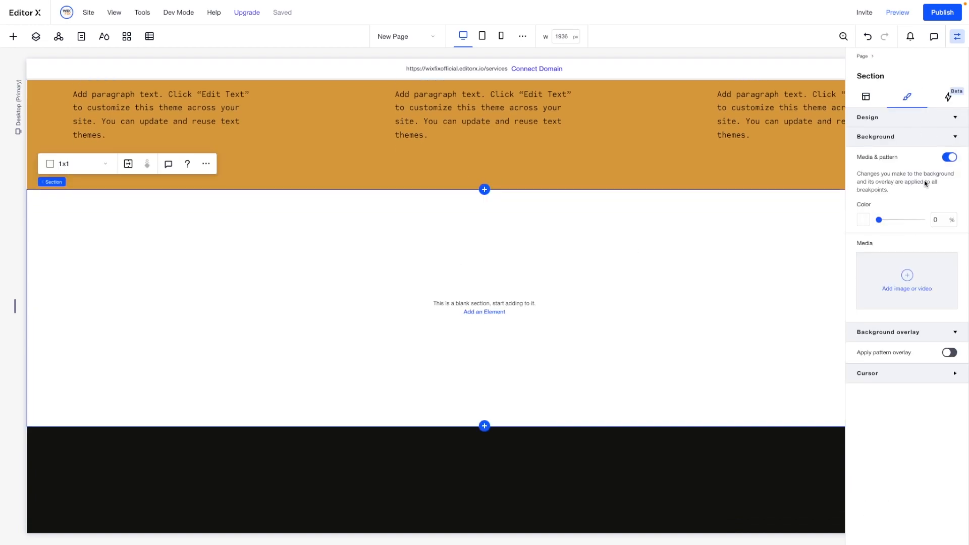
click(864, 220)
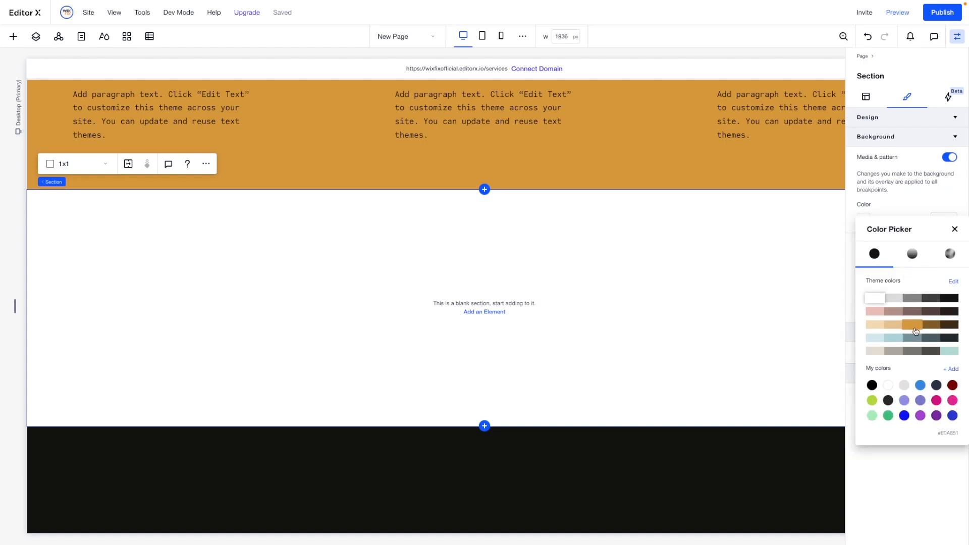
click(916, 331)
click(831, 207)
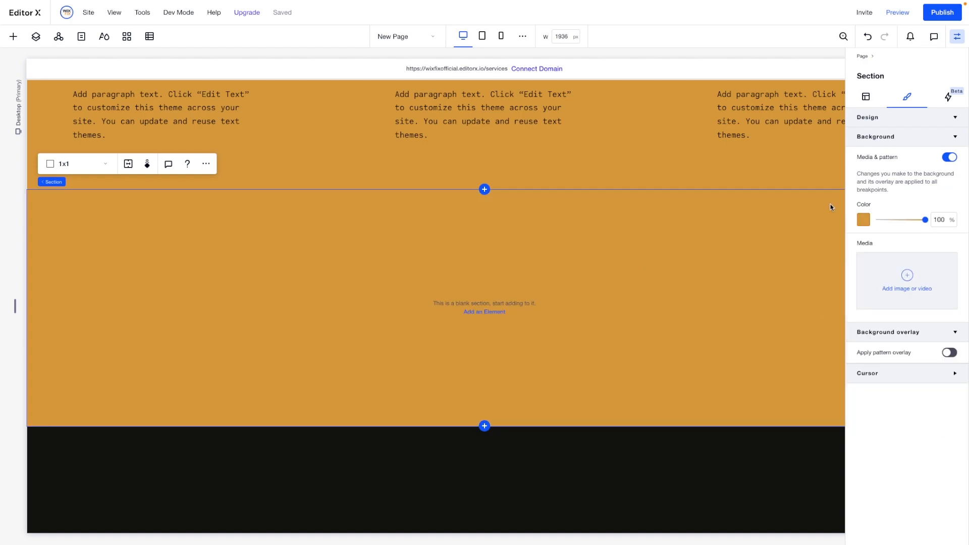
- Set the new section's minimum height to 900 px
click(866, 99)
click(953, 235)
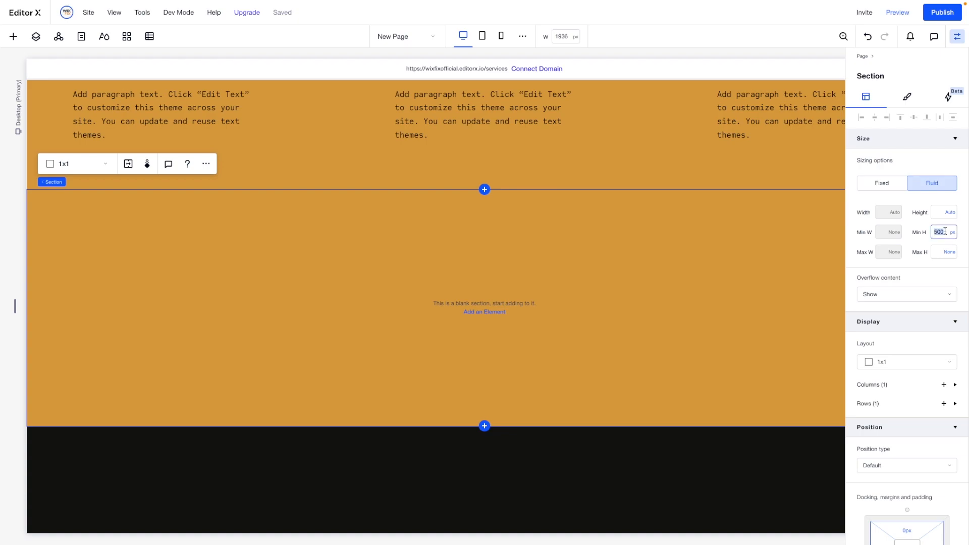
text(900)
key(Return)
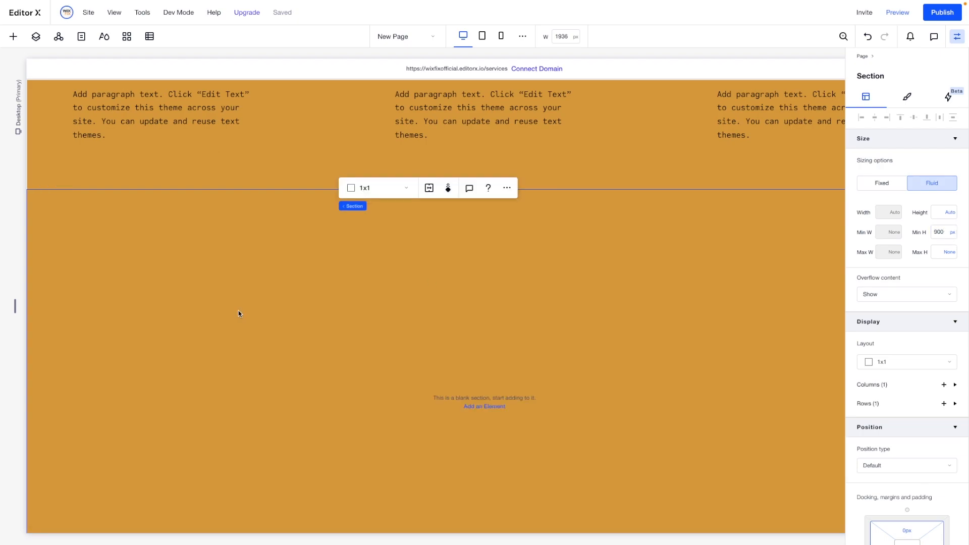
- Add a container to the new orange section and set its background opacity to 0%
scroll(239, 310, down, 2)
click(15, 37)
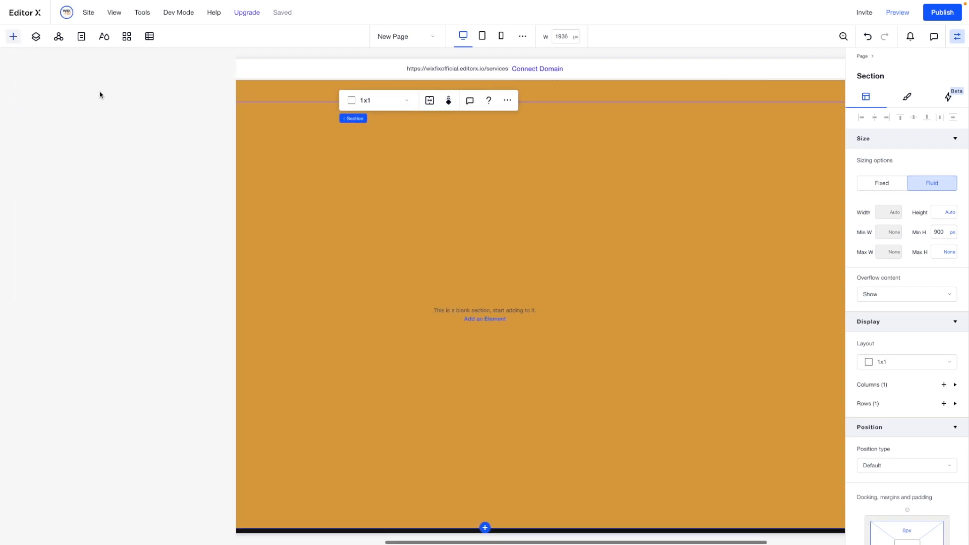
drag(155, 221, 489, 226)
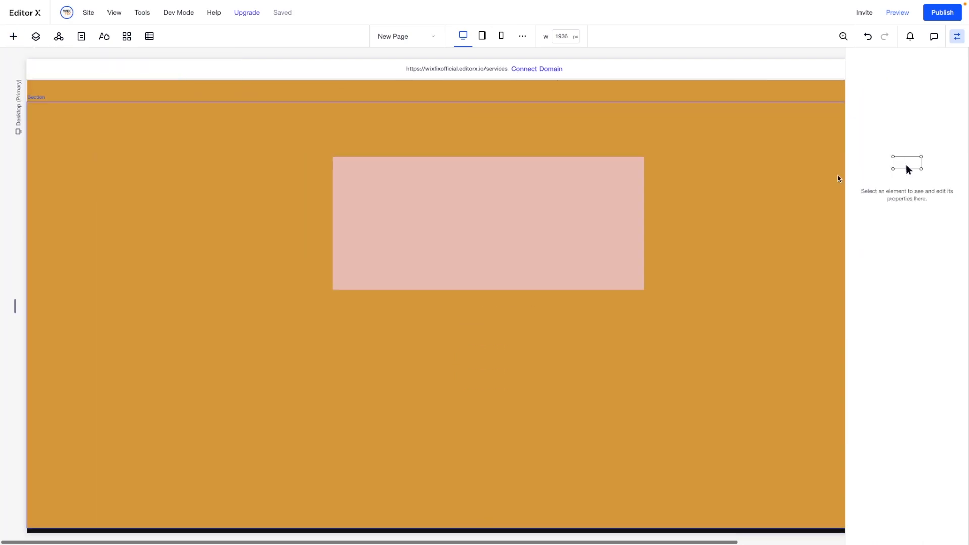
click(907, 96)
click(945, 174)
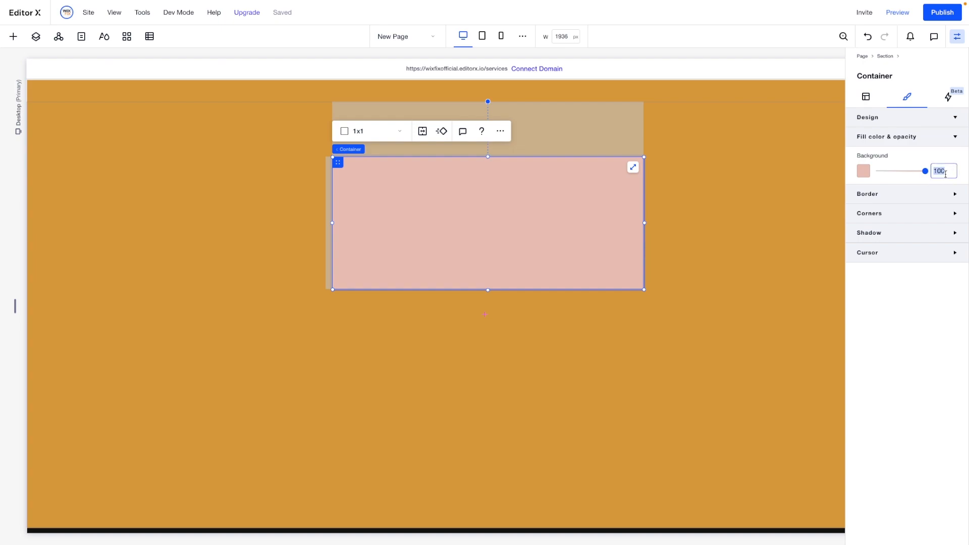
text(0)
- Set the new container's width to 90% and its minimum width to 900 px
click(866, 96)
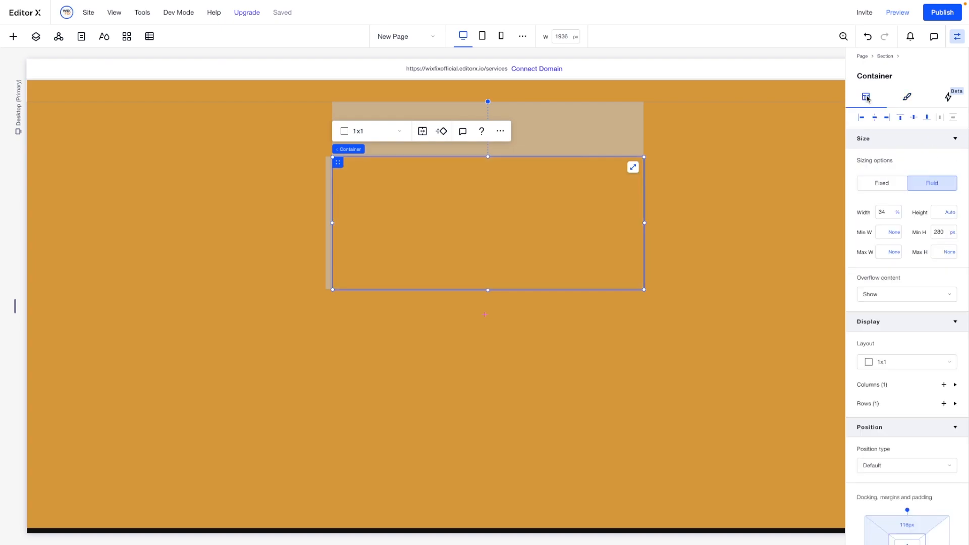
click(889, 210)
click(880, 234)
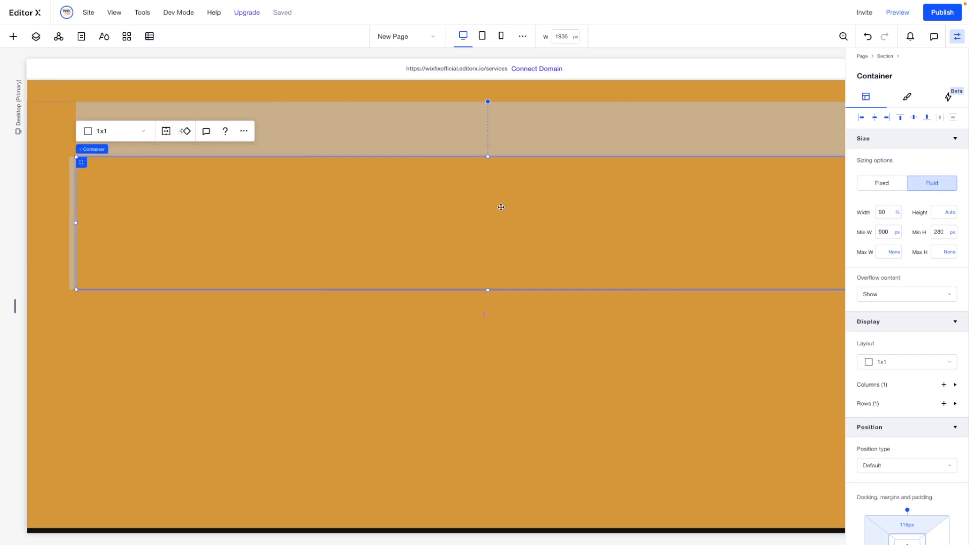
scroll(500, 207, up, 7)
scroll(246, 329, up, 5)
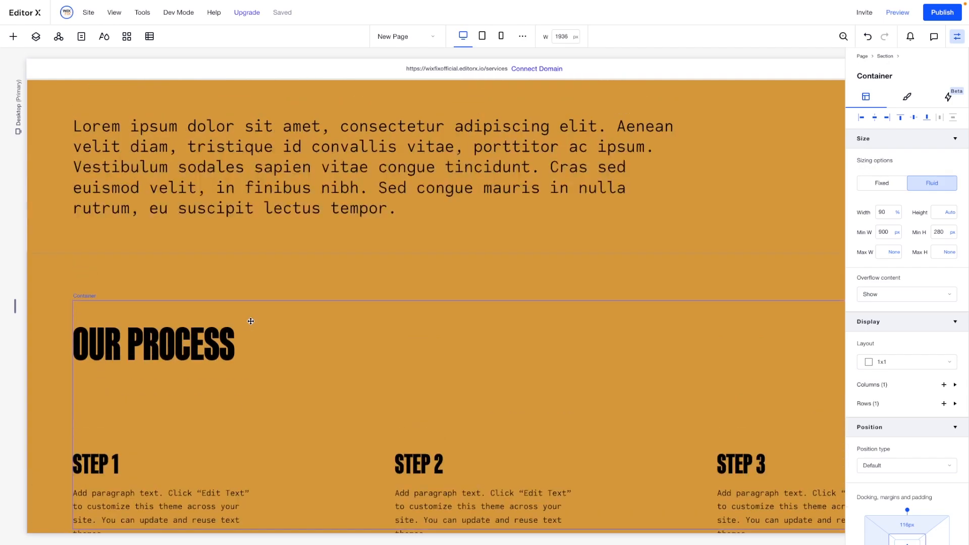
- Center the new container horizontally and align it to the top edge of its section
scroll(74, 116, down, 4)
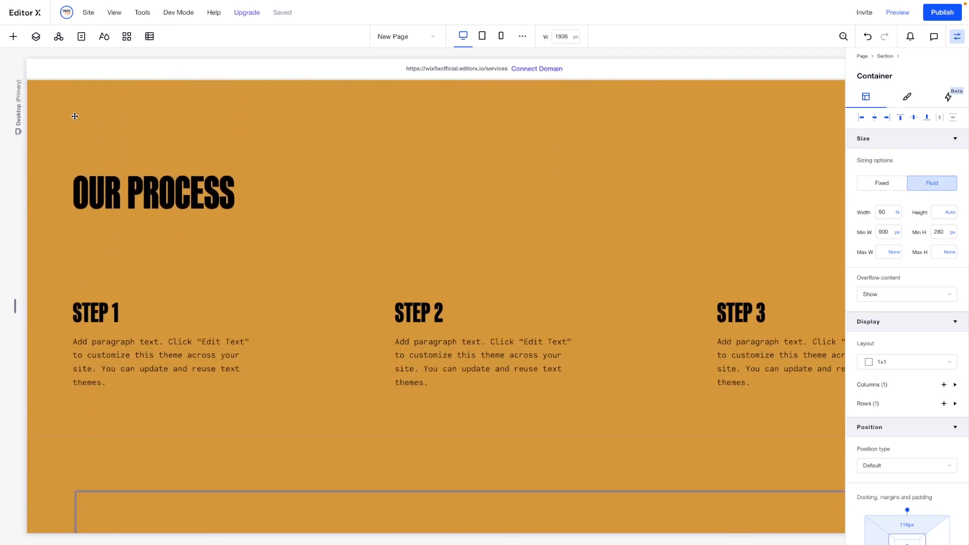
click(875, 118)
click(914, 118)
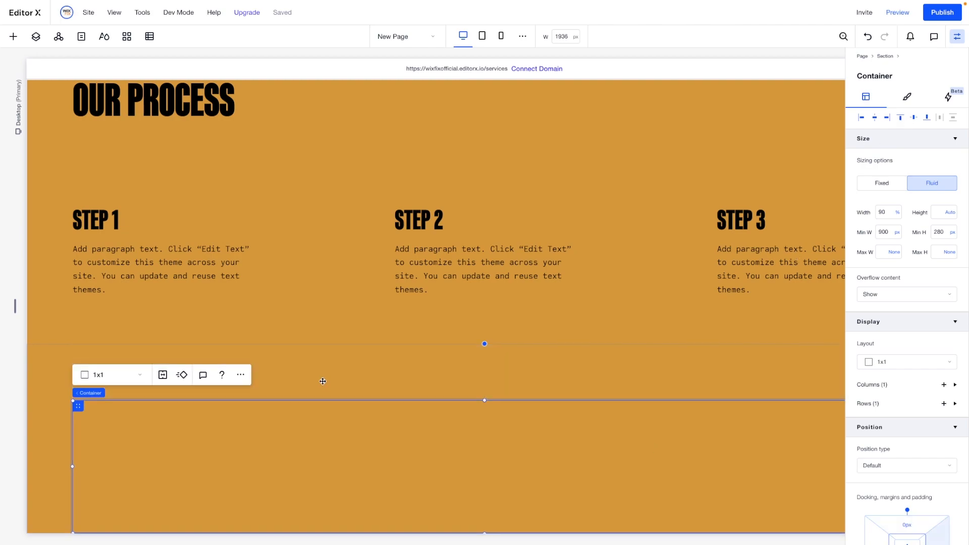
- Set the container's minimum height to 80 vh
scroll(507, 308, down, 3)
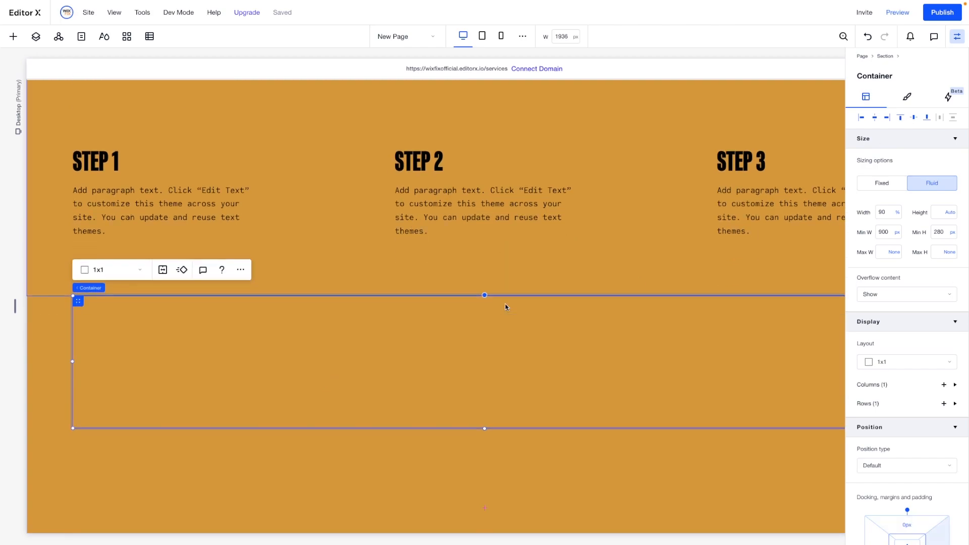
click(946, 231)
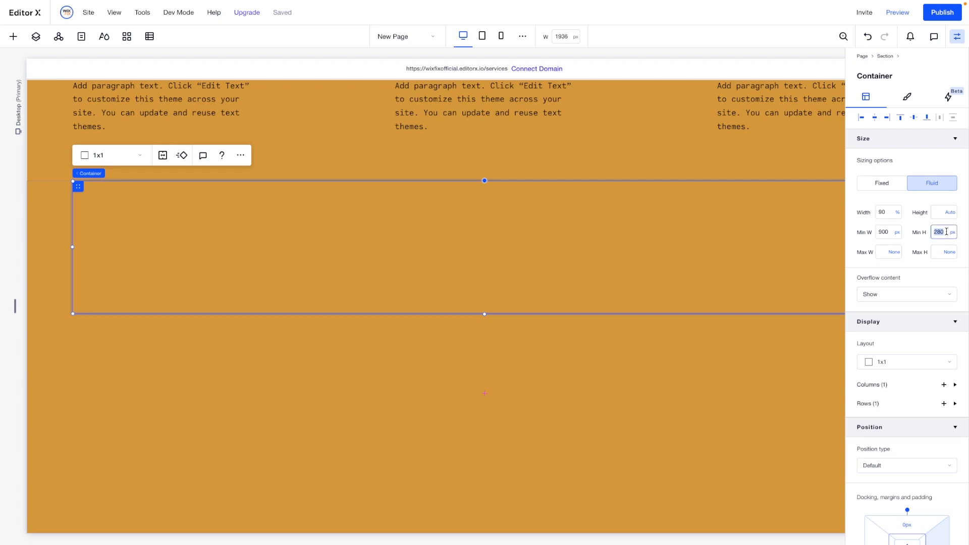
text(80 vh)
click(515, 235)
scroll(516, 238, down, 1)
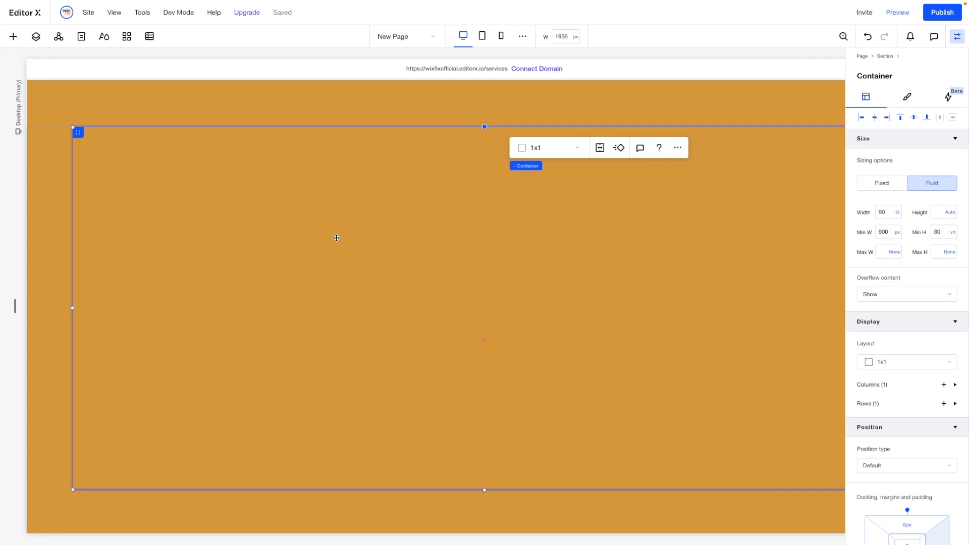
- Apply a 2x1 layout to the container with a 100 px horizontal gap between the columns
click(353, 151)
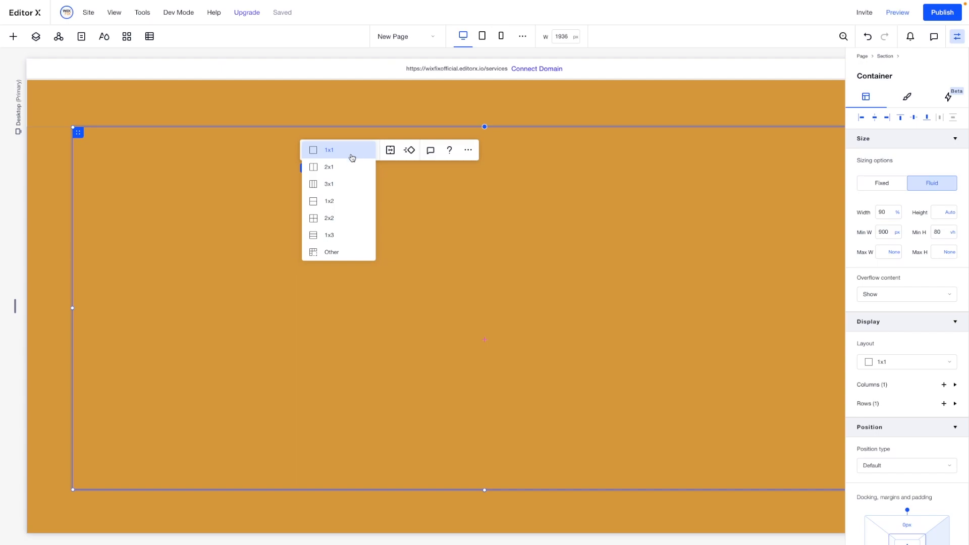
click(348, 167)
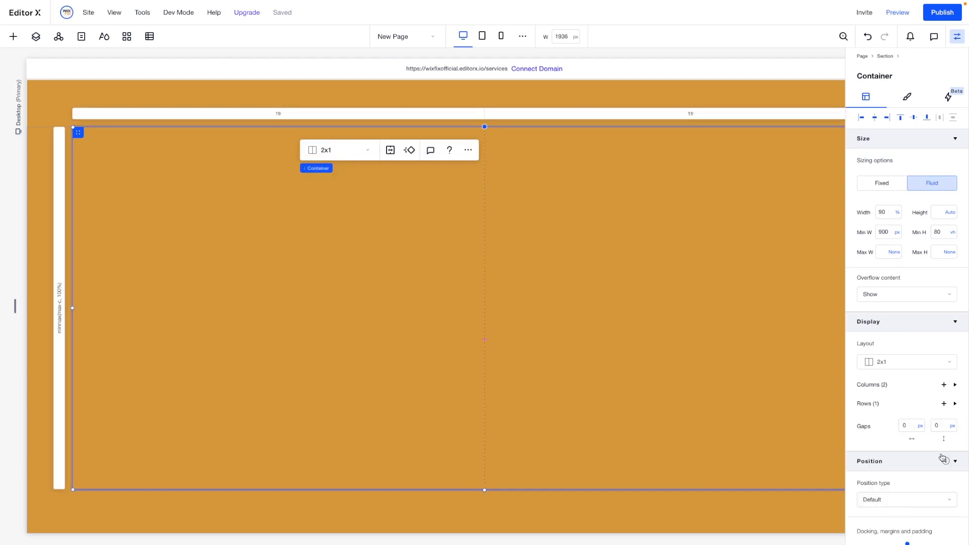
click(914, 426)
text(100)
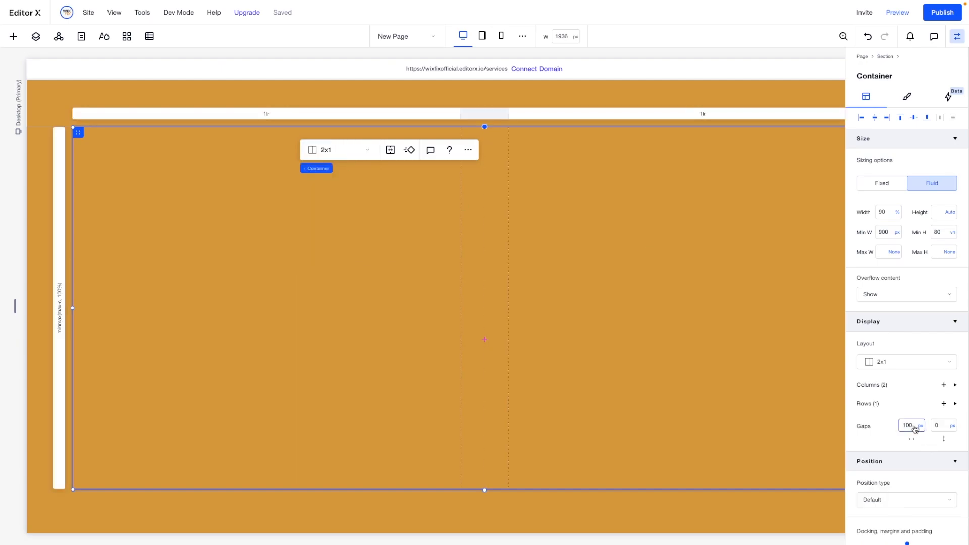
- Set the container's second column width to 2 fr
click(696, 113)
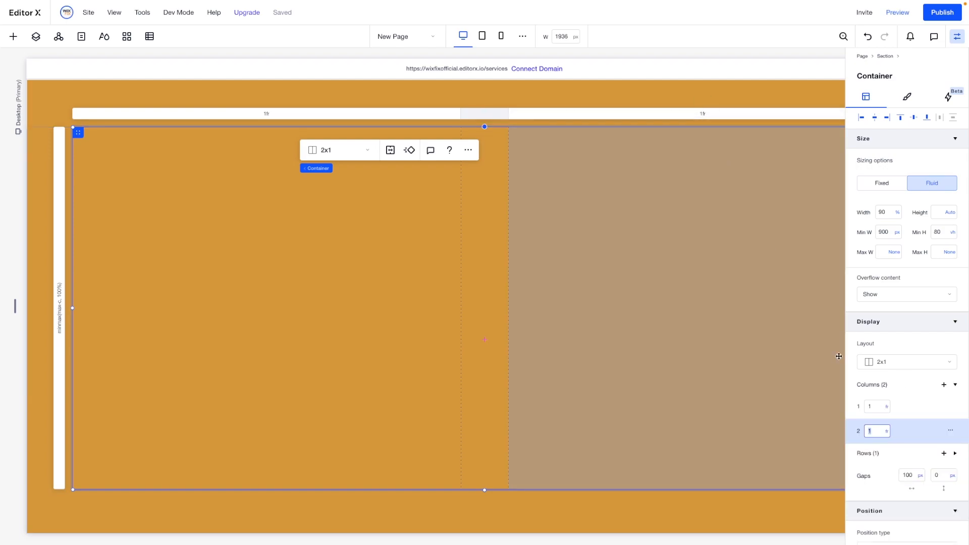
key(Return)
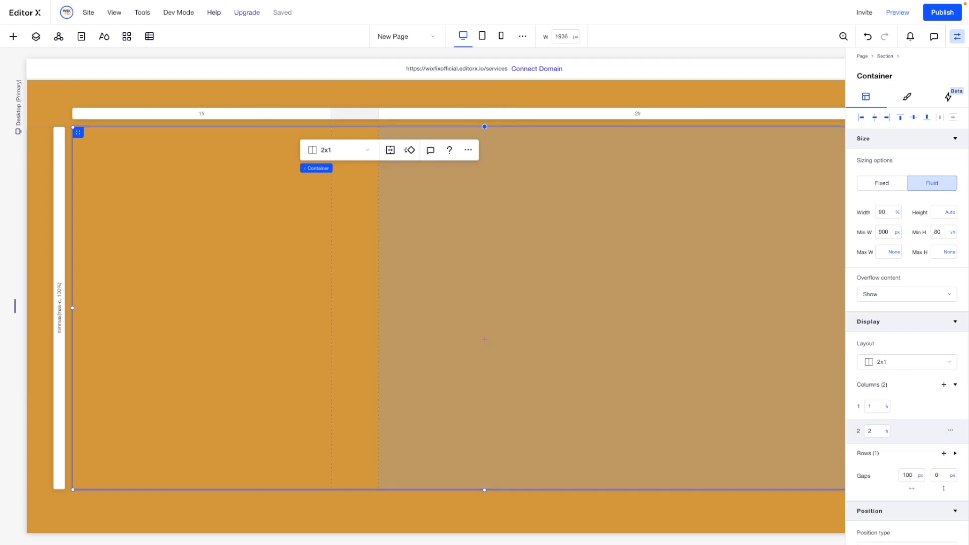
scroll(494, 279, right, 3)
scroll(493, 279, left, 3)
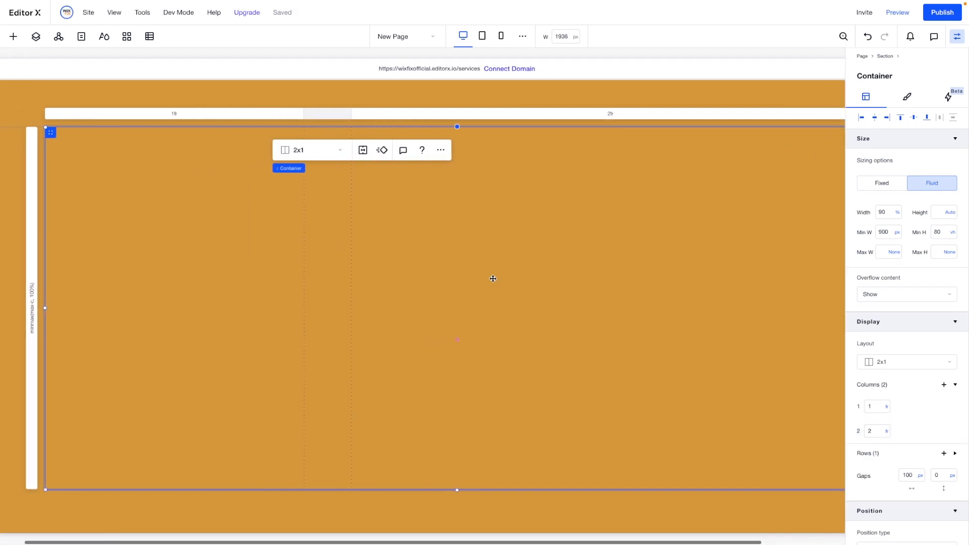
scroll(526, 252, left, 1)
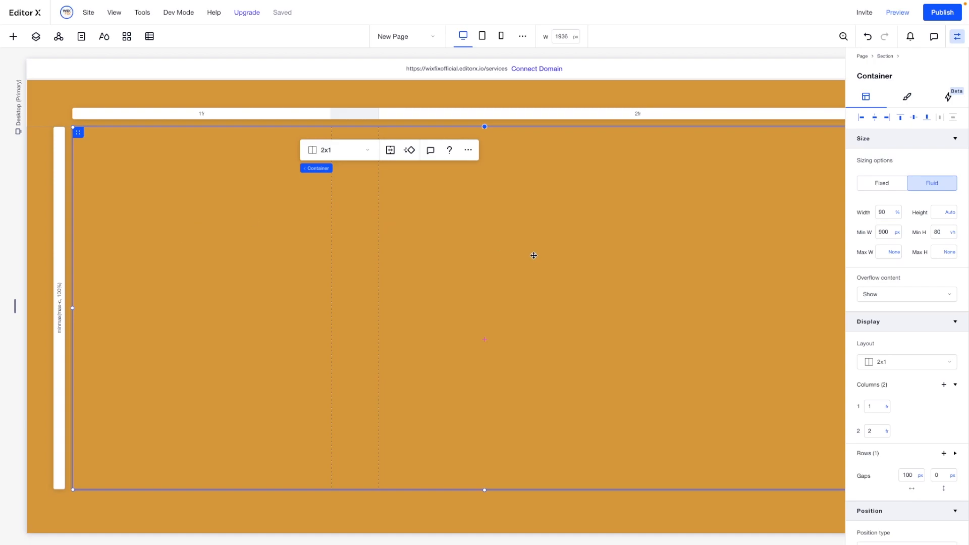
scroll(533, 255, right, 4)
scroll(534, 255, left, 2)
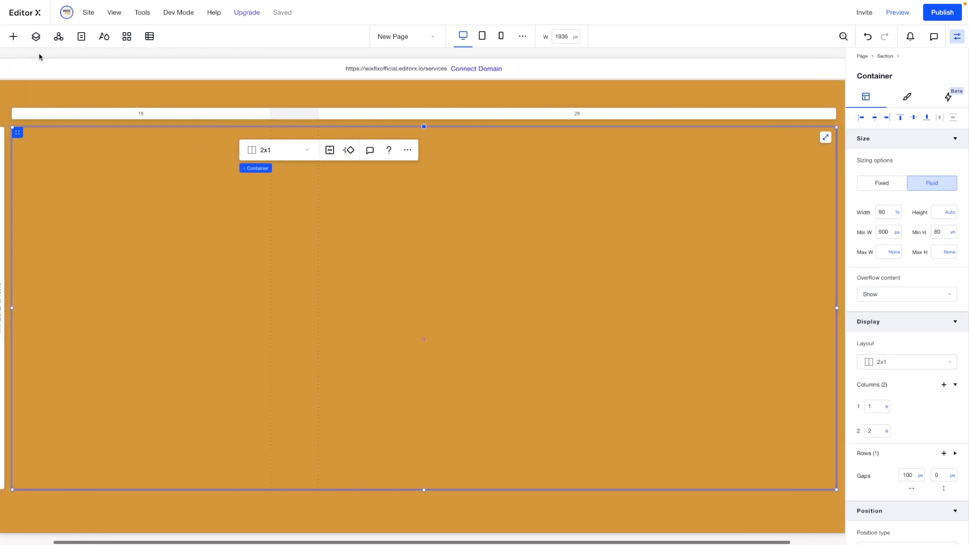
- Add an image to the container's second column and stretch it to fill the cell
click(13, 36)
drag(121, 174, 544, 277)
click(624, 226)
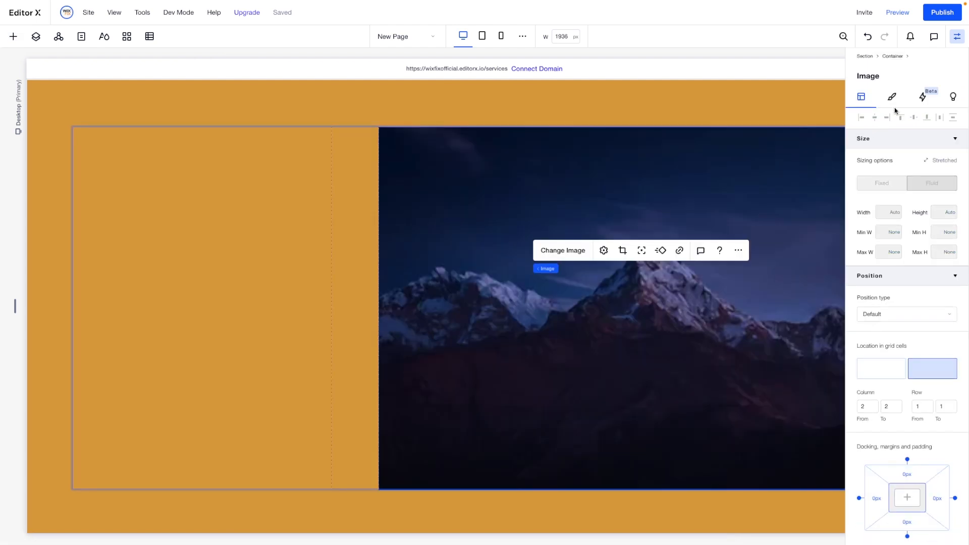
- Round all four corners of the image with a 24 px radius
click(891, 96)
click(865, 262)
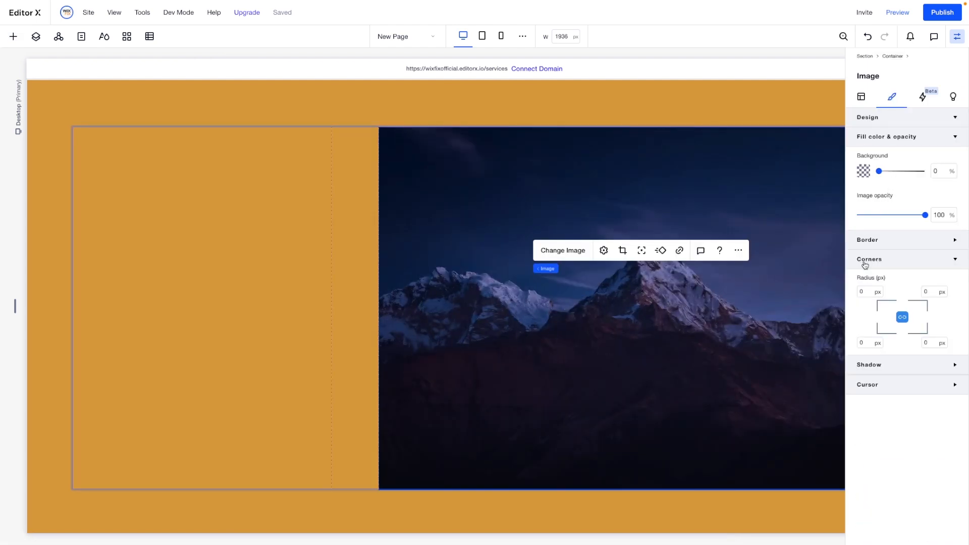
key(Return)
- Replace the mountain image with the office meeting photo showing sticky notes on the wall
click(570, 254)
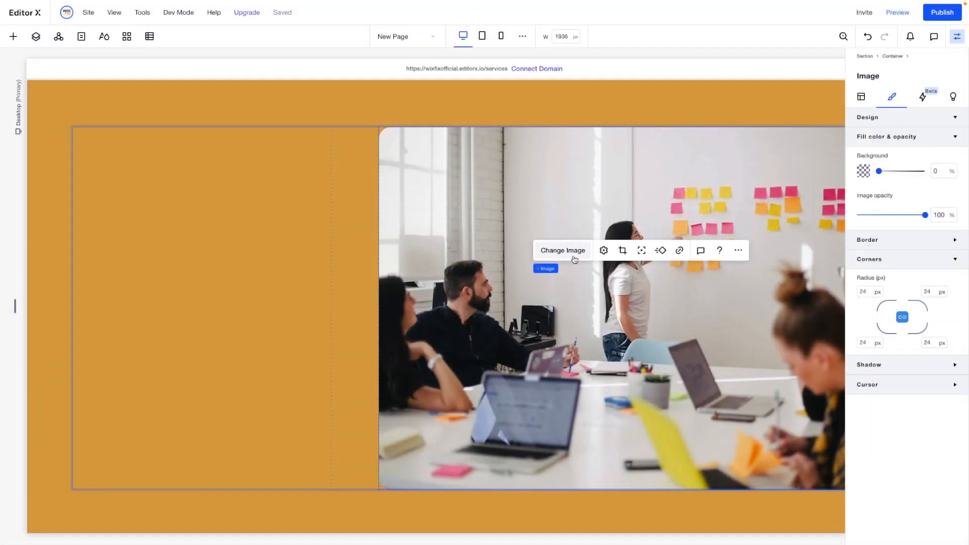
scroll(575, 256, right, 3)
scroll(574, 259, left, 3)
scroll(575, 259, right, 2)
scroll(575, 259, left, 2)
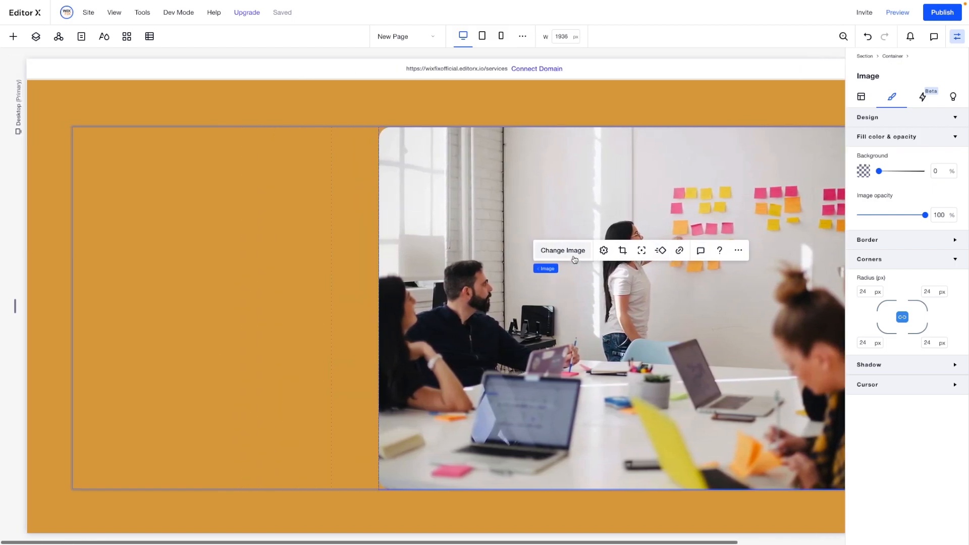
- Copy the STEP 1 text stack, paste it into the 2x1 container and move it into the first column
scroll(197, 245, up, 5)
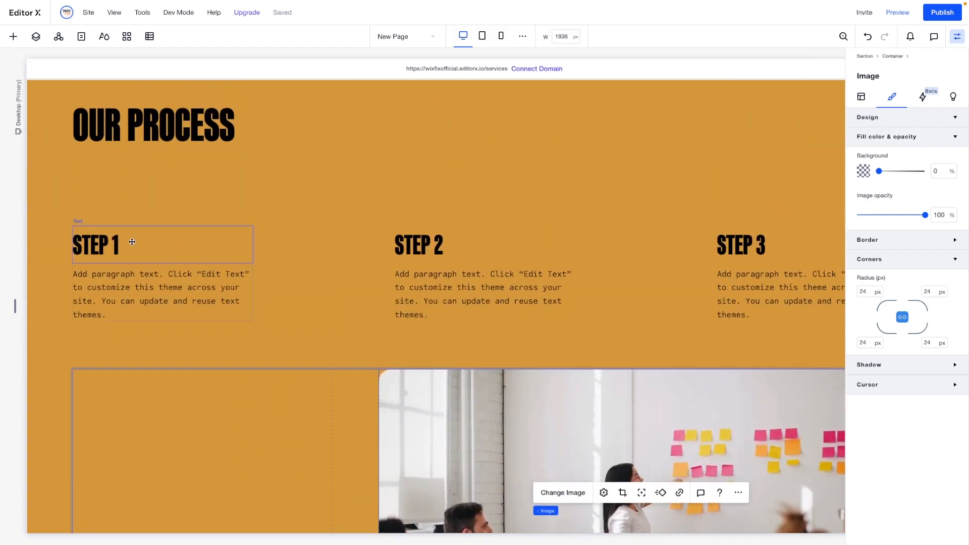
click(105, 266)
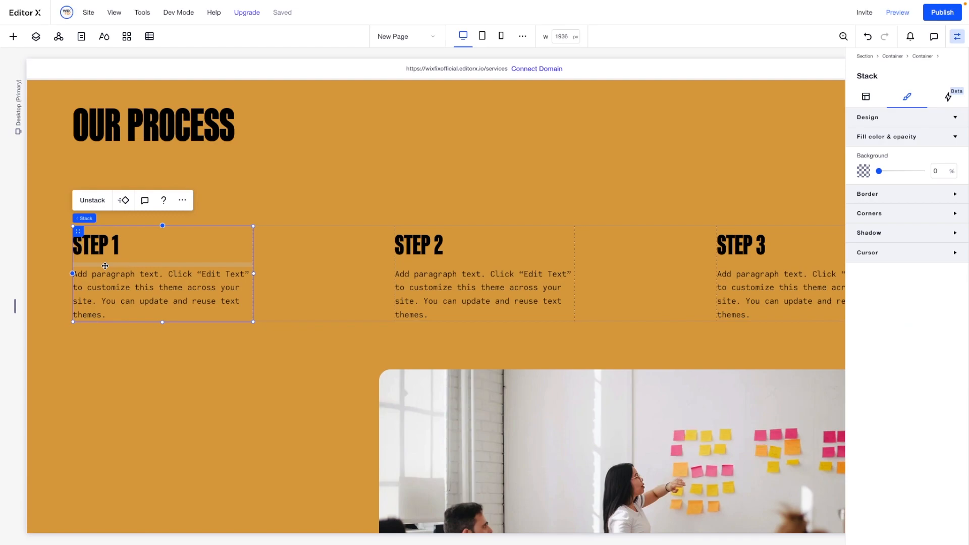
scroll(105, 266, down, 3)
click(119, 296)
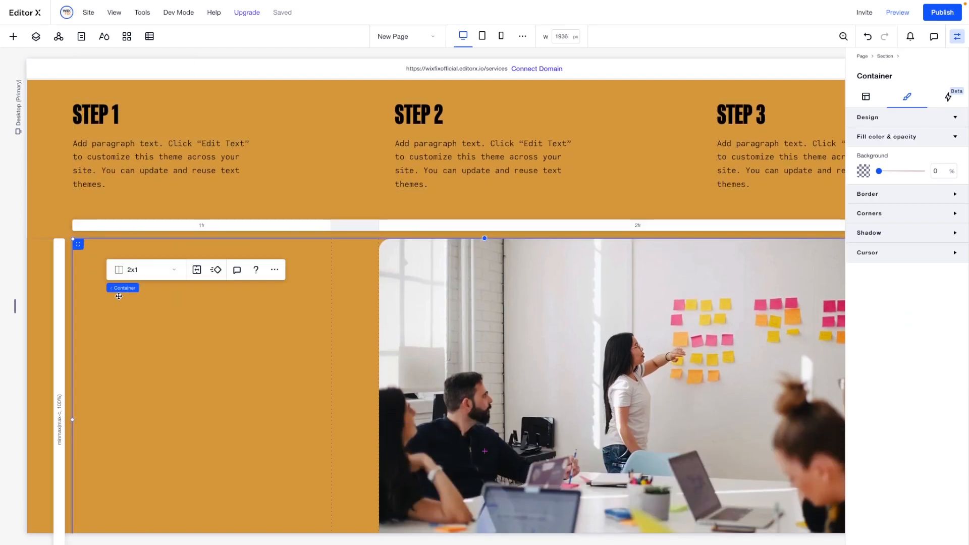
key(ctrl+v)
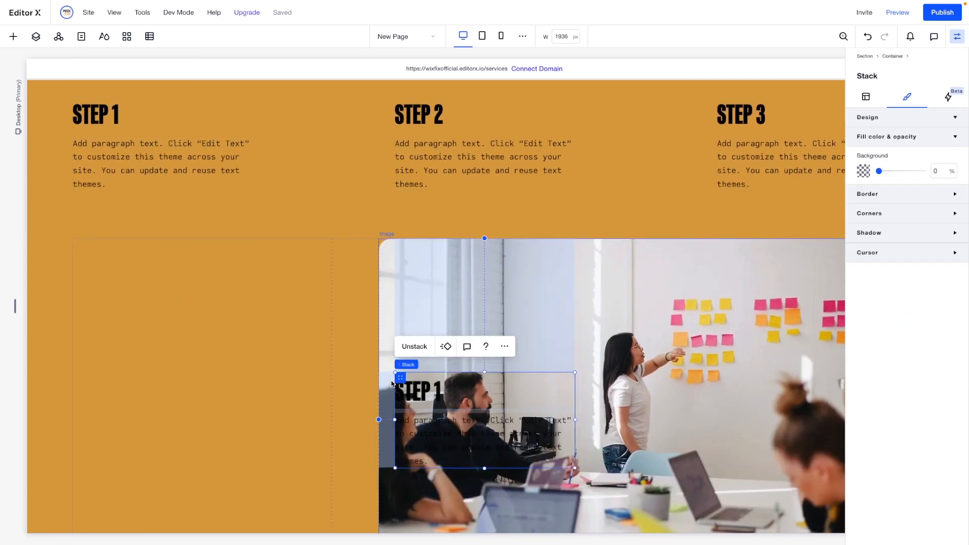
drag(400, 378, 114, 291)
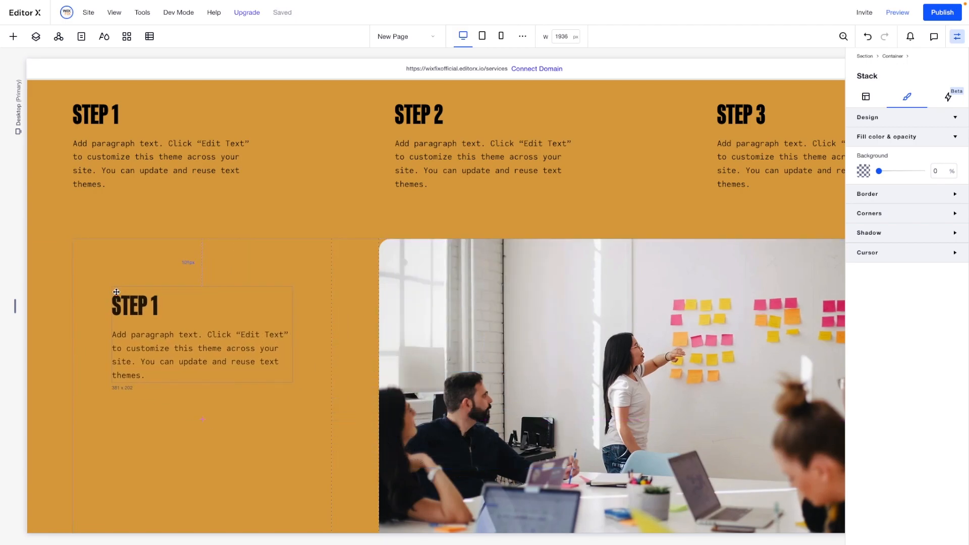
- Align the pasted stack to its cell's left and top edges and widen it to the full column width
click(869, 98)
click(861, 118)
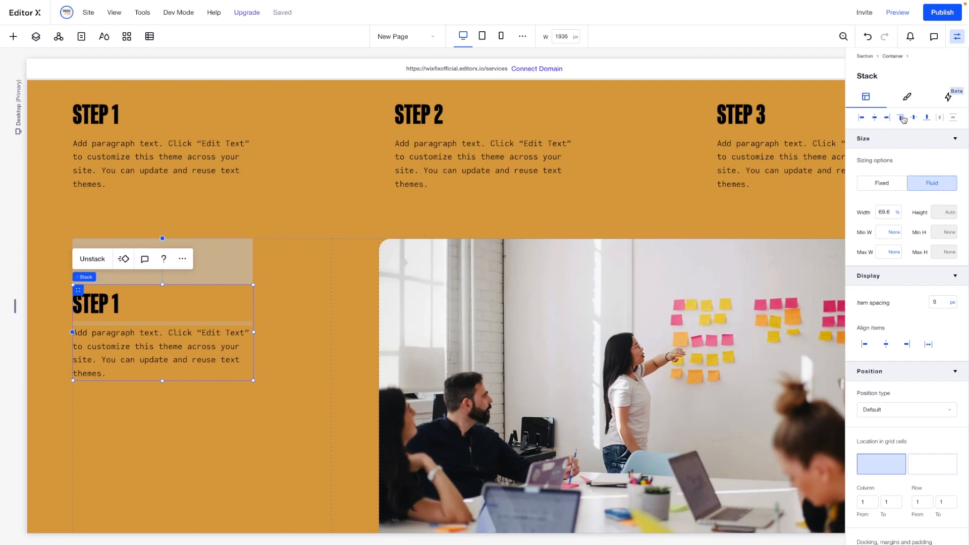
click(900, 117)
click(885, 213)
text(10)
key(Return)
- Change the pasted stack's heading to "DEDICATED TEAM"
double_click(229, 264)
text(De)
key(BackSpace)
text(EDICATED TEAM)
- Replace the paragraph under the DEDICATED TEAM heading with Lorem ipsum text, from "Lorem ipsum dolor sit amet" to "per inceptos himenaeos."
double_click(137, 296)
double_click(136, 296)
key(ctrl+a)
text(Lorem ipsum dolor sit amet, consectetur adipiscing elit. Aenean velit diam, tristique id convallis vitae, porttitor ac ipsum. Vestibulum sodales sapien vitae congue tincidunt. Cras sed euismod velit, in finibus nibh. Sed congue mauris in nulla rutrum, eu suscipit lectus tempor. Class aptent taciti sociosqu ad litora torquent per conubia nostra, per inceptos himenaeos.)
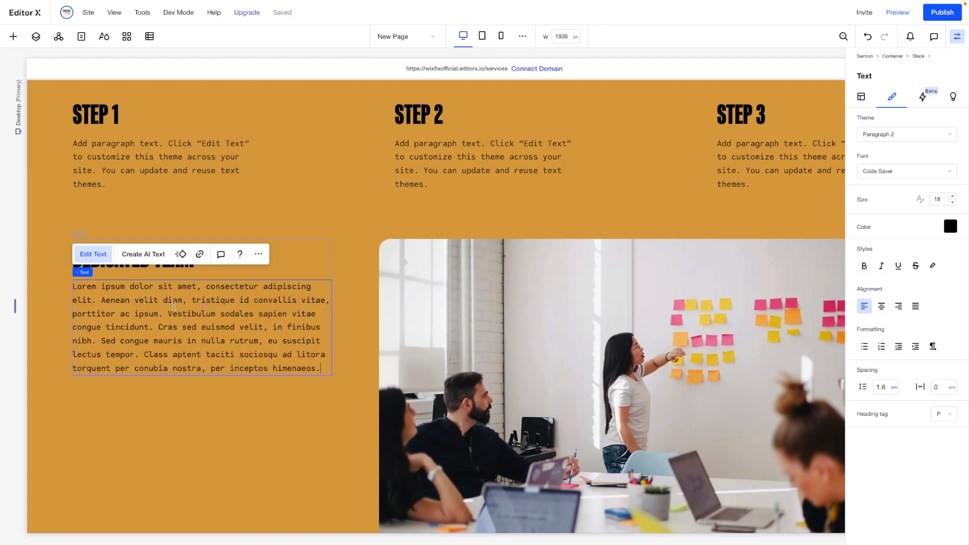
- Give the 2x1 container top and bottom margins of 5.2vw
click(285, 426)
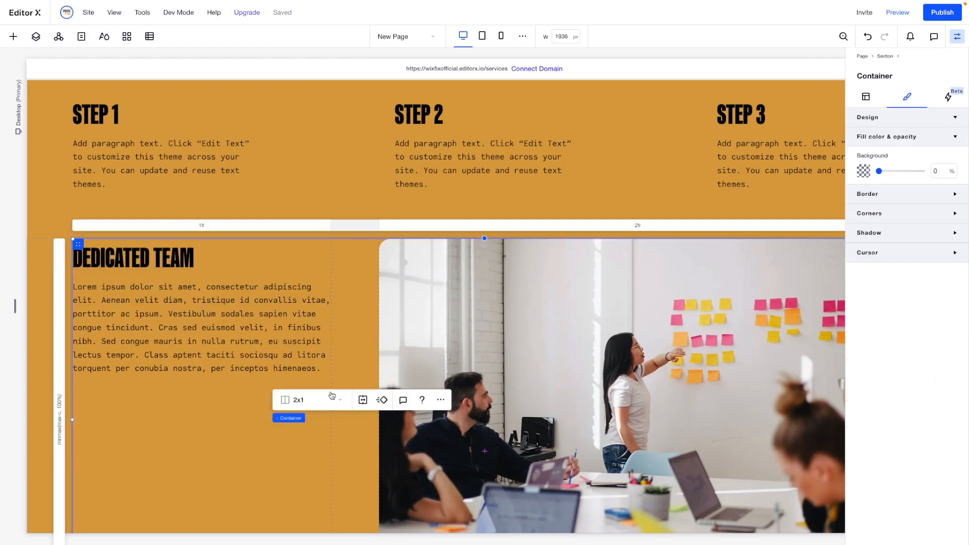
click(351, 333)
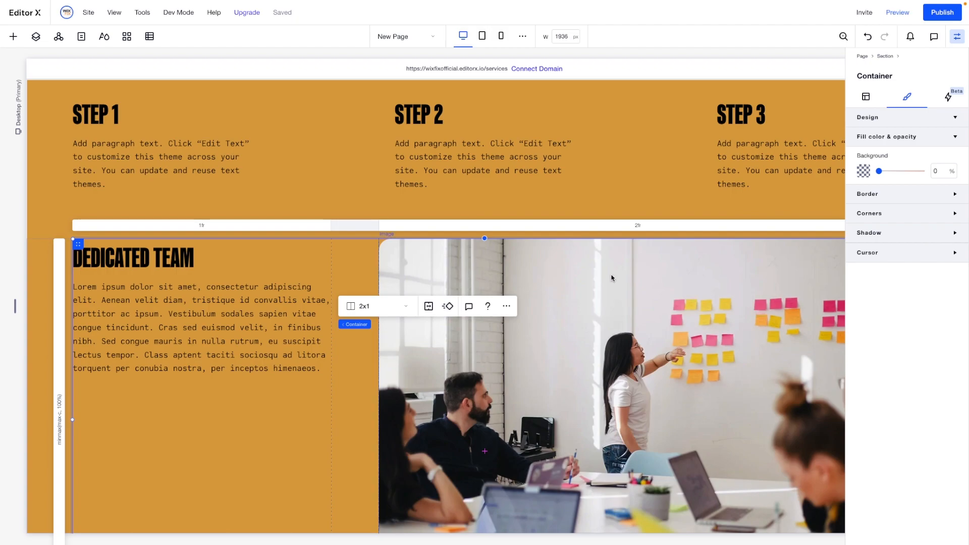
click(865, 98)
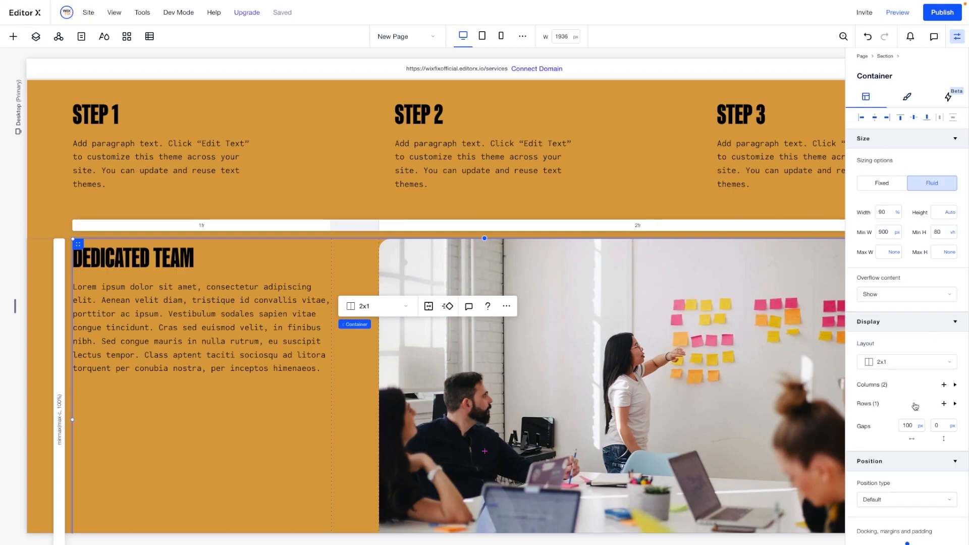
scroll(909, 488, down, 5)
click(914, 261)
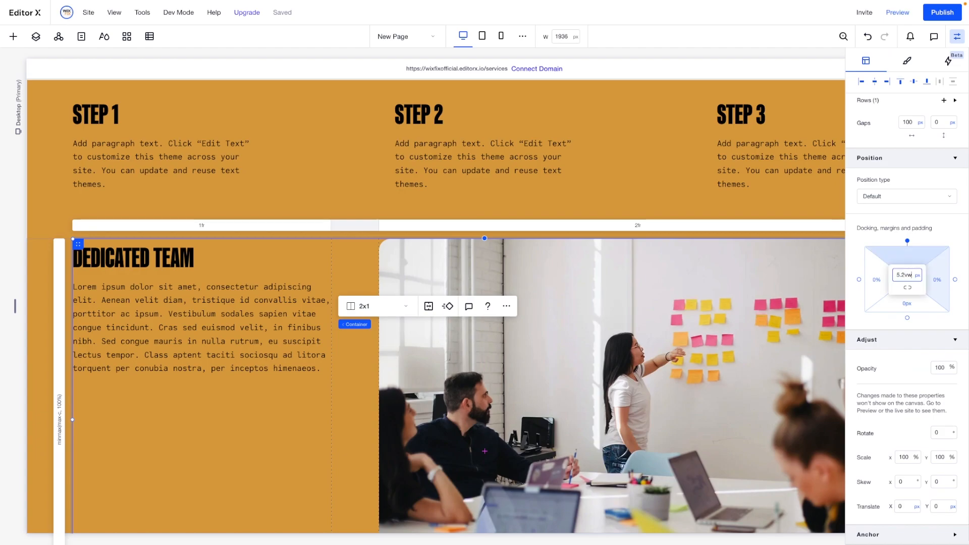
key(Tab)
click(915, 304)
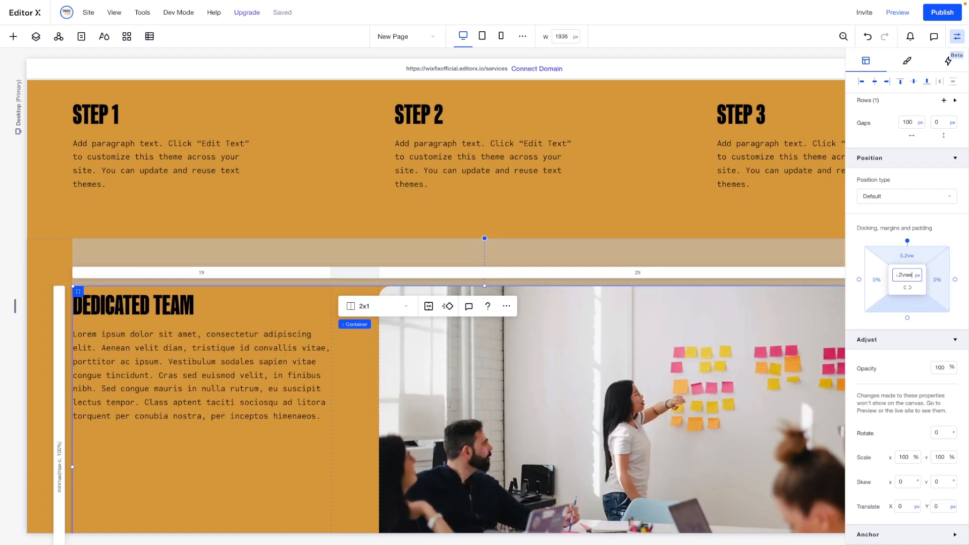
key(Return)
- Set the minimum height of the section around the DEDICATED TEAM container to None and check its spacing above the footer
click(58, 249)
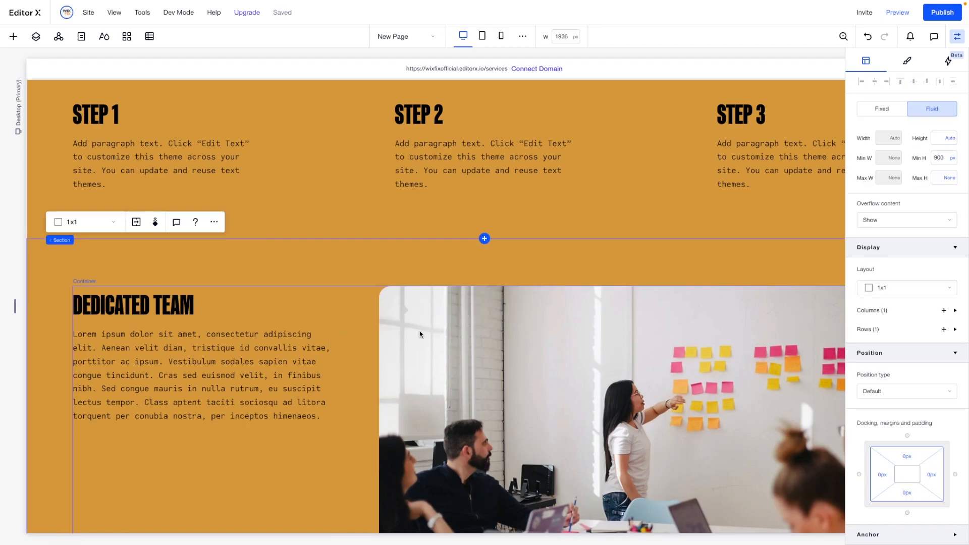
click(44, 271)
click(953, 159)
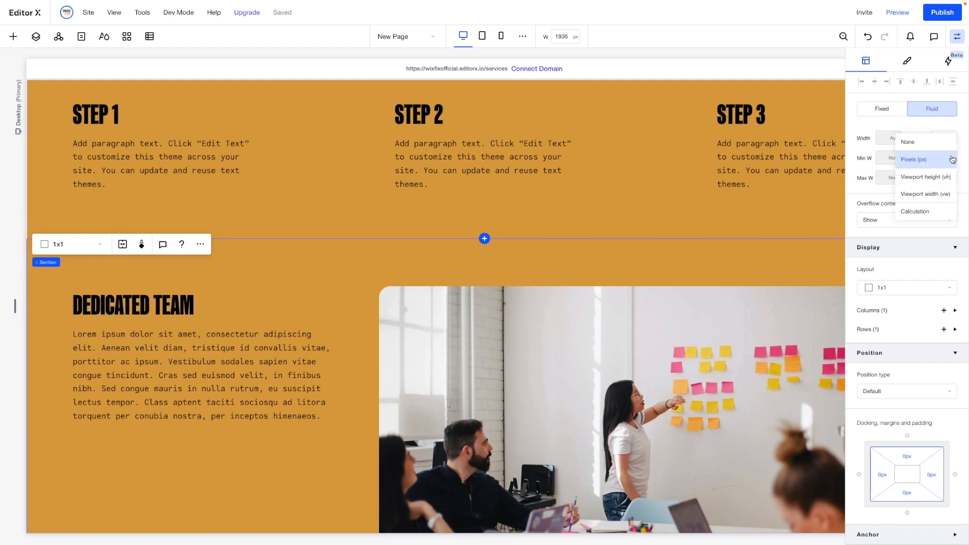
click(914, 147)
scroll(383, 303, down, 5)
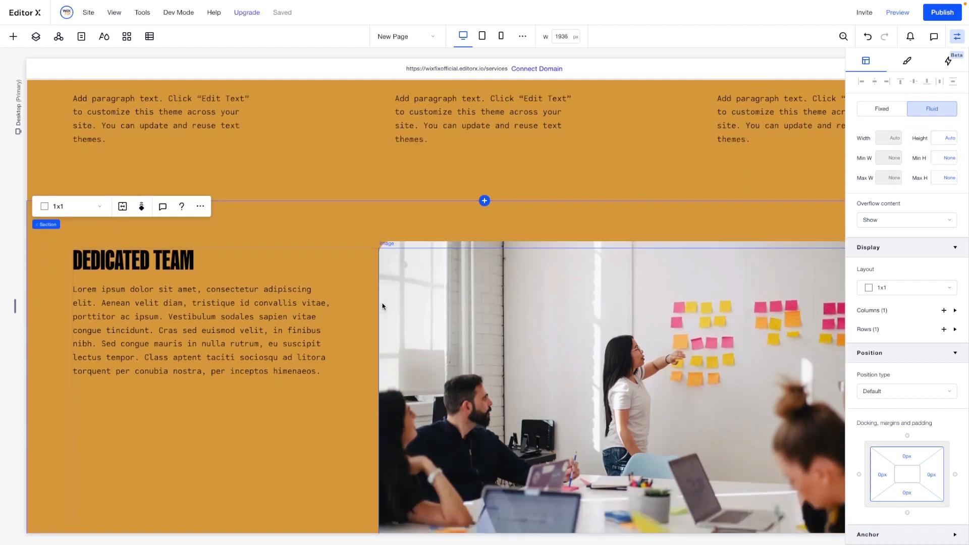
scroll(382, 303, up, 5)
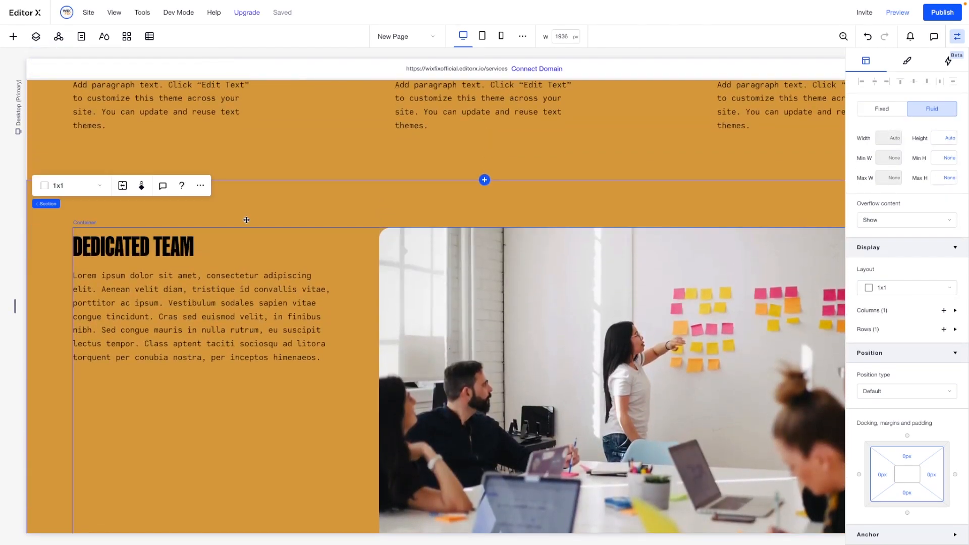
scroll(231, 201, down, 5)
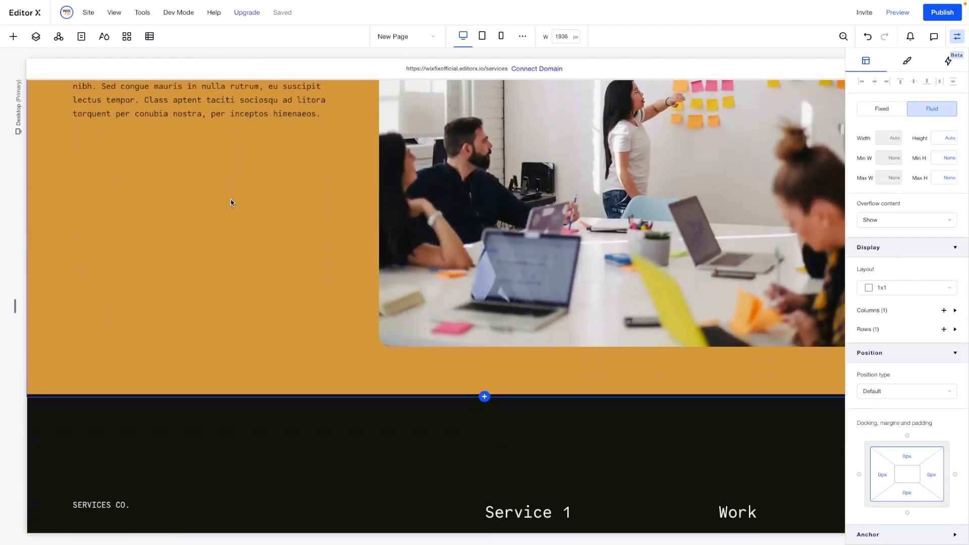
scroll(231, 201, up, 6)
click(150, 239)
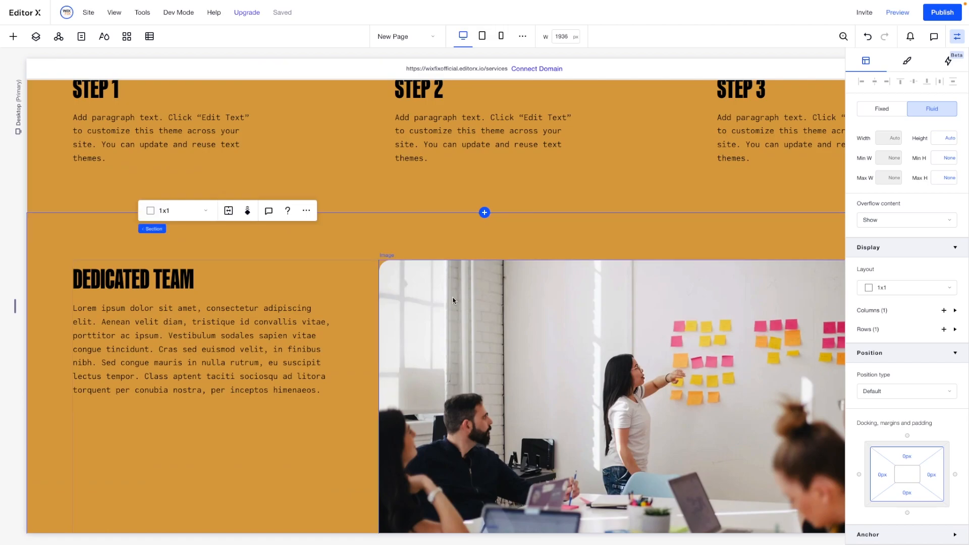
- Duplicate the DEDICATED TEAM section below the original and set the copy's first column to 2fr and second column to 1fr
scroll(453, 300, down, 3)
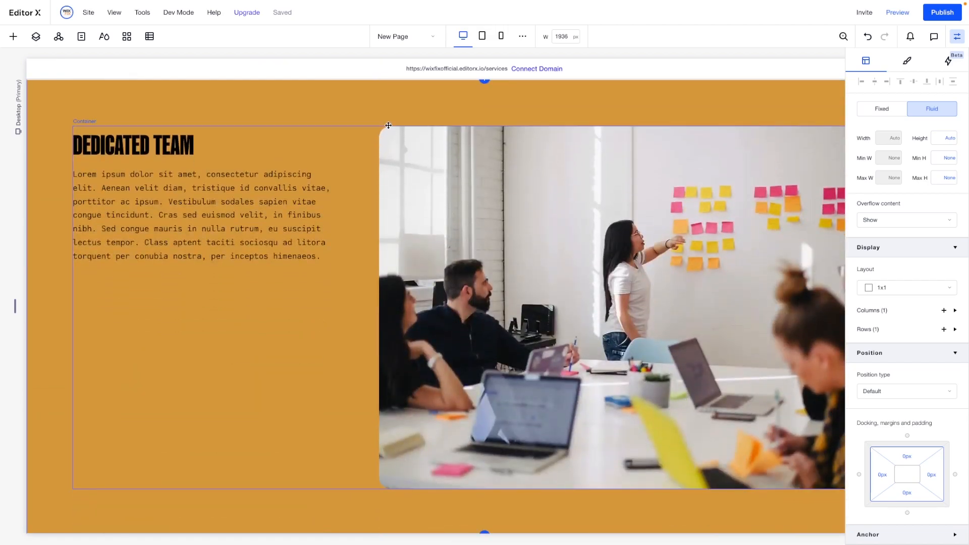
scroll(432, 155, up, 2)
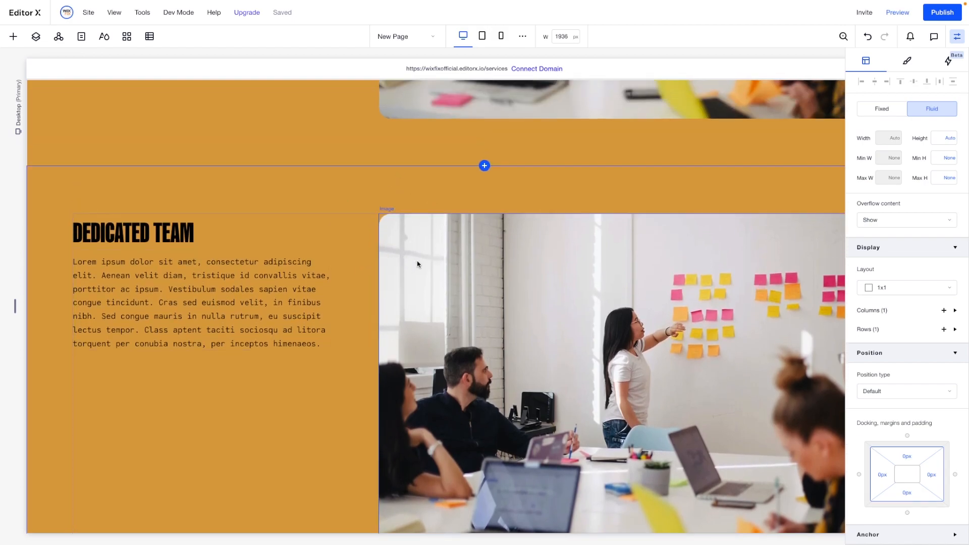
click(355, 240)
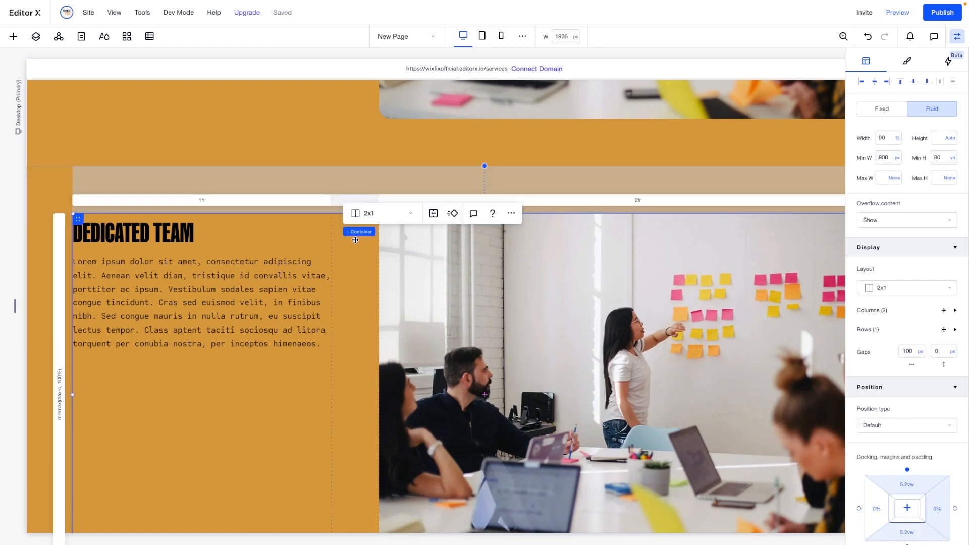
click(619, 202)
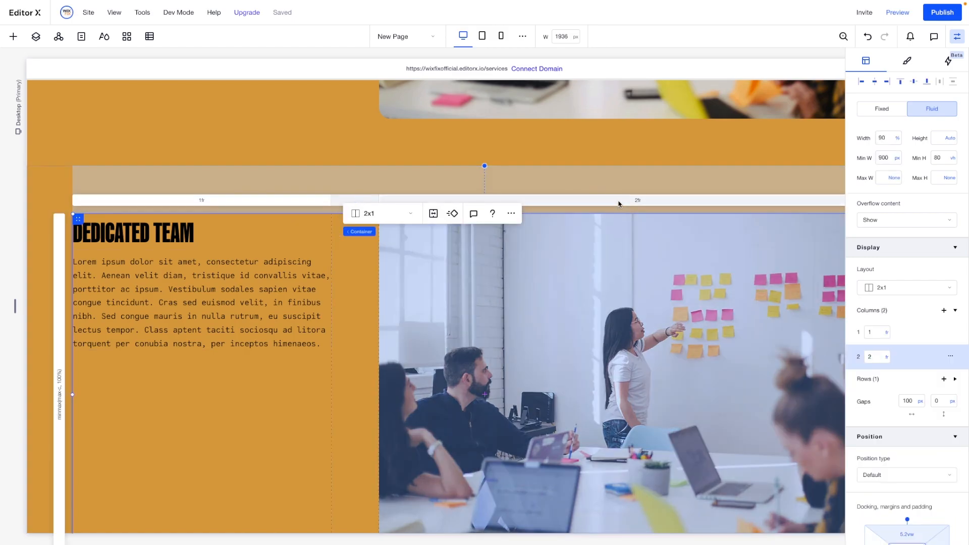
text(1)
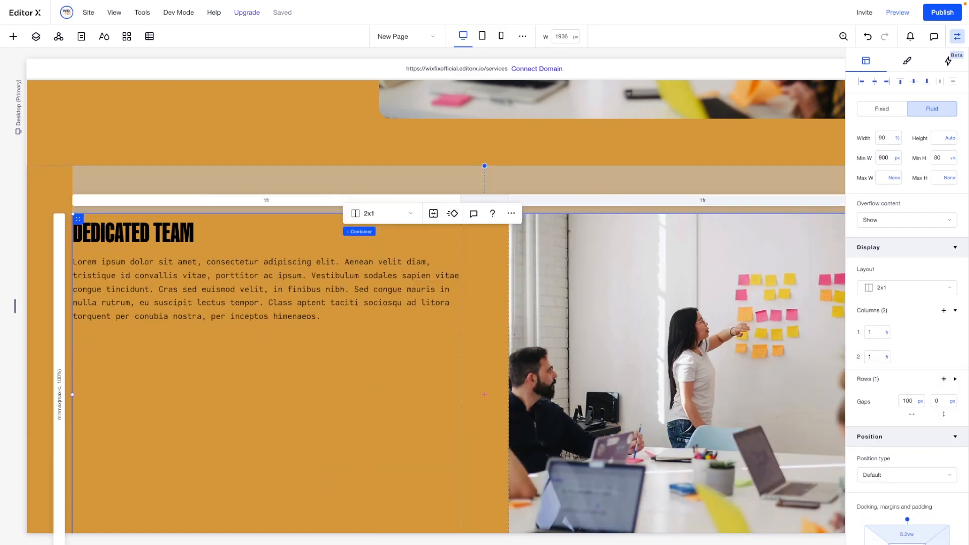
click(315, 201)
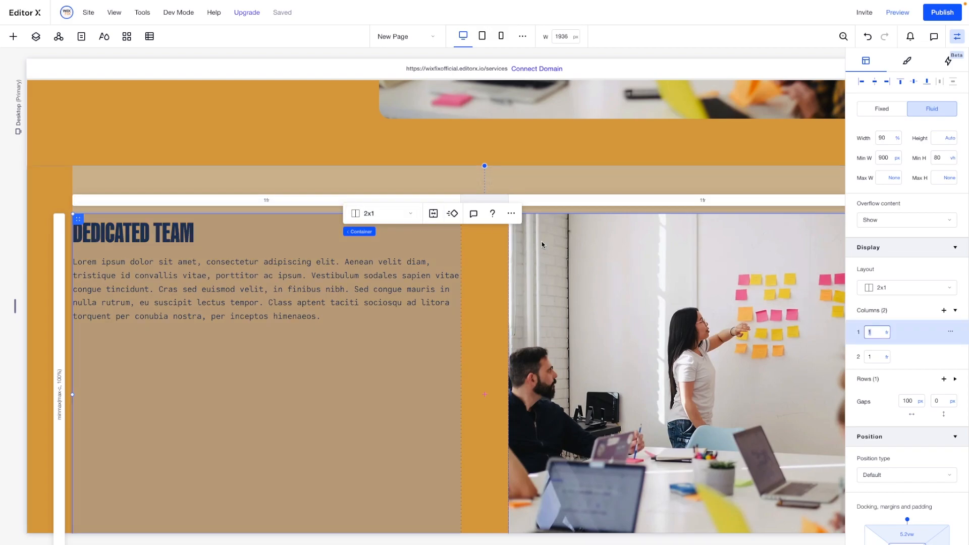
text(2)
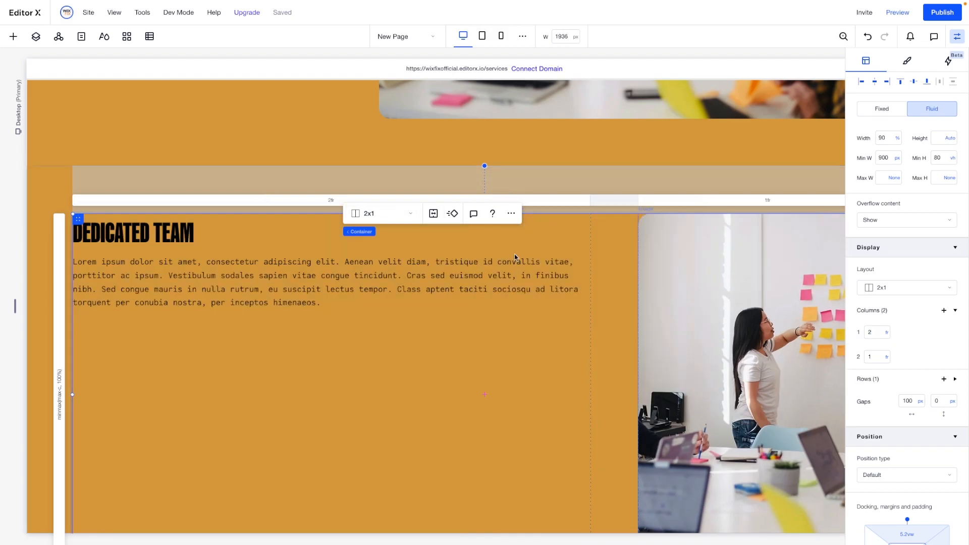
- Swap the copied section's contents, placing the text stack in the second grid column and the photo in the first
click(182, 252)
click(931, 396)
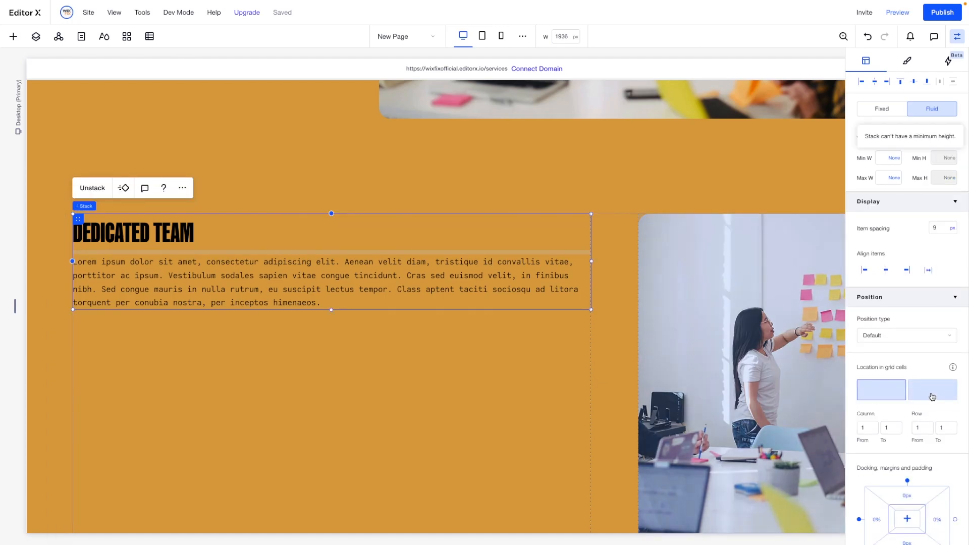
click(730, 399)
click(886, 300)
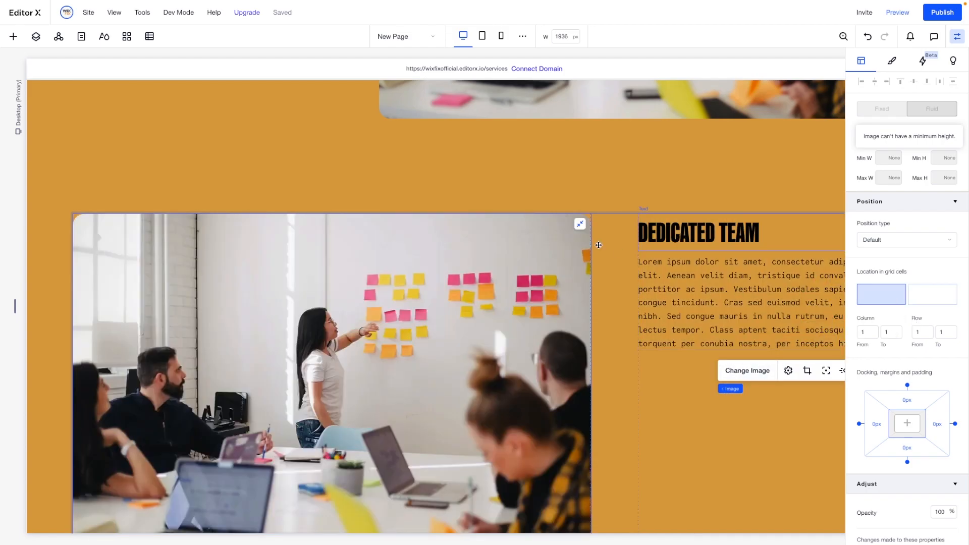
- Replace the copied section's photo with the picture of men meeting around a whiteboard and a blue sofa
scroll(550, 246, down, 1)
scroll(551, 246, down, 1)
click(768, 301)
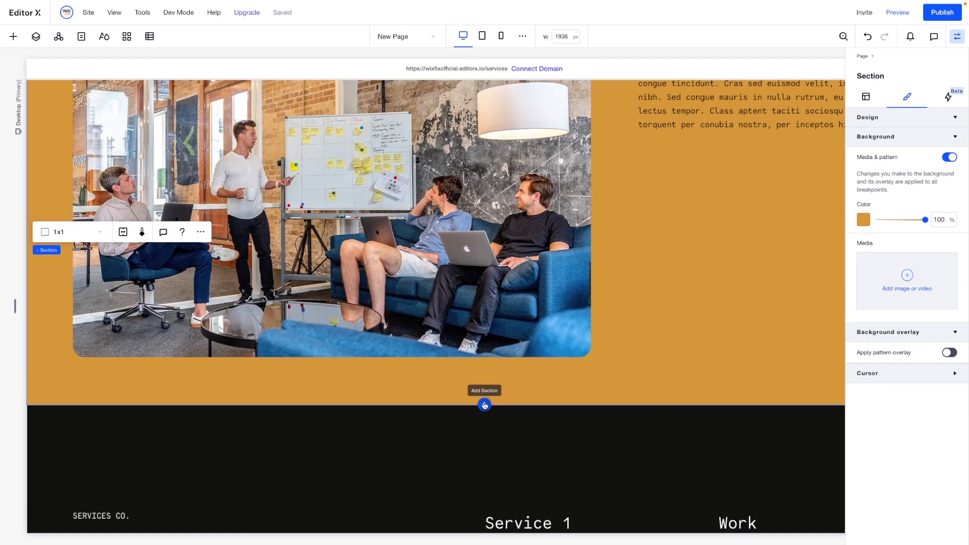
- Add a blank section above the footer and fill its background with the orange theme color
click(485, 405)
click(450, 355)
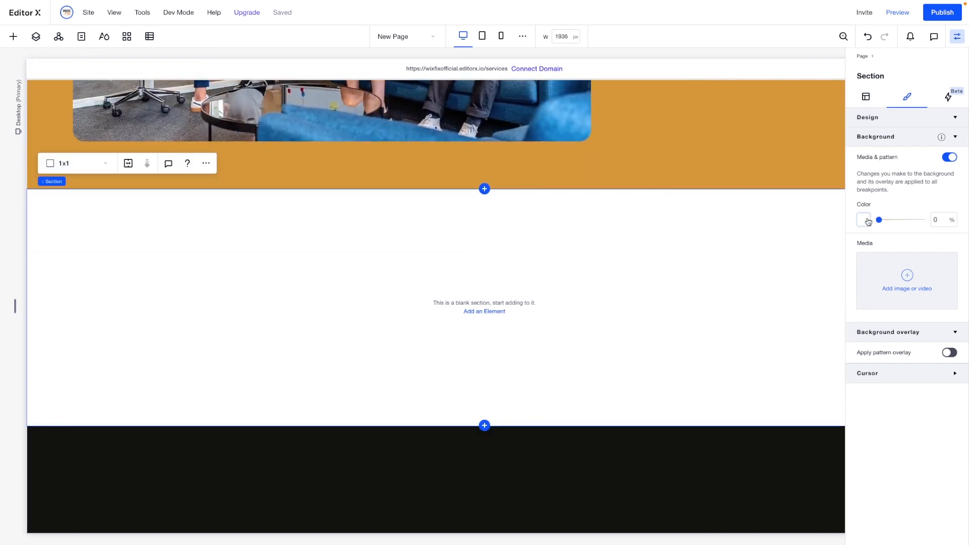
click(867, 222)
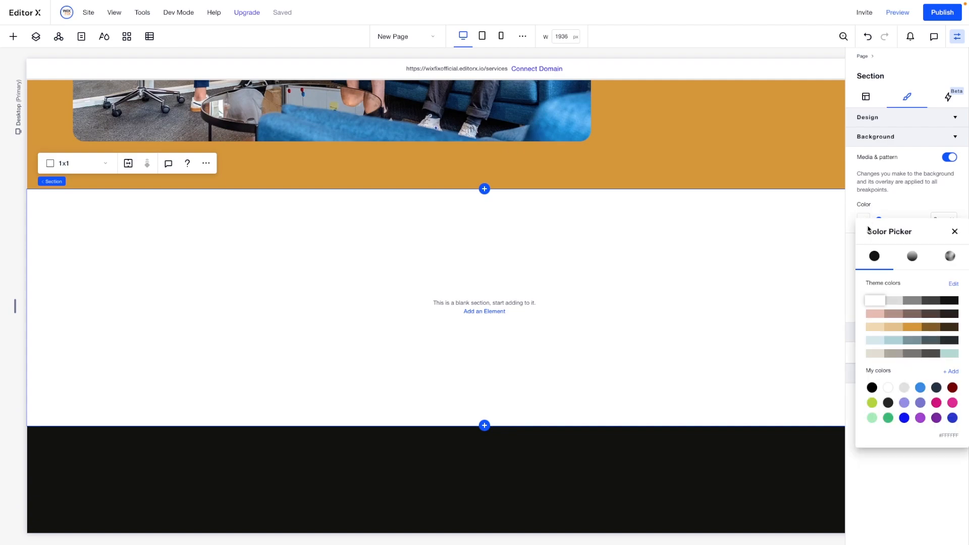
click(912, 327)
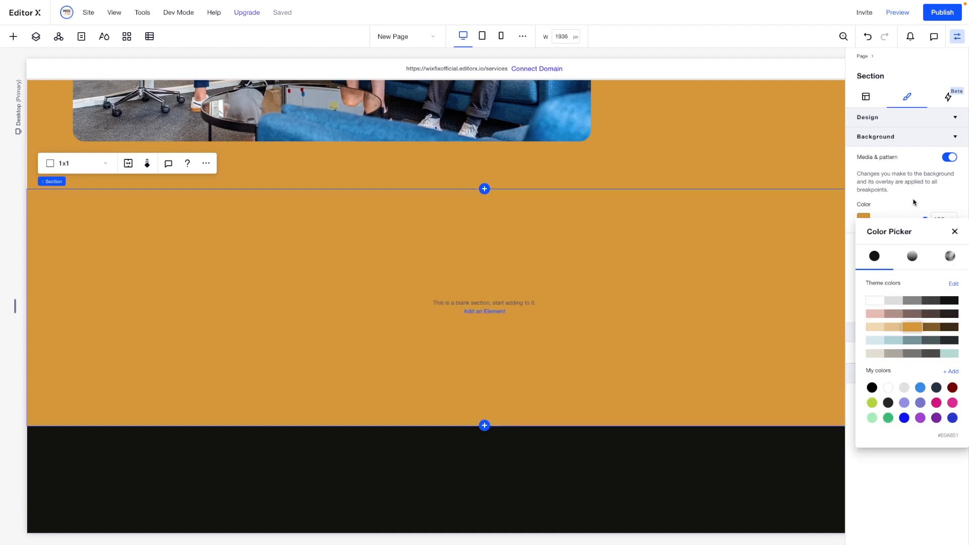
- Set the new blank section's minimum height to 900 px
click(907, 97)
click(874, 106)
click(940, 232)
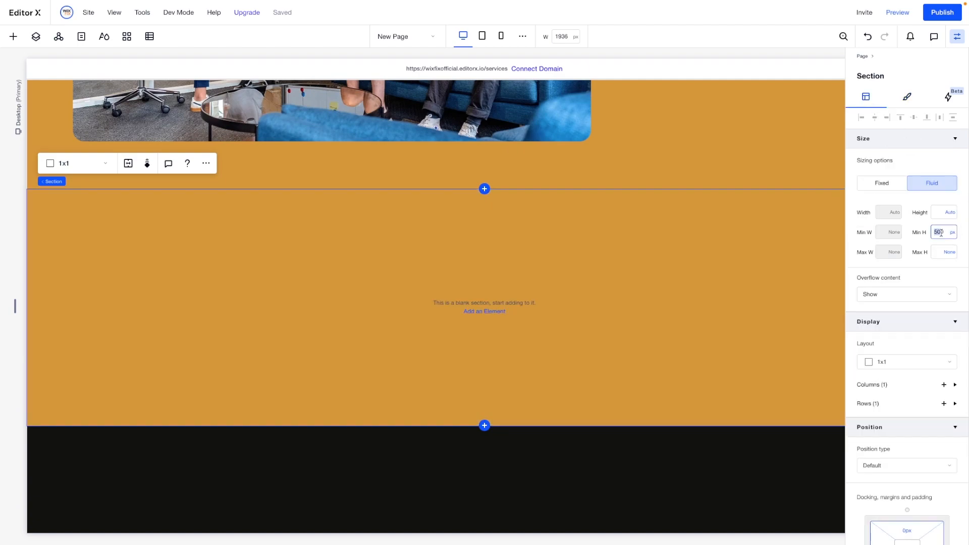
text(900)
key(Return)
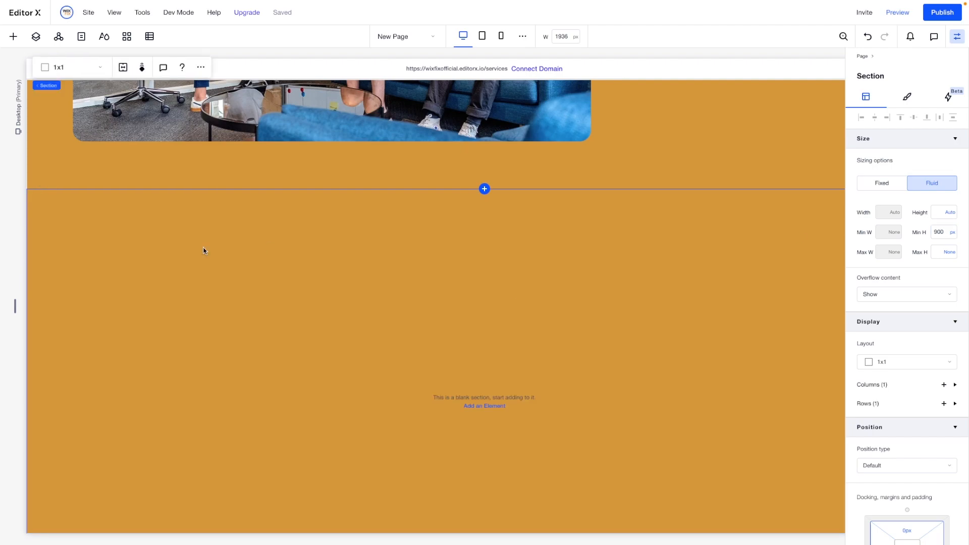
- Add a container to the new section with a width of 90% and a minimum width of 900 px
scroll(203, 249, down, 2)
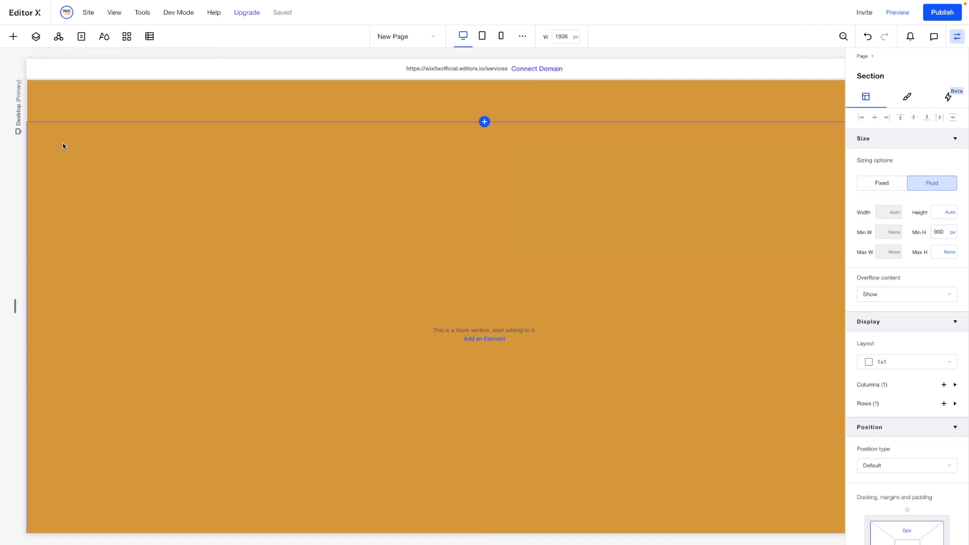
click(13, 36)
drag(152, 216, 381, 240)
click(887, 211)
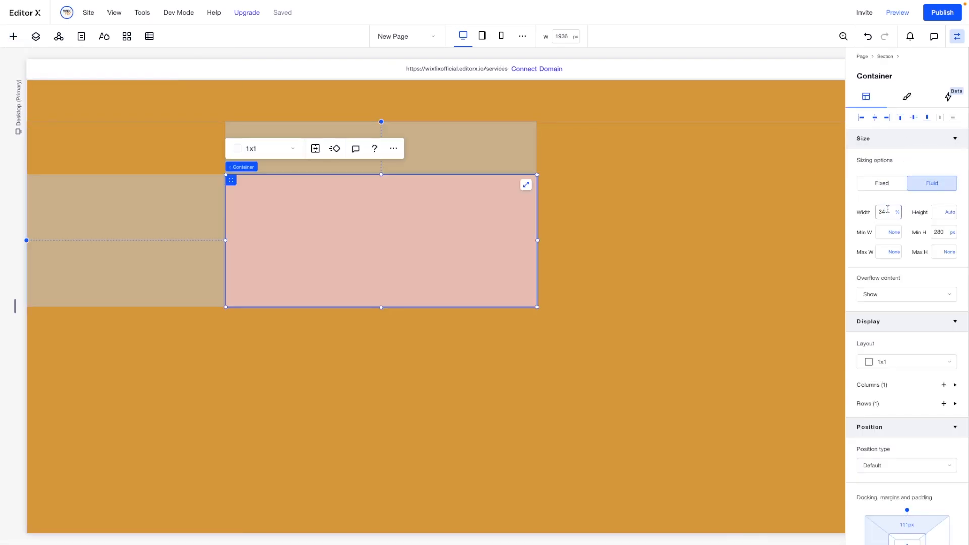
key(Tab)
key(Tab)
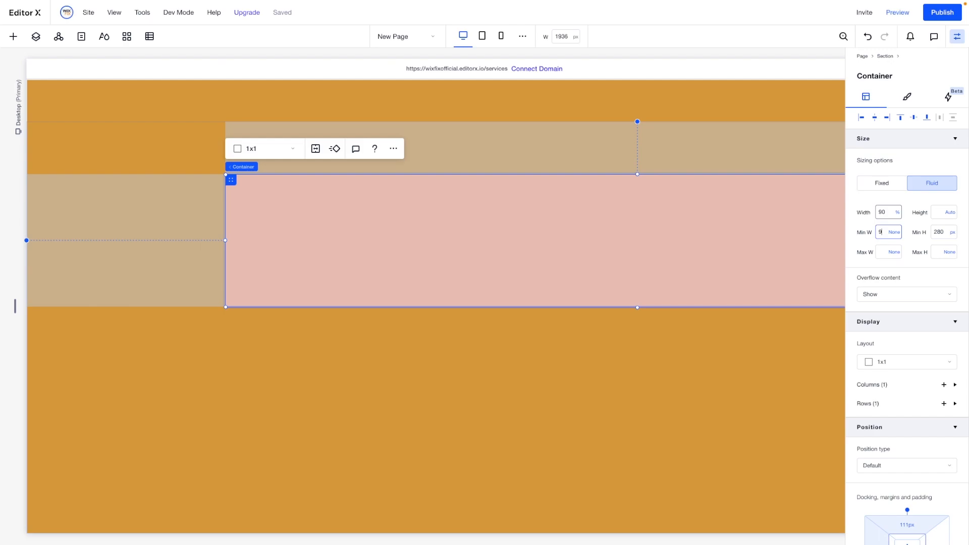
text(900px)
key(Return)
- Center the container horizontally at the top of its section and set its background opacity to 0%
click(875, 119)
click(902, 118)
click(907, 96)
click(941, 172)
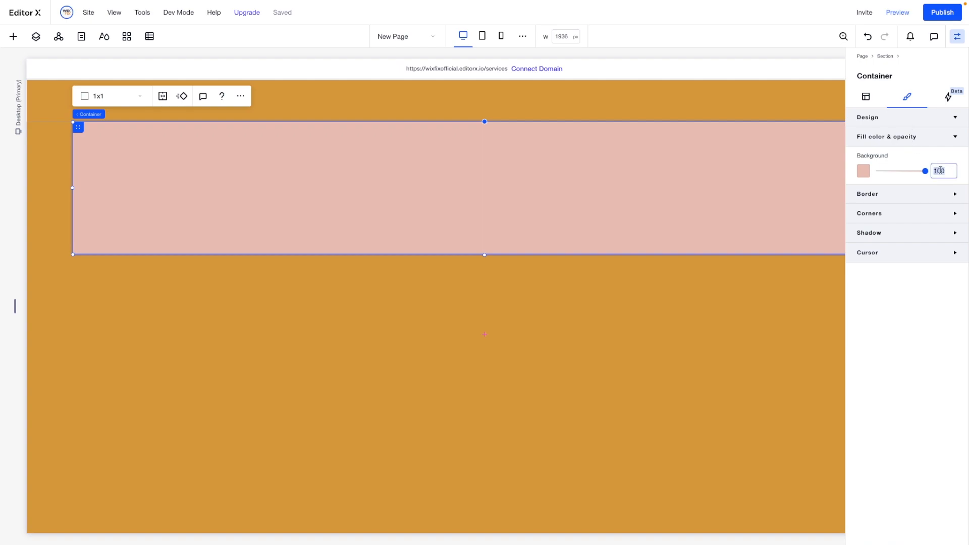
text(0)
- Set the container's minimum height to 900 px and give it a 1x2 grid layout
click(866, 96)
double_click(944, 231)
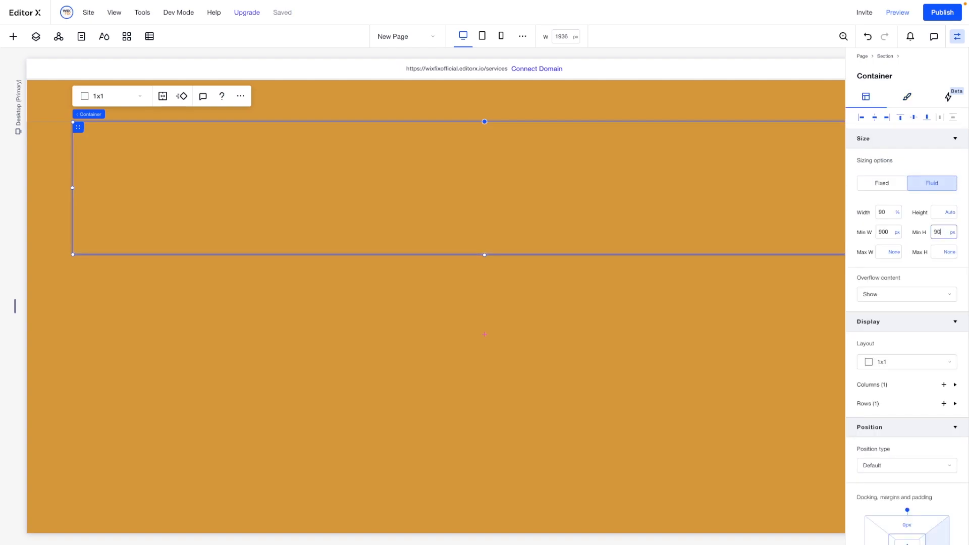
key(Return)
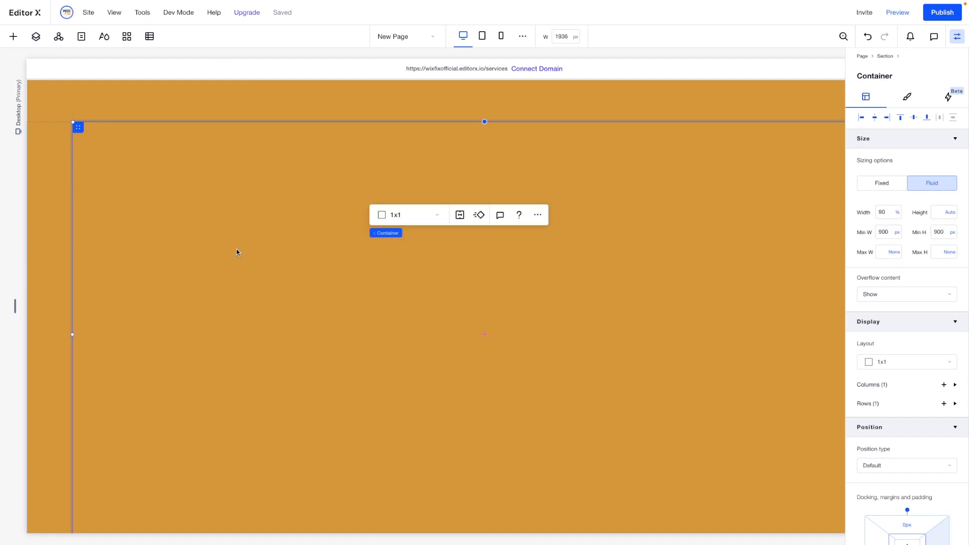
click(413, 219)
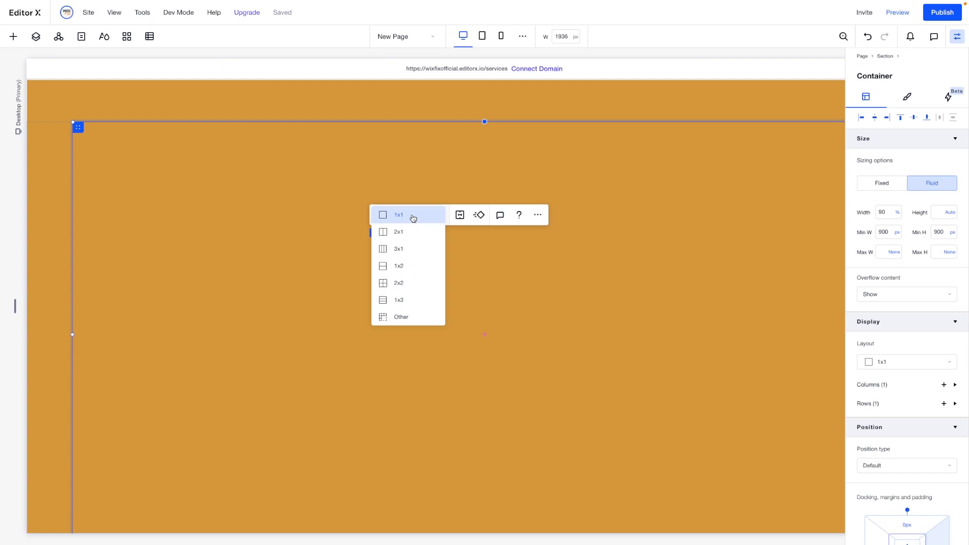
click(413, 266)
- Copy the OUR PROCESS heading into the new 1x2 container and align it to the top-left of the first row
scroll(575, 269, up, 20)
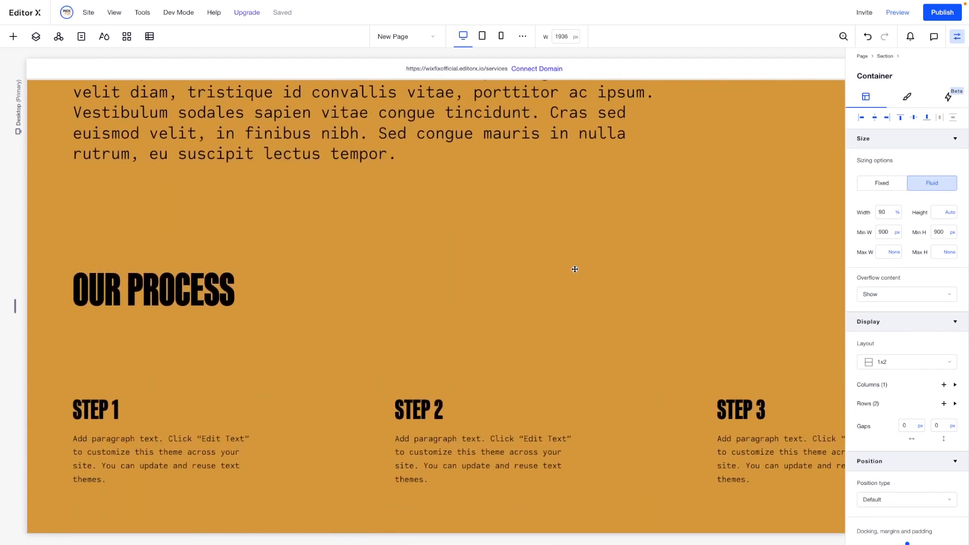
click(182, 302)
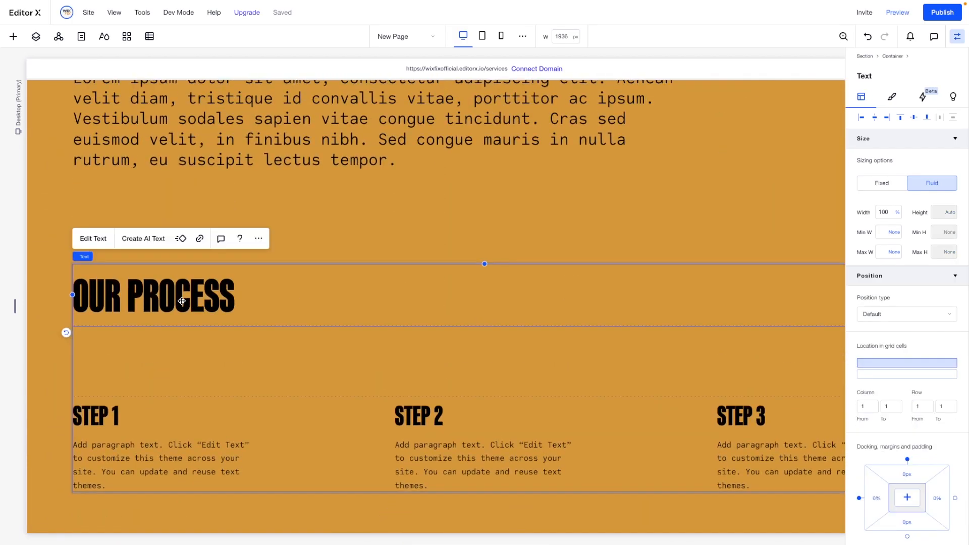
scroll(182, 301, down, 15)
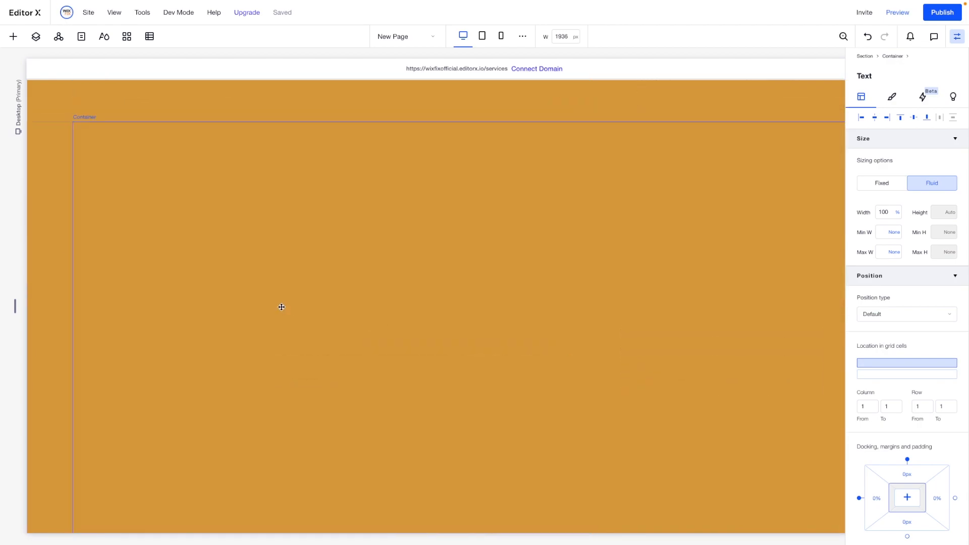
click(282, 307)
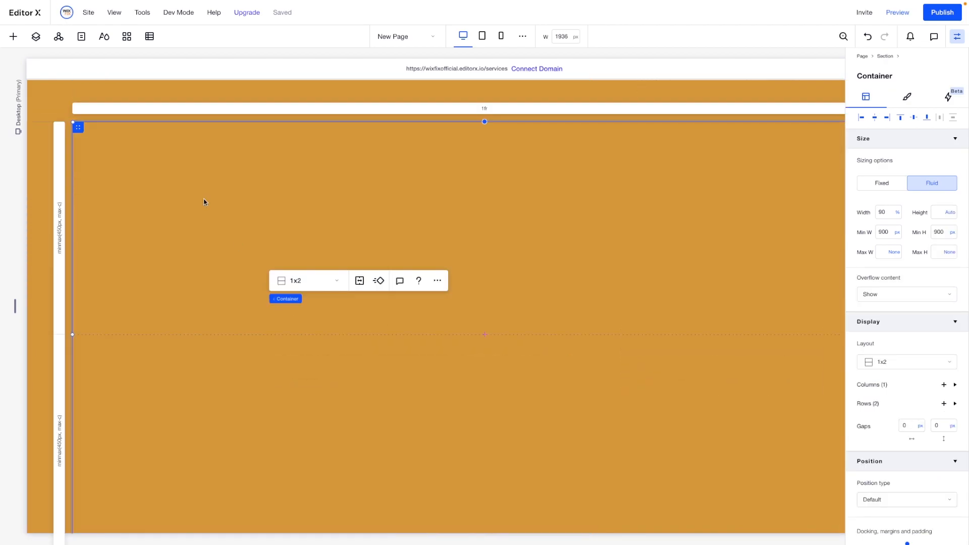
right_click(201, 197)
mouse_move(243, 295)
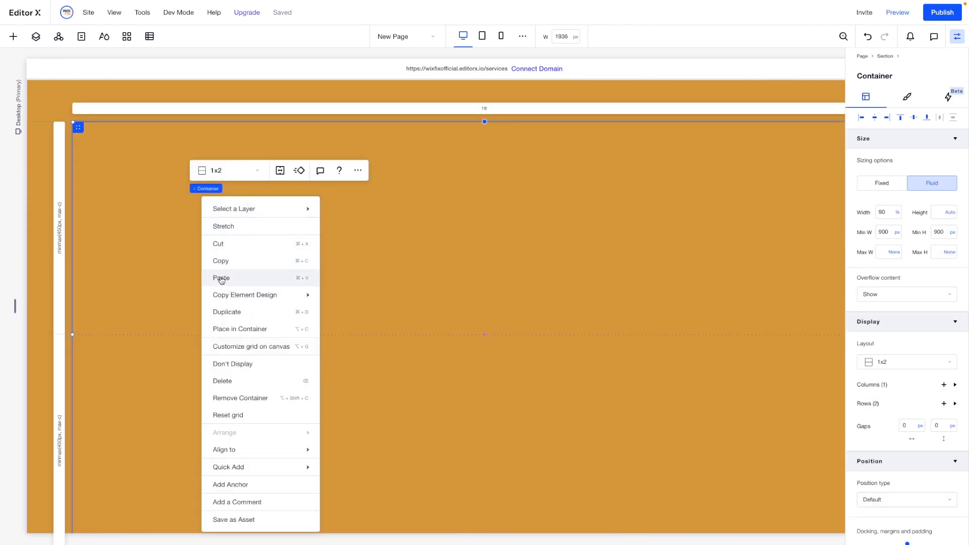
click(221, 278)
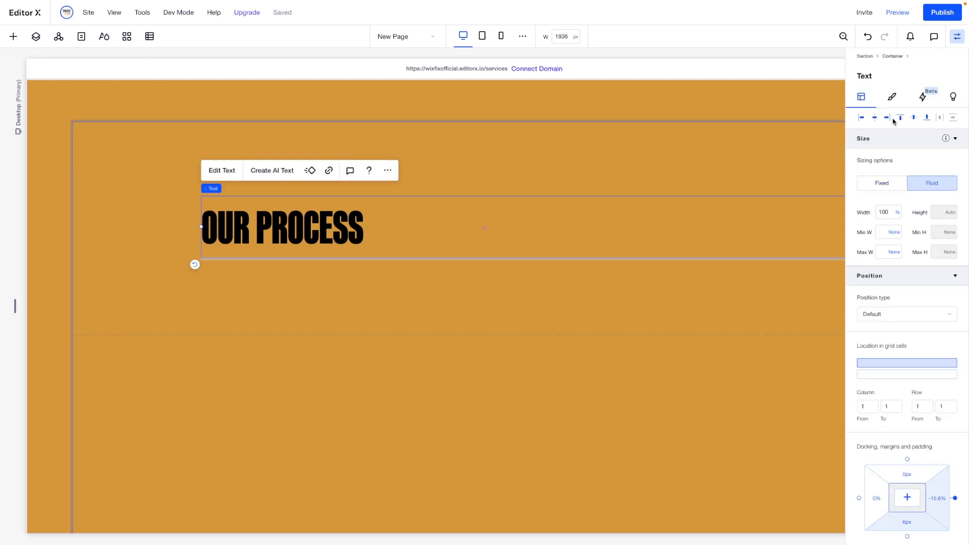
click(862, 117)
click(899, 118)
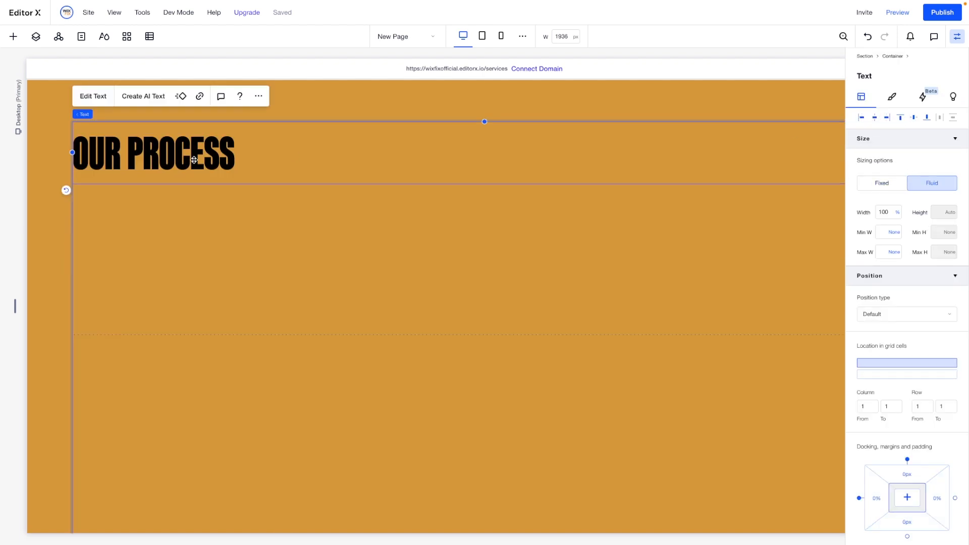
- Change the pasted heading's text to "PORTFOLIO"
double_click(170, 153)
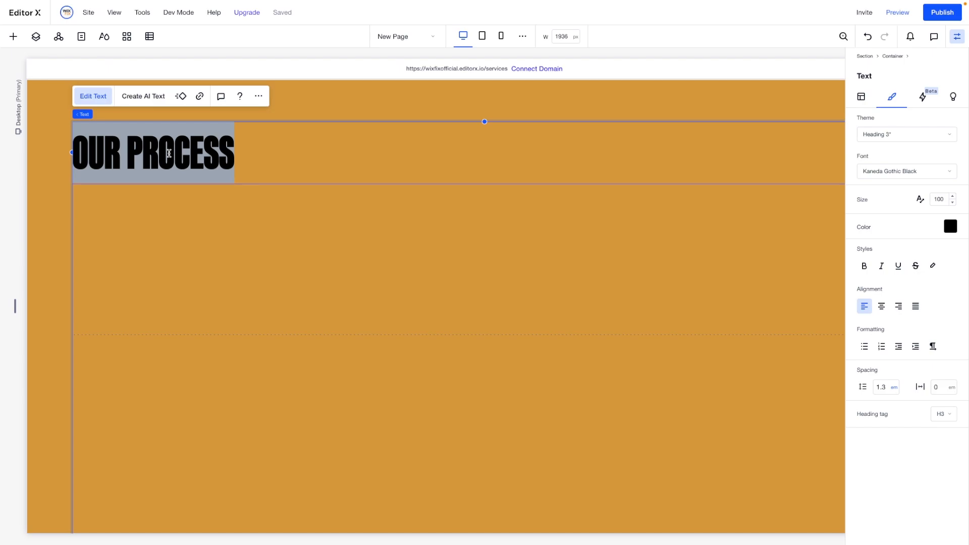
text(PORTFOLIO)
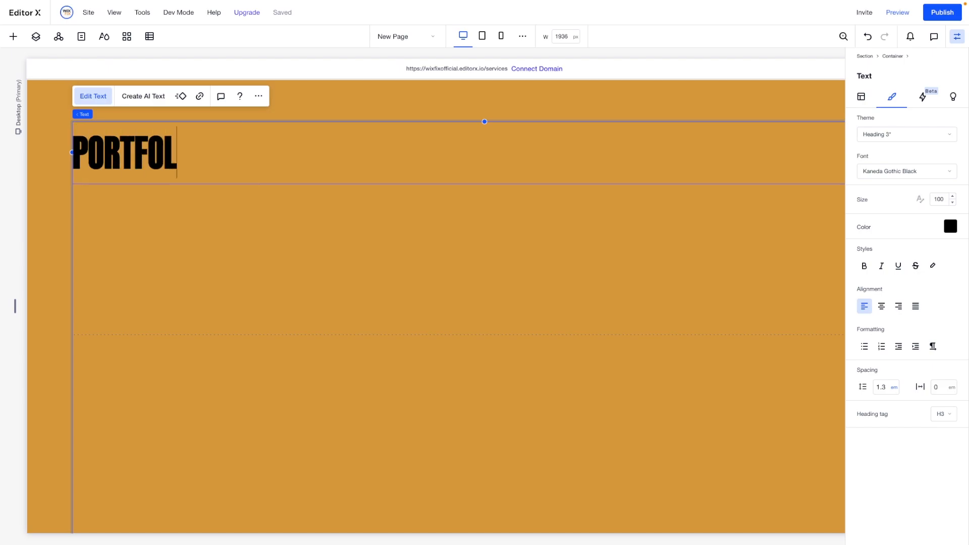
click(172, 228)
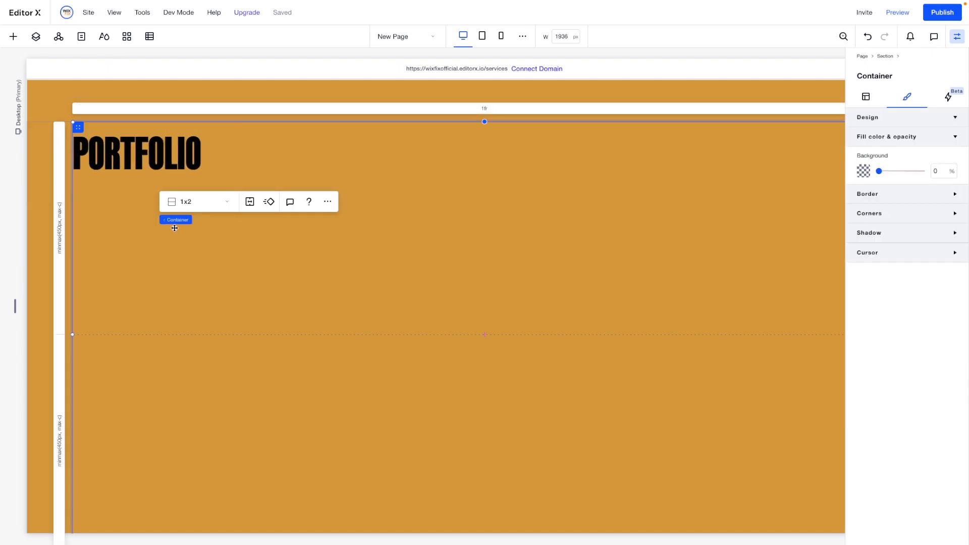
- Set the gap between the container's two rows to 5.2vw
click(866, 97)
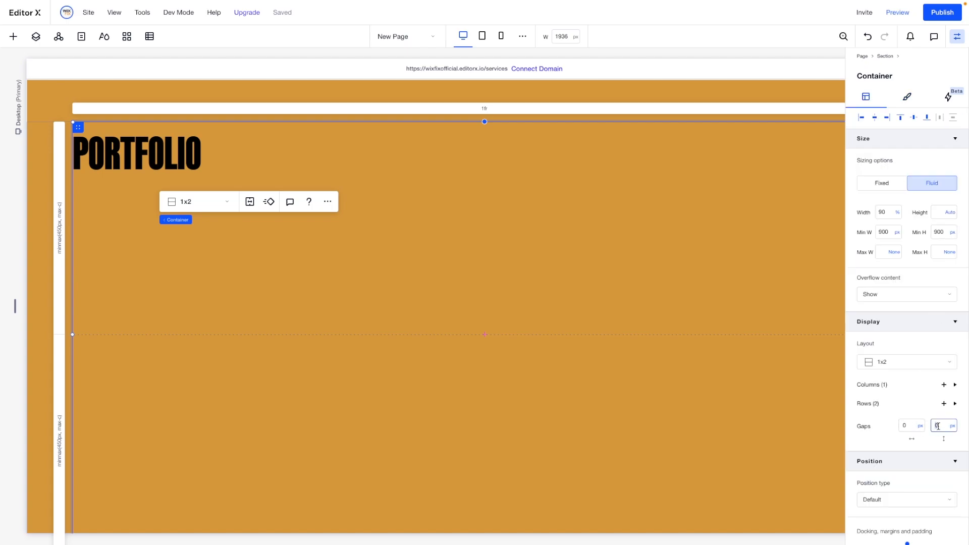
text(00)
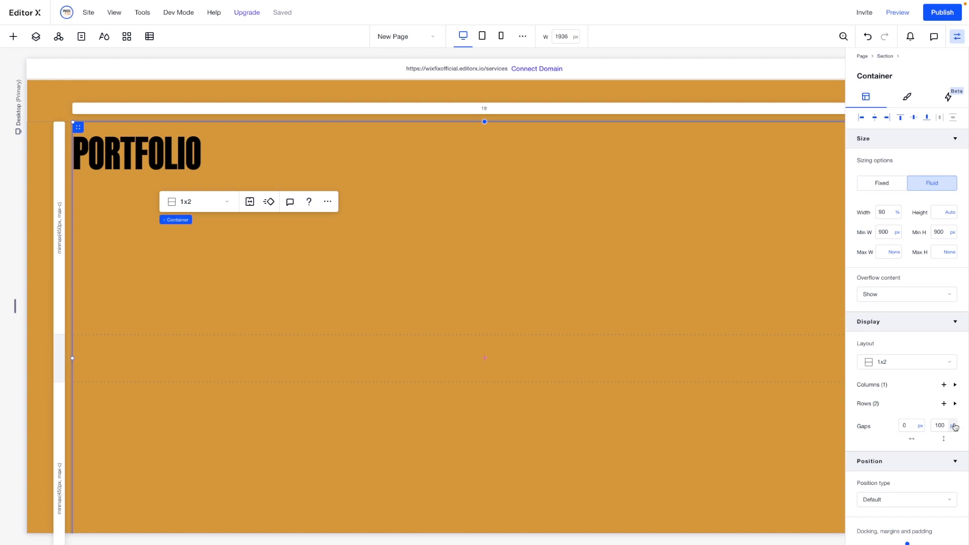
click(953, 426)
click(929, 463)
- Set the first row's minimum height to min content and the second row's minimum height to 600 px in the PORTFOLIO container
click(59, 226)
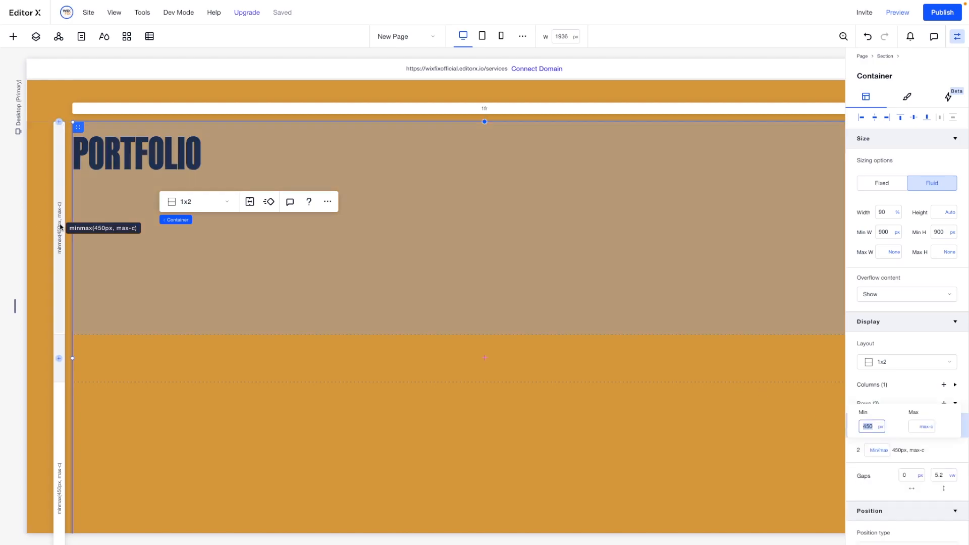
click(881, 427)
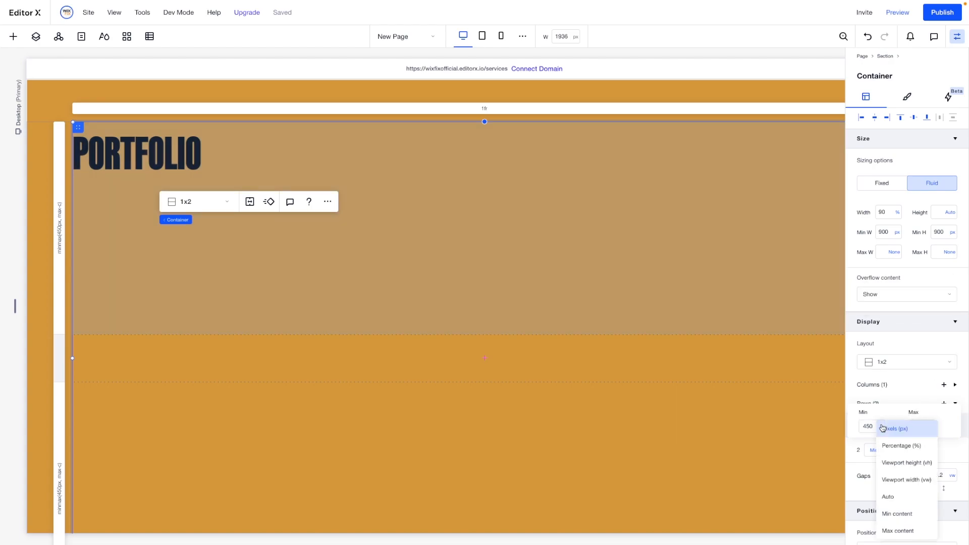
click(897, 514)
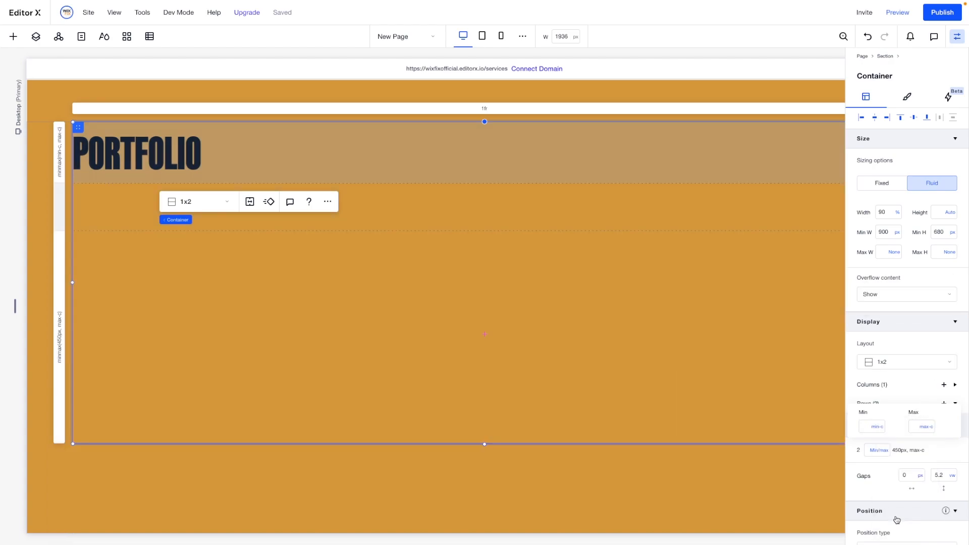
click(60, 314)
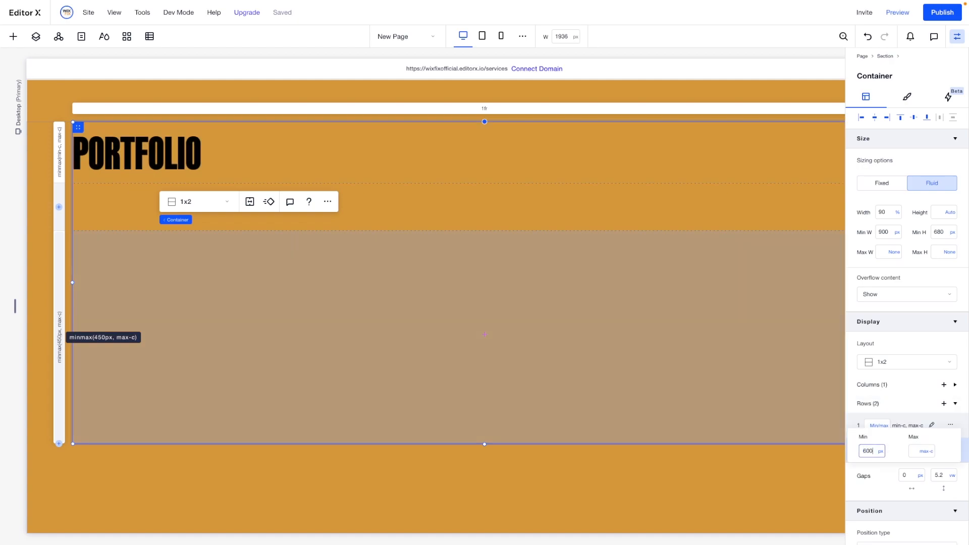
key(Return)
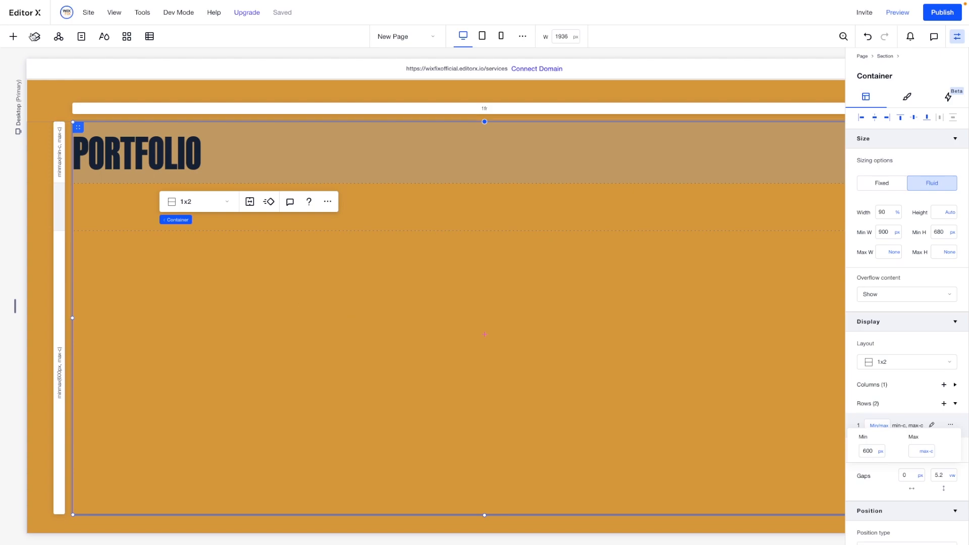
- Add a repeater to the second row of the PORTFOLIO container and stretch it to fill the cell
click(13, 37)
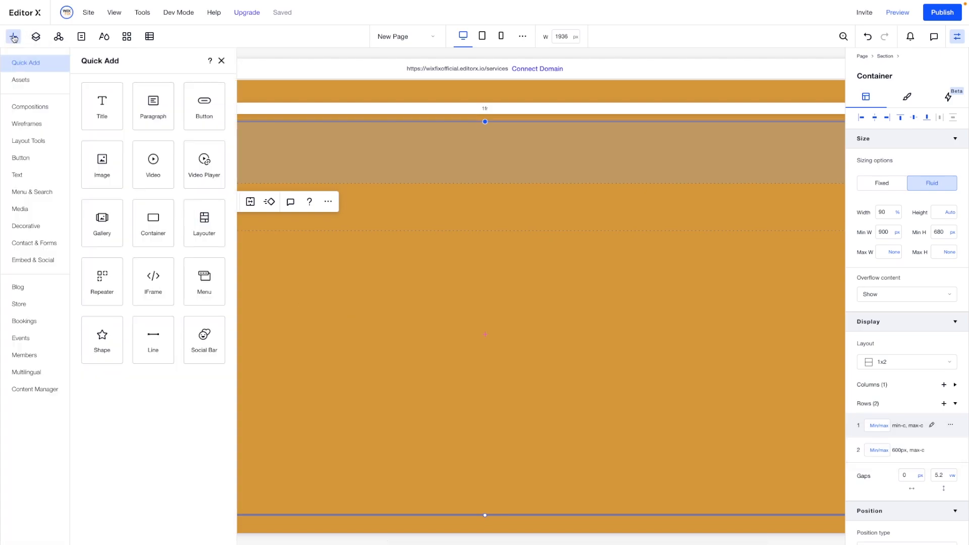
drag(100, 289, 424, 363)
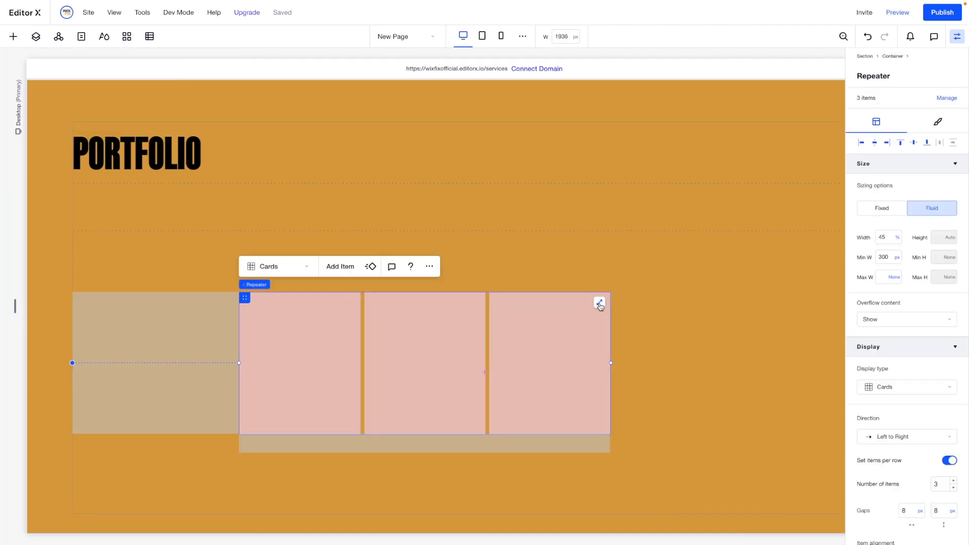
click(600, 303)
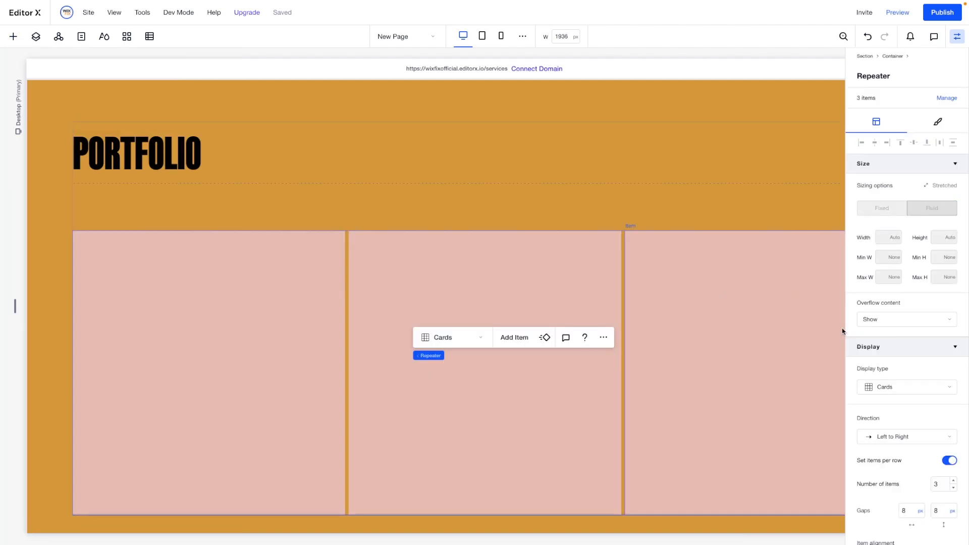
- Set the repeater items' background opacity to 0%
click(660, 303)
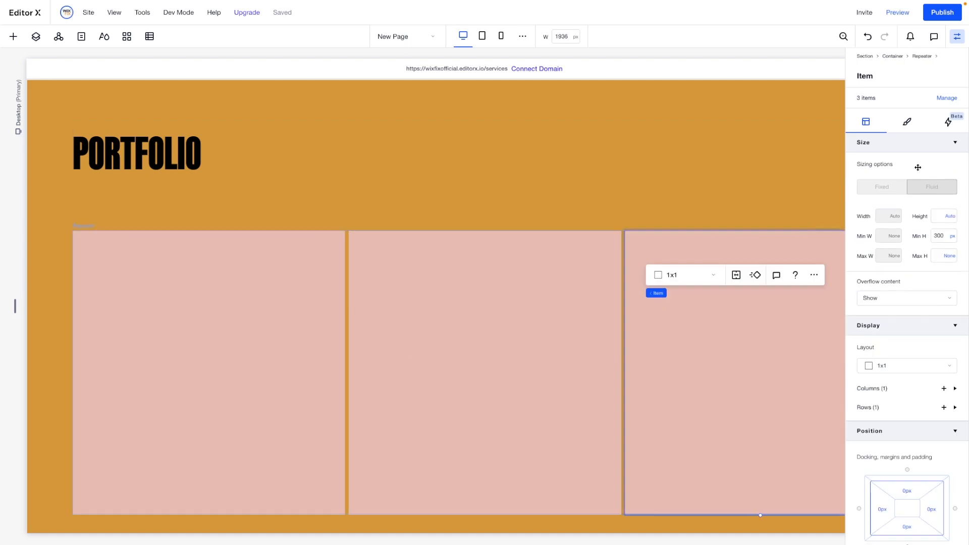
click(906, 123)
click(939, 196)
text(0)
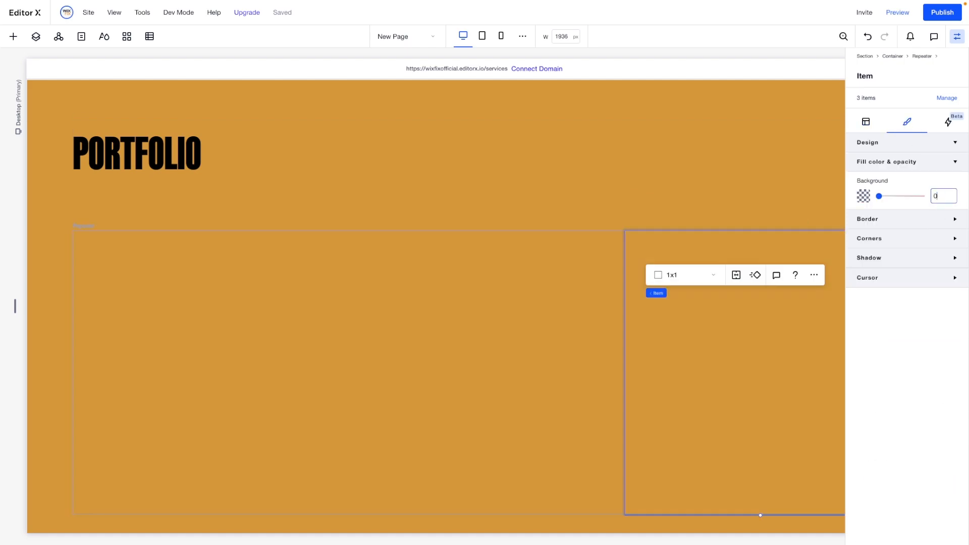
- Set the horizontal gap between the repeater's items to 48 px
mouse_move(687, 296)
click(717, 293)
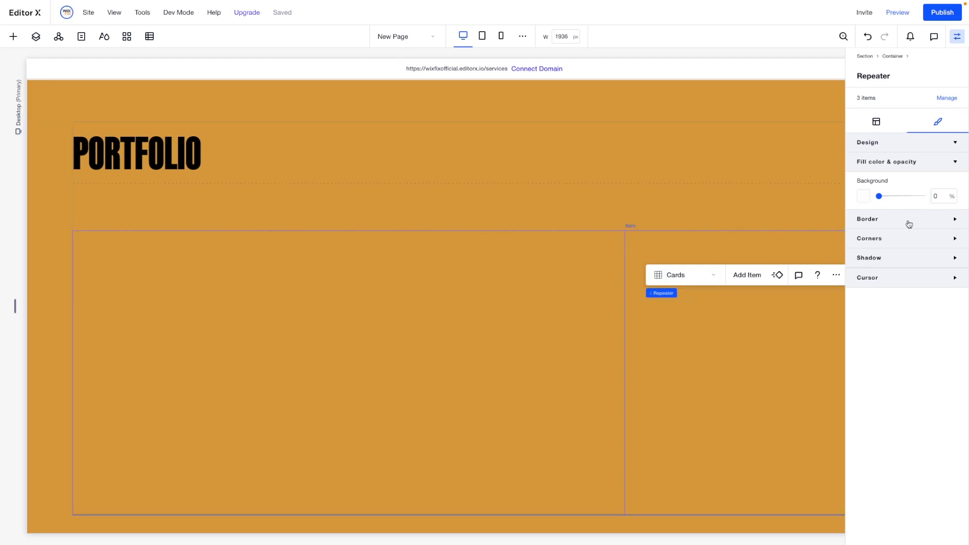
click(881, 125)
scroll(928, 296, down, 3)
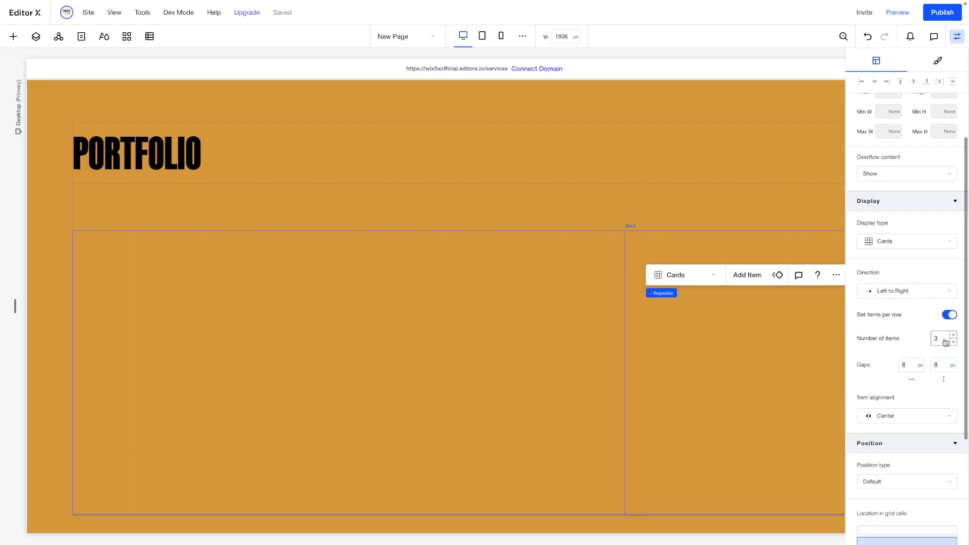
click(909, 367)
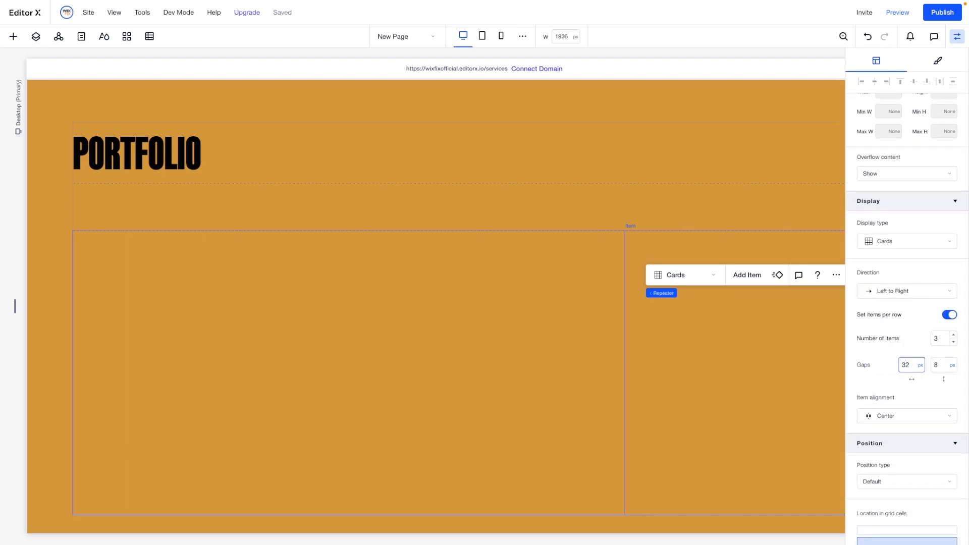
key(Return)
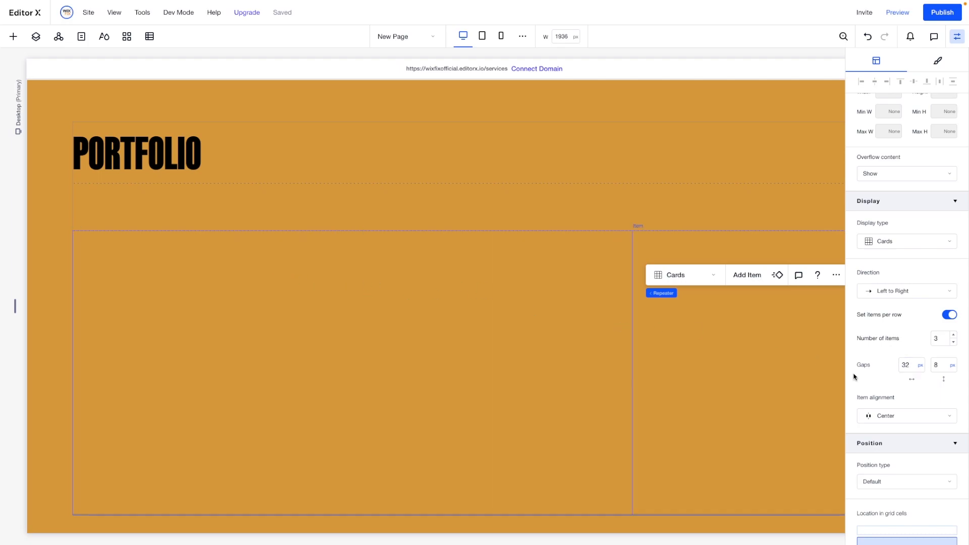
click(913, 369)
key(Return)
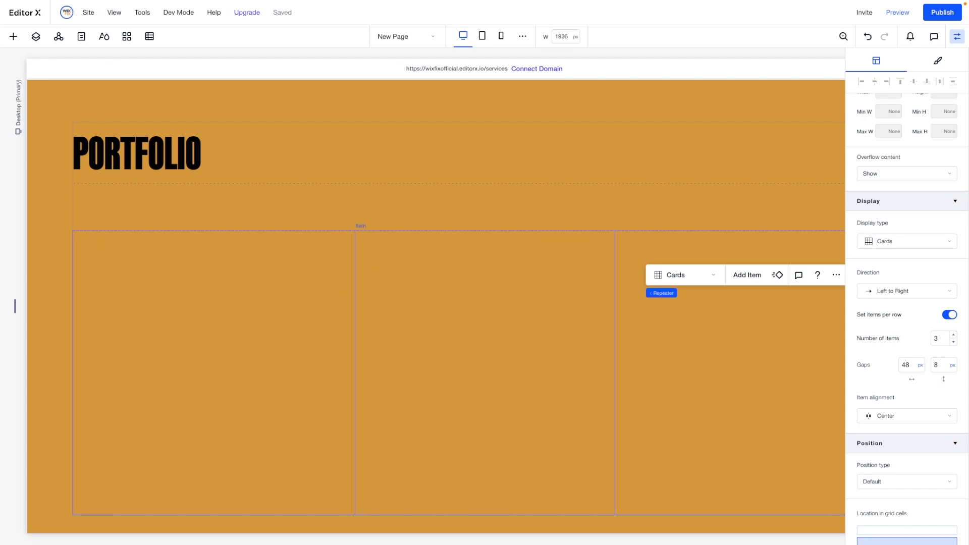
- Add an image to the middle repeater item, set its width to 100%, and align it to the item's top-left
click(13, 36)
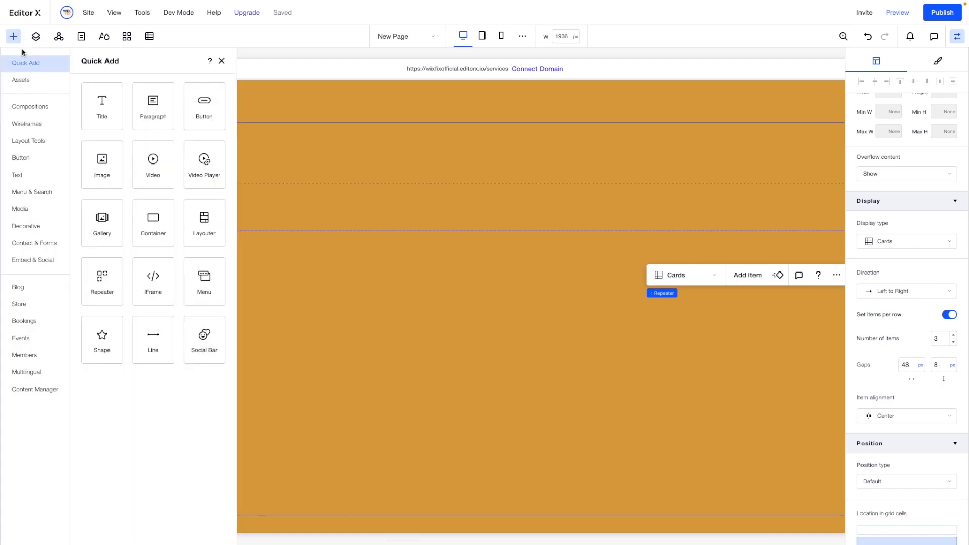
drag(103, 161, 439, 294)
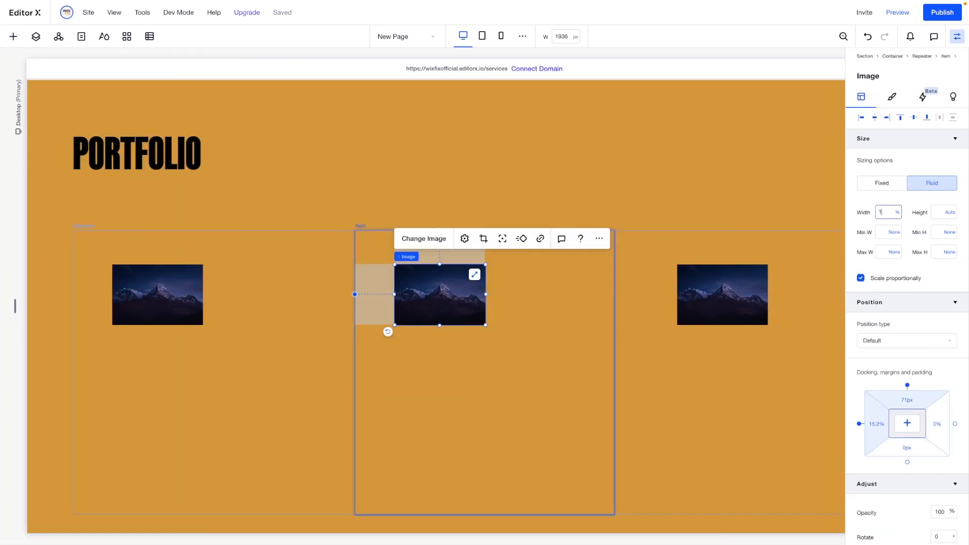
key(Return)
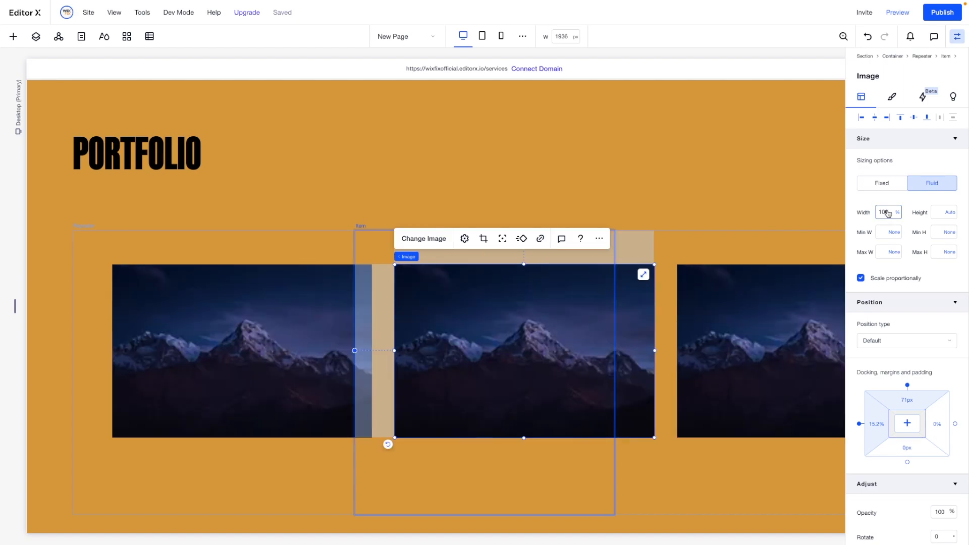
click(862, 119)
click(901, 118)
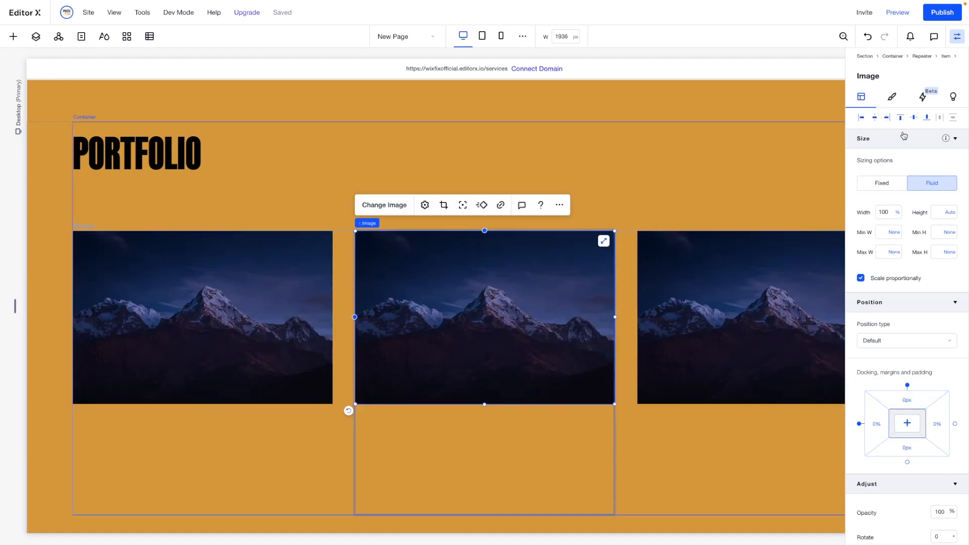
- Round all four corners of the repeater image with a 24 px radius
click(891, 99)
click(869, 269)
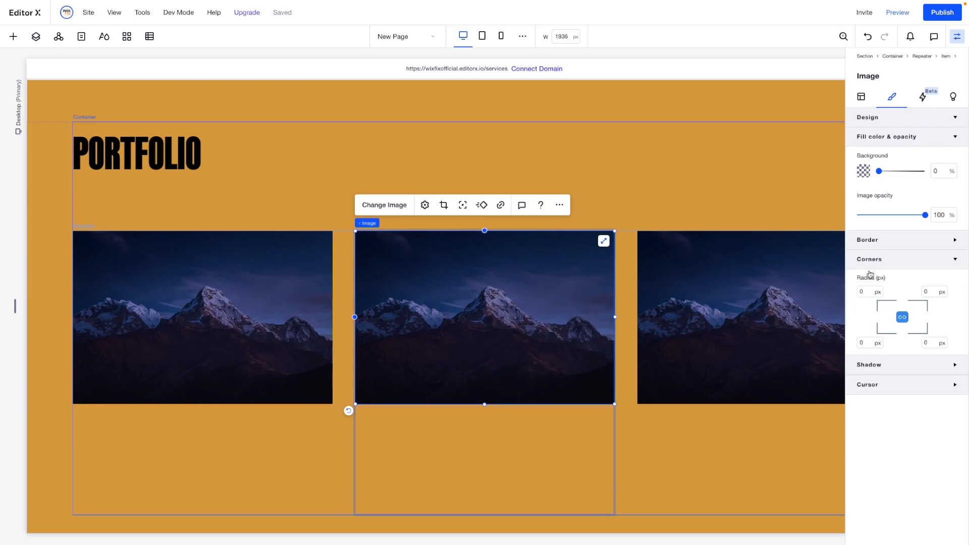
key(Return)
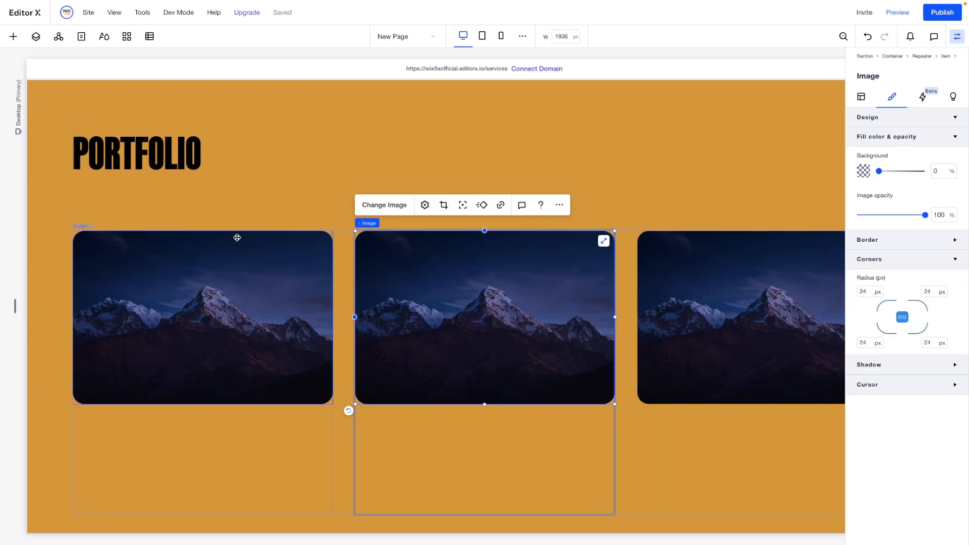
- Copy the YOUR GOALS ARE OUR GOALS heading into the middle repeater item
scroll(236, 237, up, 13)
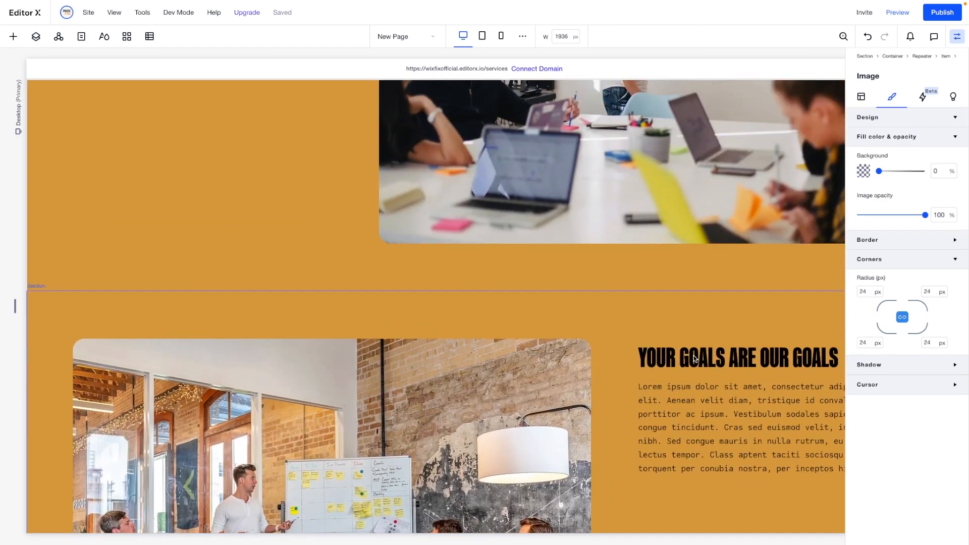
click(729, 360)
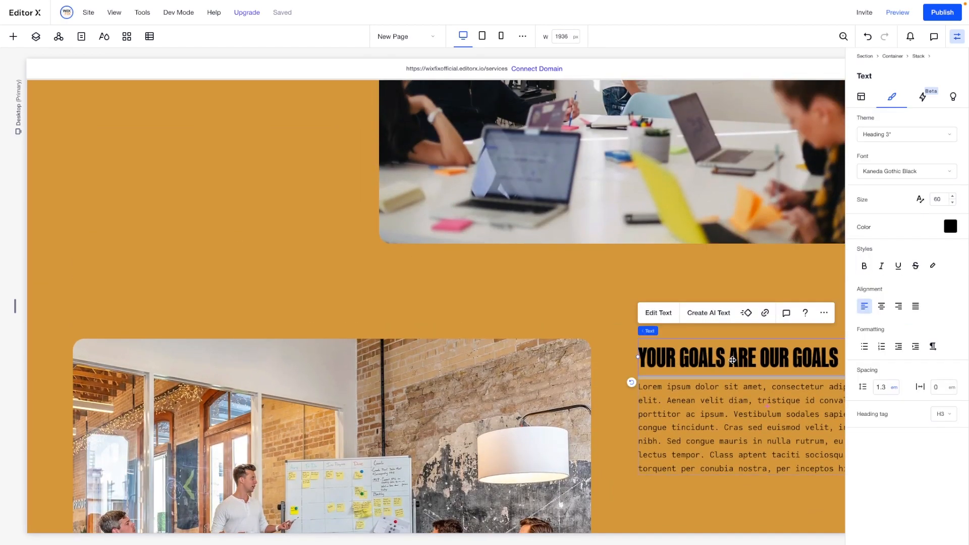
scroll(732, 360, down, 10)
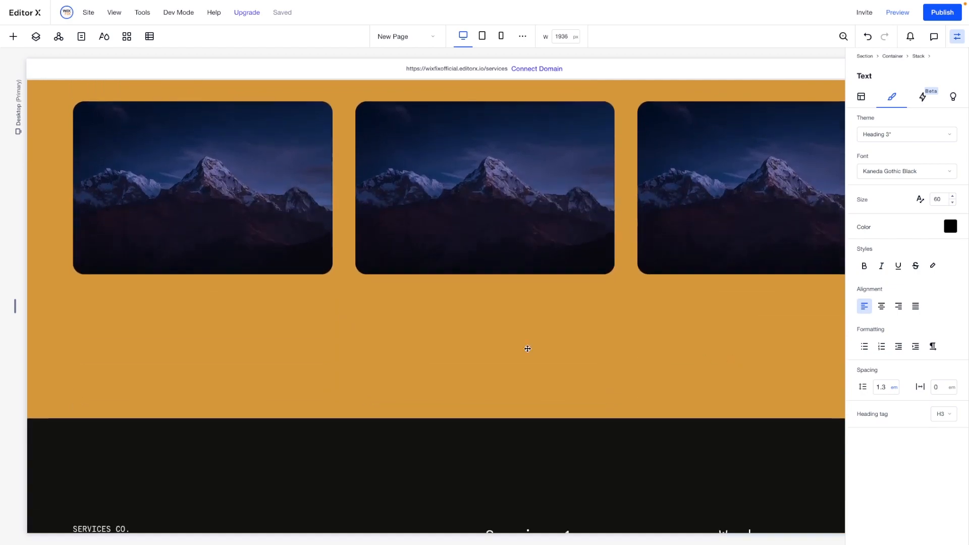
click(447, 330)
key(ctrl+v)
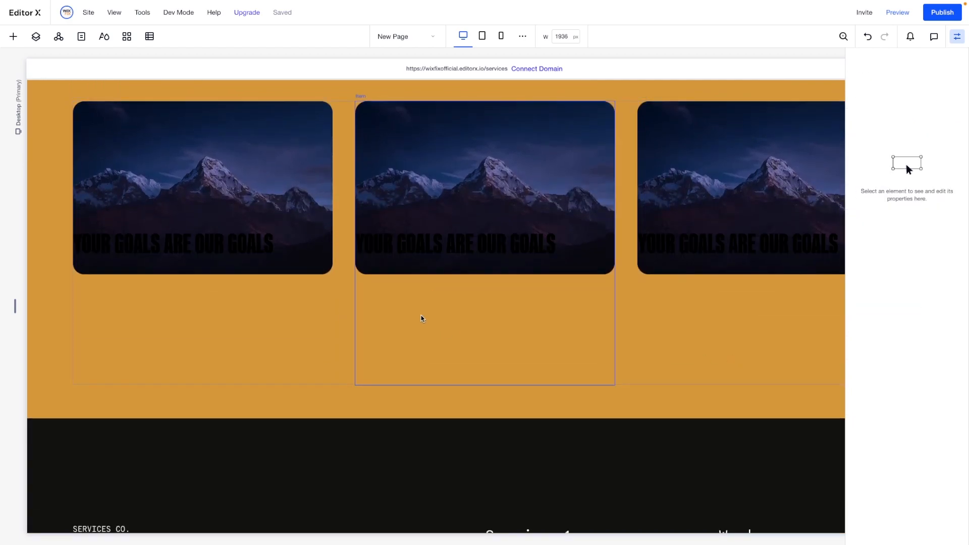
- Move the pasted heading just below the image and stack the heading and image together
drag(374, 242, 382, 300)
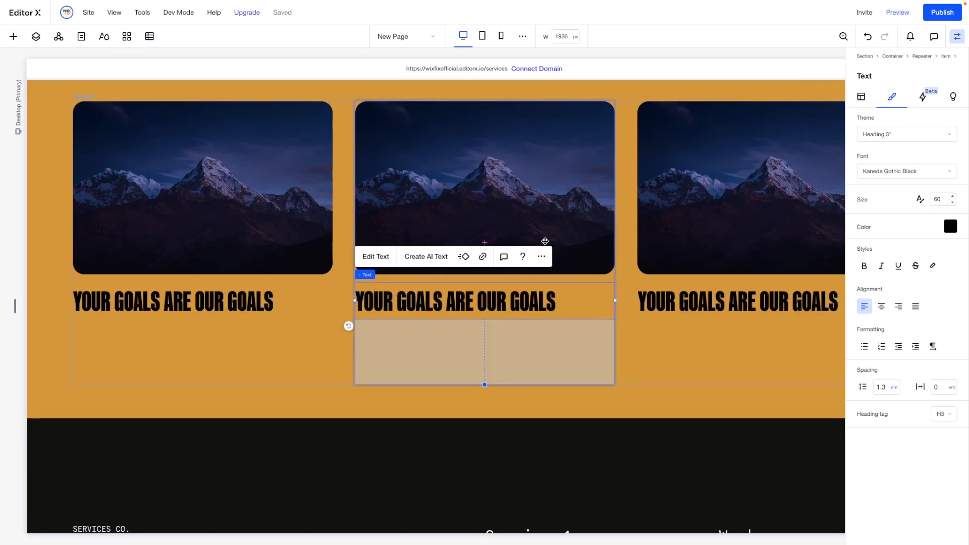
shift+click(531, 214)
click(368, 343)
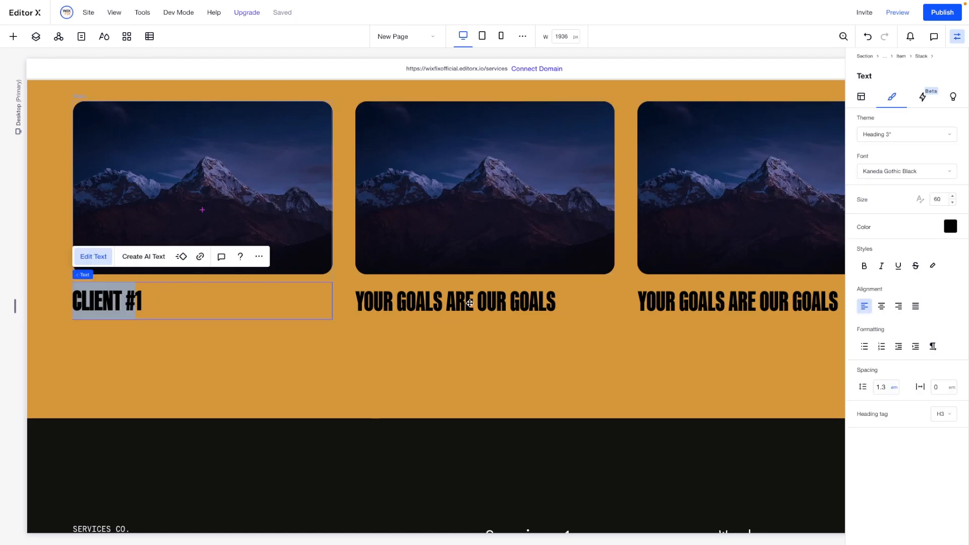
- Change the three repeater item headings to CLIENT #1, CLIENT #2 and CLIENT #3
double_click(470, 303)
text(CLIENT #2)
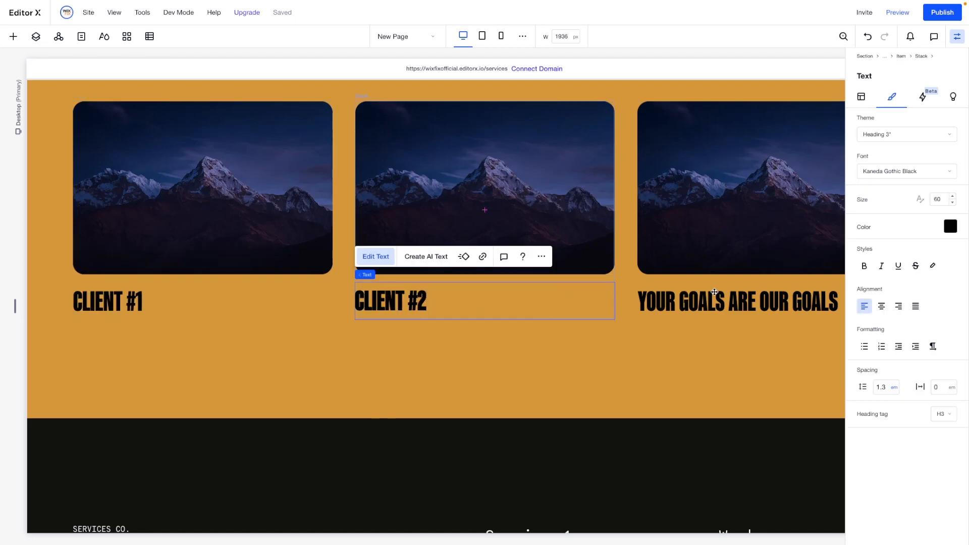
double_click(736, 293)
text(CLIENT #3)
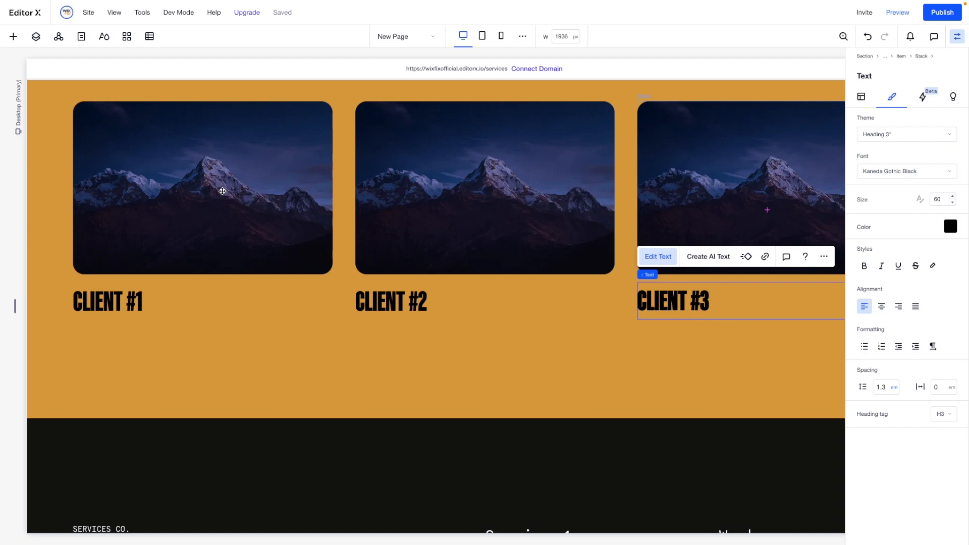
- Replace the mountain placeholder images in the three client items with different branding and product photos
click(159, 309)
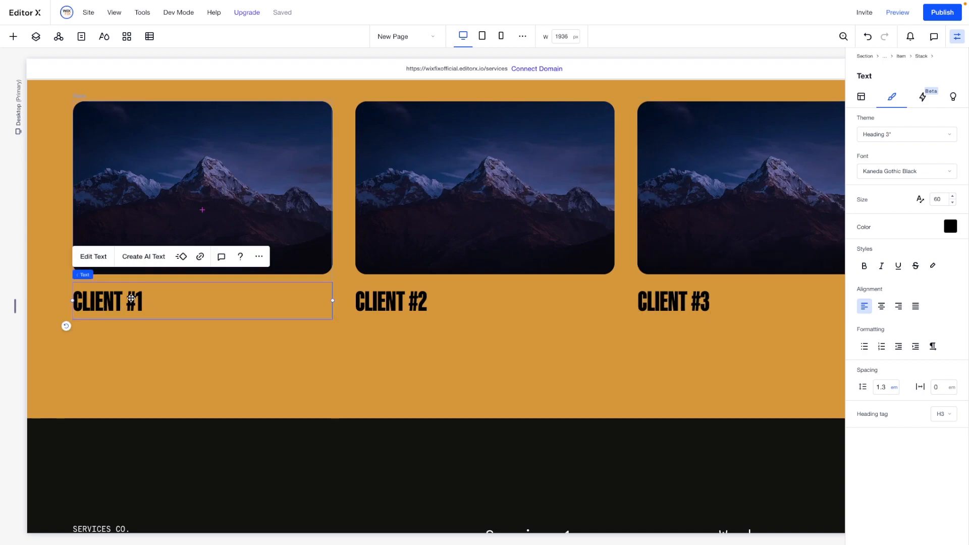
click(270, 194)
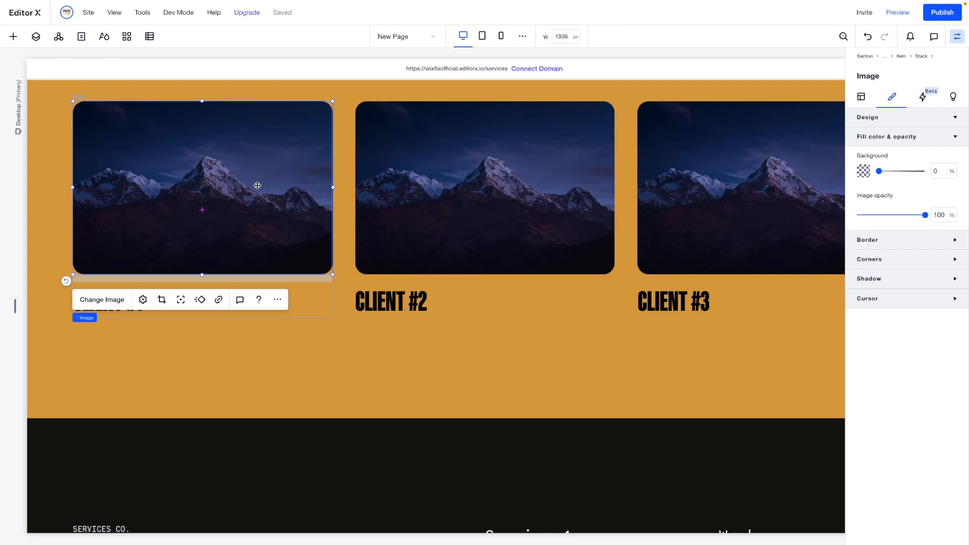
click(98, 302)
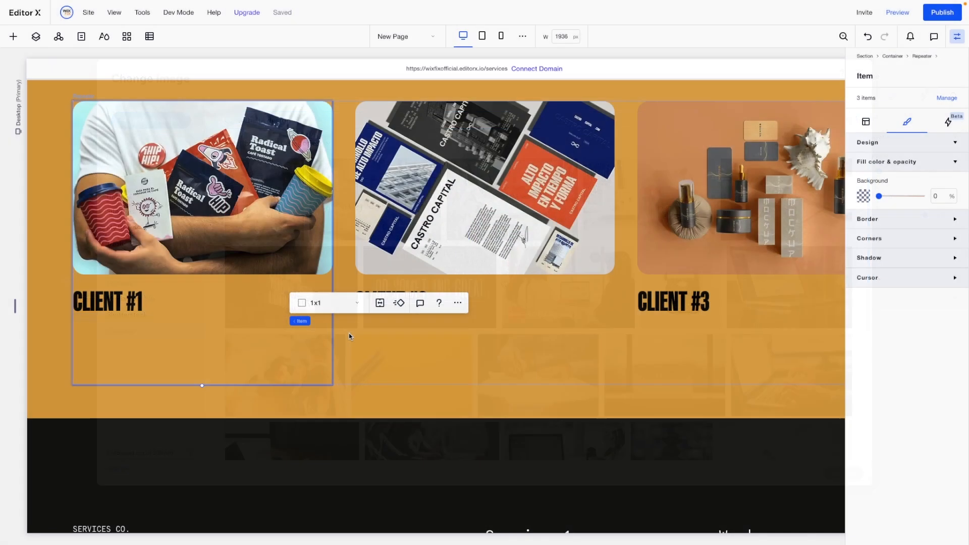
- Set the minimum height of the portfolio container's second row to Min content
click(874, 126)
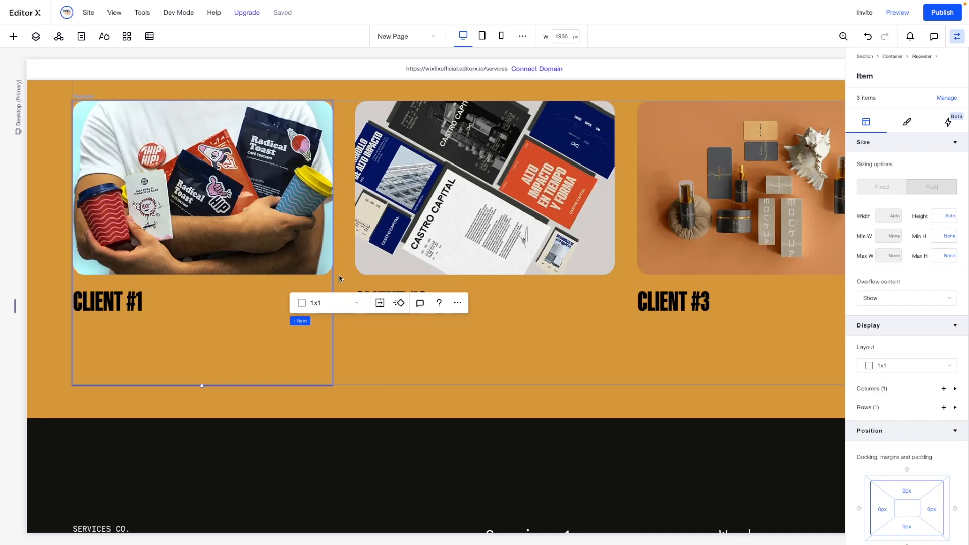
mouse_move(302, 321)
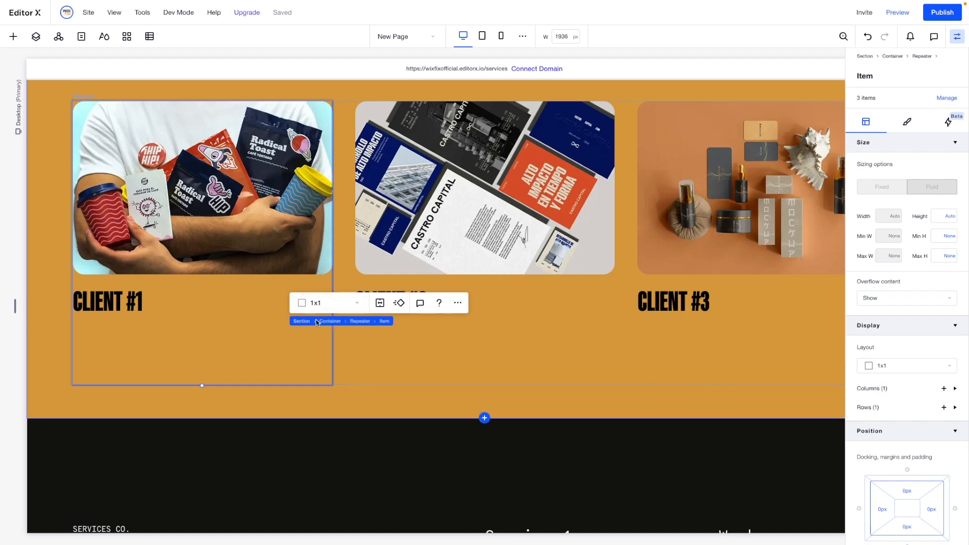
click(362, 322)
scroll(949, 280, down, 3)
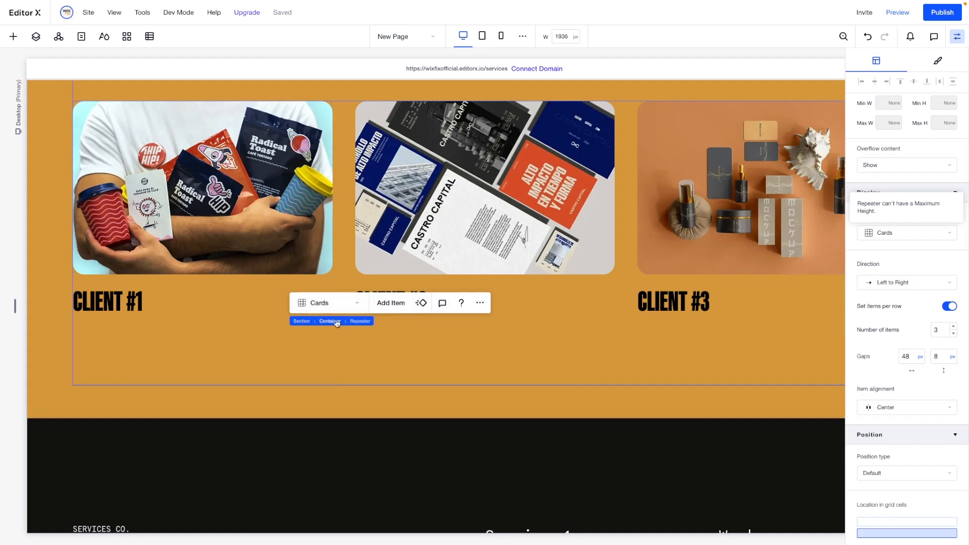
click(338, 323)
click(60, 225)
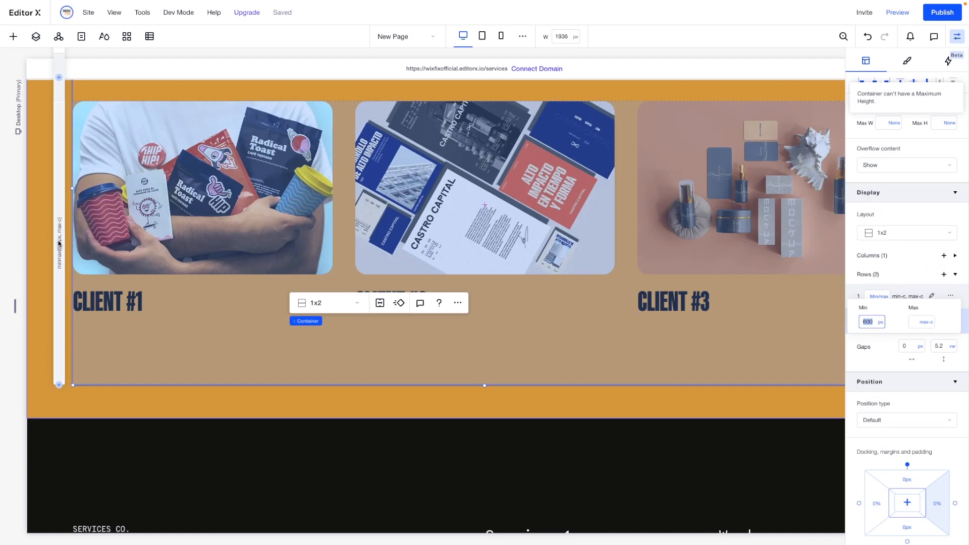
click(881, 322)
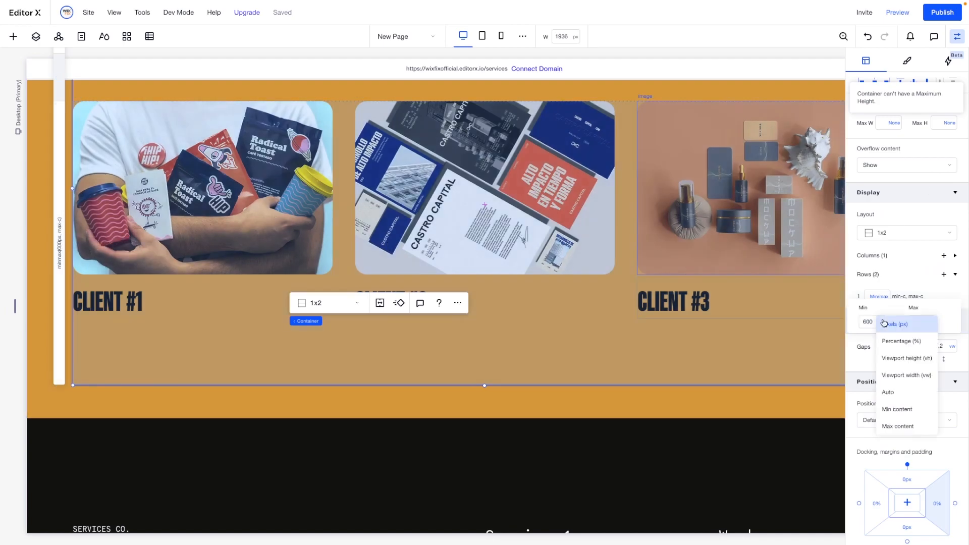
click(897, 408)
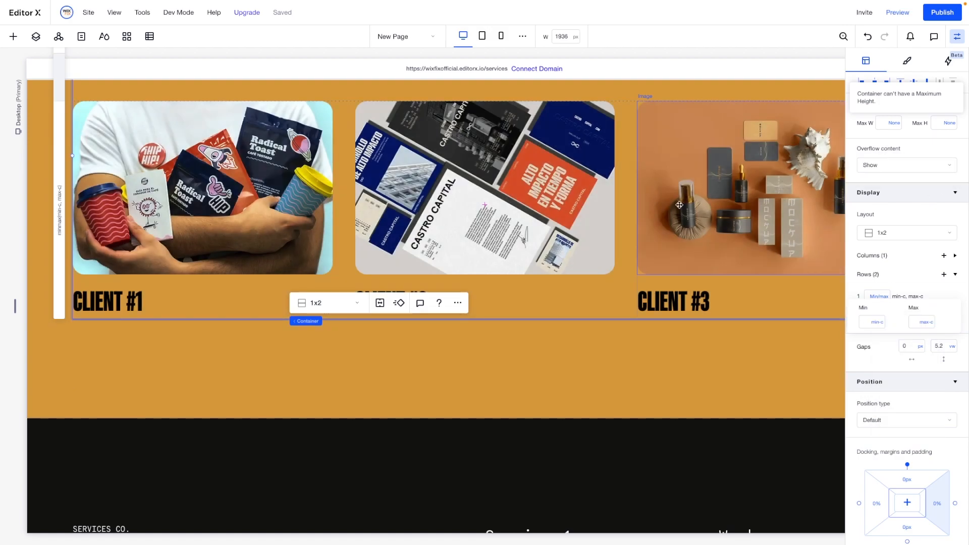
- Set the portfolio container's minimum height to None
scroll(952, 174, up, 3)
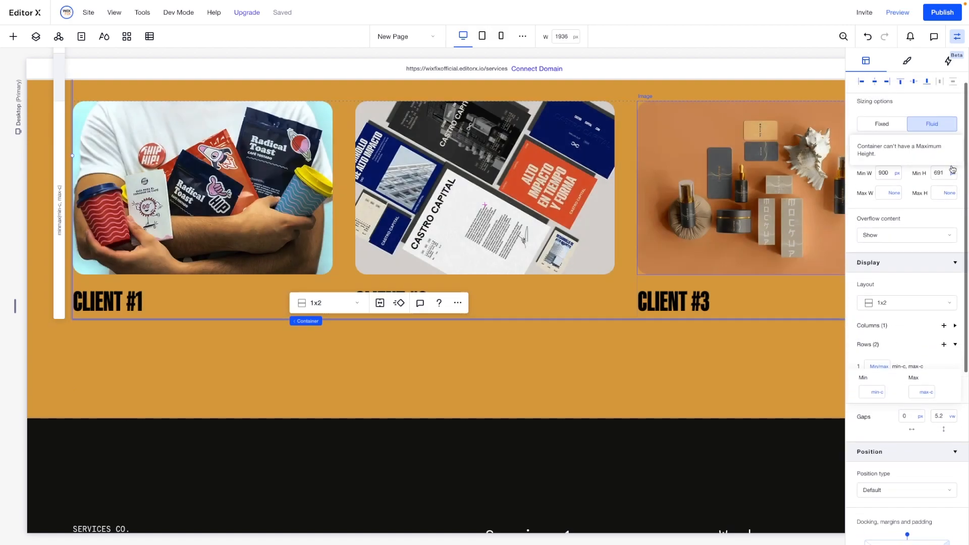
click(952, 174)
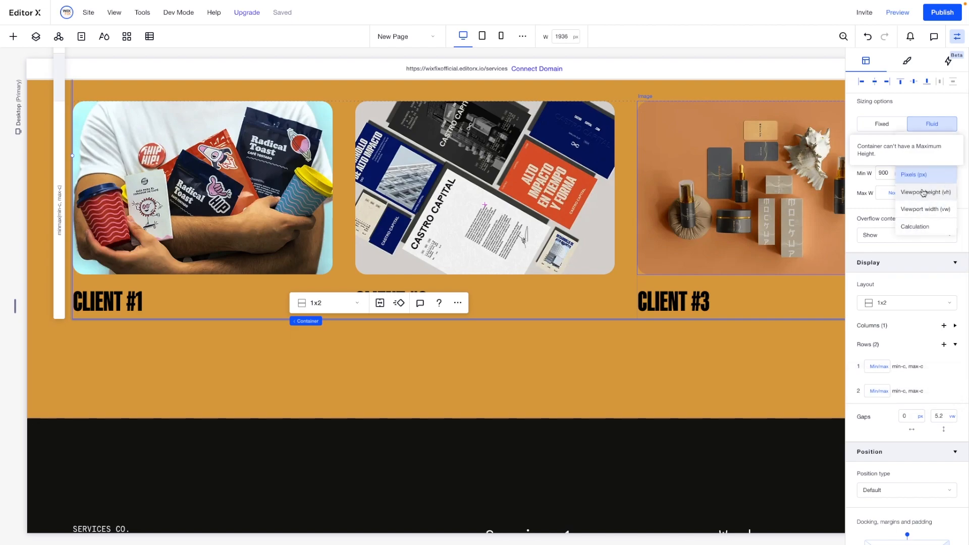
click(948, 168)
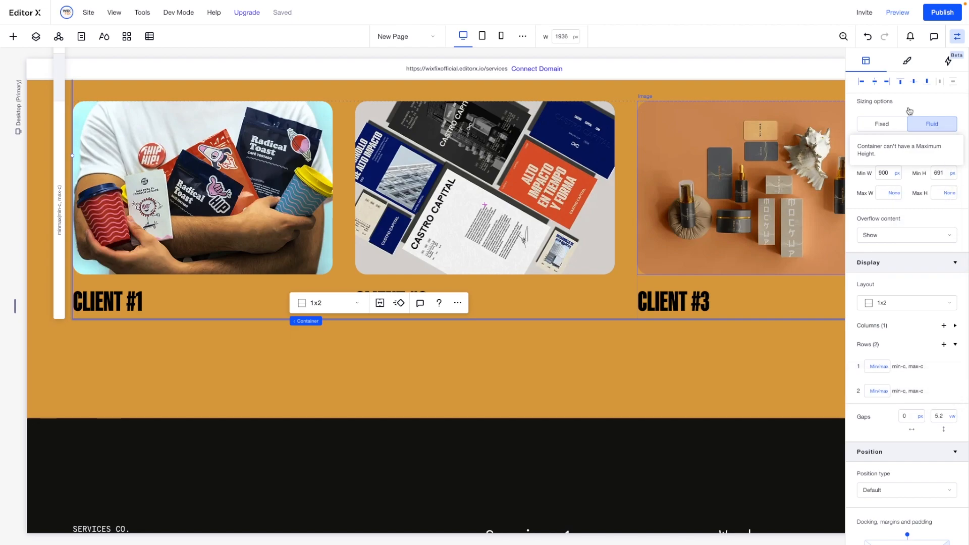
click(905, 61)
click(868, 98)
click(955, 233)
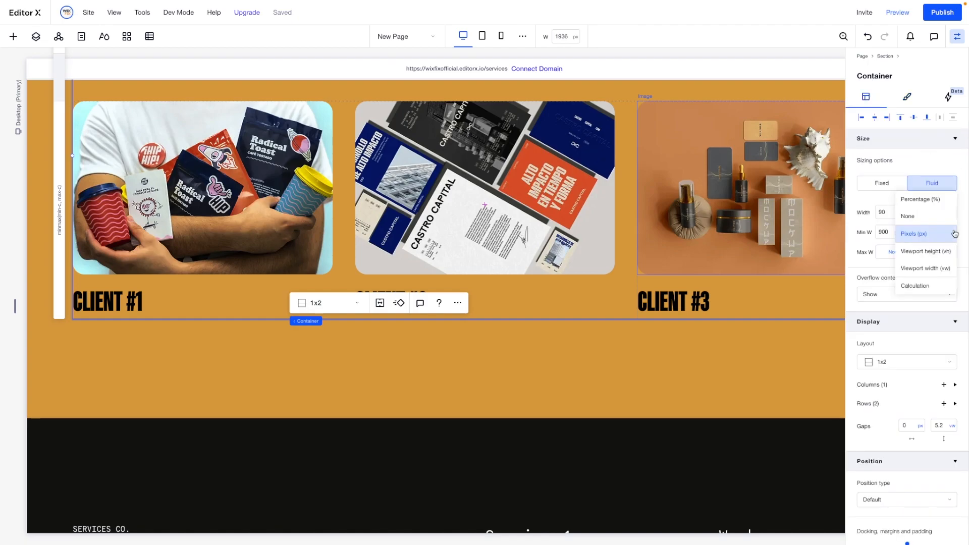
click(938, 232)
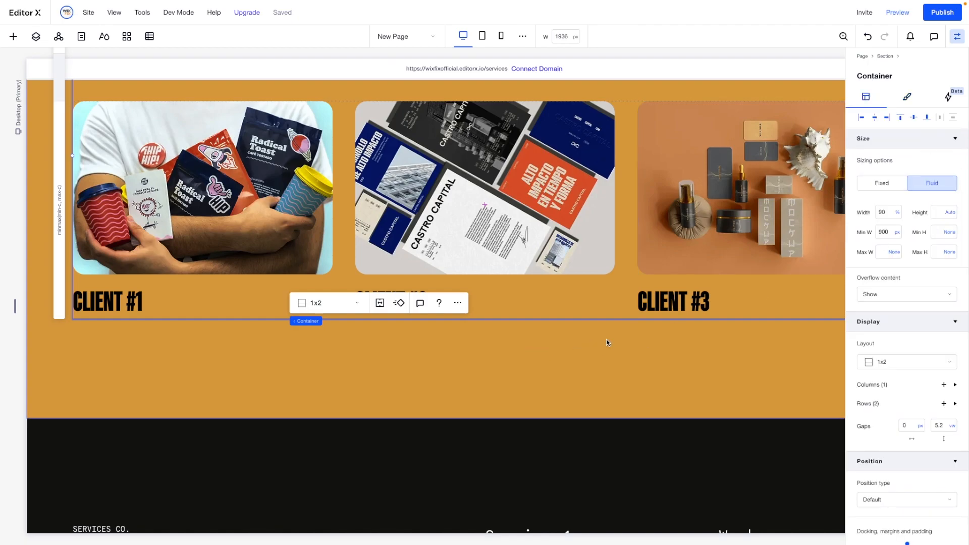
- Set the portfolio container's top and bottom margins to 5.2vw
scroll(909, 384, down, 4)
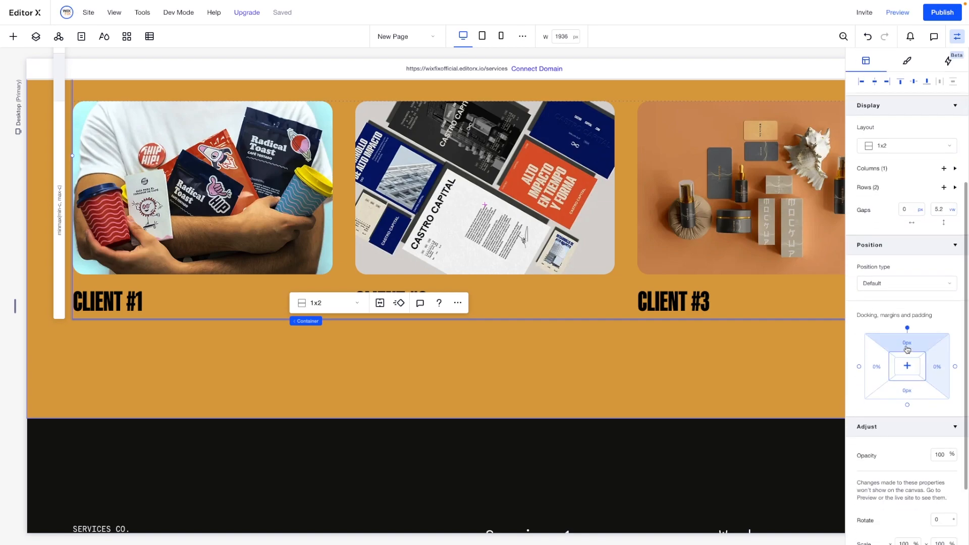
click(907, 349)
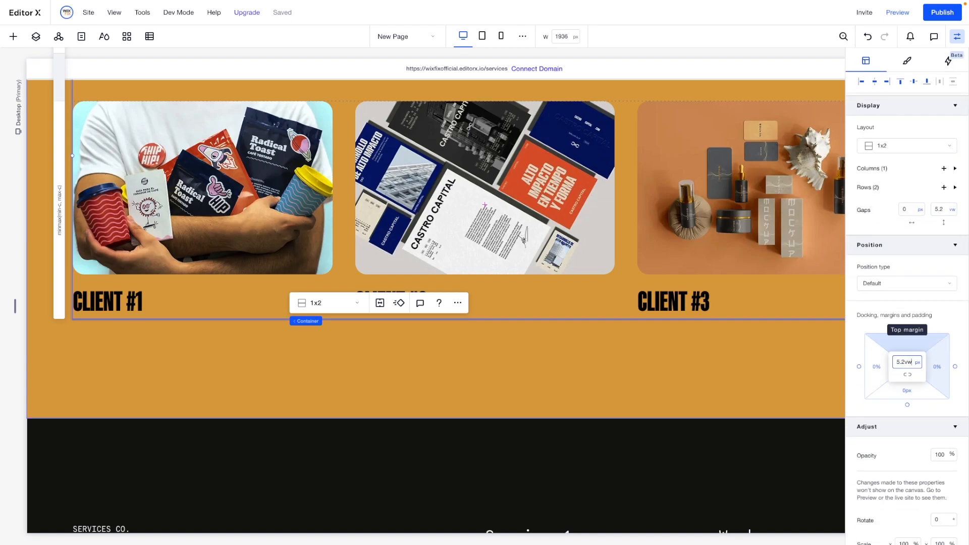
click(910, 390)
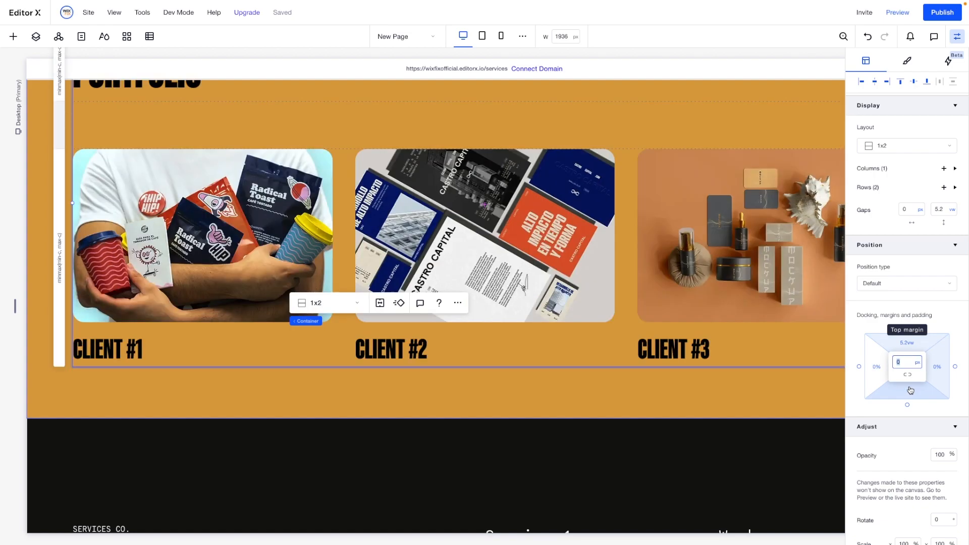
text(5.2vw)
key(Return)
- Set the portfolio section's minimum height to None
click(37, 218)
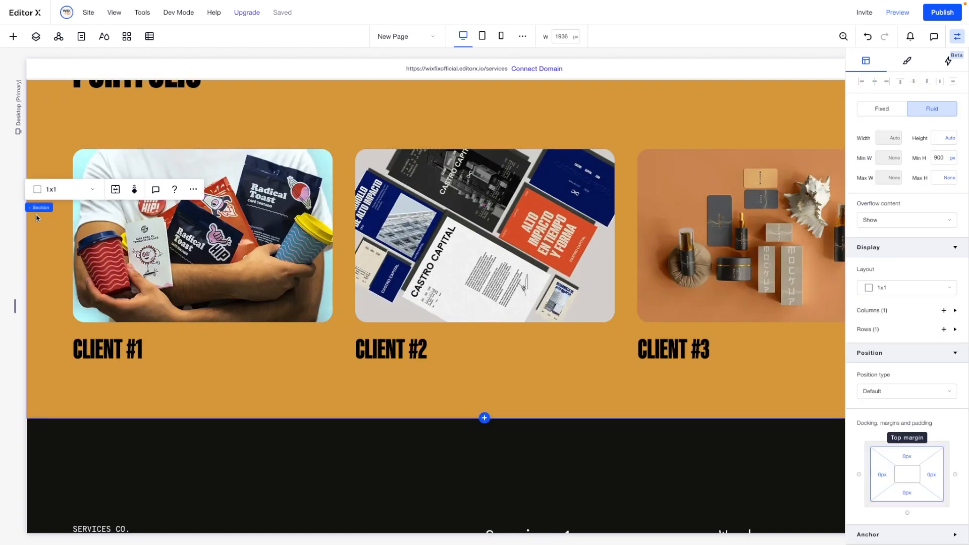
click(953, 161)
click(929, 144)
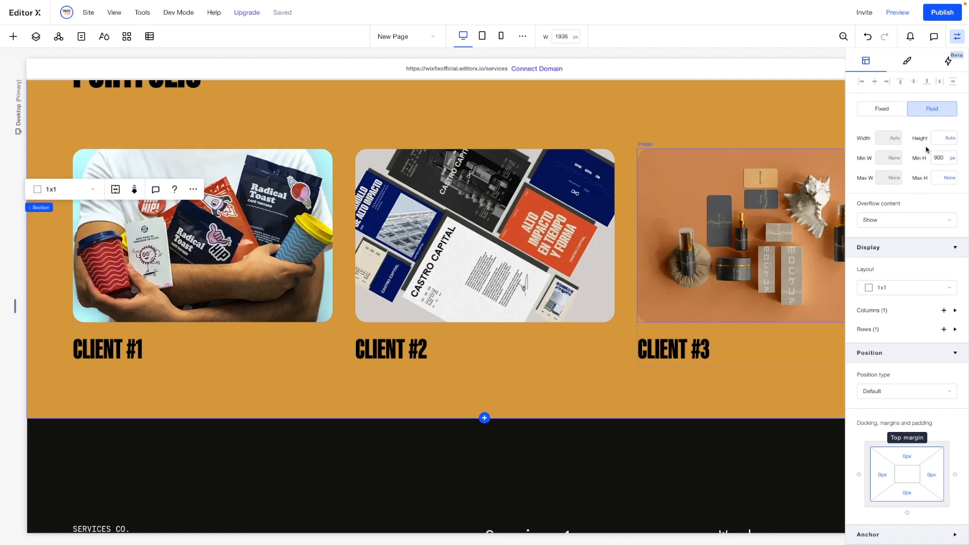
- Add a blank section between the portfolio section and the black footer
scroll(432, 349, up, 2)
scroll(432, 349, down, 5)
click(484, 236)
click(454, 287)
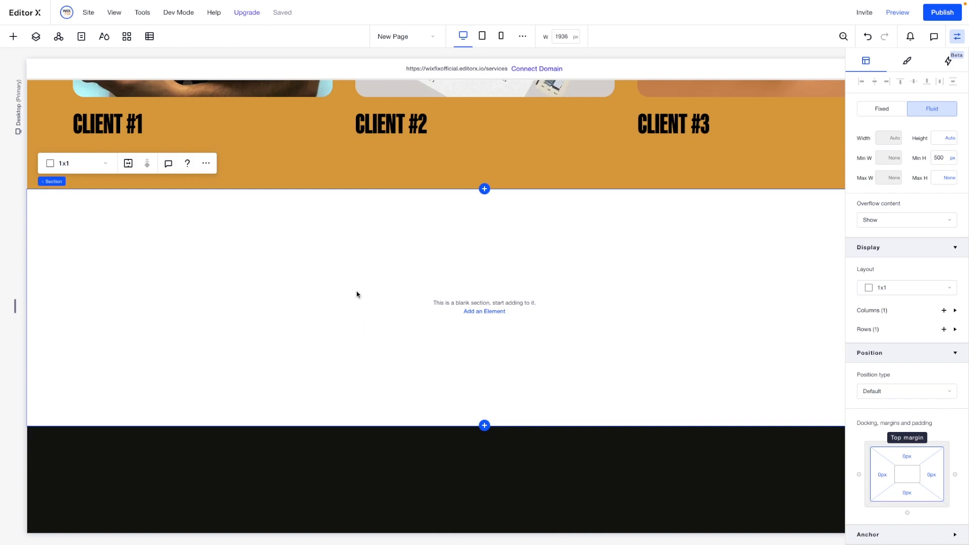
- Place a paragraph text element in the blank section and replace its text with READT TO GET STARTED?
scroll(427, 354, up, 20)
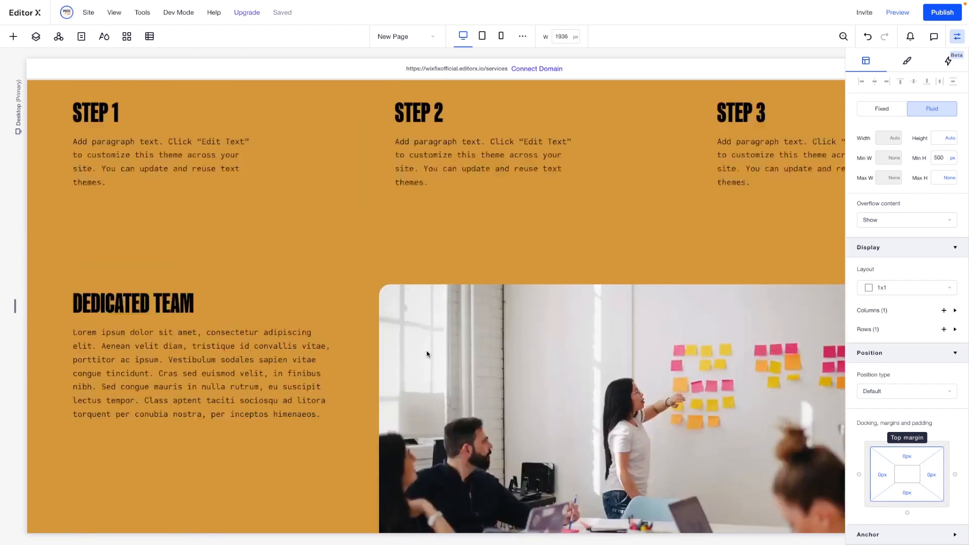
scroll(426, 353, down, 20)
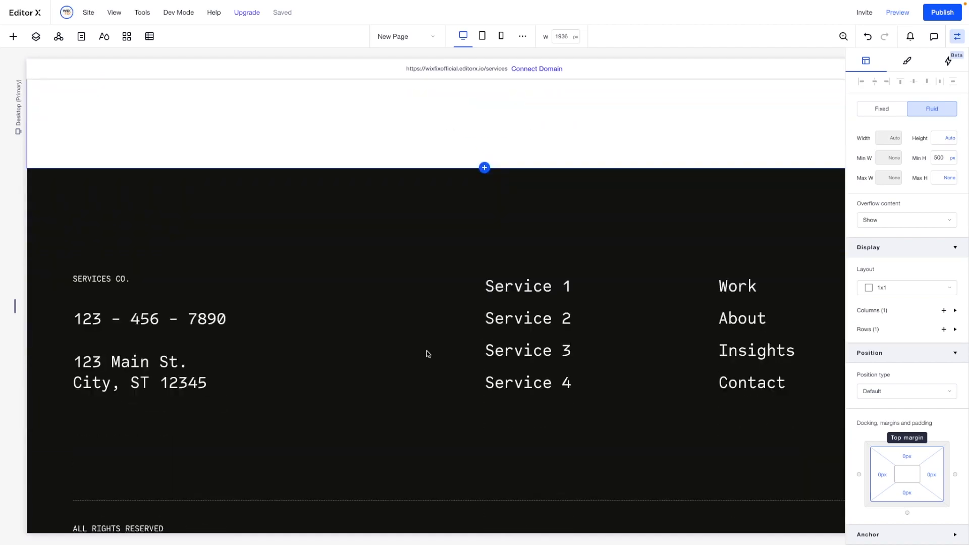
scroll(426, 351, up, 5)
scroll(449, 429, down, 1)
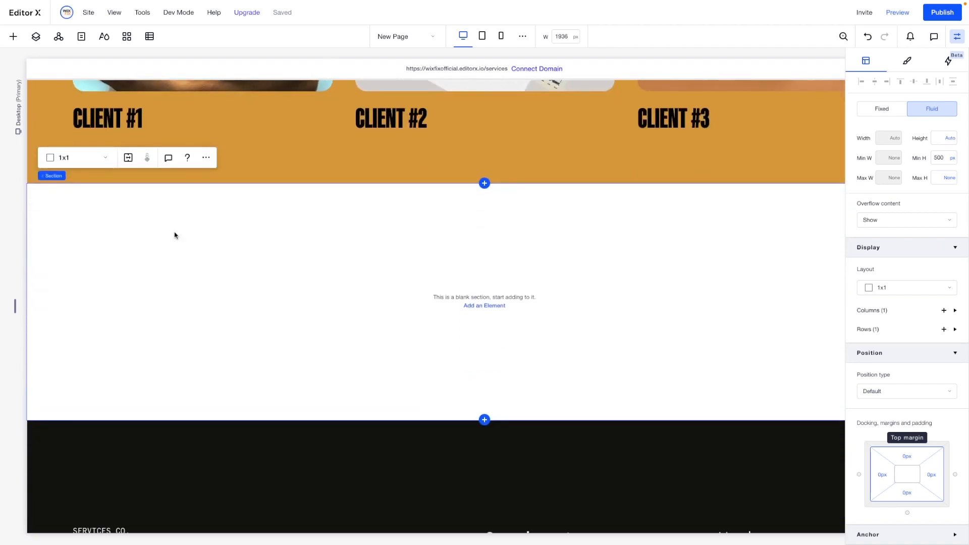
click(14, 37)
drag(152, 107, 512, 277)
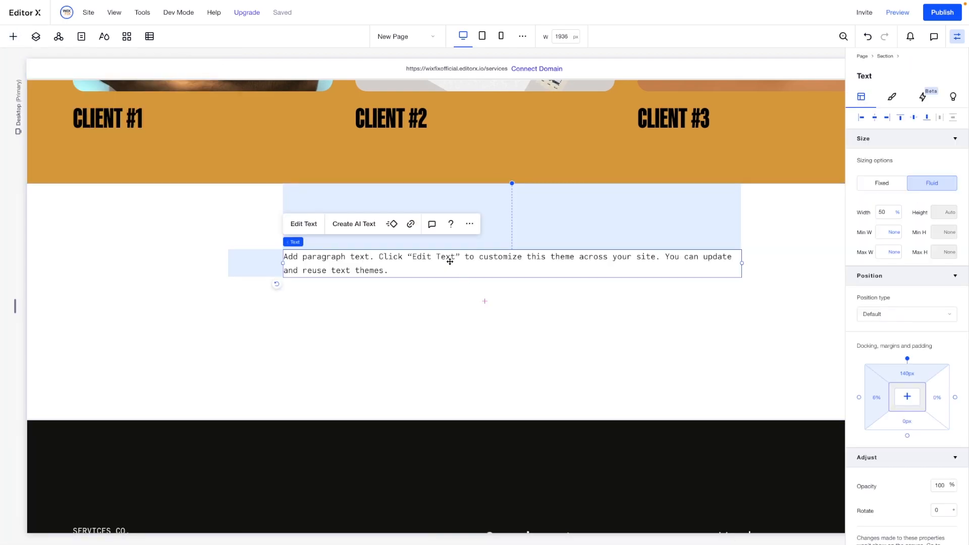
double_click(448, 258)
text(READT TO GET)
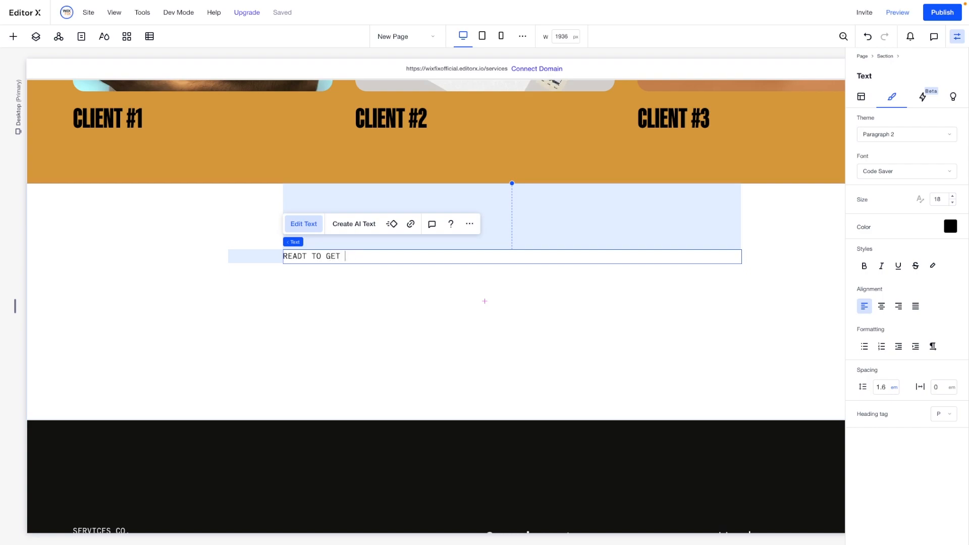
text( STARTED?)
- Format the READT TO GET STARTED? text as centered at size 42 and center its box horizontally in the section
key(ctrl+a)
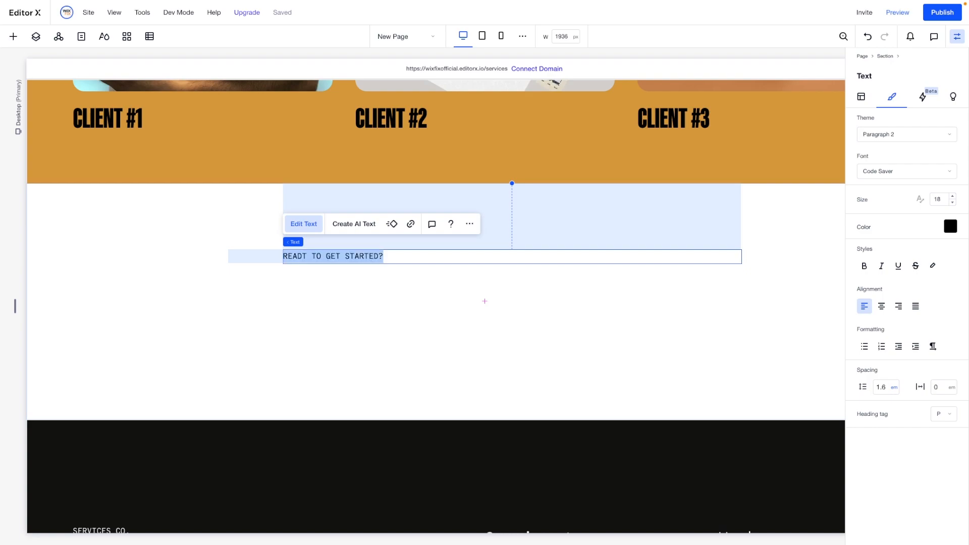
click(881, 307)
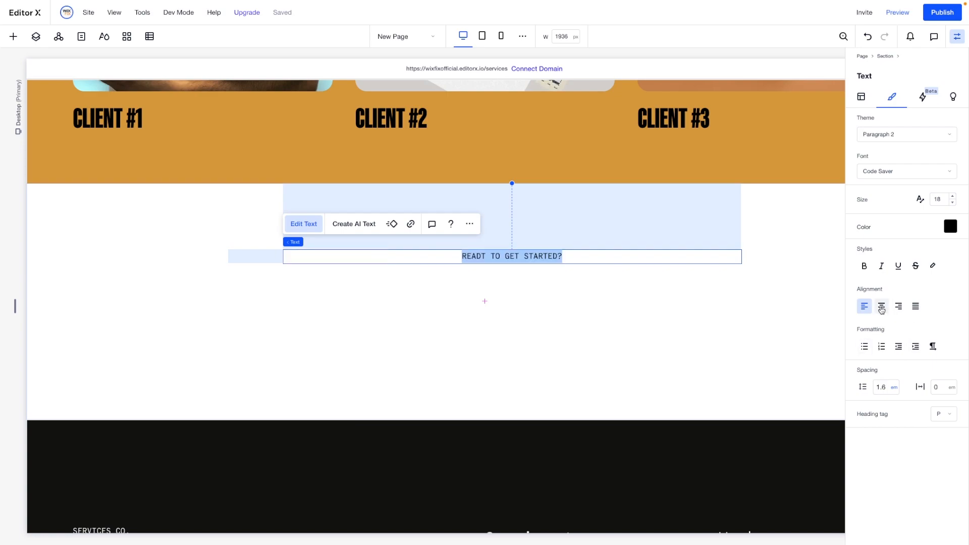
click(944, 198)
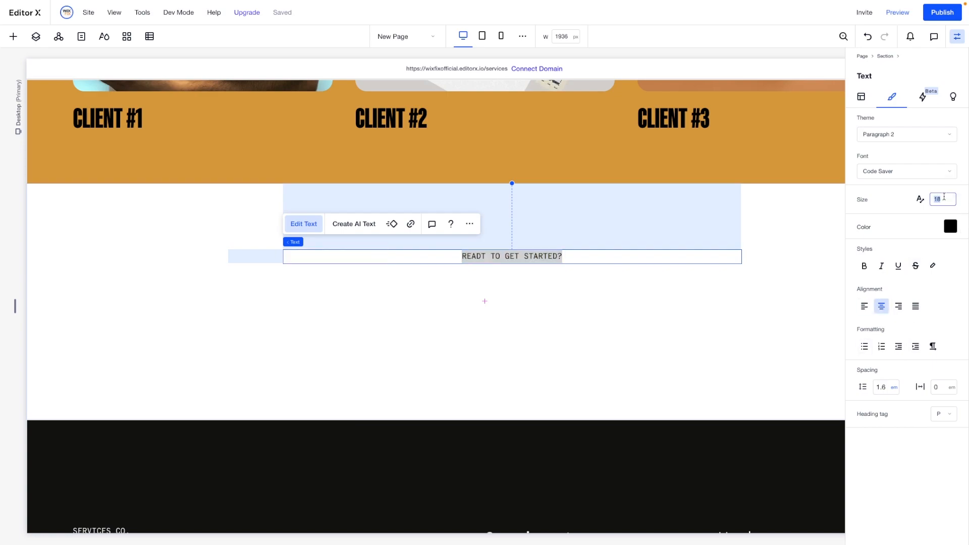
key(Return)
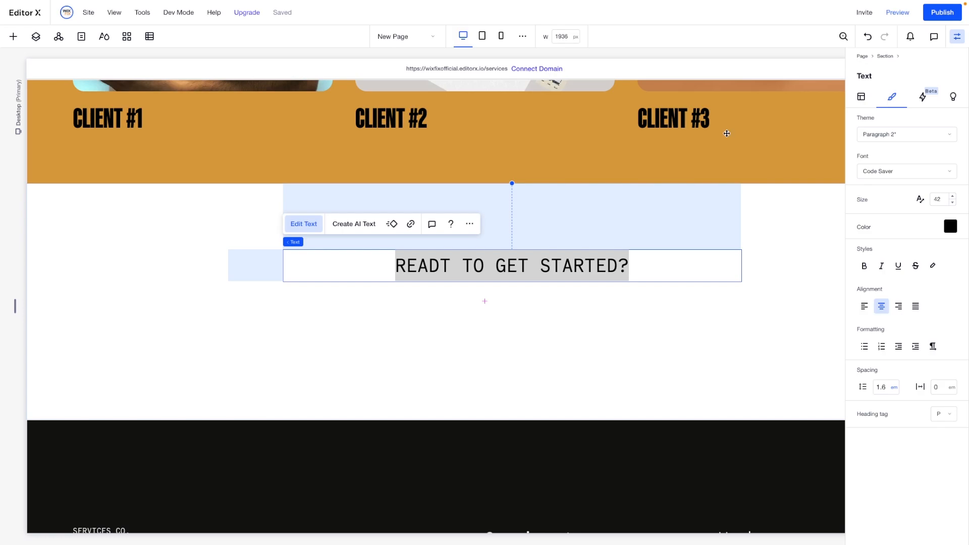
click(863, 97)
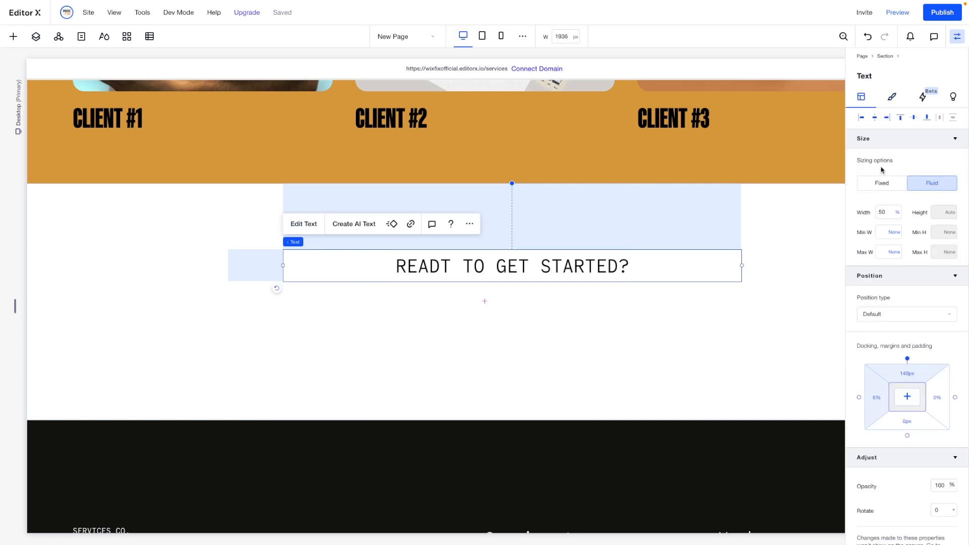
click(875, 118)
- Copy the hero's START A PROJECT button into the new section and place it centered just below the text
scroll(540, 270, up, 15)
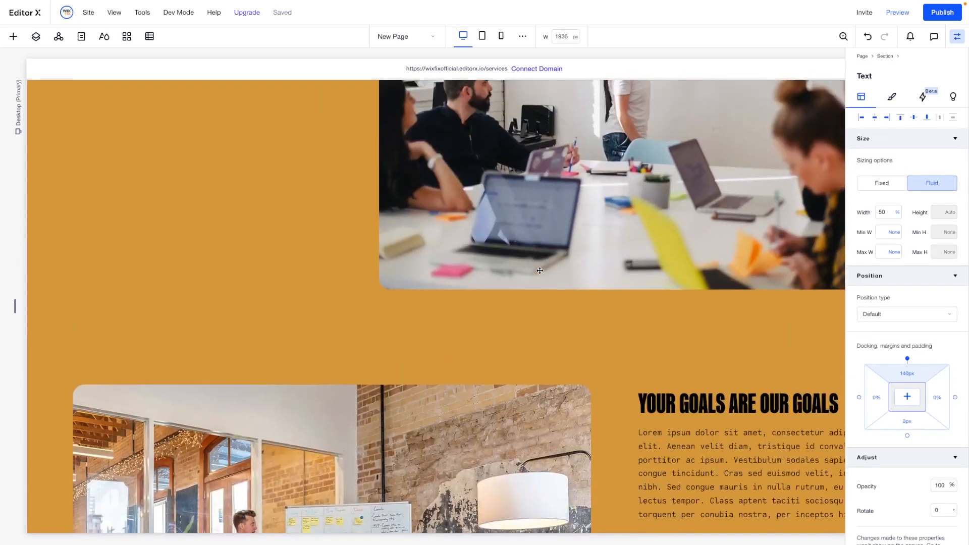
scroll(540, 271, up, 13)
scroll(188, 366, down, 5)
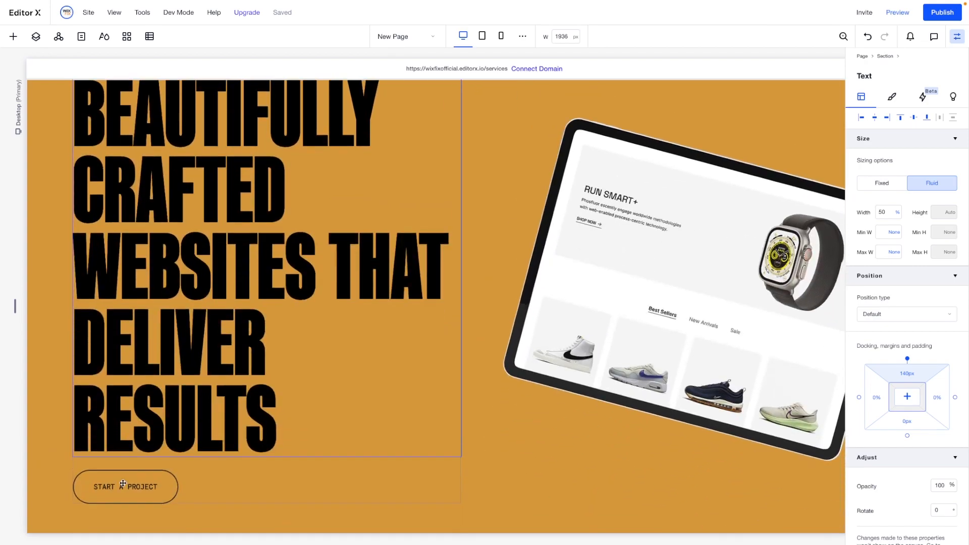
click(151, 336)
scroll(152, 334, down, 10)
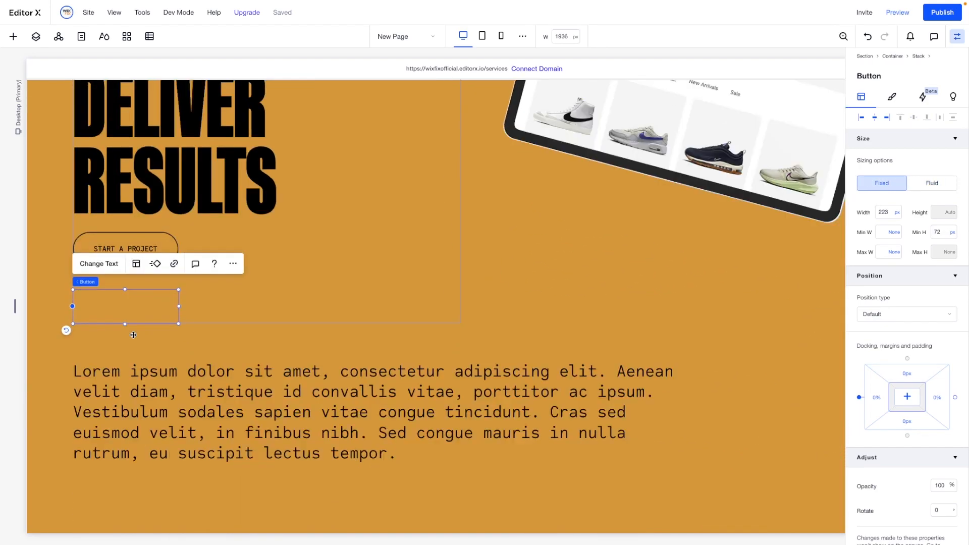
scroll(151, 334, down, 10)
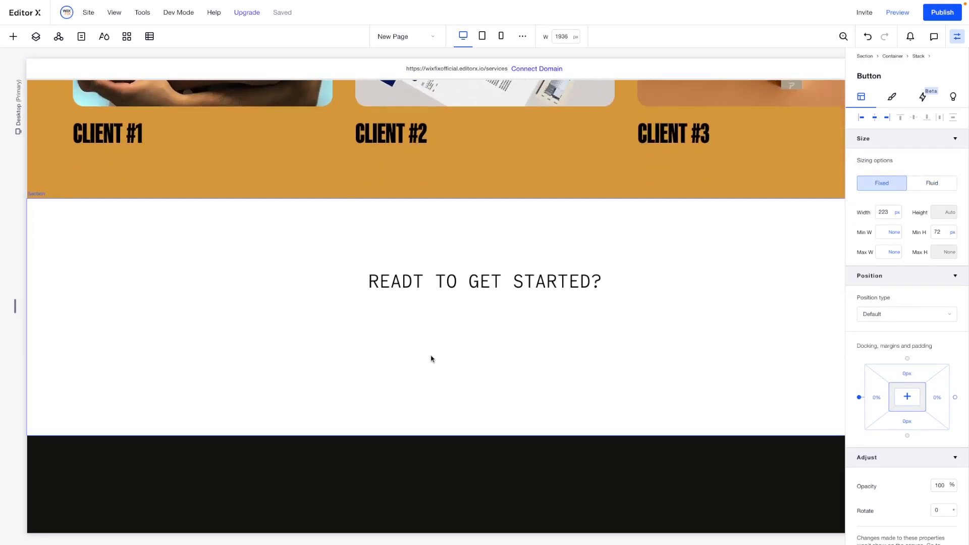
right_click(462, 360)
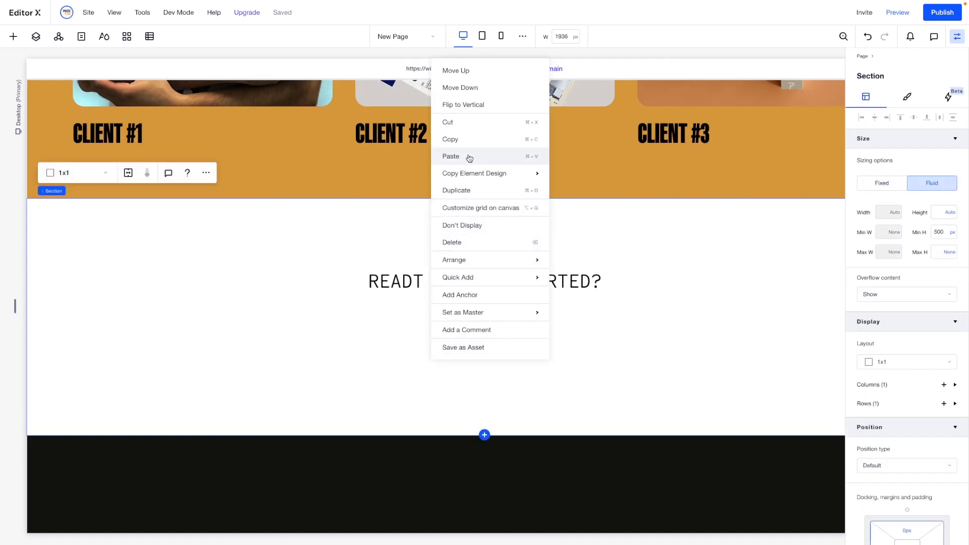
click(469, 156)
click(485, 372)
drag(484, 372, 488, 320)
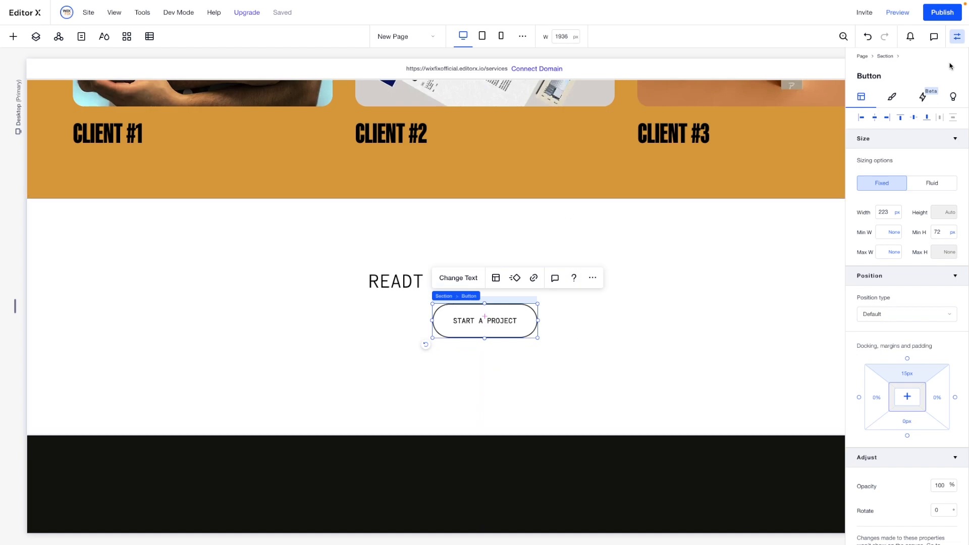
- Fill the copied START A PROJECT button's background with the black theme color
click(893, 96)
click(863, 173)
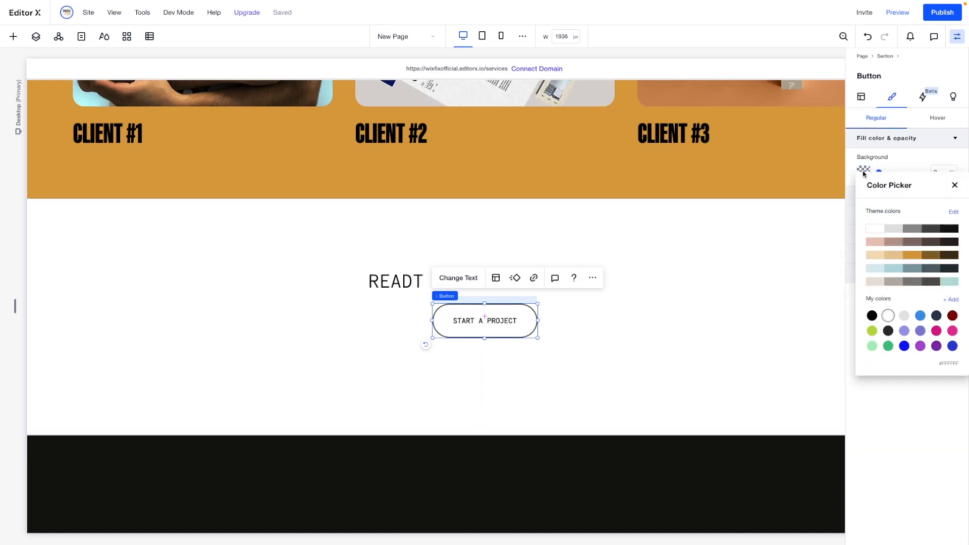
click(949, 234)
click(954, 185)
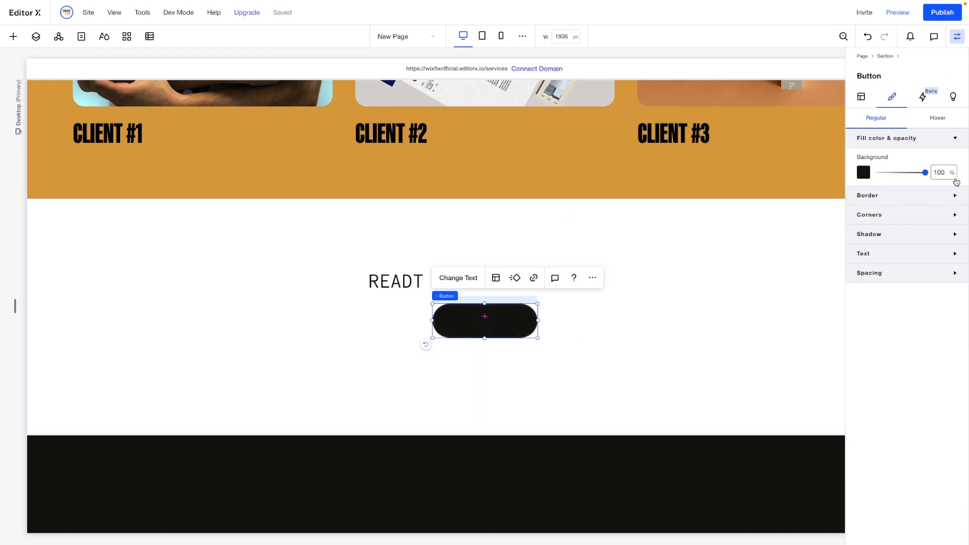
- Set the text color of the black START A PROJECT button to white
click(890, 255)
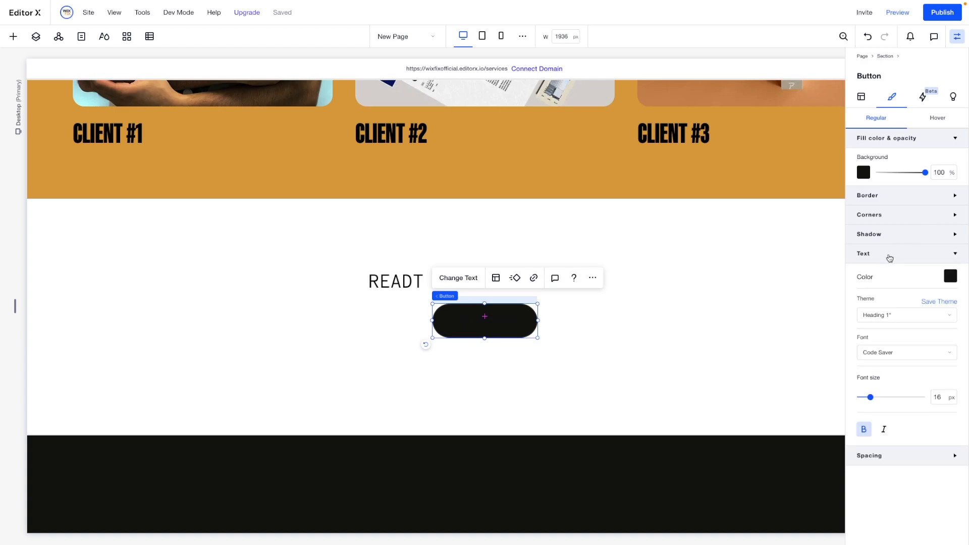
click(950, 277)
click(877, 336)
- Correct the call-to-action heading's first word so it reads READY TO GET STARTED?
click(391, 287)
click(407, 283)
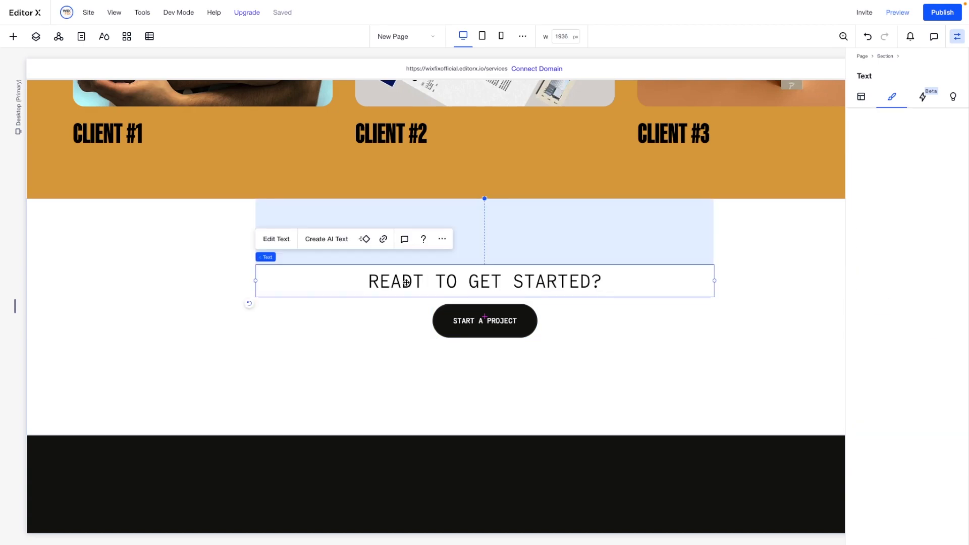
double_click(421, 282)
click(420, 280)
key(BackSpace)
text(Y)
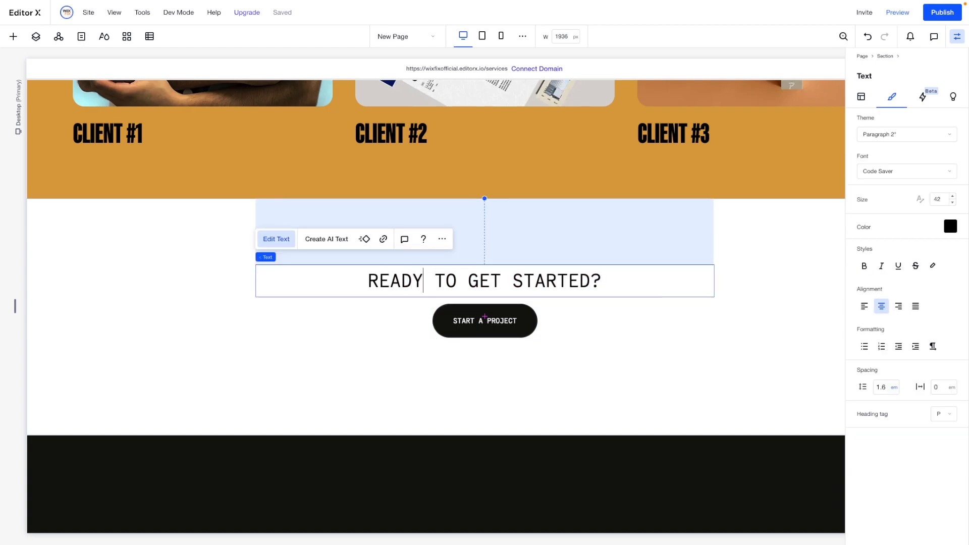
- Stack the READY TO GET STARTED? text with the START A PROJECT button and center the stack vertically in the section
shift+click(515, 327)
click(280, 243)
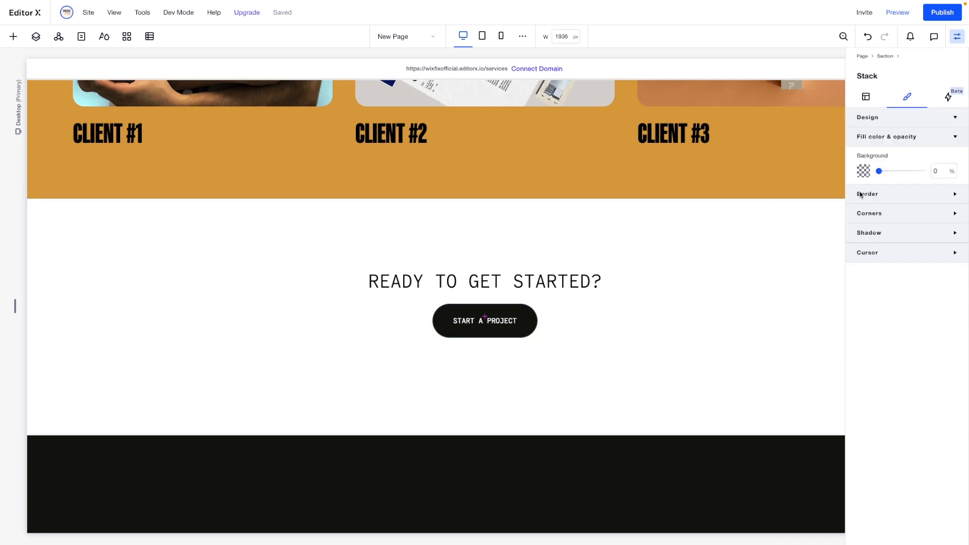
click(873, 91)
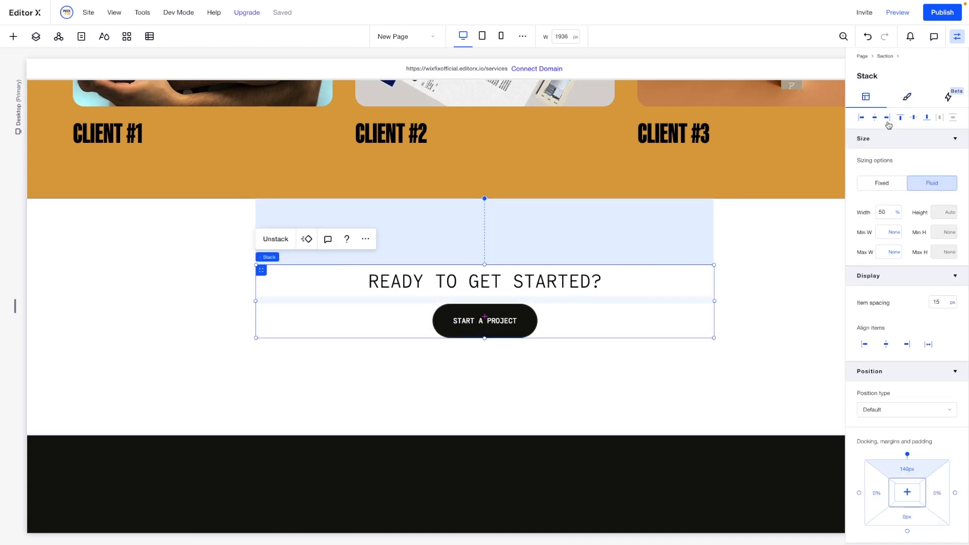
click(914, 120)
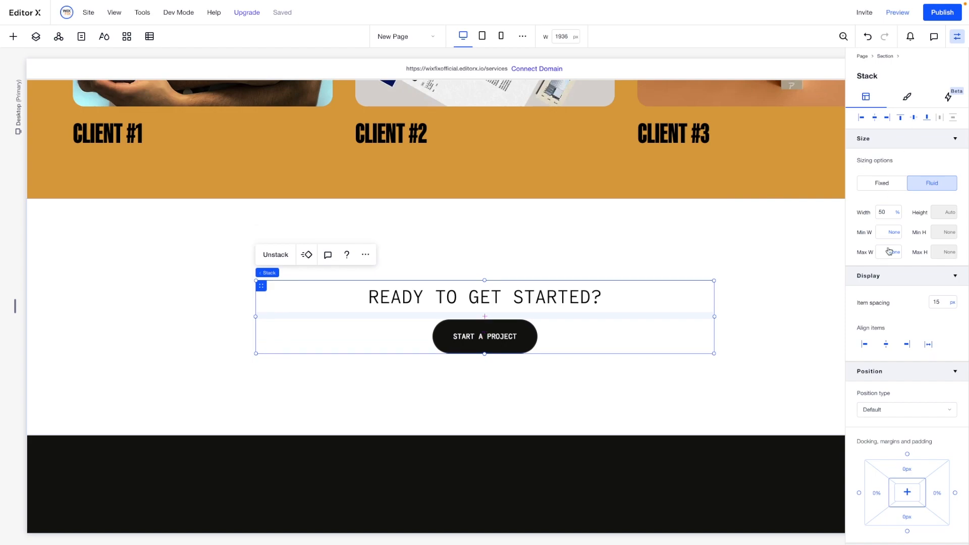
- Dock the stack to the section's top edge and set its top and bottom margins to 8.9 vw
scroll(903, 433, down, 3)
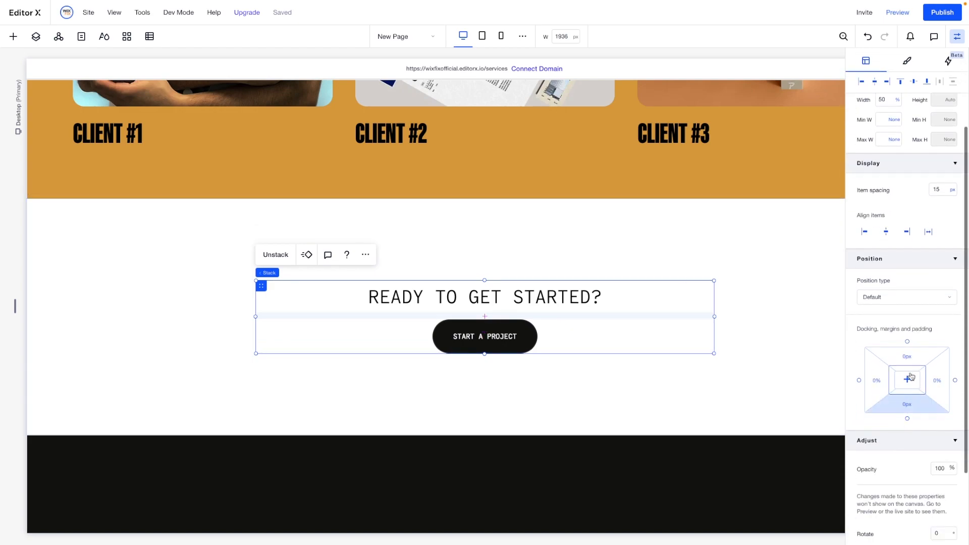
click(908, 342)
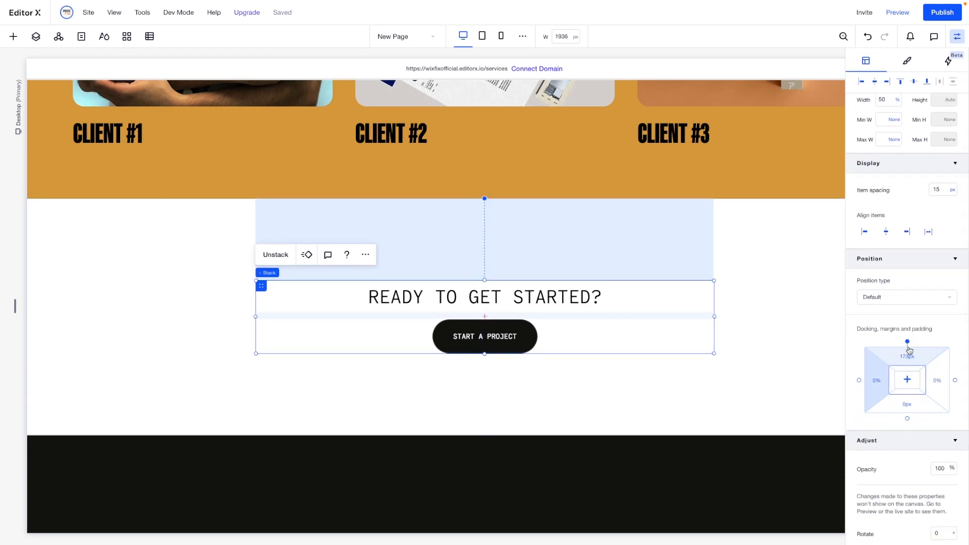
click(913, 359)
click(921, 383)
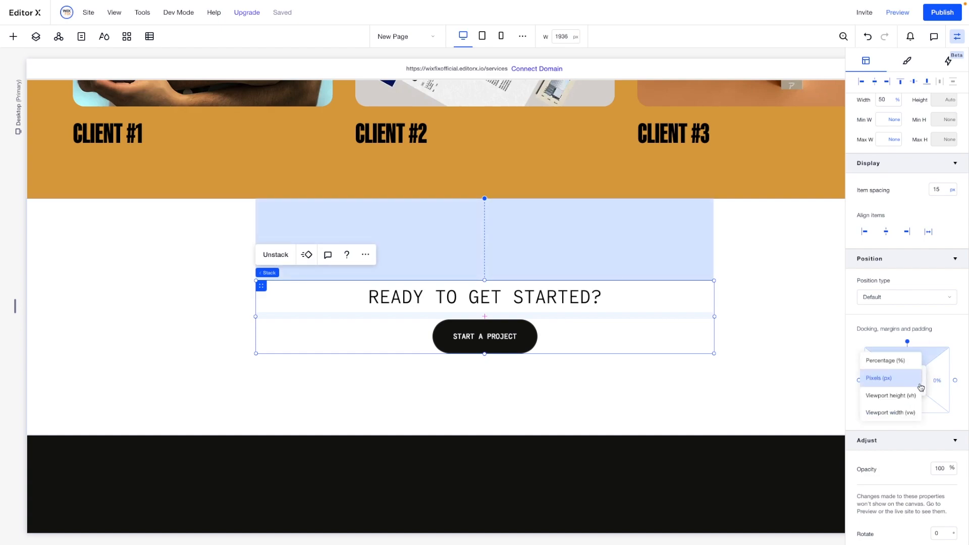
click(920, 410)
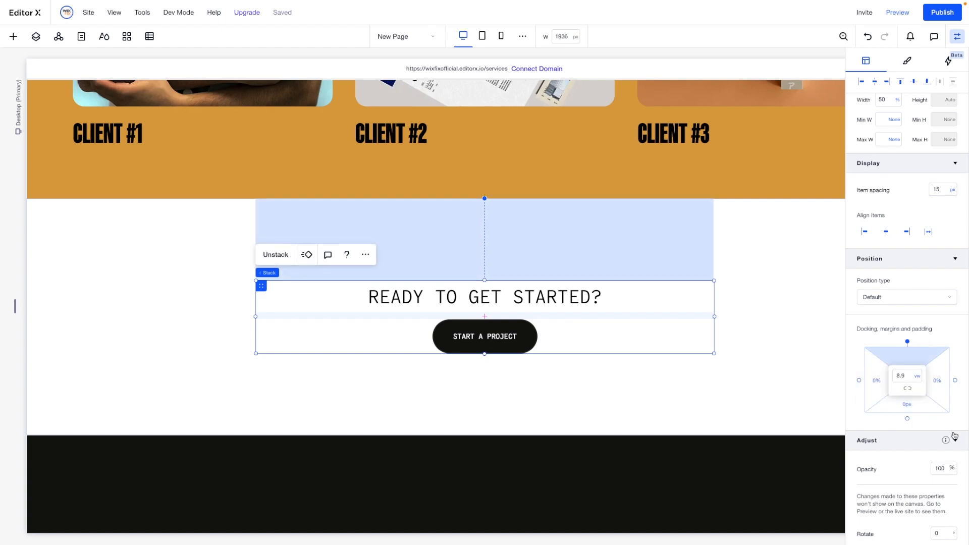
click(909, 405)
text(8.9)
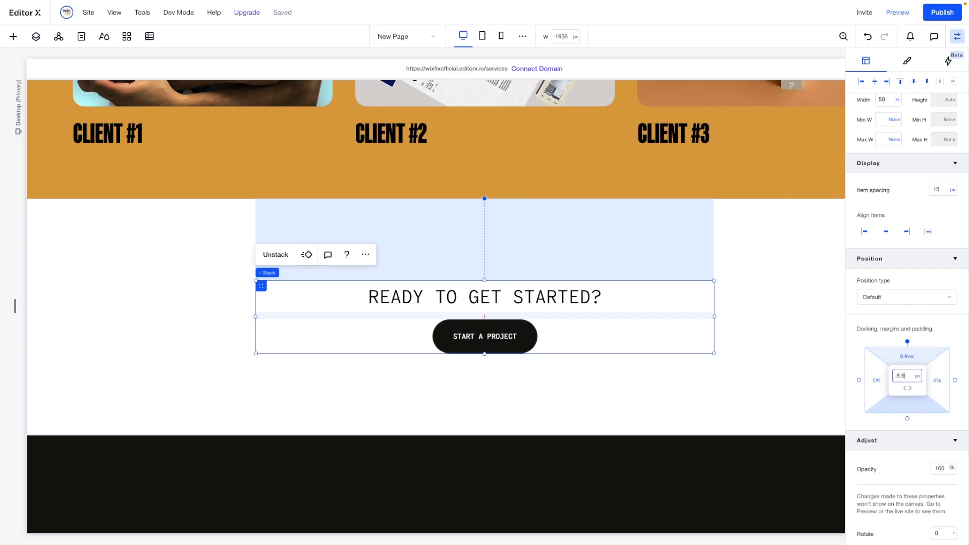
text(vw)
key(Return)
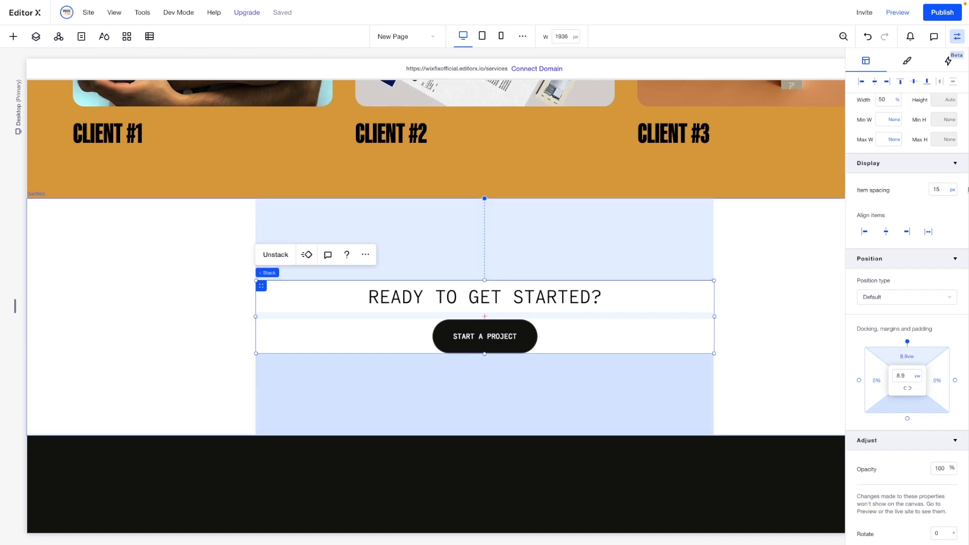
click(953, 158)
click(911, 209)
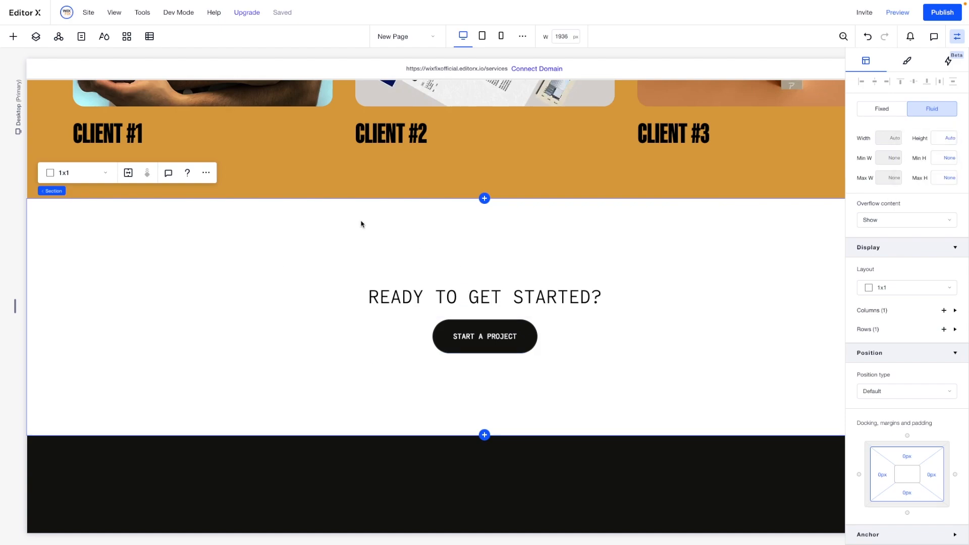
click(397, 315)
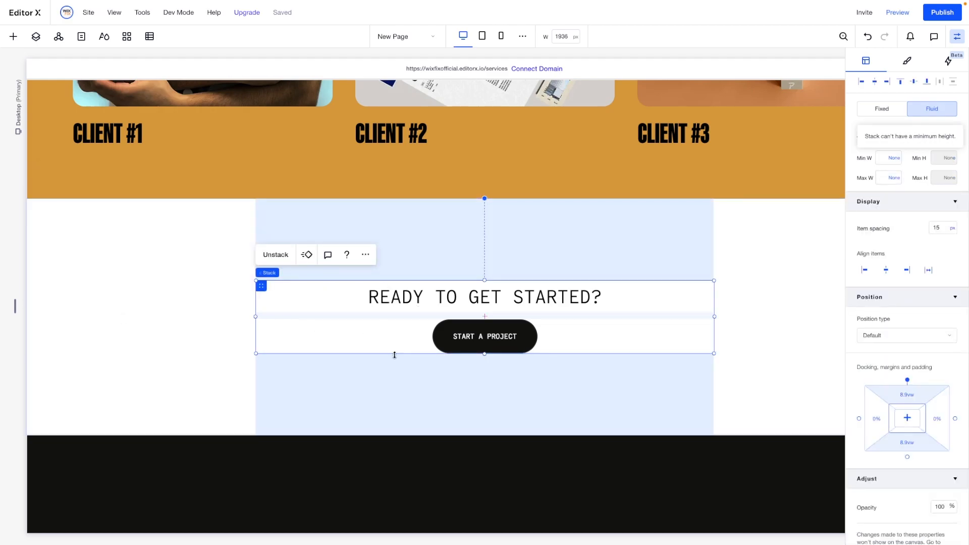
click(102, 340)
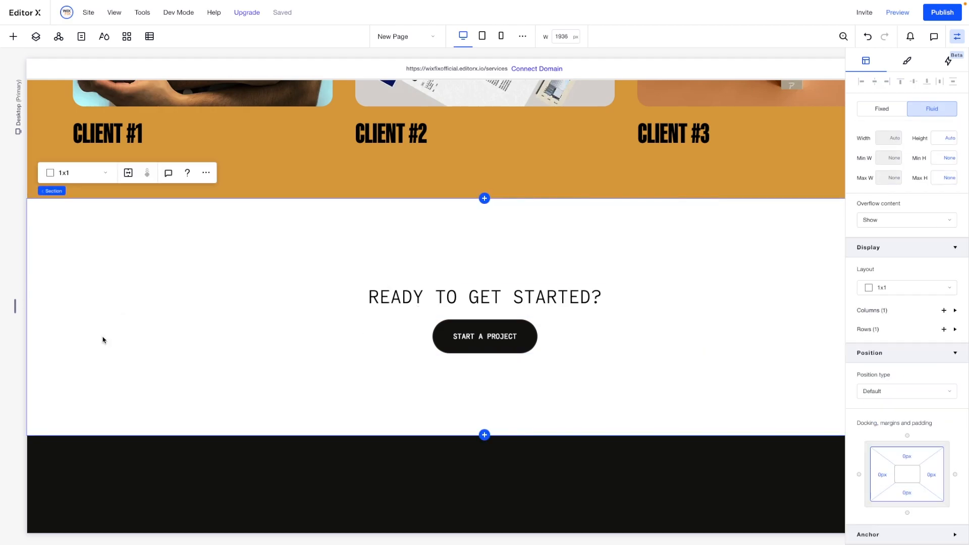
- Preview the services page and review every section from the hero through the portfolio to the call-to-action and footer
scroll(461, 216, up, 10)
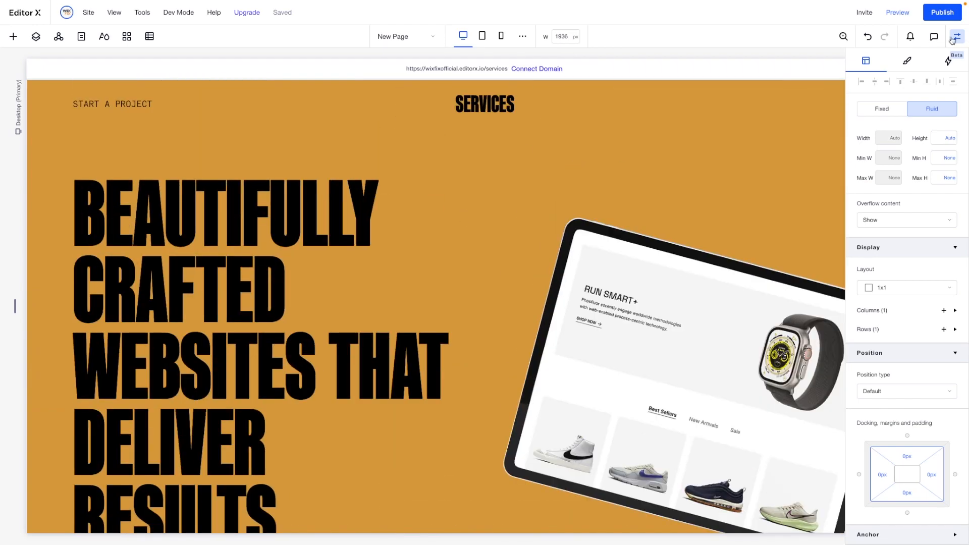
click(898, 12)
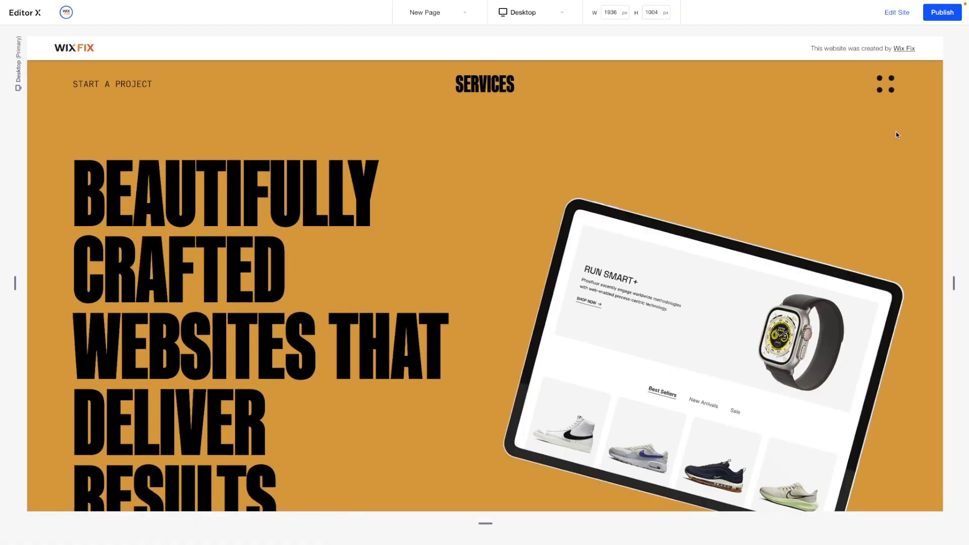
scroll(896, 134, down, 5)
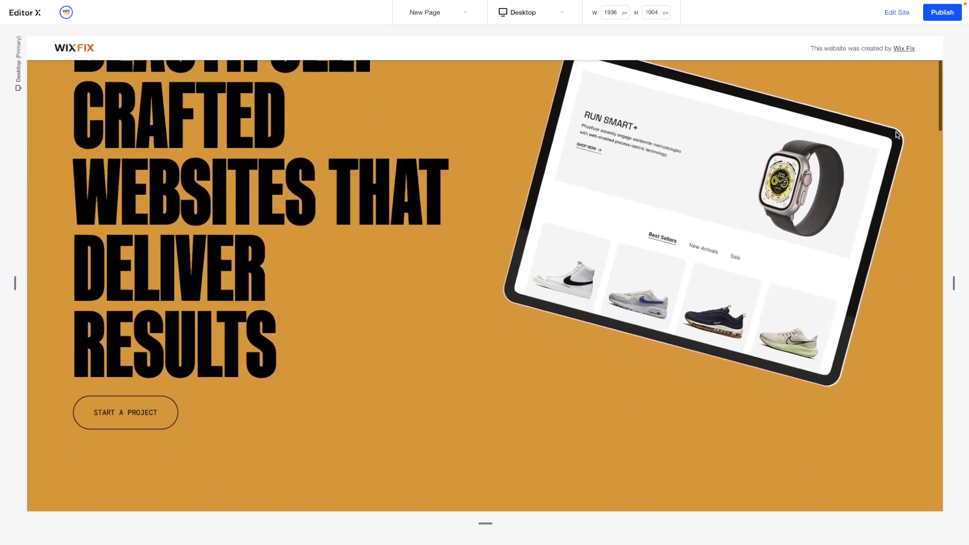
scroll(896, 135, down, 7)
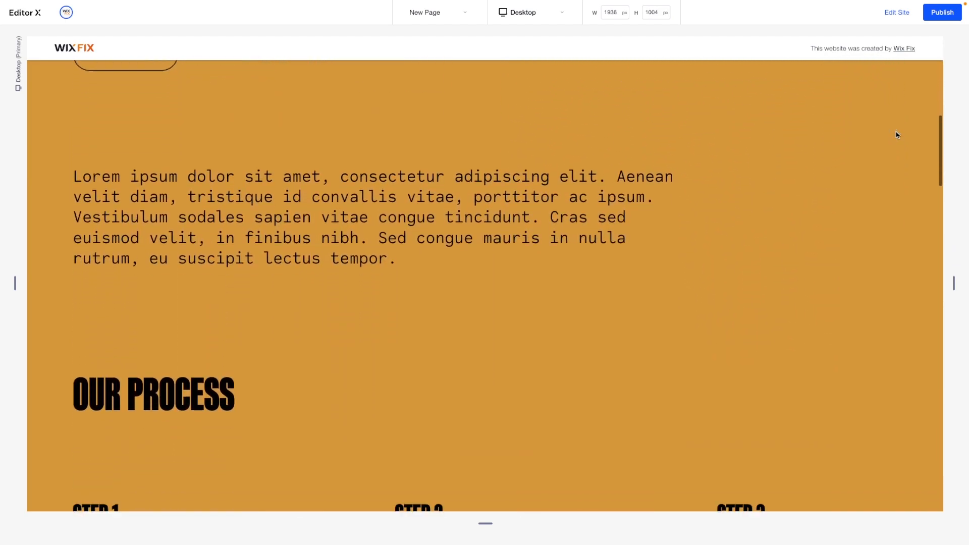
scroll(897, 134, down, 8)
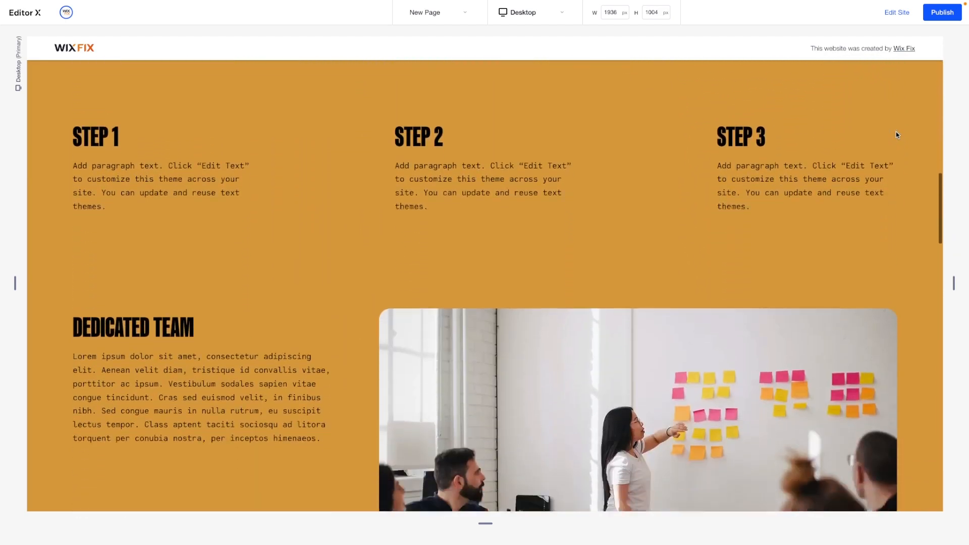
scroll(896, 135, down, 8)
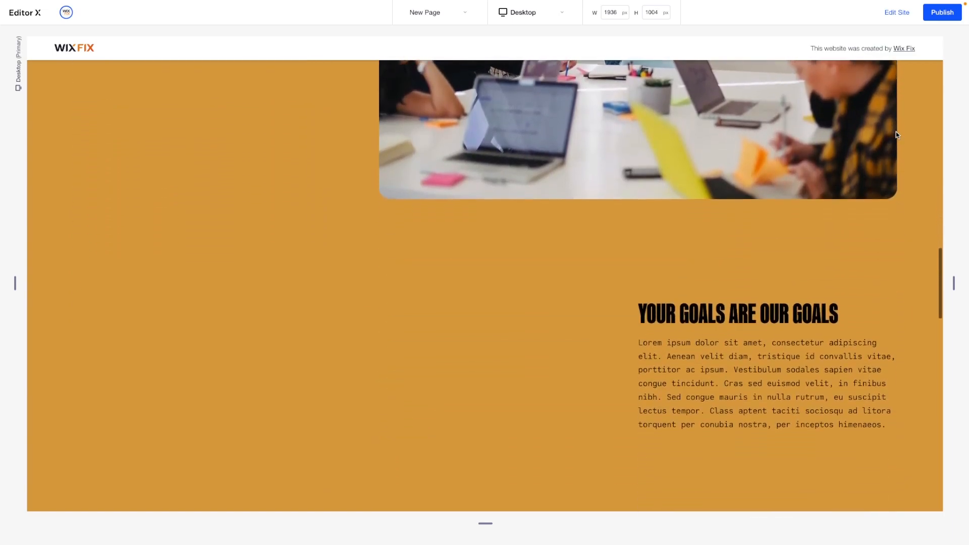
scroll(896, 135, down, 6)
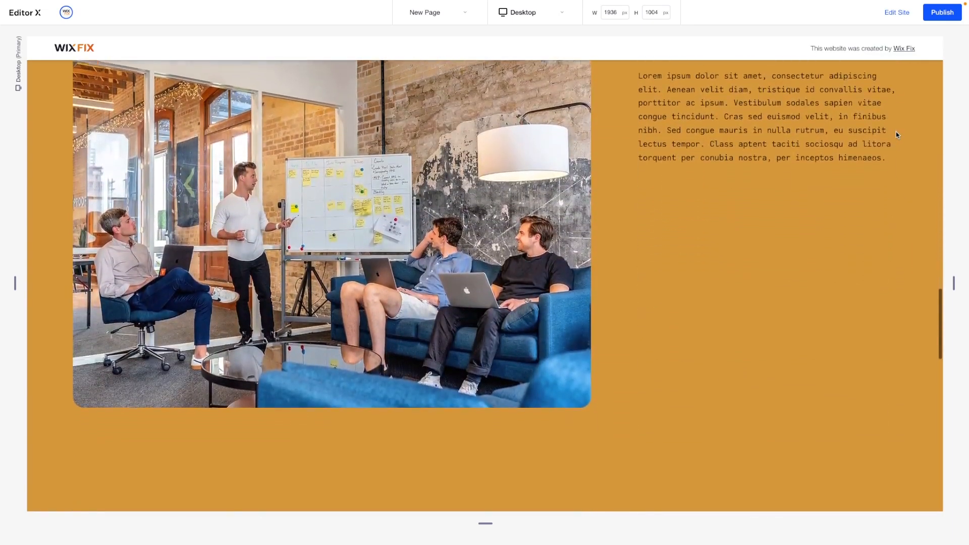
scroll(897, 135, down, 8)
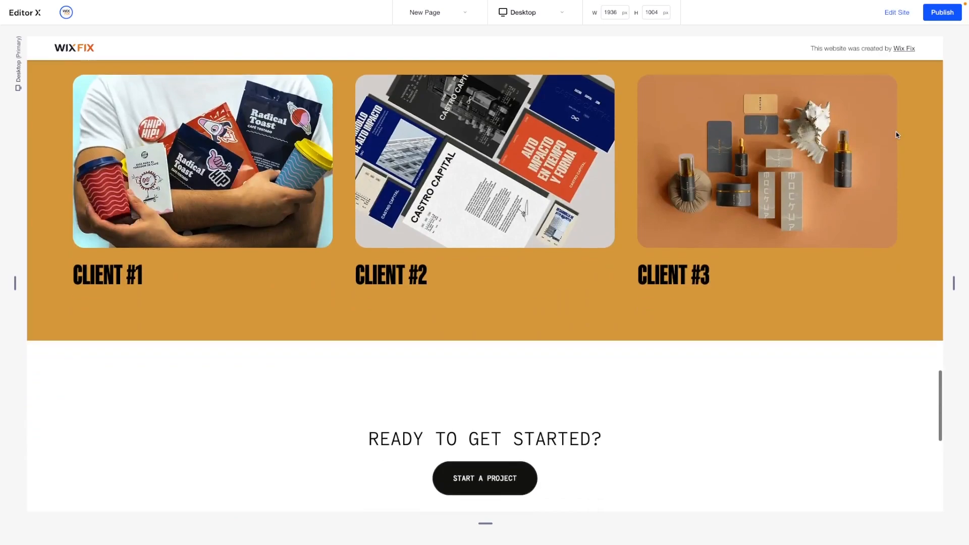
scroll(897, 135, down, 2)
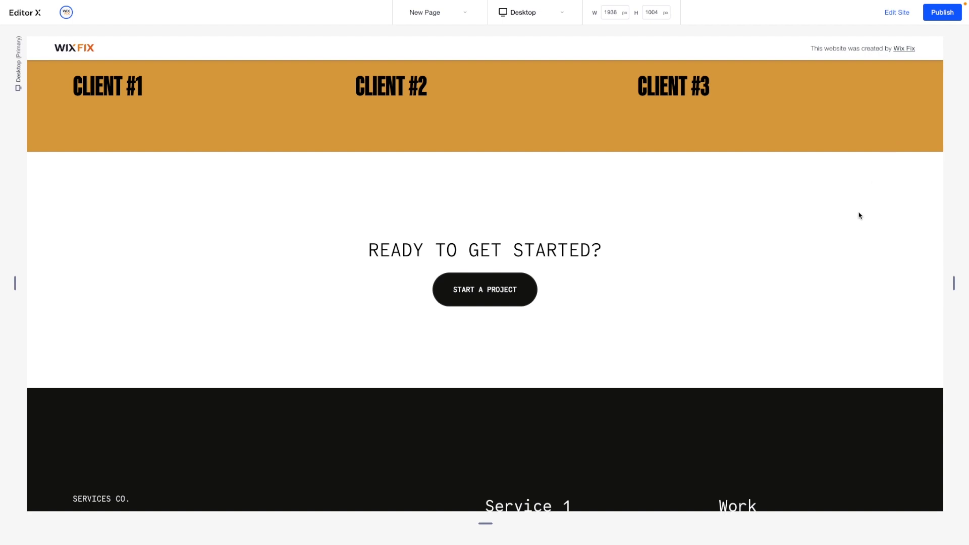
scroll(859, 214, up, 8)
scroll(859, 215, down, 8)
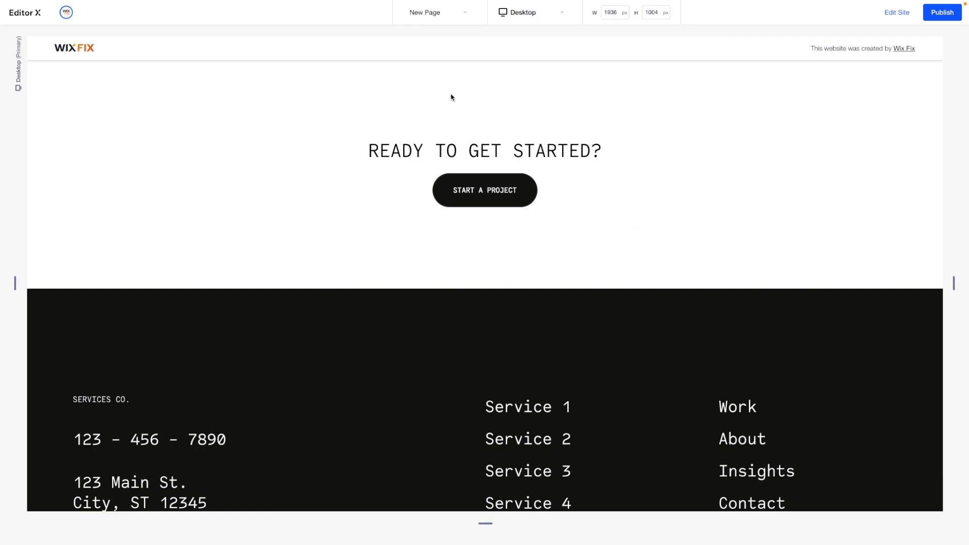
scroll(706, 144, up, 15)
scroll(706, 144, down, 10)
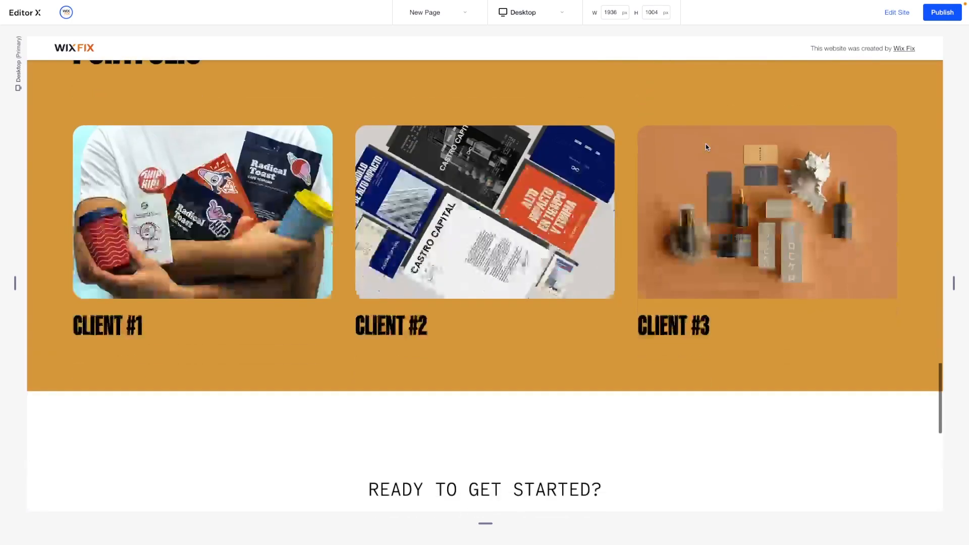
scroll(706, 147, down, 4)
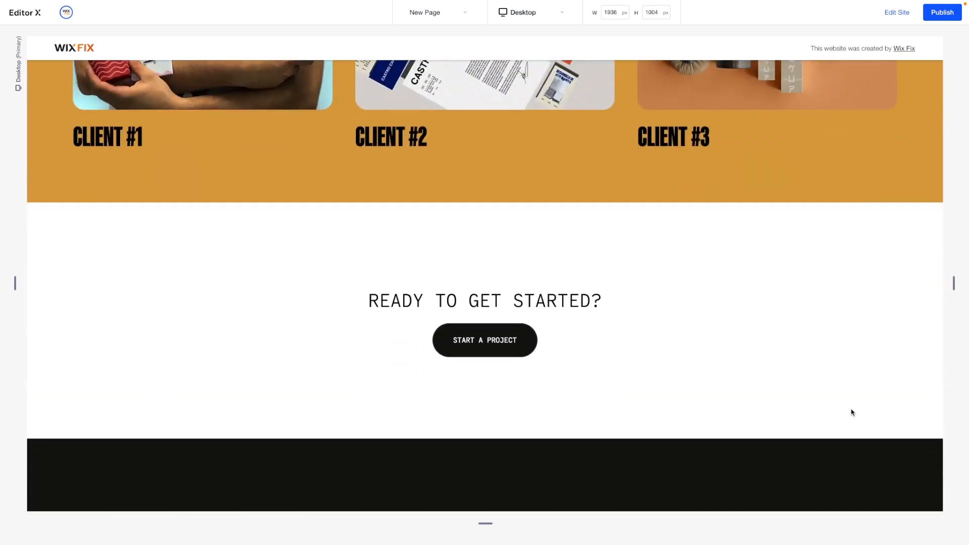